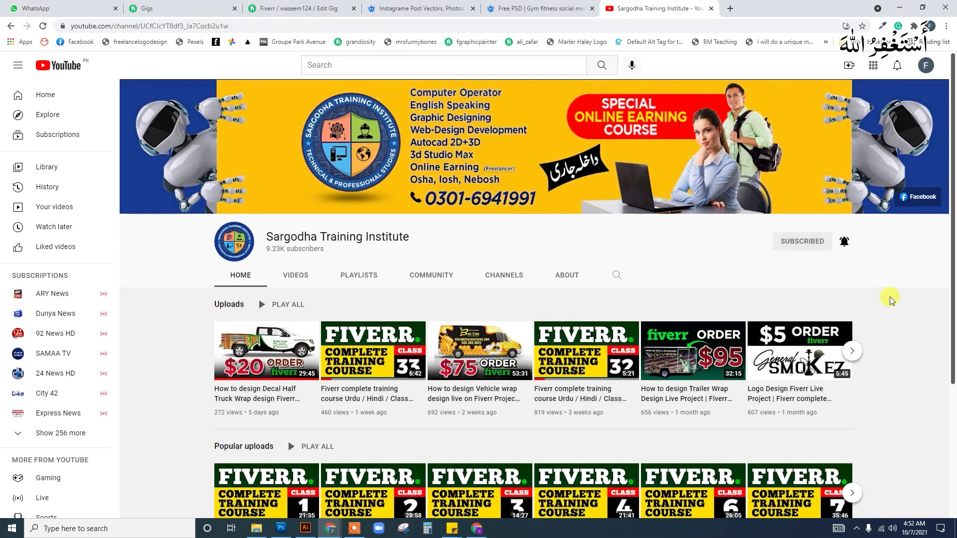
- Reveal the buyer's requirements on the Fiverr order page
click(476, 528)
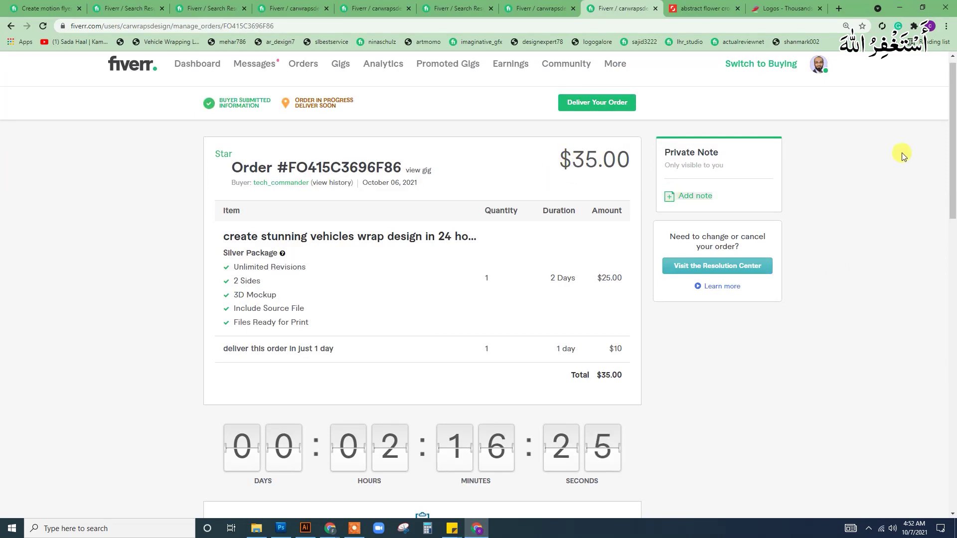
drag(953, 92, 952, 207)
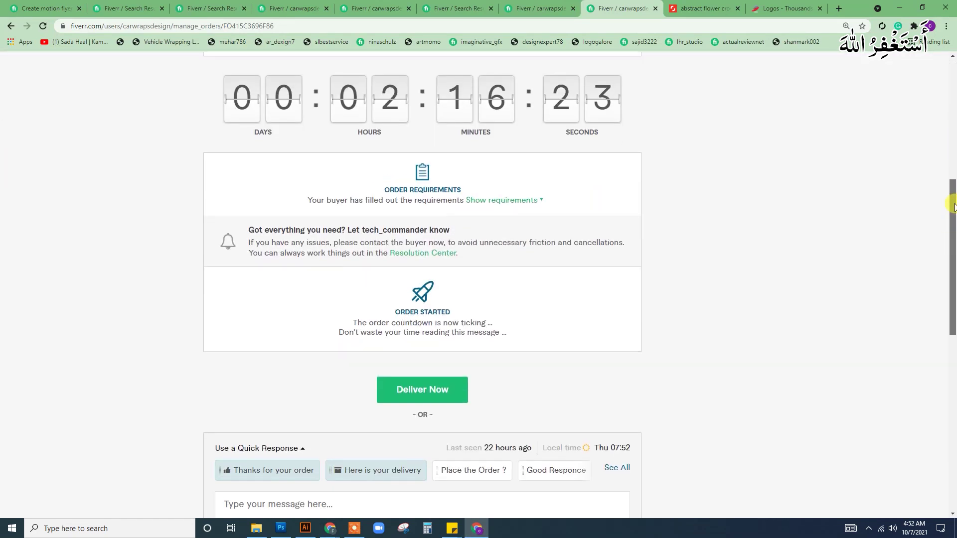
scroll(551, 207, up, 1)
click(503, 273)
scroll(952, 212, down, 1)
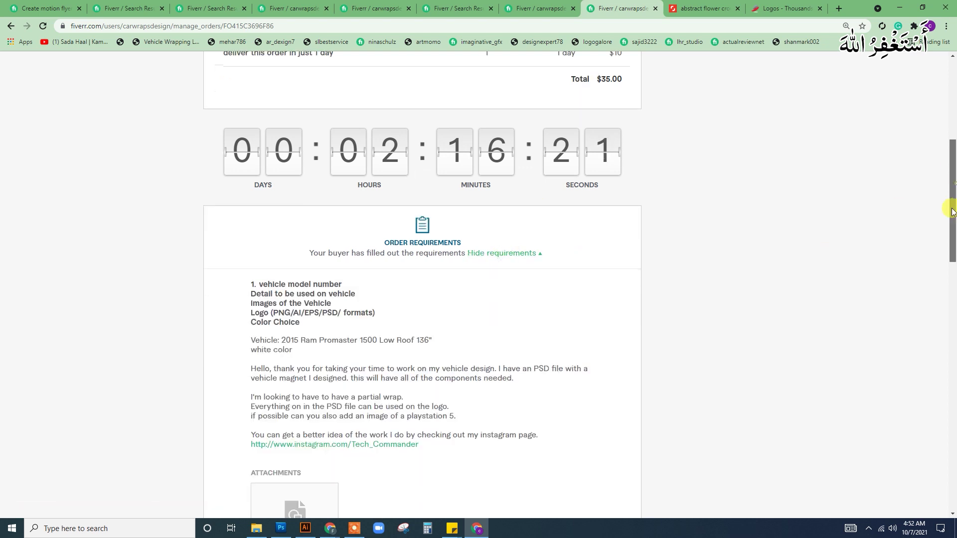
scroll(952, 212, down, 3)
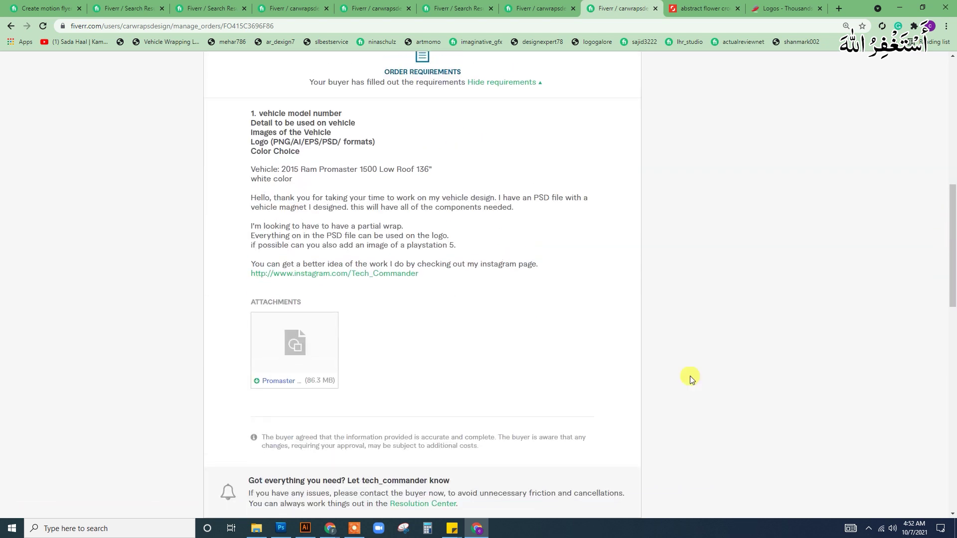
- Open the New Text Document requirements file from the order folder
click(256, 528)
click(465, 329)
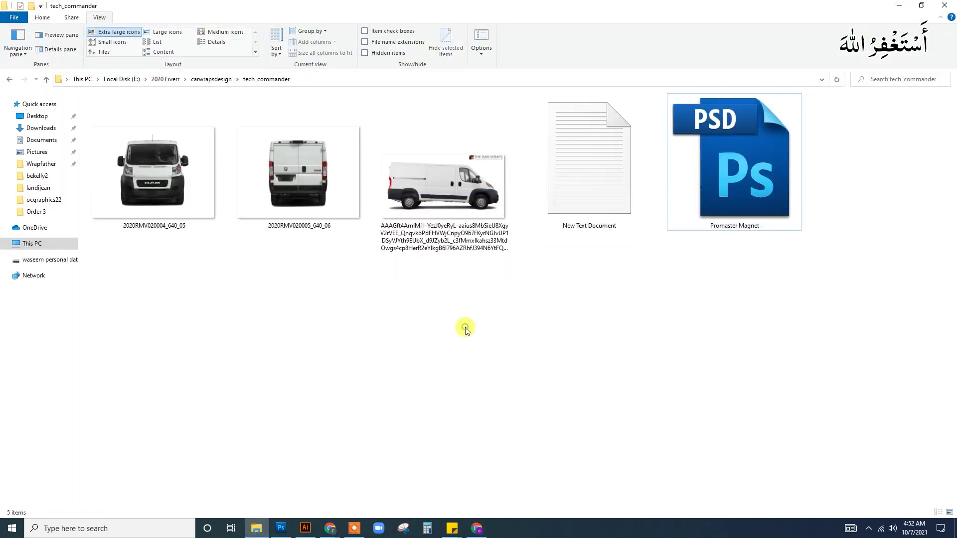
click(758, 186)
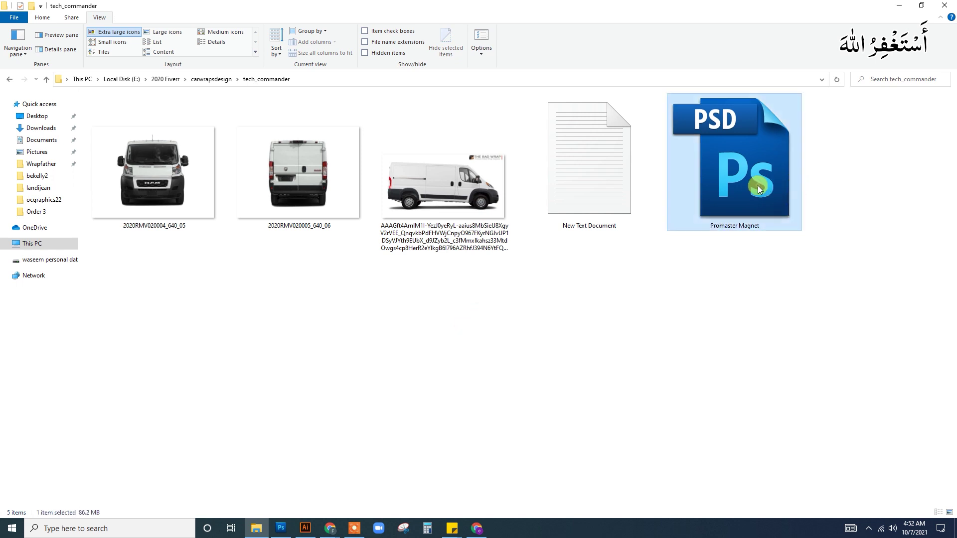
double_click(583, 188)
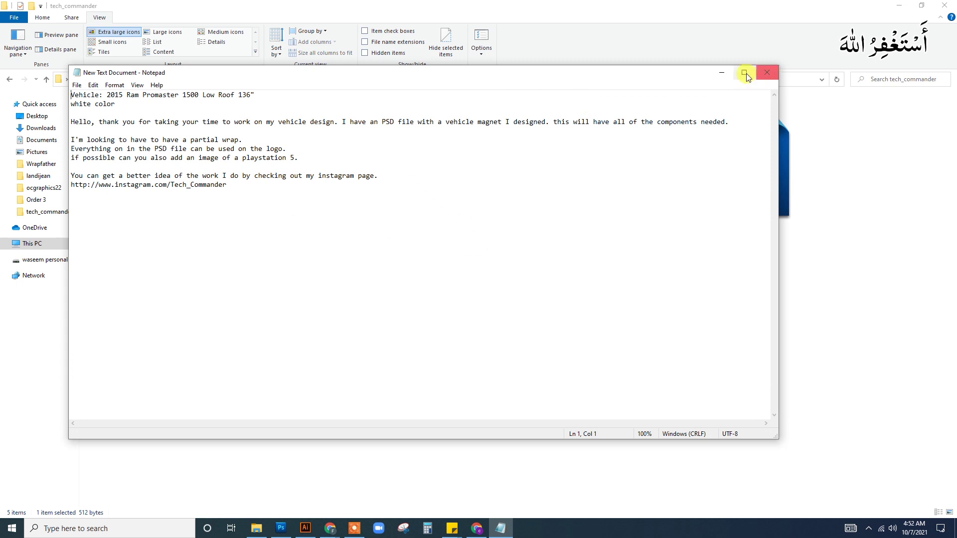
- Maximize Notepad and set all the requirements text to 28 pt
click(742, 73)
key(ctrl+a)
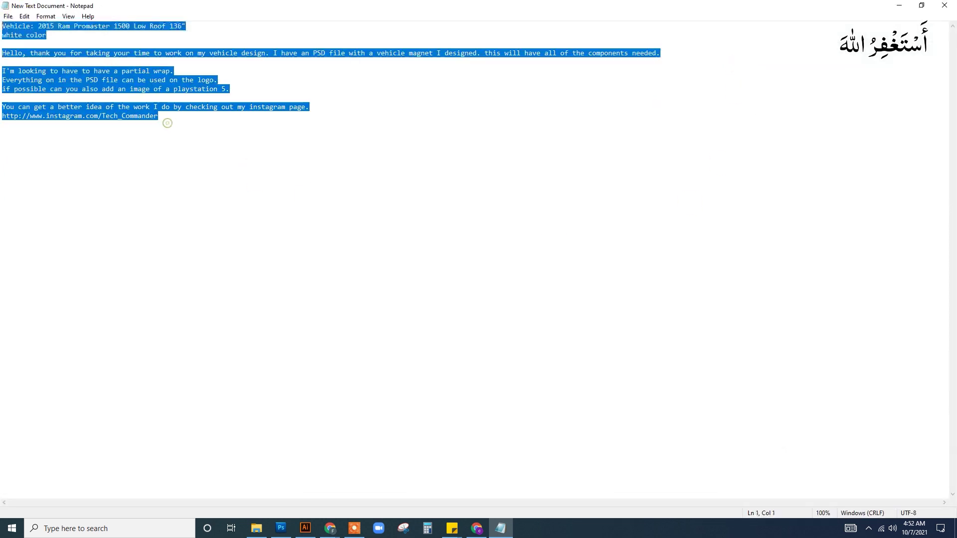
click(46, 16)
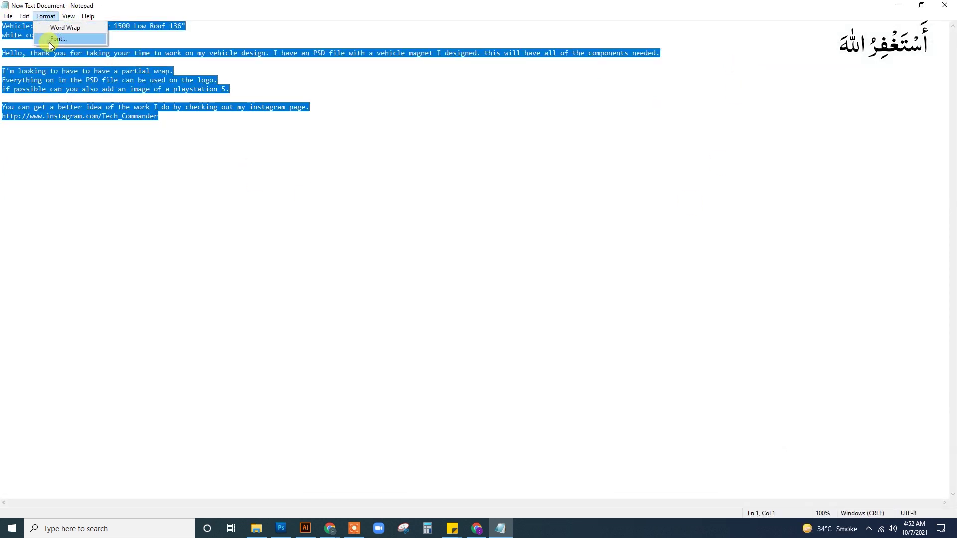
click(48, 41)
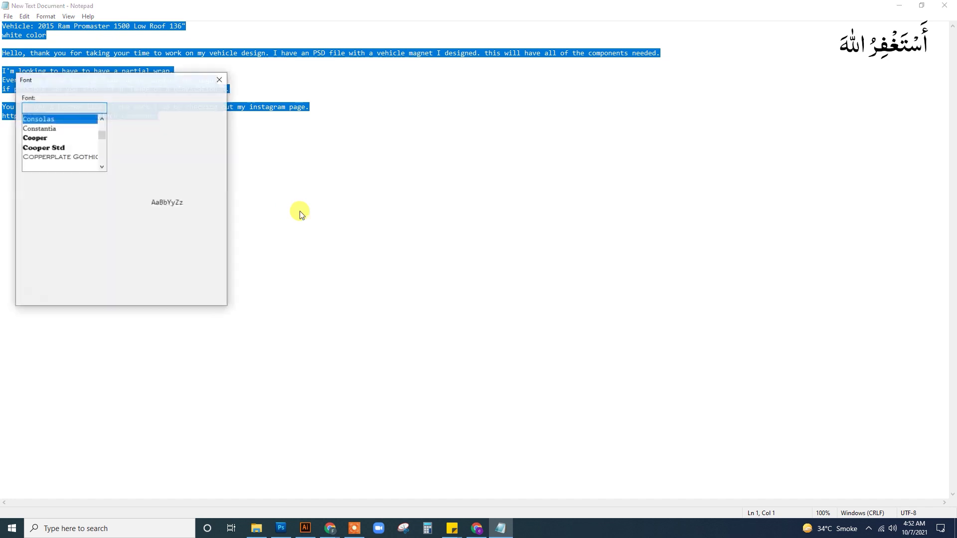
click(199, 163)
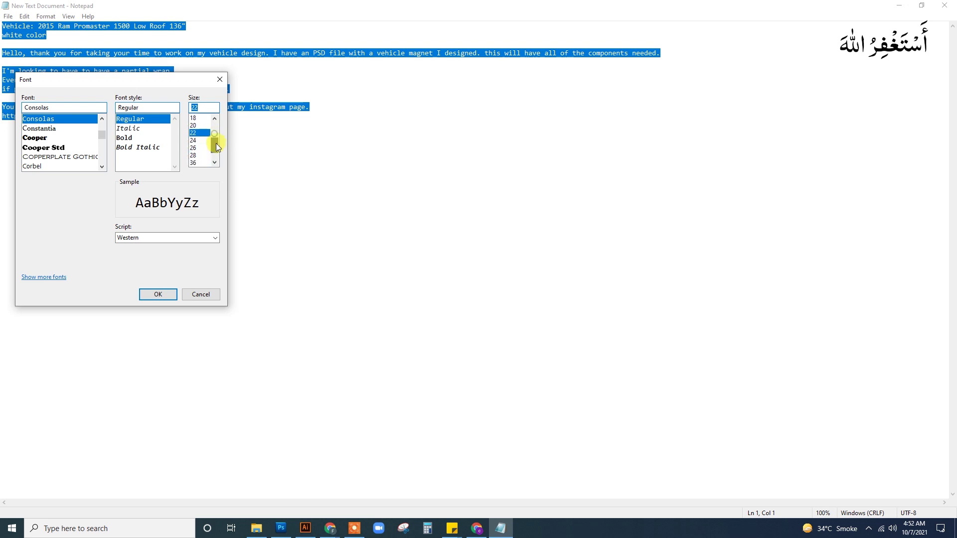
scroll(216, 142, down, 1)
click(193, 140)
click(160, 294)
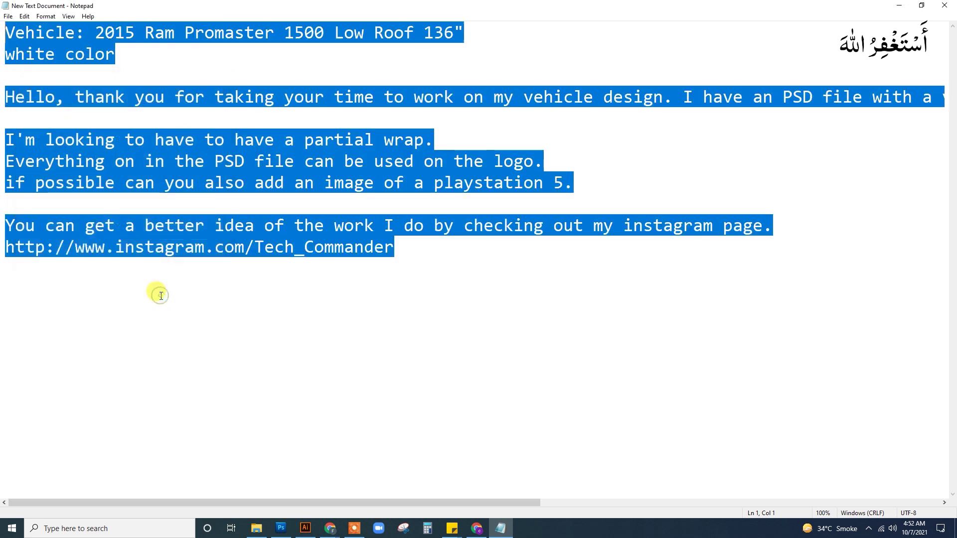
- Highlight the vehicle model details and 'I have an PSD', then bring up Photoshop
click(446, 253)
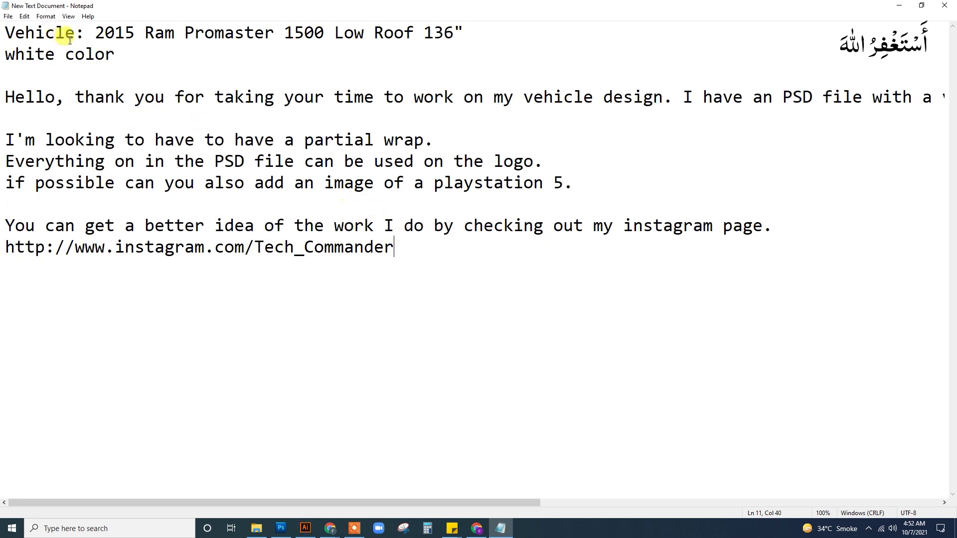
mouse_move(95, 33)
mouse_down()
mouse_move(441, 45)
mouse_move(421, 44)
mouse_up()
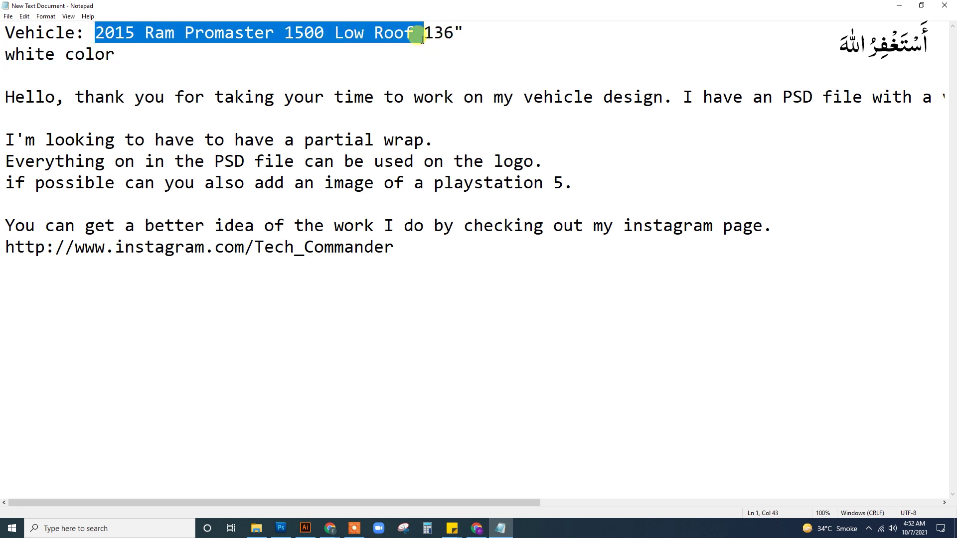
click(109, 58)
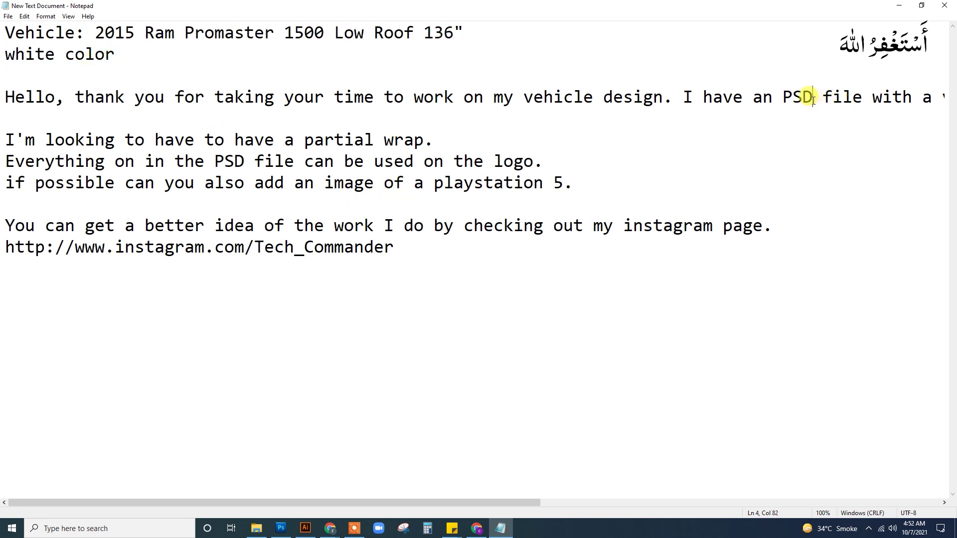
drag(813, 98, 683, 98)
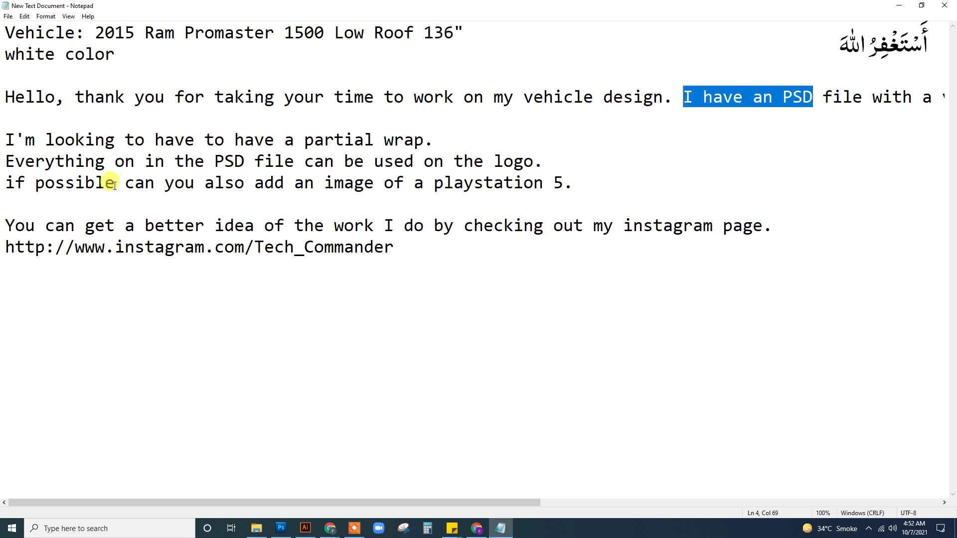
click(281, 529)
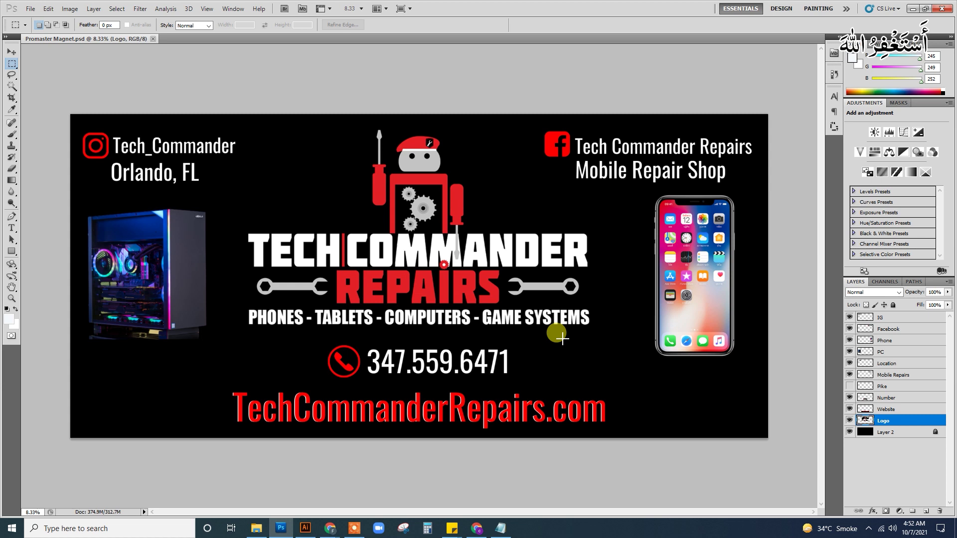
- Inspect the Tech Commander Repairs magnet artwork with the Move tool, then return to Notepad
click(11, 52)
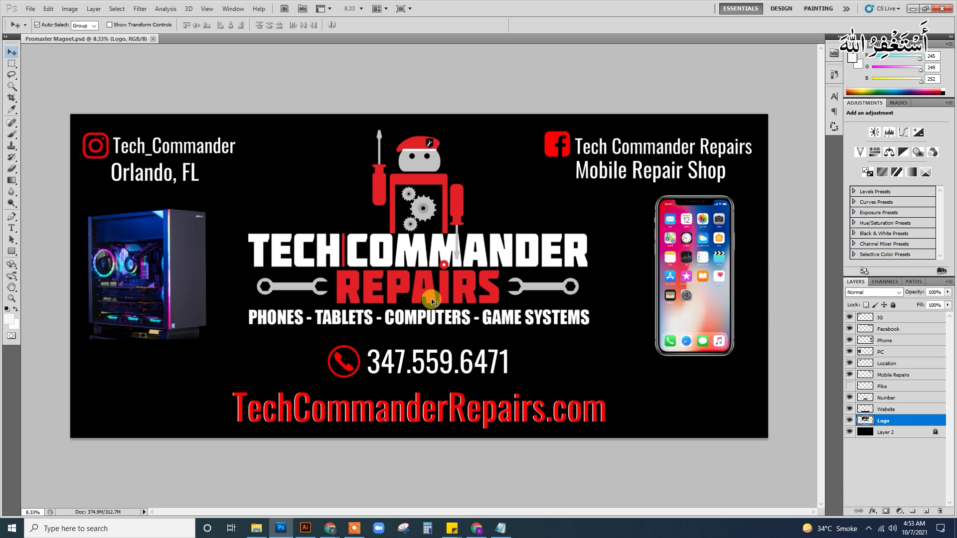
click(500, 528)
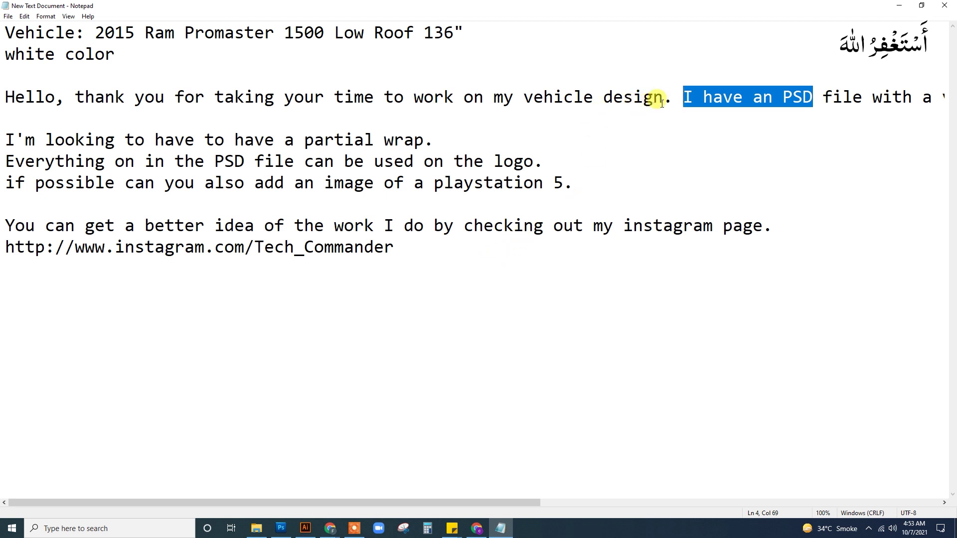
- Put 'I have an PSD' and the components sentence on their own lines, then bring Chrome forward
click(680, 95)
key(Return)
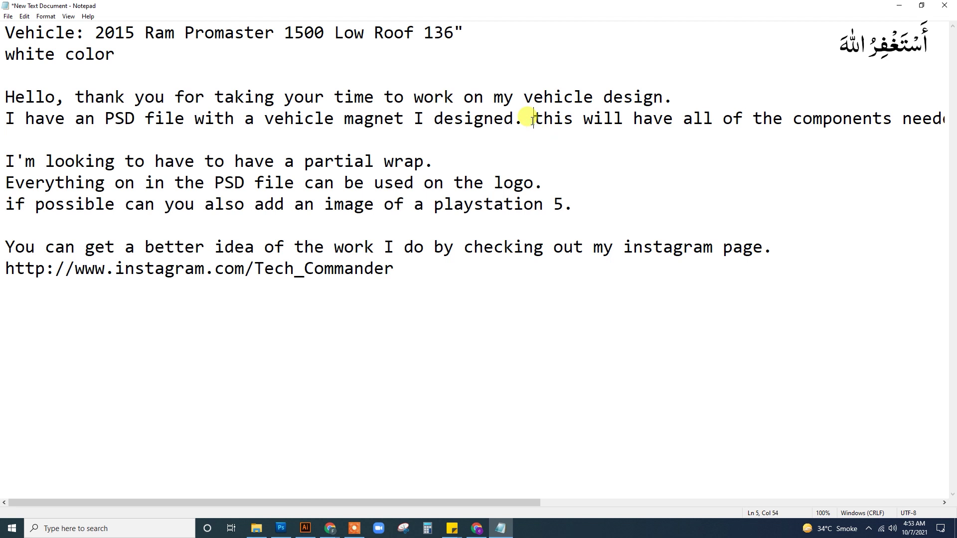
key(Return)
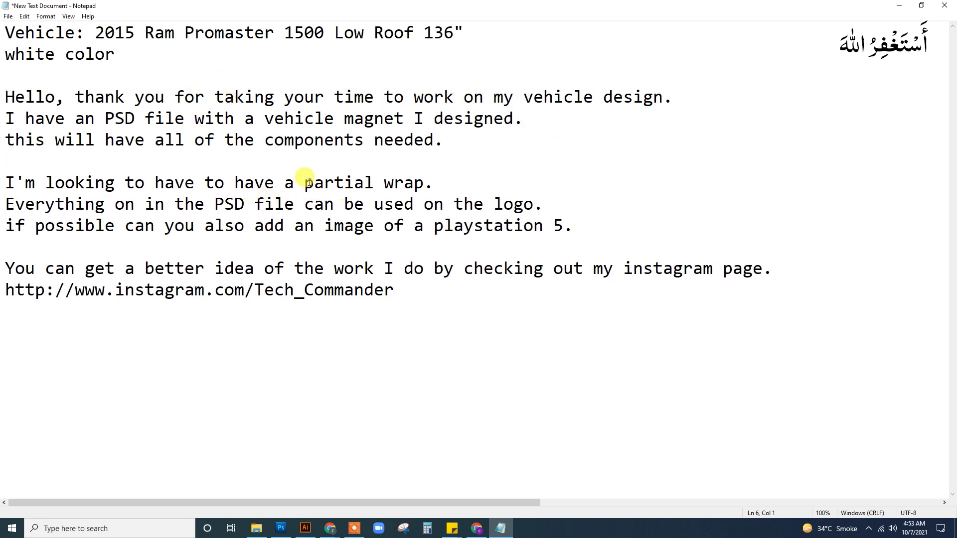
drag(304, 182, 421, 180)
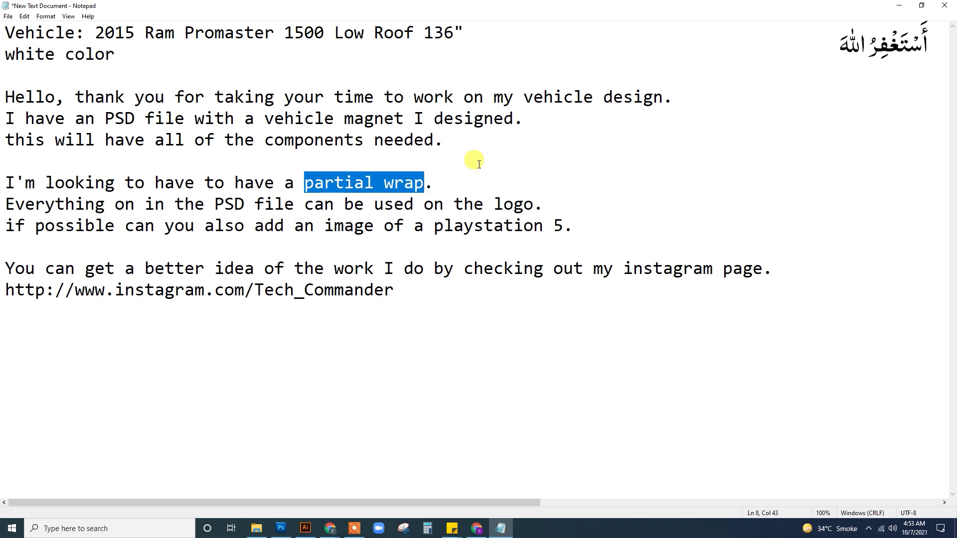
click(331, 529)
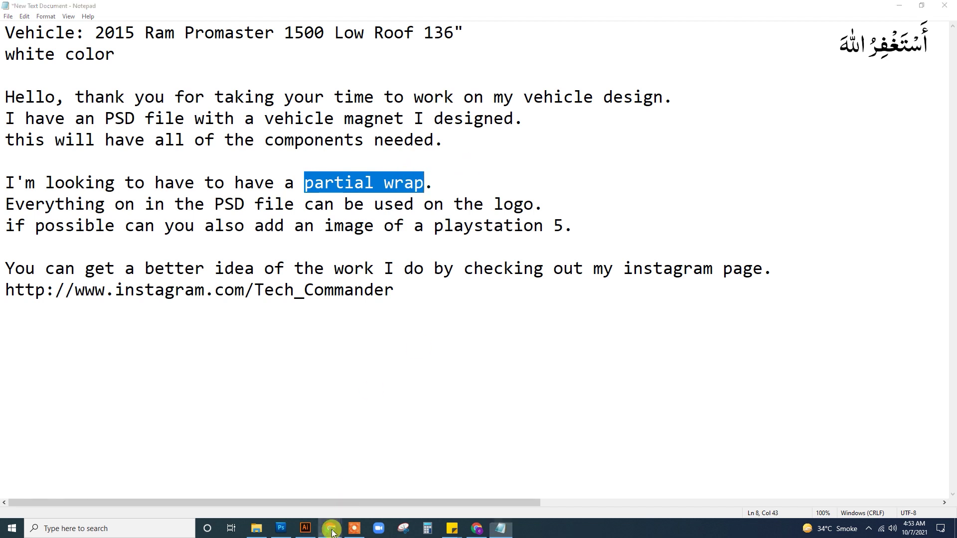
click(276, 481)
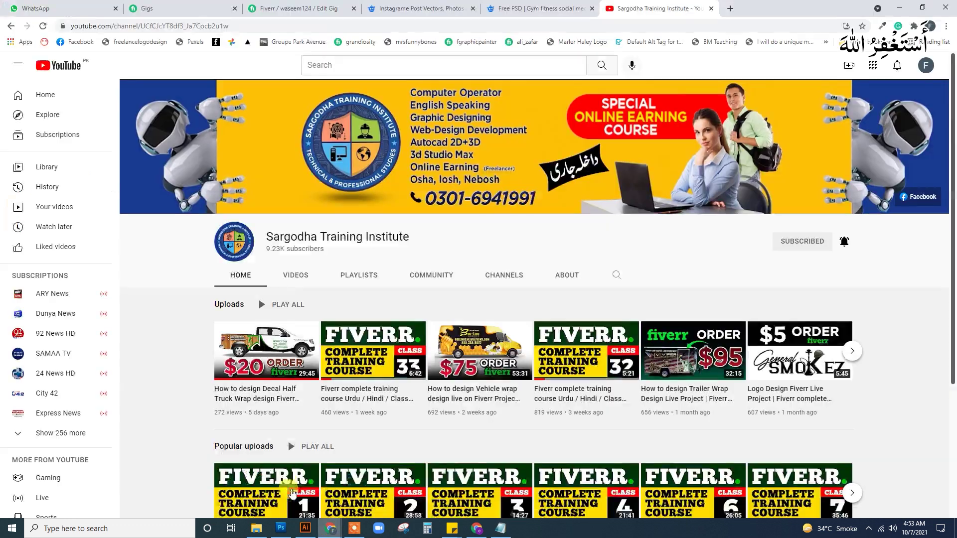
- Search Google Images for 'partial wrap' and preview several van wrap references
click(731, 9)
click(484, 209)
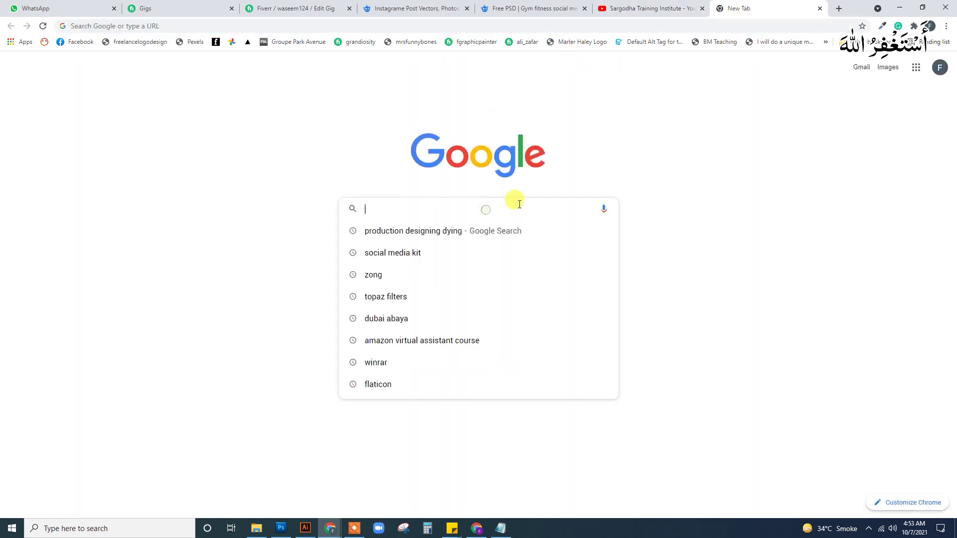
text(partial wrap)
key(Return)
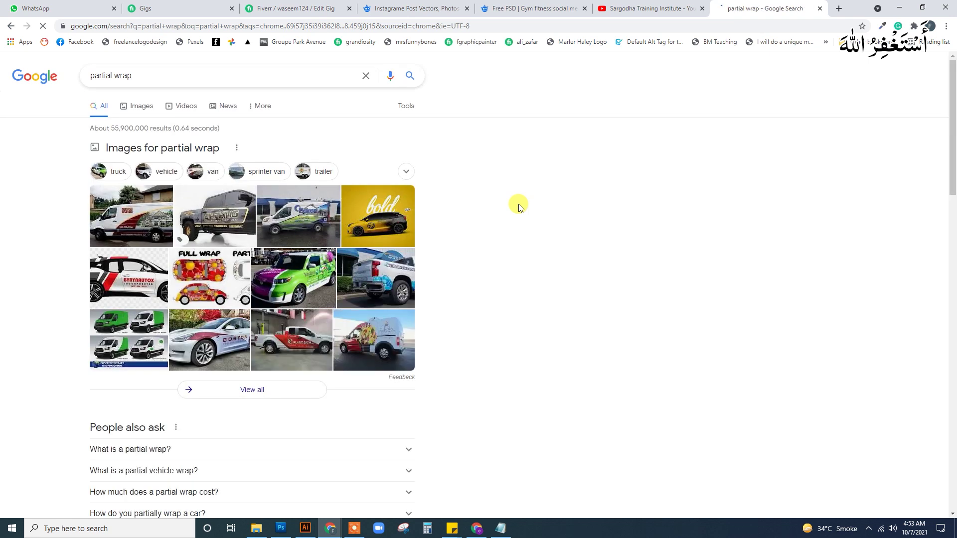
click(146, 107)
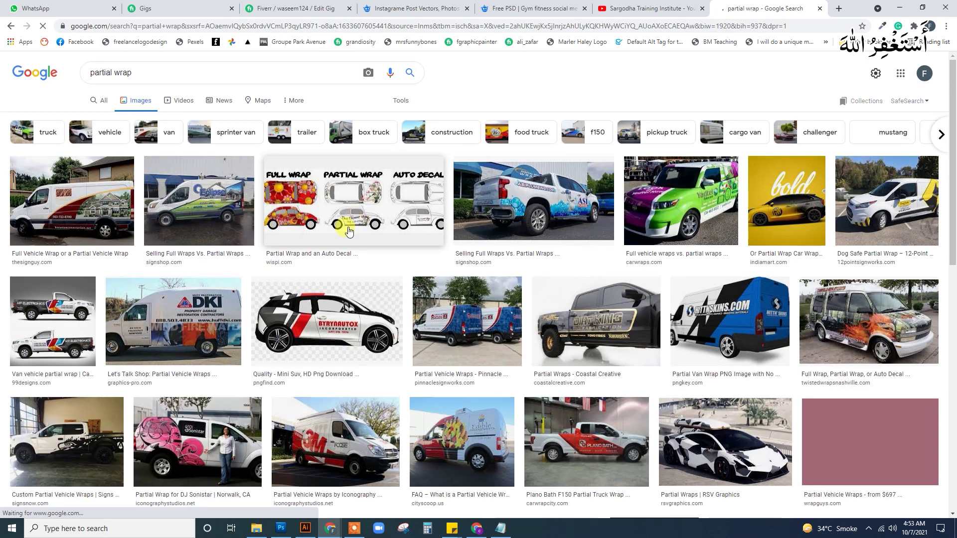
click(131, 208)
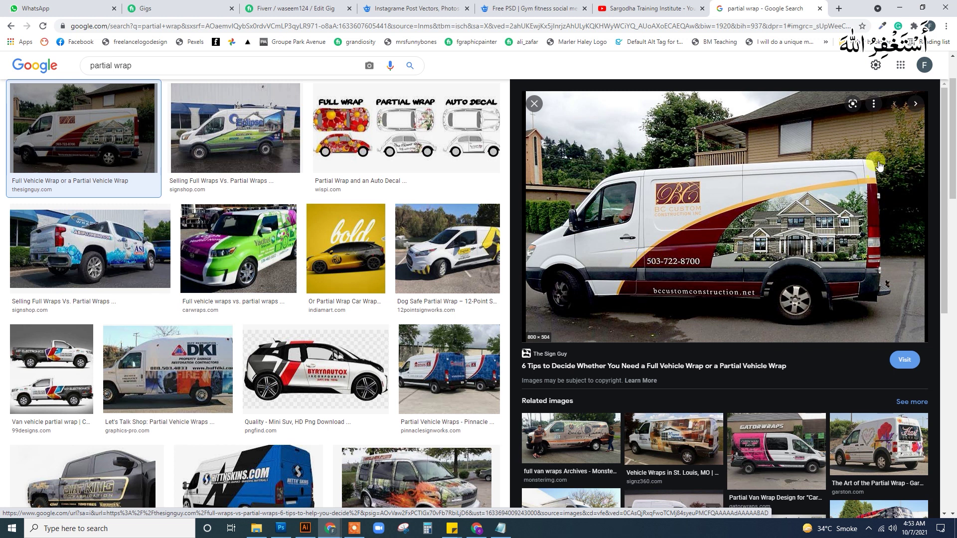
scroll(523, 332, down, 2)
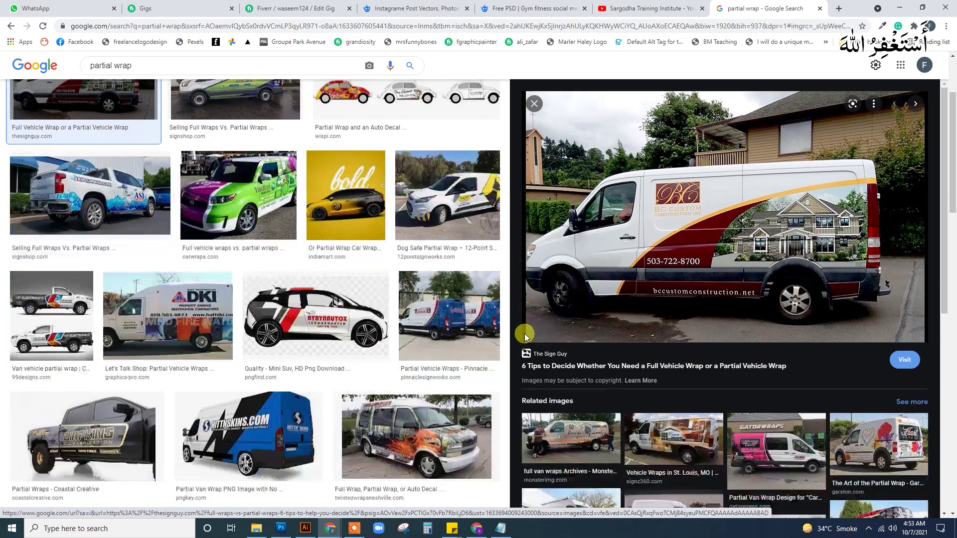
click(424, 271)
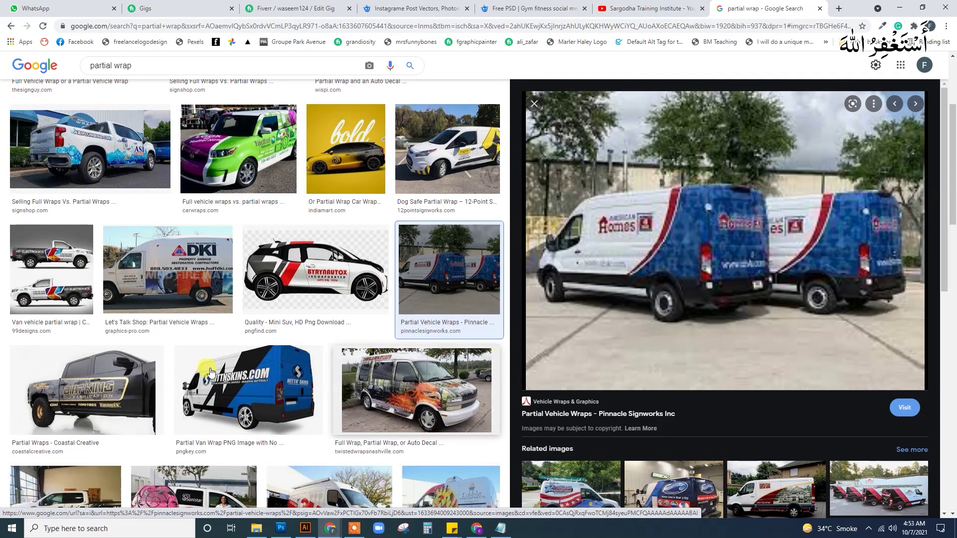
scroll(146, 321, down, 1)
scroll(142, 323, down, 5)
scroll(142, 324, down, 2)
scroll(142, 324, down, 2)
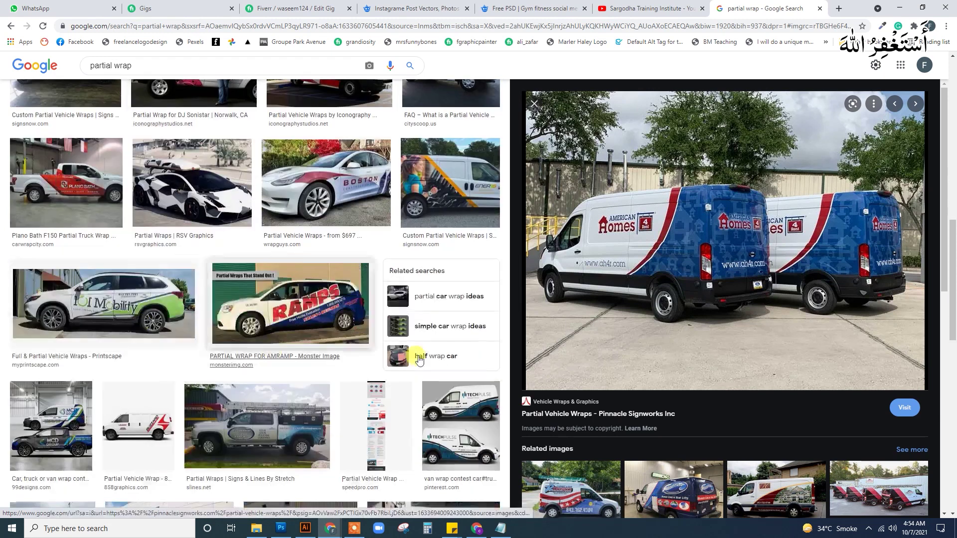
middle_click(945, 171)
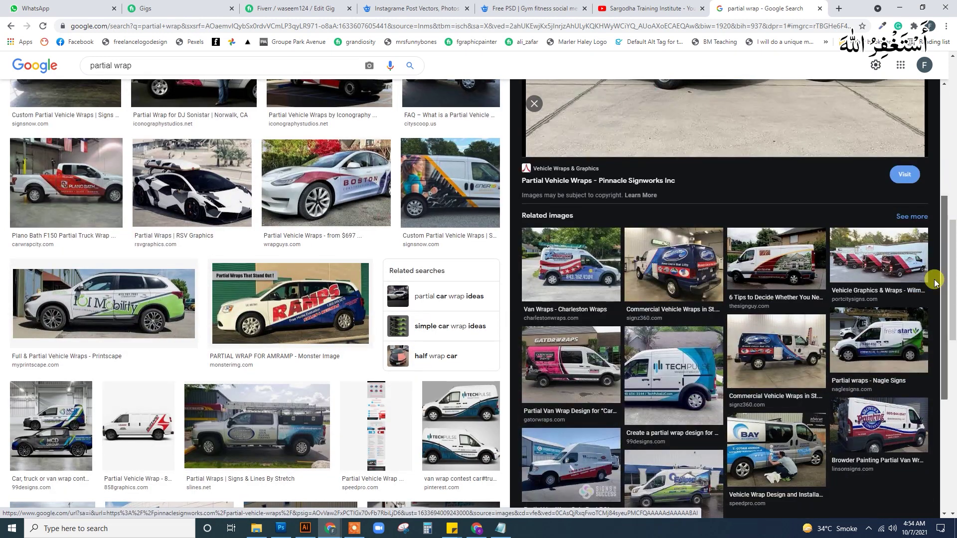
- Drag the side-view white van photo from the folder into Illustrator
click(305, 529)
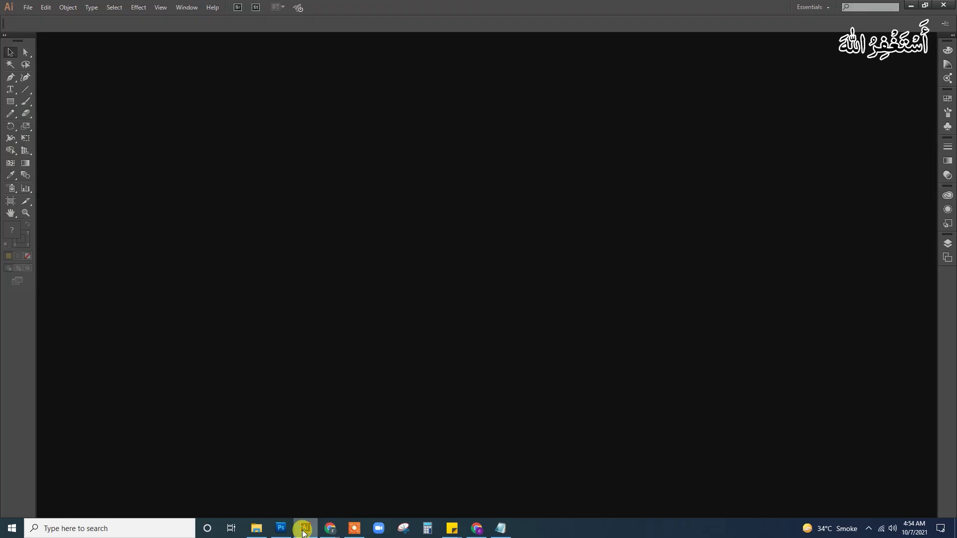
click(257, 528)
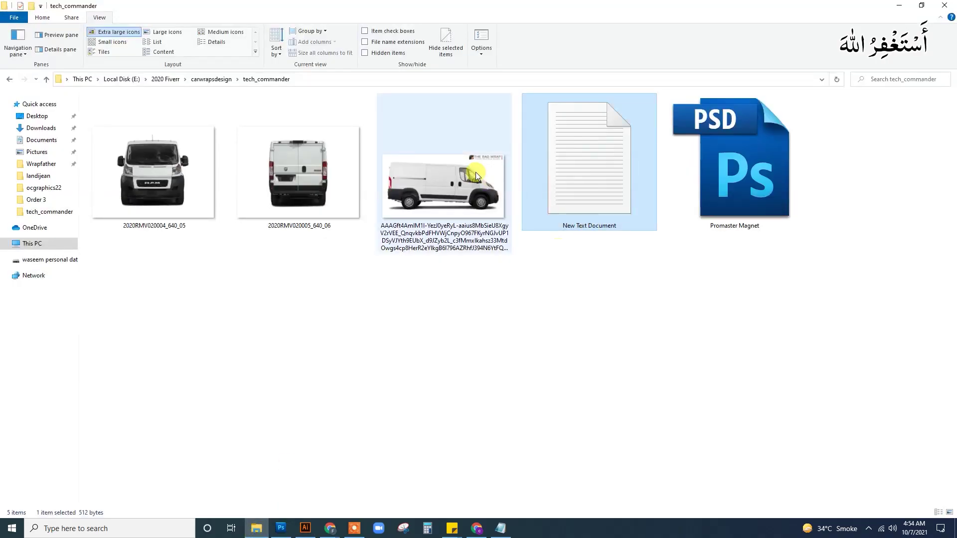
mouse_move(475, 172)
mouse_down()
mouse_move(309, 533)
mouse_move(432, 304)
mouse_up()
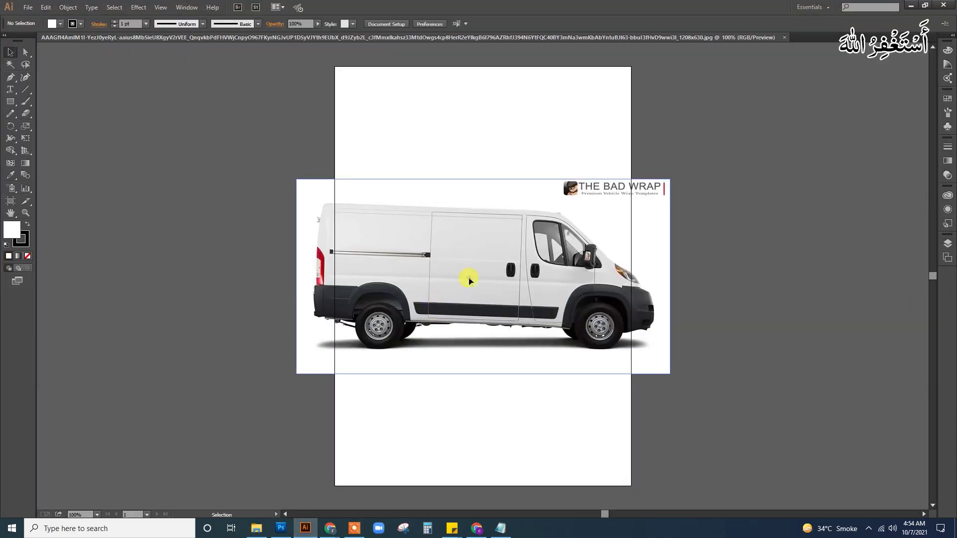
- Fit the artboard to the selected van photo
click(469, 281)
click(65, 7)
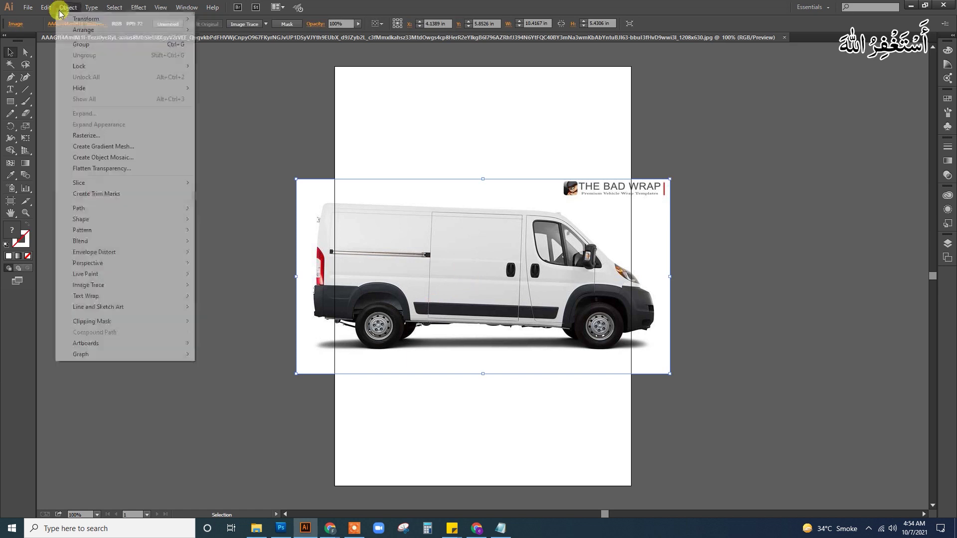
mouse_move(86, 343)
click(260, 386)
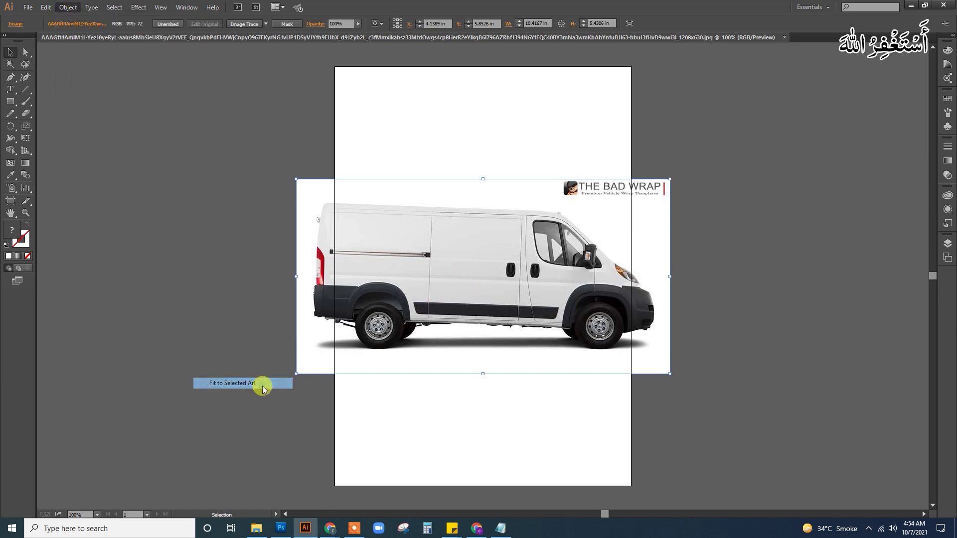
- Save the document as 'wrap design' in Illustrator format
click(37, 8)
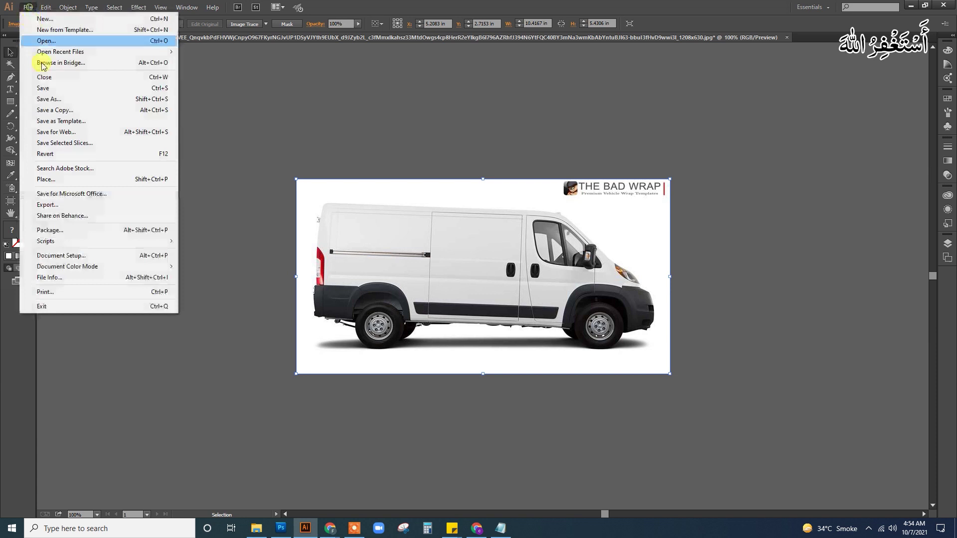
click(47, 98)
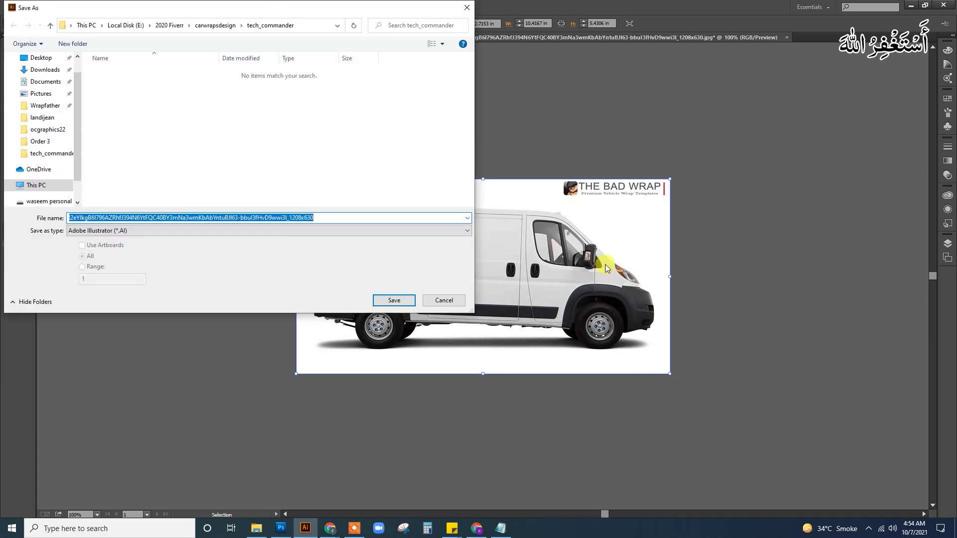
text(wrap design)
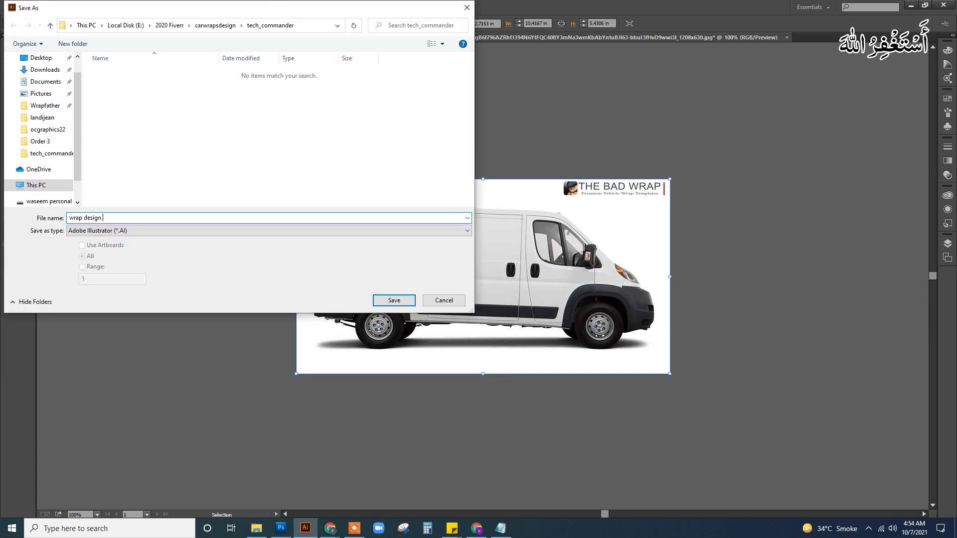
click(396, 299)
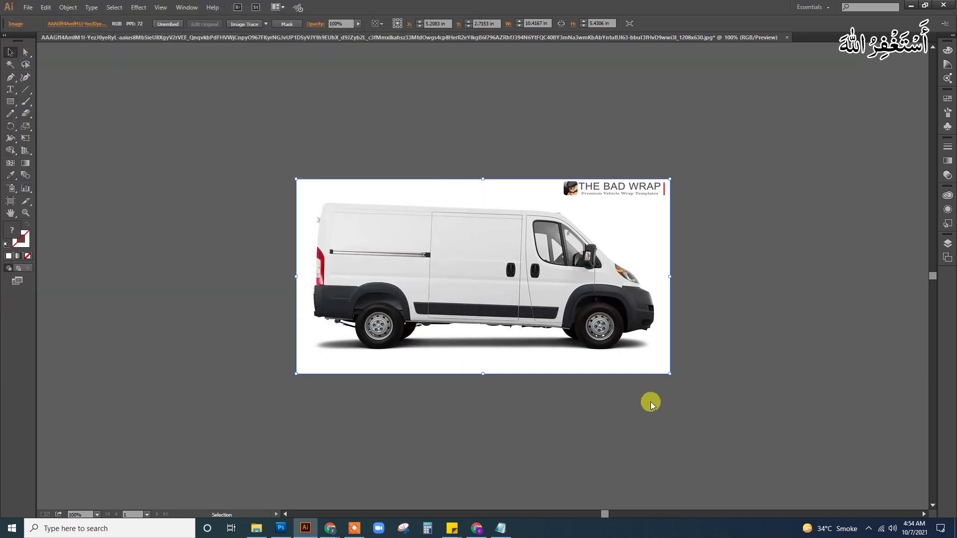
click(506, 396)
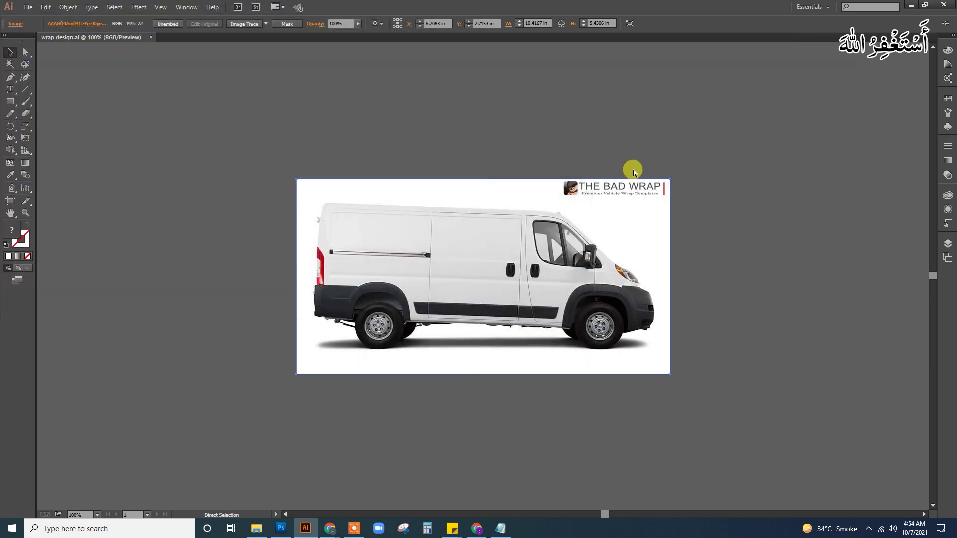
- Show rulers and add a horizontal guide through the wheel centres, undoing an accidental photo tilt
key(ctrl+r)
drag(571, 46, 556, 319)
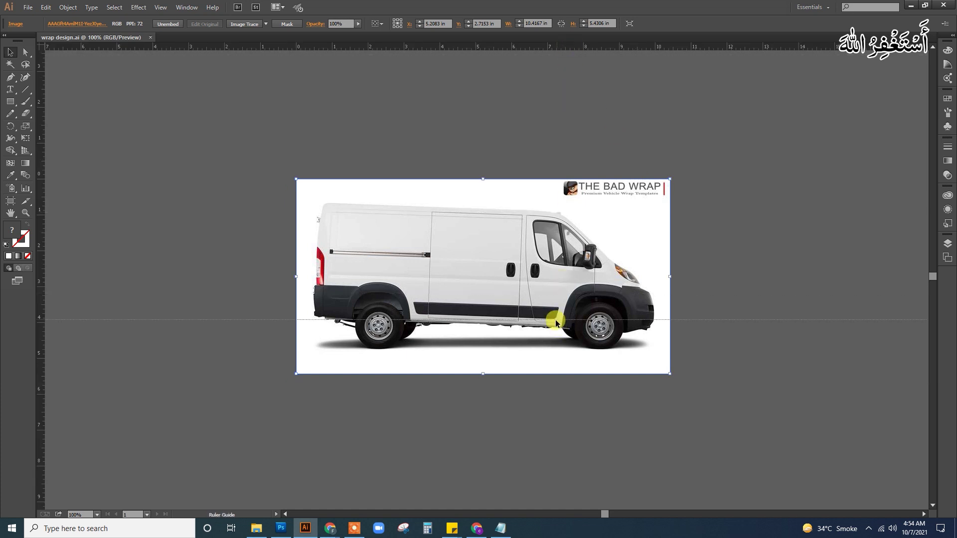
key(z)
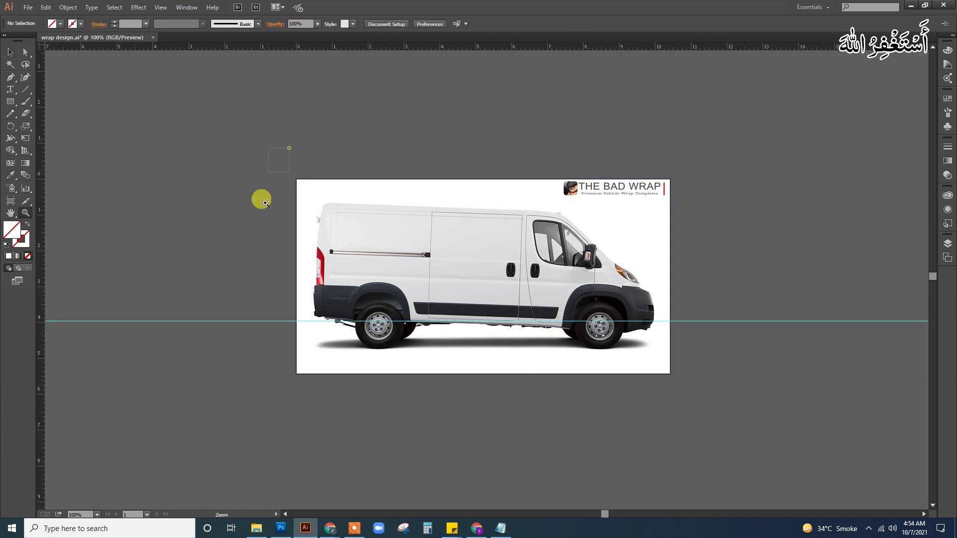
drag(265, 202, 794, 414)
key(v)
click(648, 275)
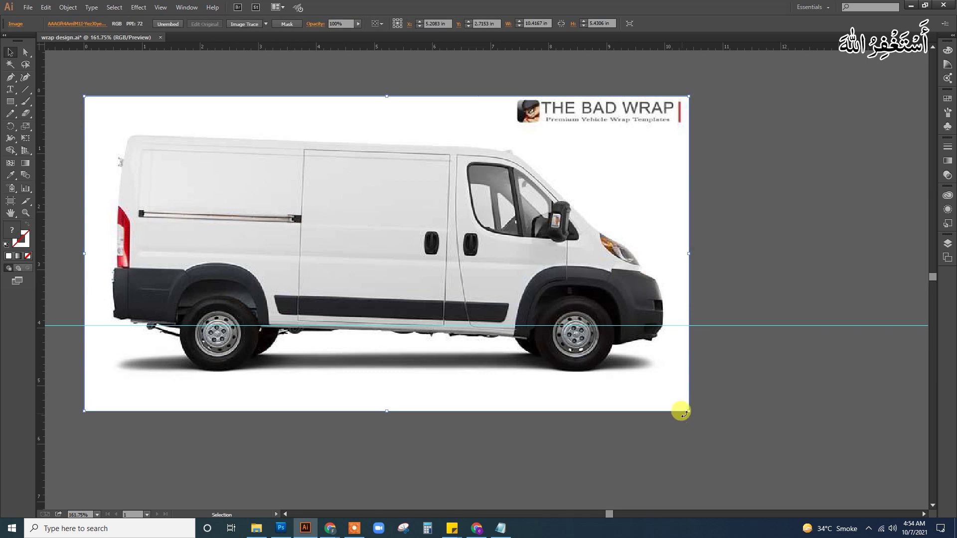
drag(689, 413, 696, 408)
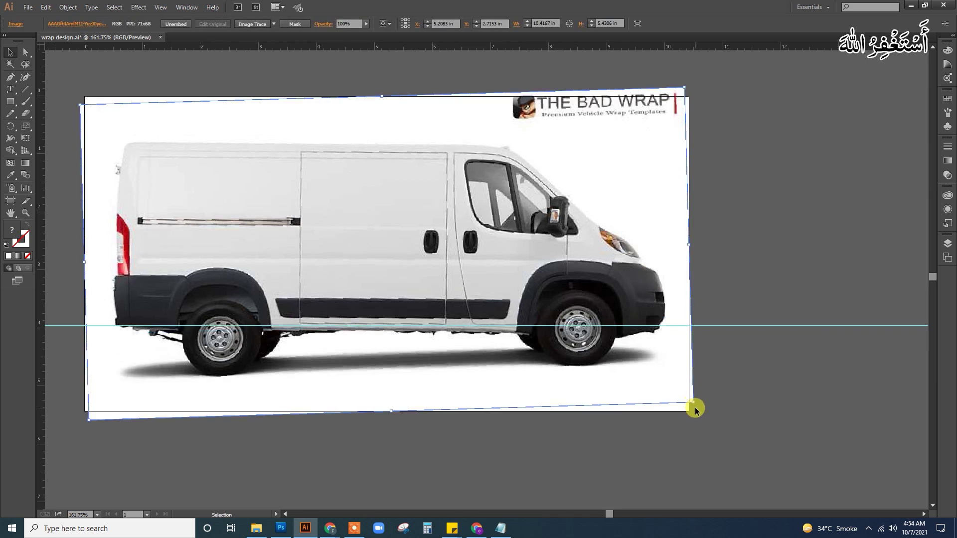
drag(474, 380, 474, 376)
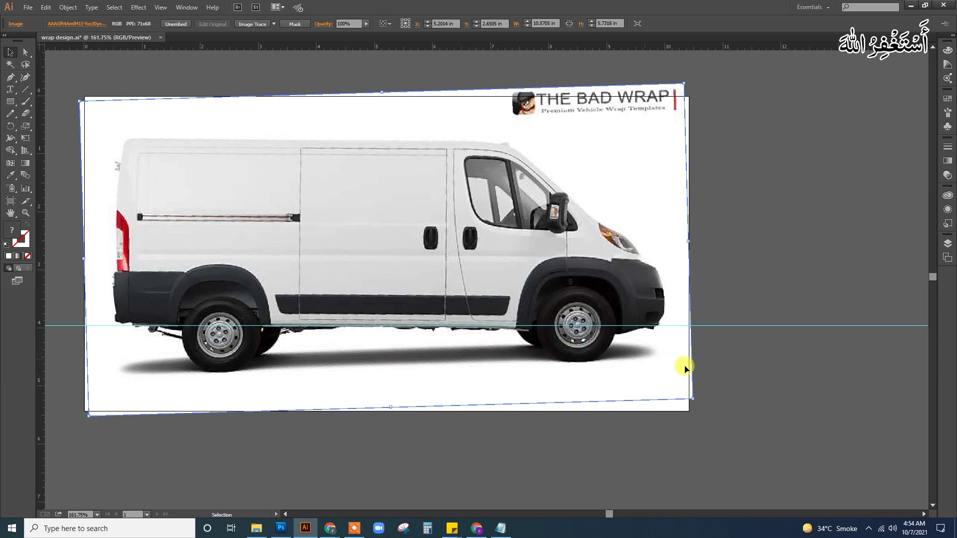
key(ctrl+z)
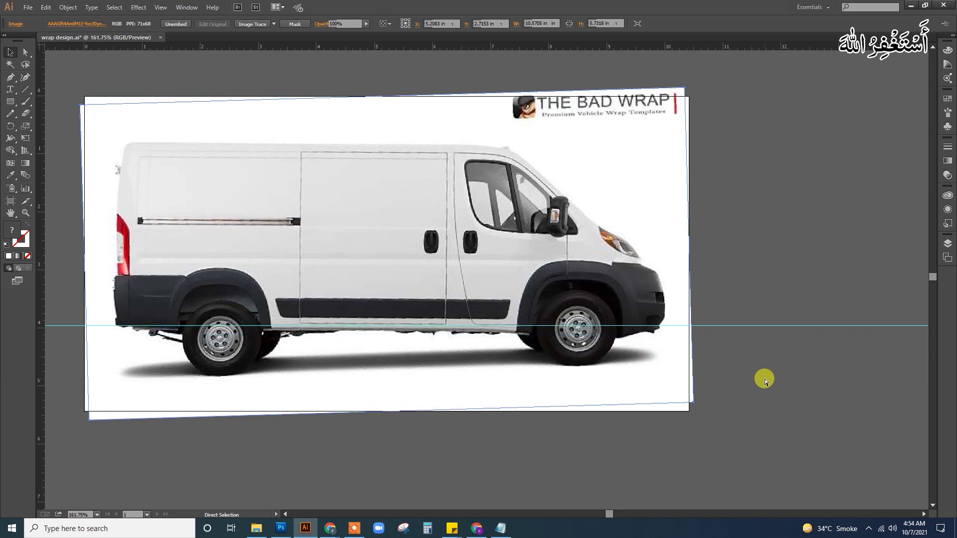
- Add a second horizontal guide along the van's roof line
click(765, 379)
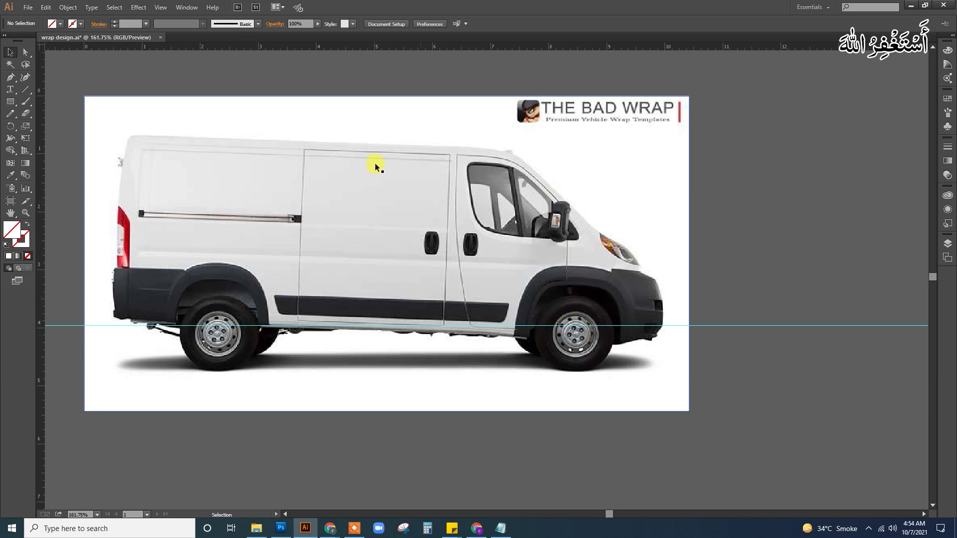
drag(359, 45, 351, 148)
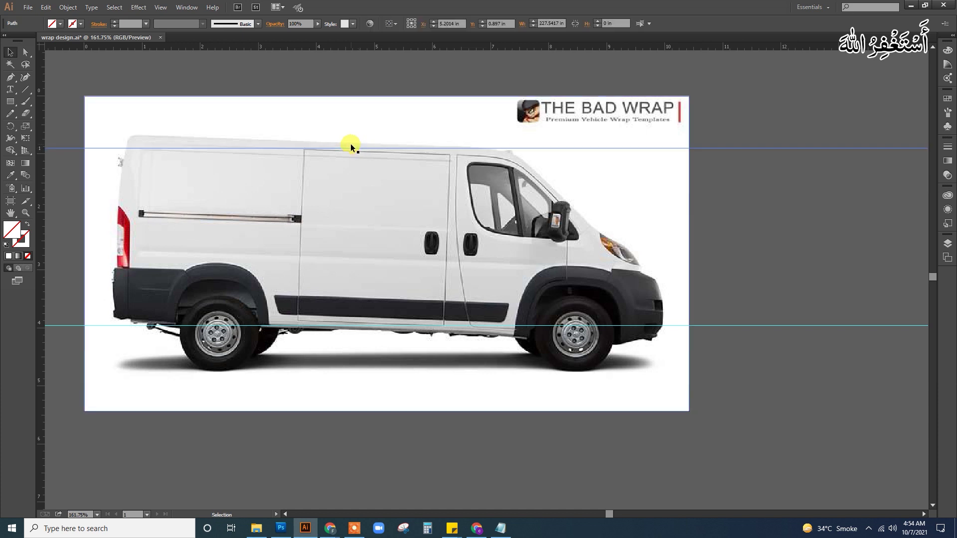
click(785, 248)
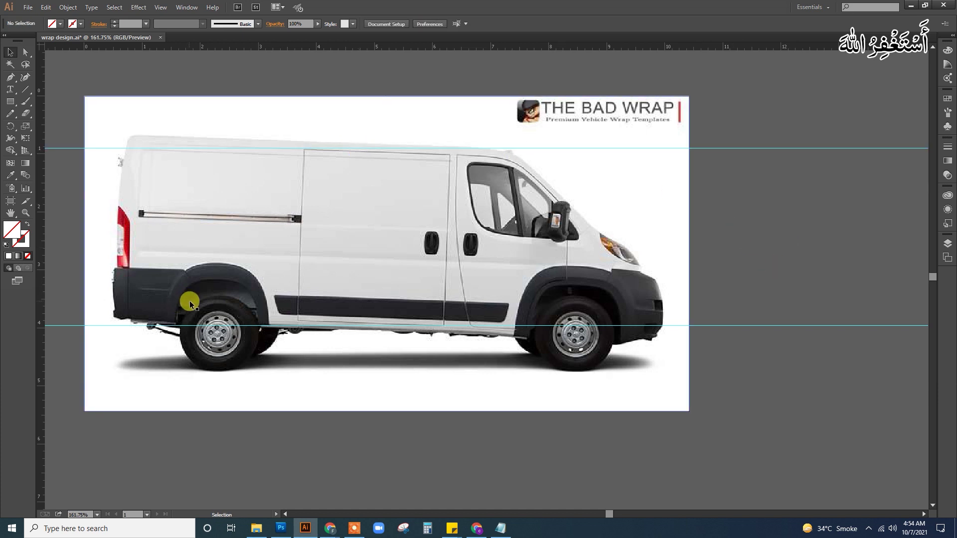
- Zoom to the rear wheel arch, set the fill to red D82B2B, and place the first anchor below the taillight
key(z)
drag(96, 242, 252, 305)
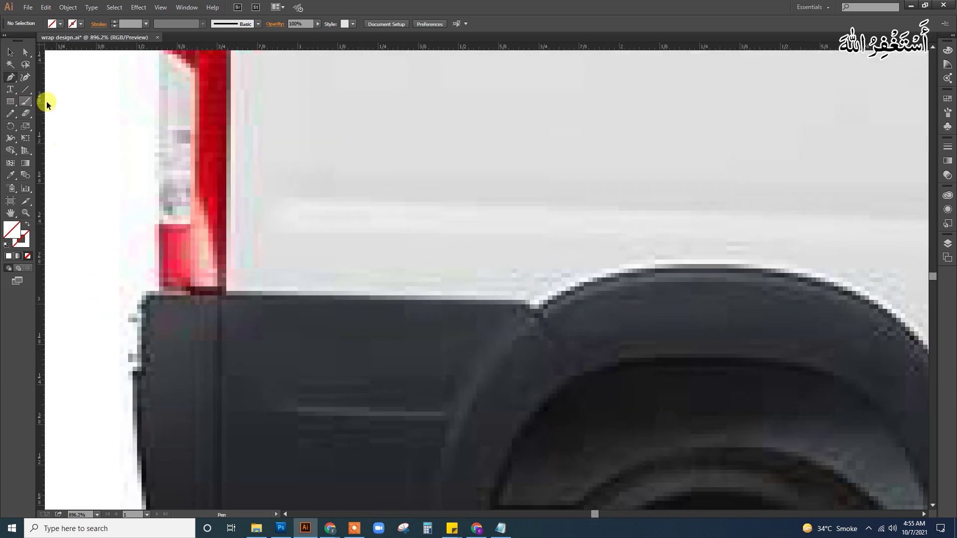
click(9, 256)
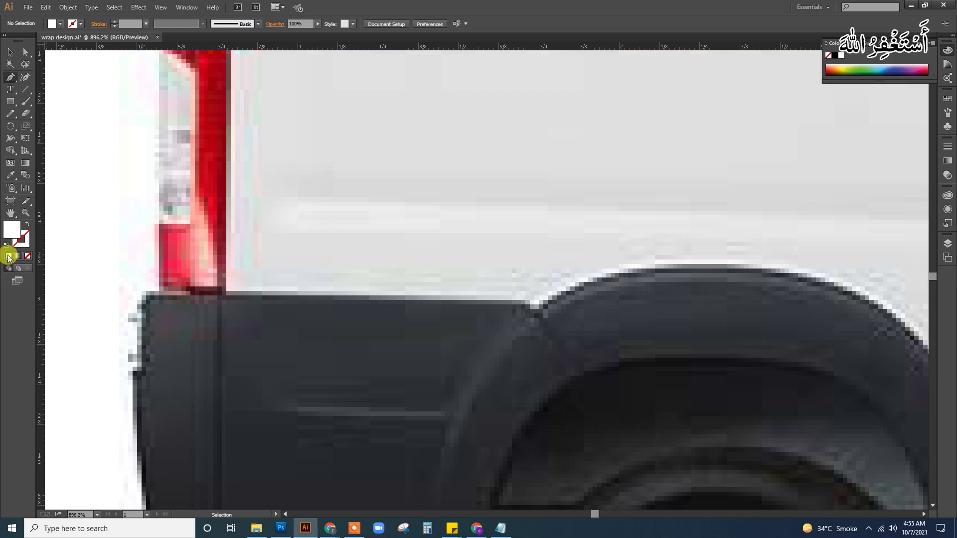
double_click(10, 235)
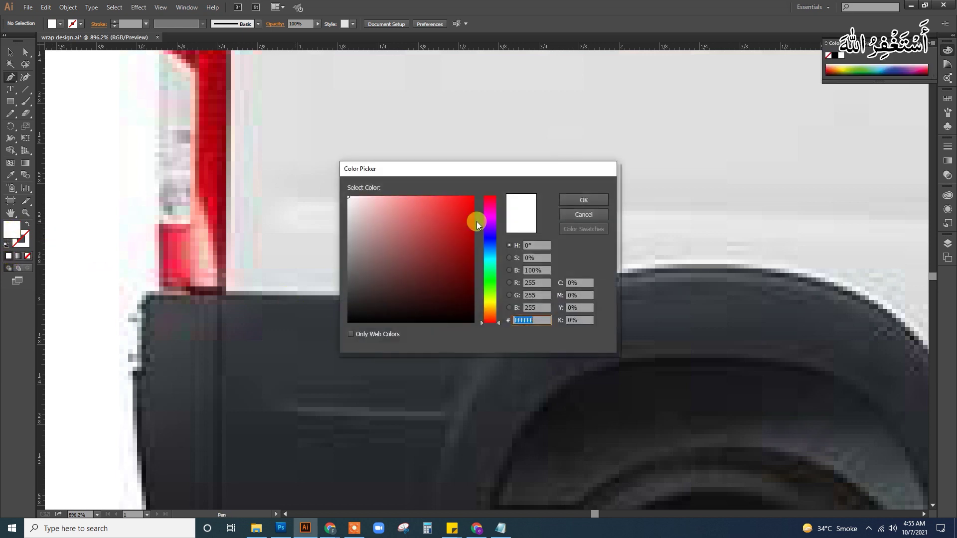
click(449, 215)
click(584, 200)
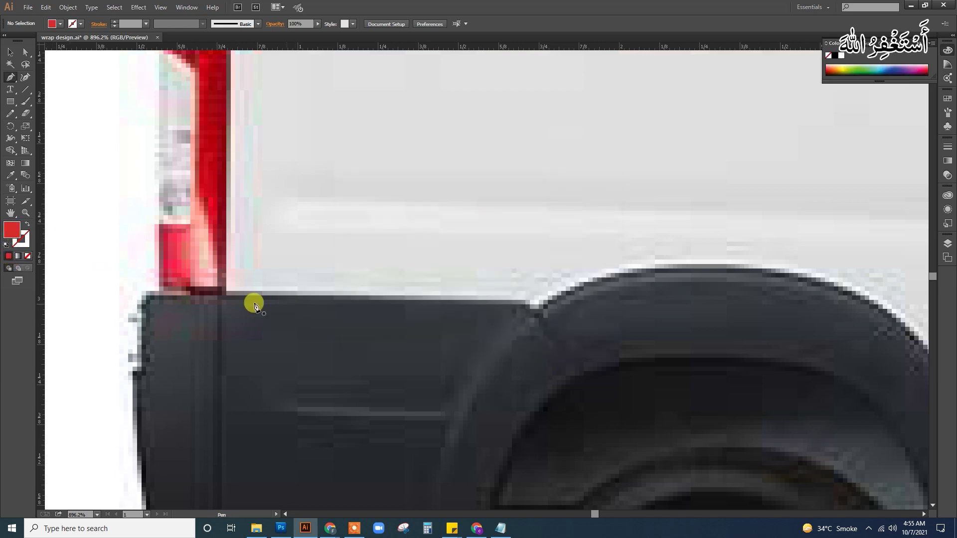
click(227, 296)
- Curve the red path over the rear wheel arch and down to the lower guide
click(527, 304)
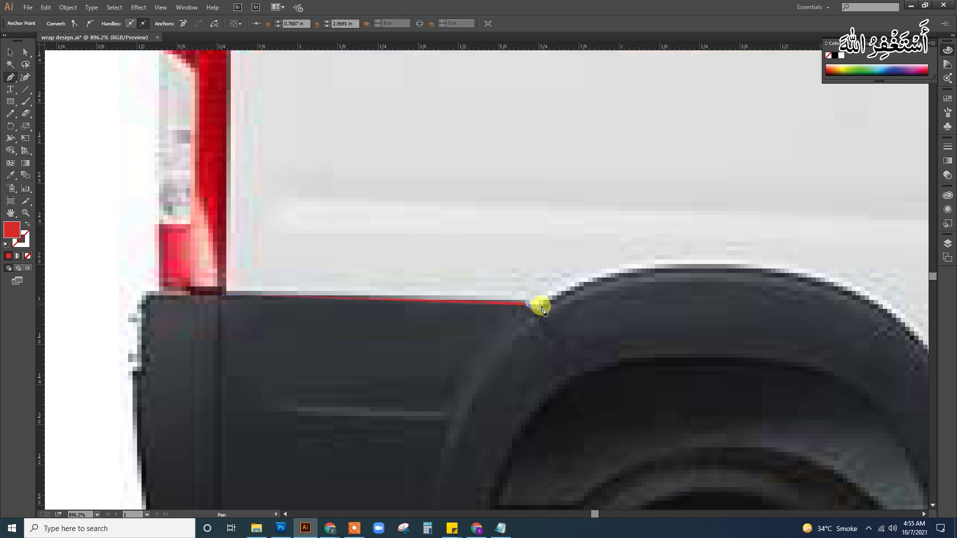
drag(711, 279, 210, 211)
drag(282, 202, 408, 234)
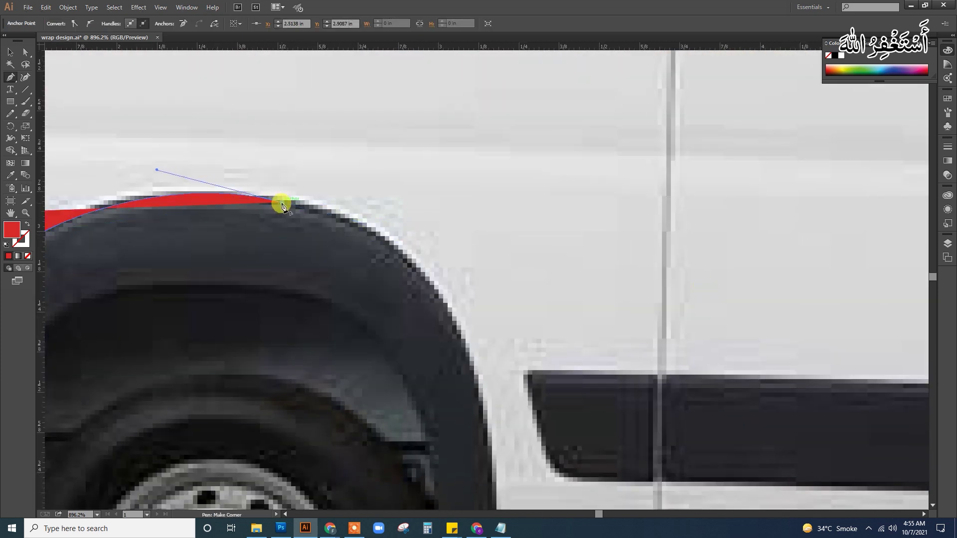
drag(427, 284, 478, 353)
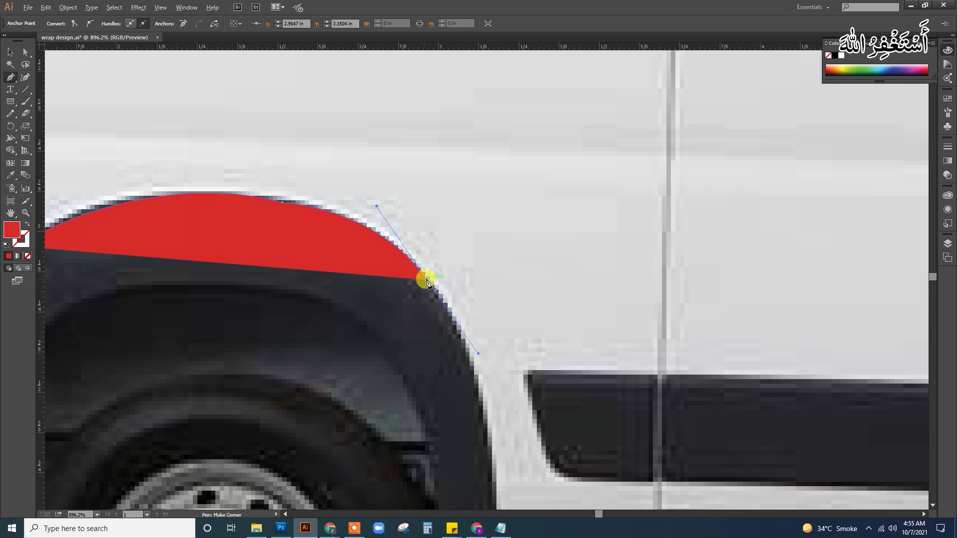
scroll(433, 293, down, 1)
scroll(348, 155, down, 2)
scroll(348, 220, up, 1)
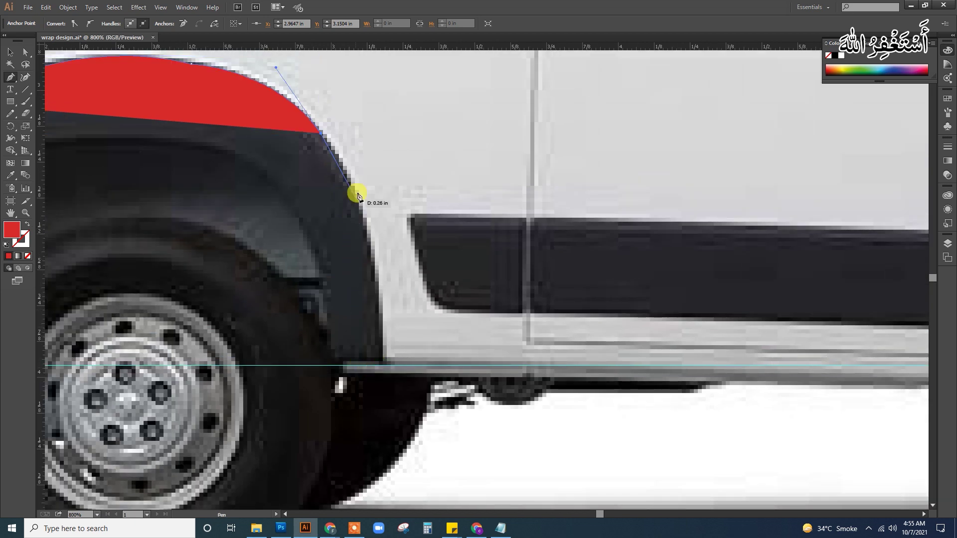
click(362, 219)
click(370, 240)
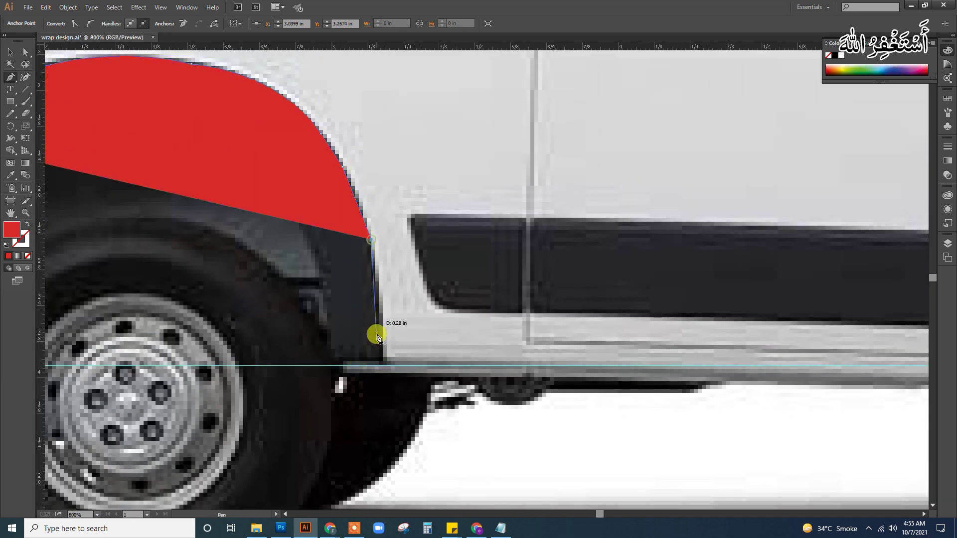
click(380, 333)
click(384, 363)
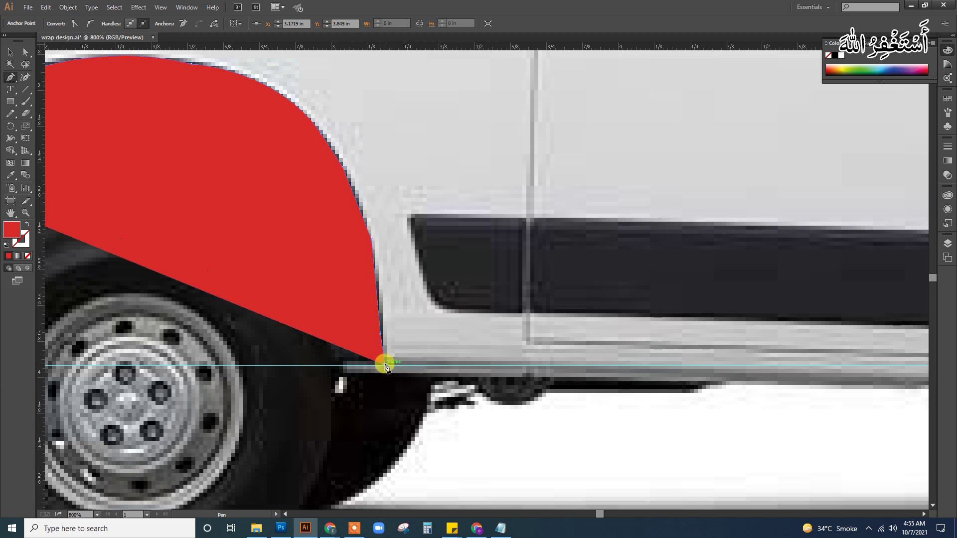
- Run the path along the lower sill to the front wheel arch and up its edge
scroll(203, 367, right, 2)
scroll(455, 352, right, 8)
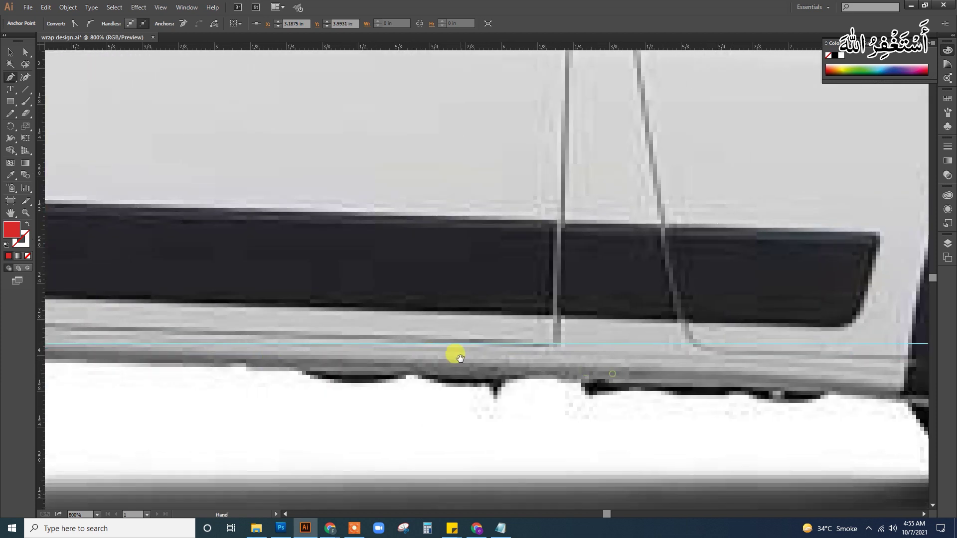
click(253, 364)
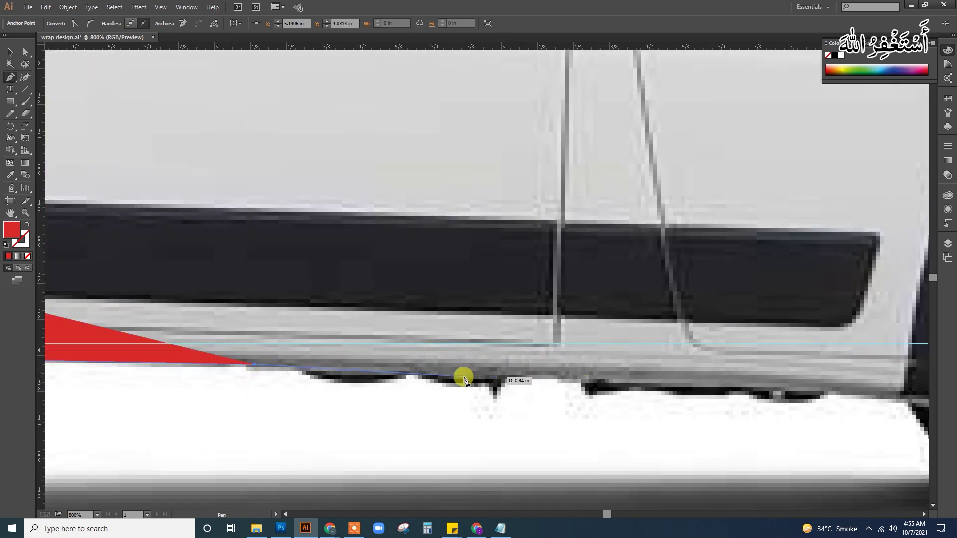
click(470, 378)
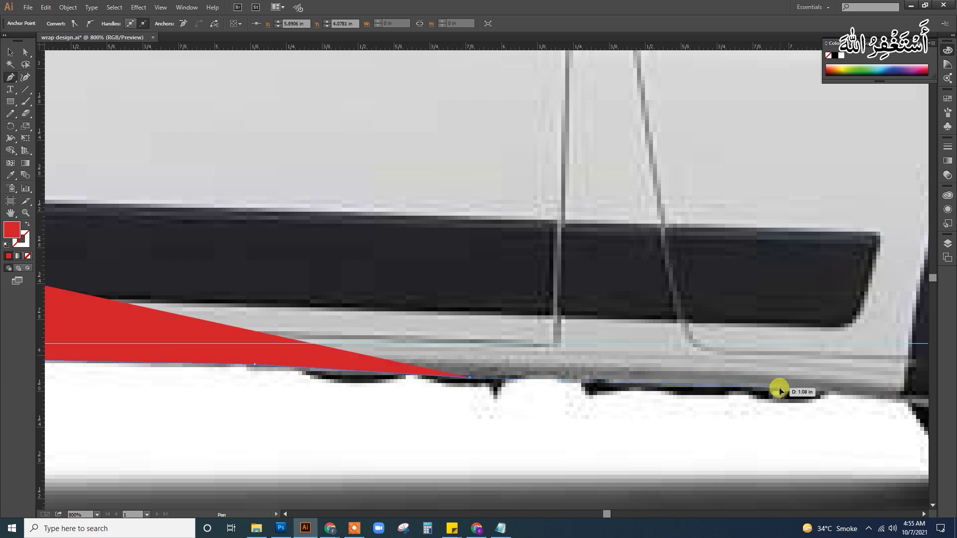
click(779, 392)
scroll(357, 337, right, 3)
scroll(356, 337, right, 6)
click(367, 367)
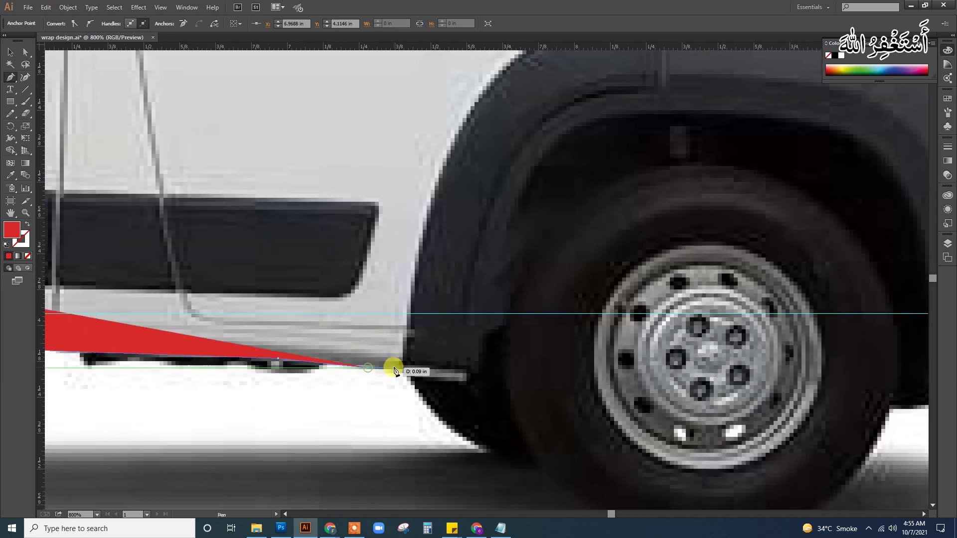
click(407, 330)
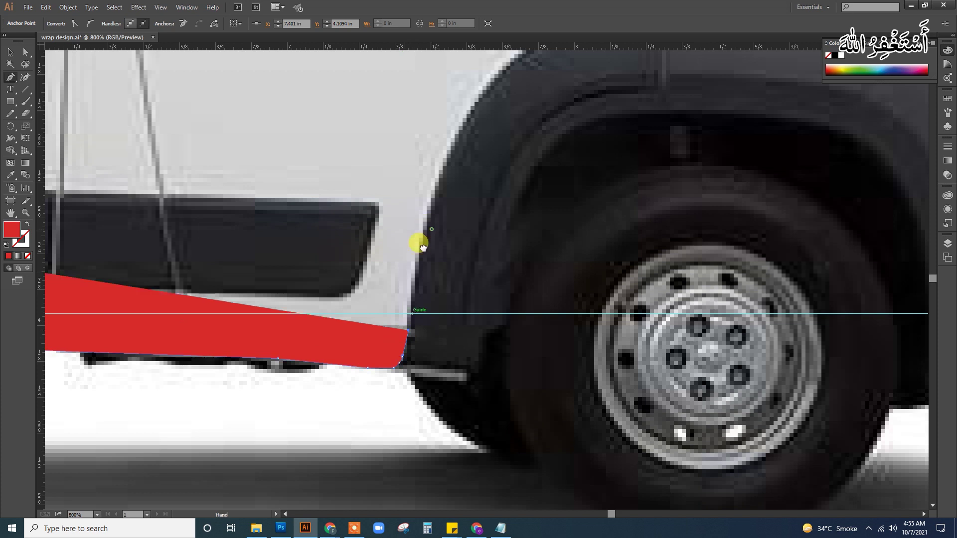
drag(423, 248, 220, 367)
drag(291, 198, 364, 124)
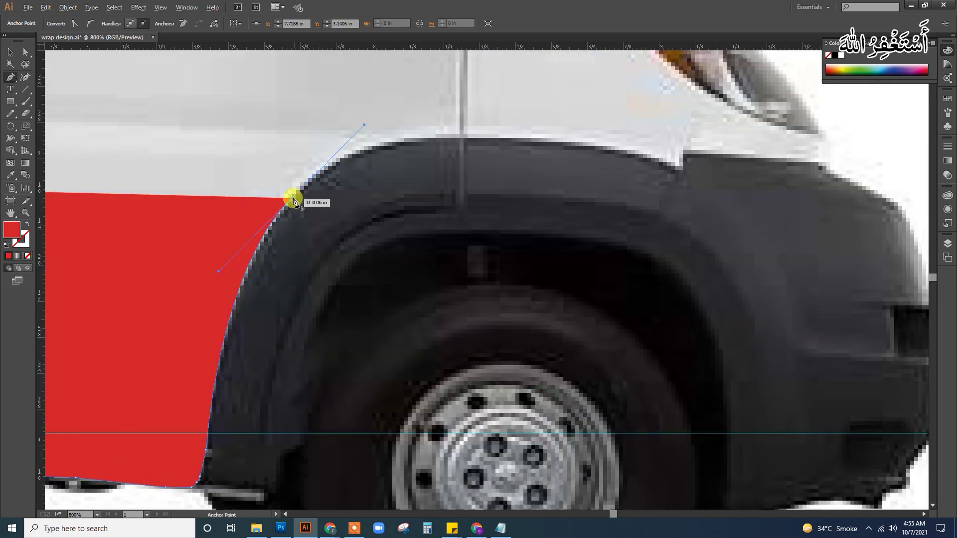
- Curve the path over the front wheel arch, around the headlight and up the windscreen
click(291, 199)
mouse_move(452, 150)
mouse_down()
mouse_move(405, 207)
mouse_move(531, 206)
mouse_up()
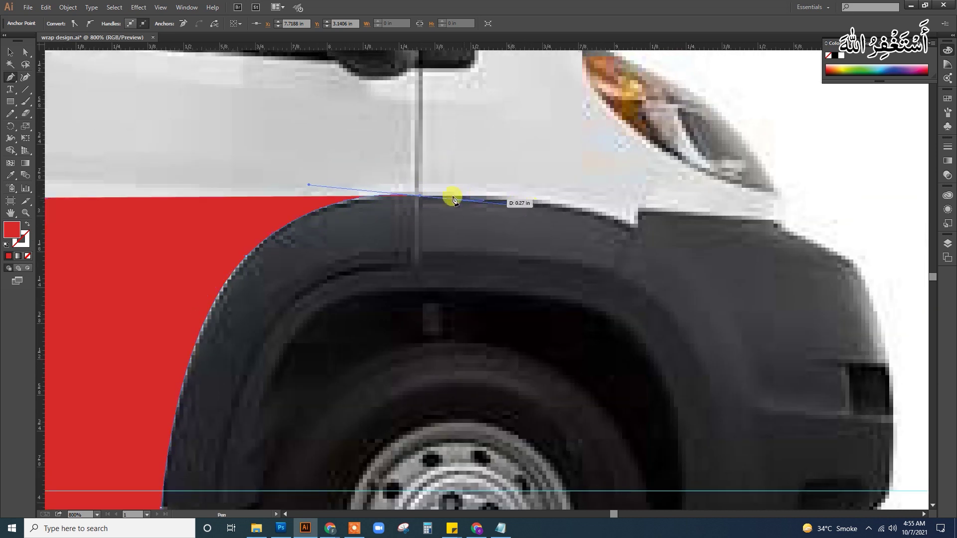
mouse_move(605, 202)
mouse_down()
mouse_move(627, 234)
mouse_move(709, 273)
mouse_up()
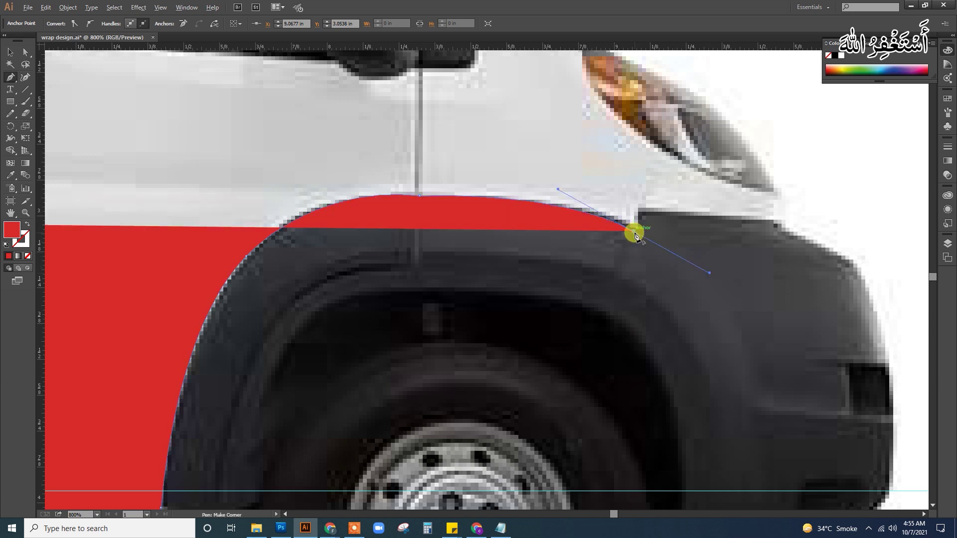
drag(634, 213, 381, 344)
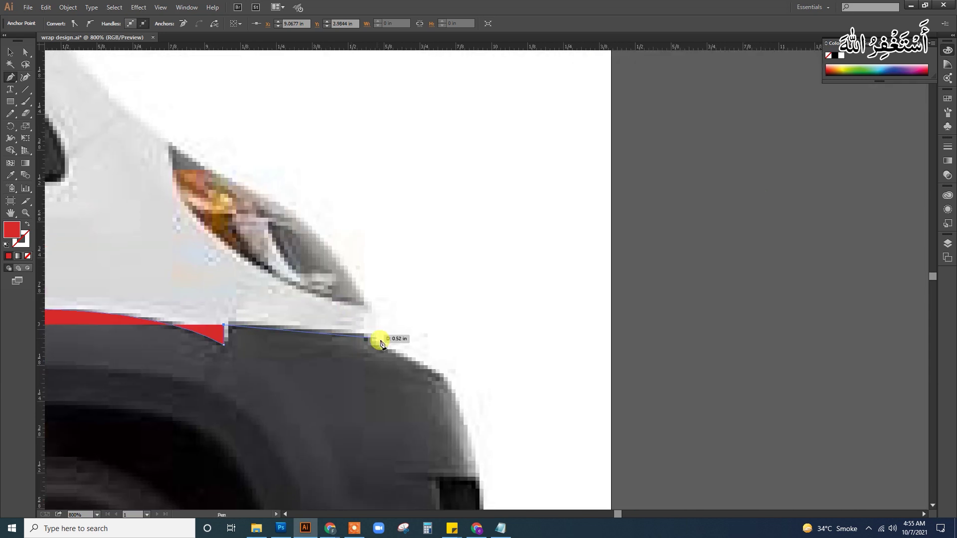
mouse_move(368, 301)
mouse_down()
mouse_move(206, 233)
mouse_move(124, 150)
mouse_up()
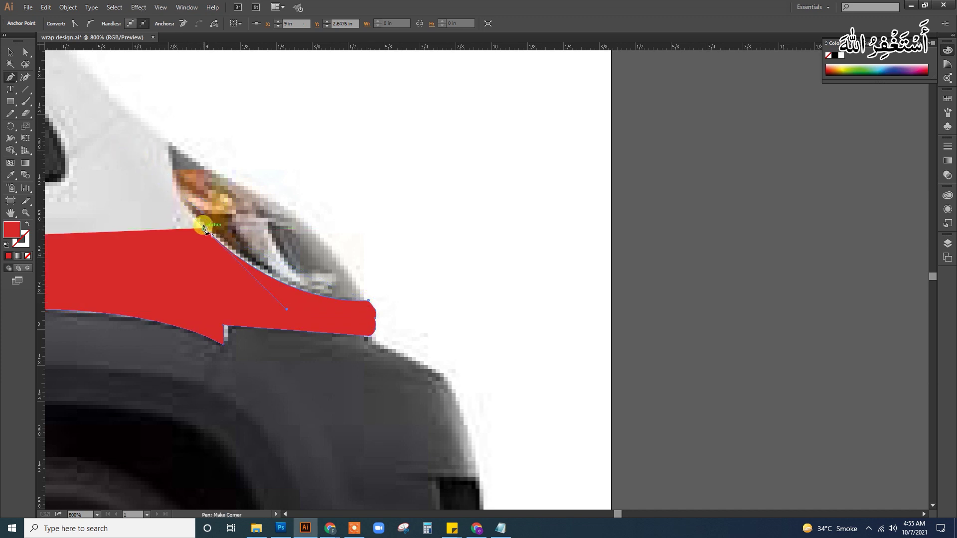
mouse_move(204, 229)
mouse_down()
mouse_move(180, 198)
mouse_move(168, 142)
mouse_up()
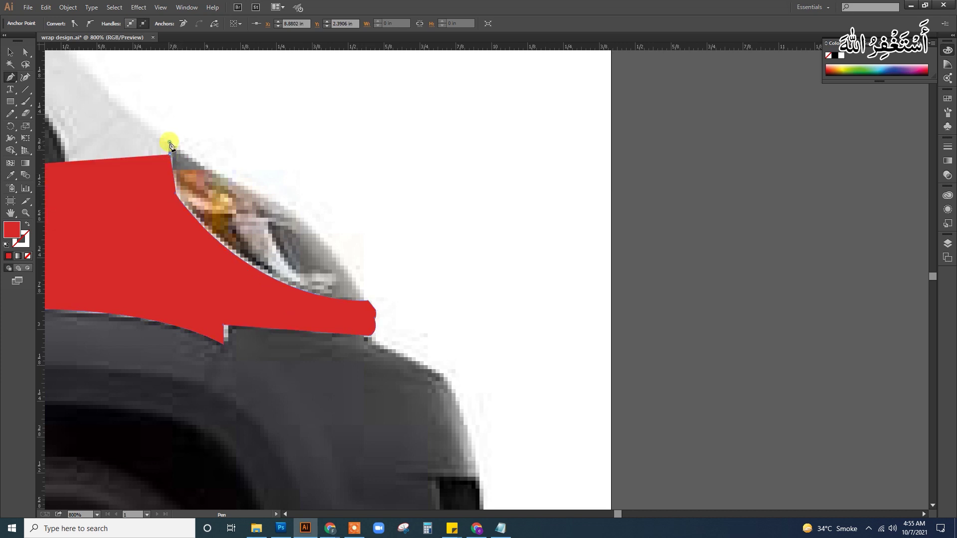
mouse_move(384, 208)
mouse_down()
mouse_move(467, 304)
mouse_move(576, 391)
mouse_up()
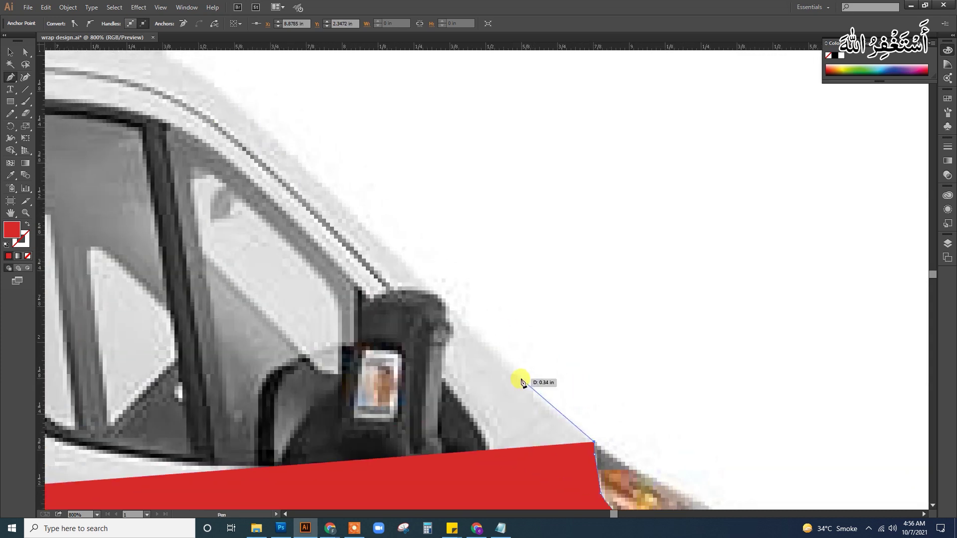
mouse_move(520, 377)
mouse_down()
mouse_move(367, 230)
mouse_move(672, 386)
mouse_up()
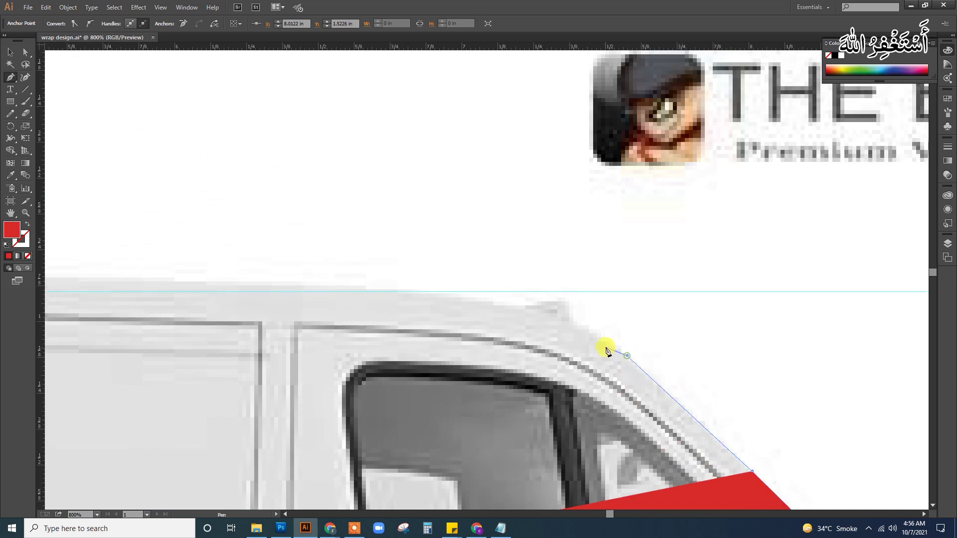
- Continue the path along the roof line to the rear corner and down to the tail light
click(355, 286)
drag(45, 310, 447, 304)
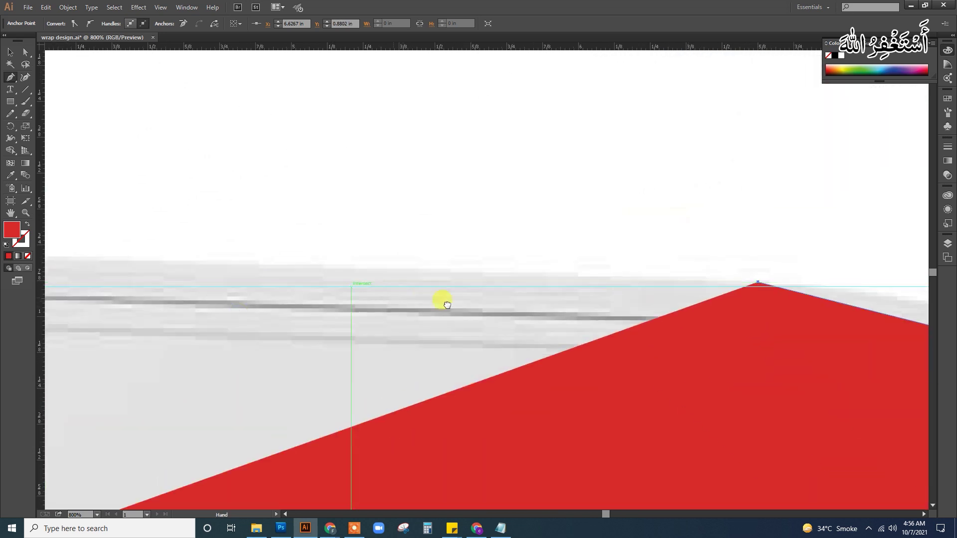
drag(199, 289, 389, 286)
click(384, 272)
drag(118, 324, 529, 293)
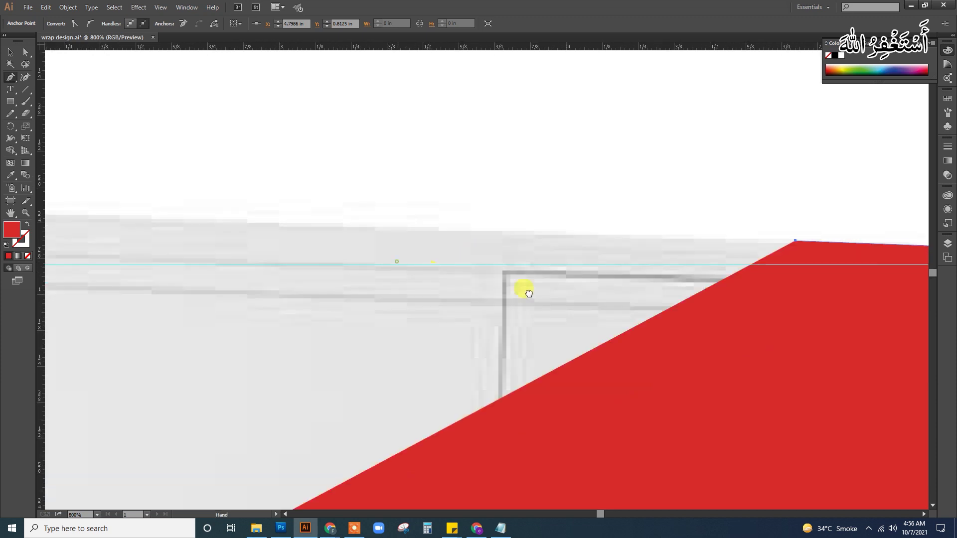
click(291, 250)
drag(219, 266, 490, 254)
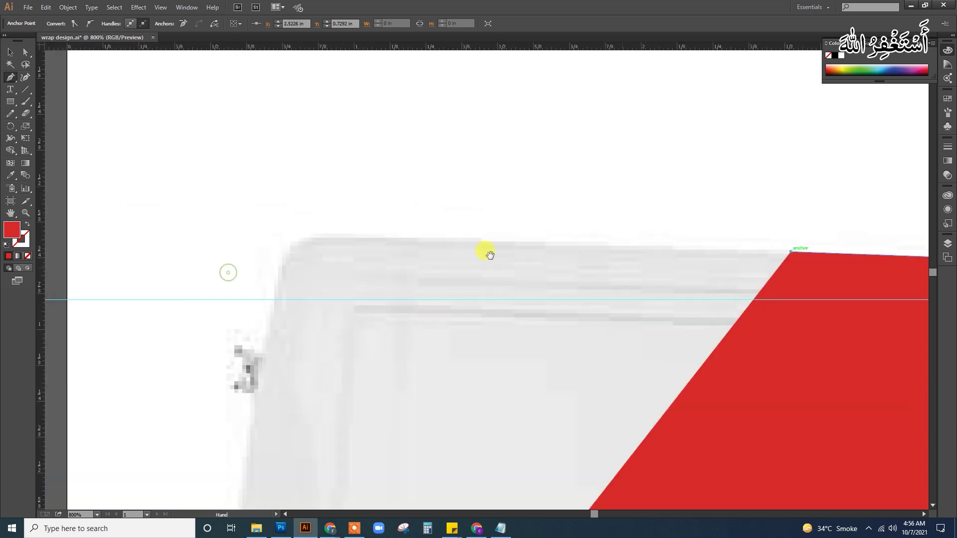
click(455, 260)
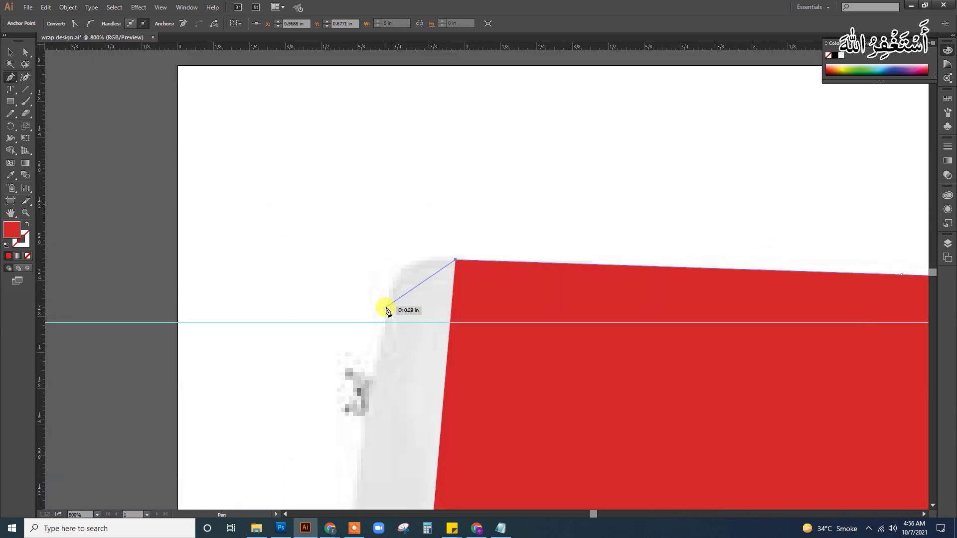
click(387, 323)
scroll(394, 249, down, 5)
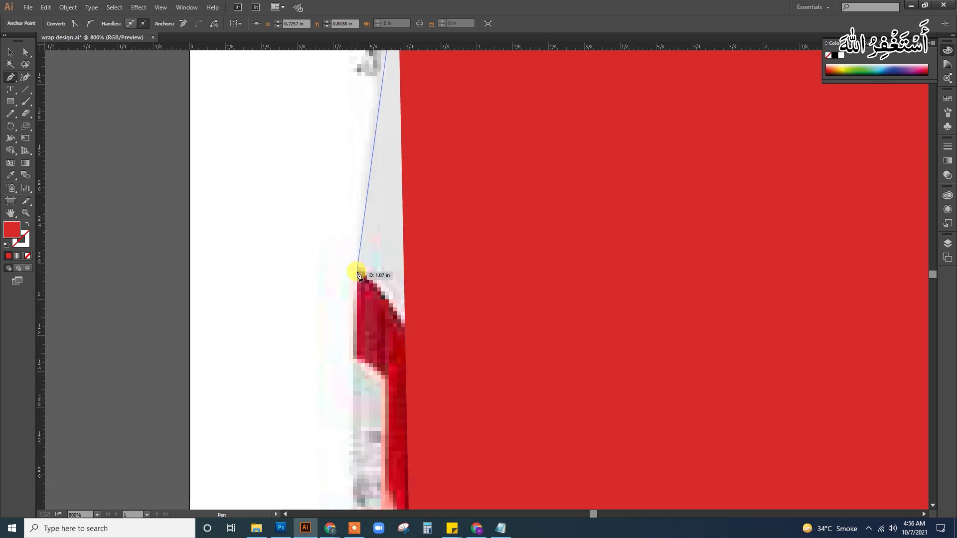
click(357, 268)
- Lower the red shape's opacity to 62% in the Transparency panel
click(947, 175)
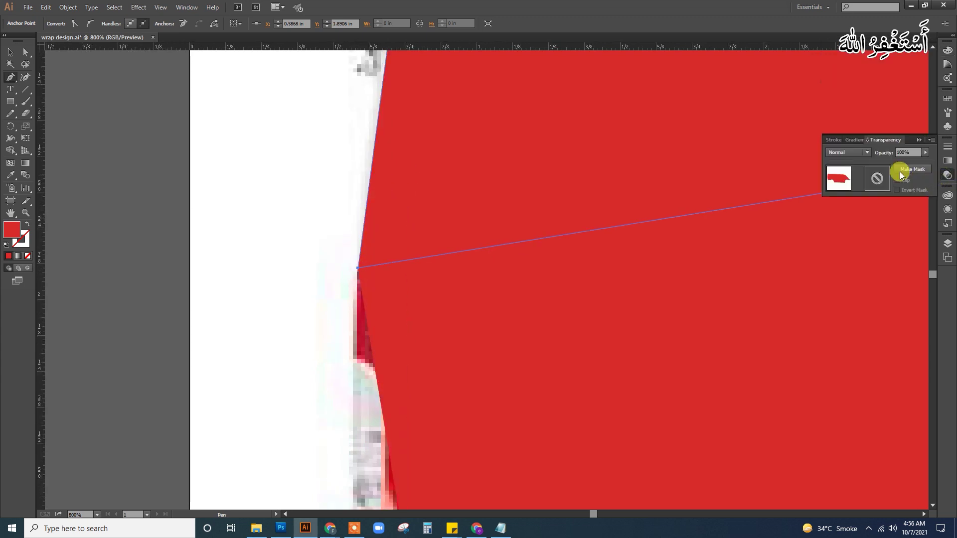
click(924, 154)
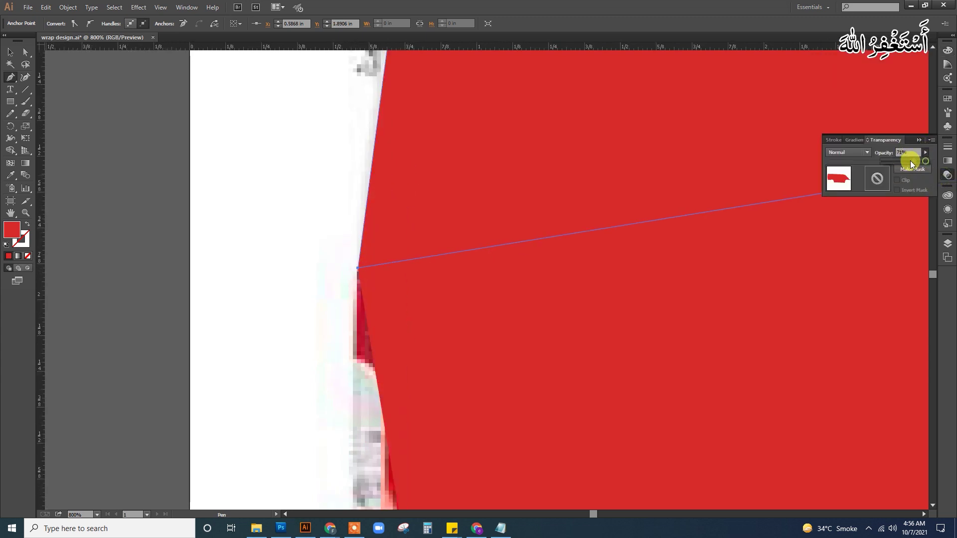
drag(910, 165, 902, 165)
- Extend the red outline with Pen anchors down the tail-light edge to the rear bumper corner
drag(482, 385, 324, 238)
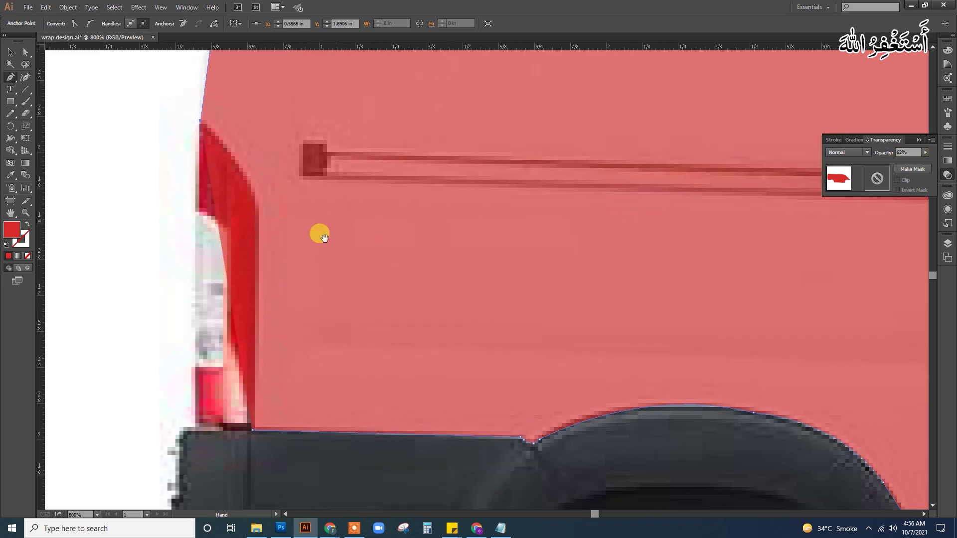
click(215, 136)
click(232, 158)
click(251, 188)
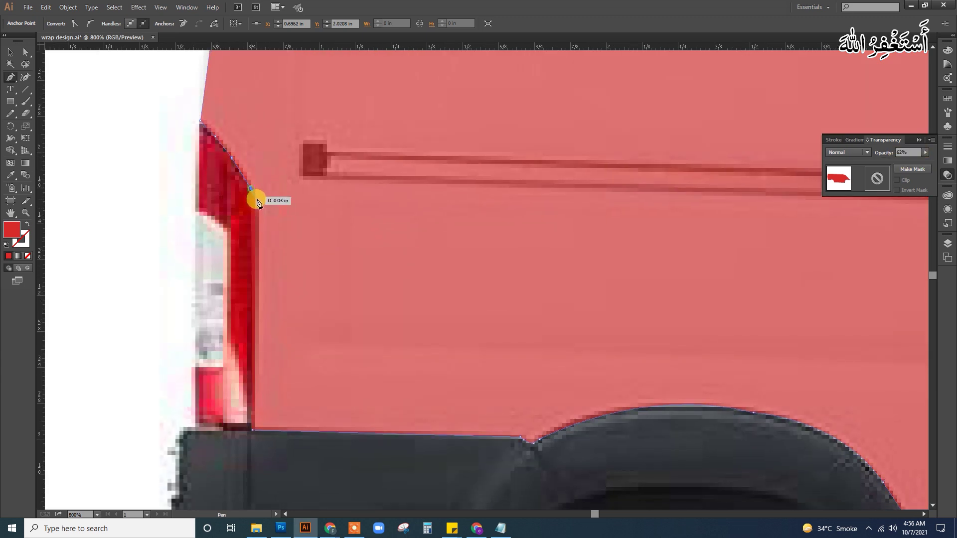
click(252, 431)
- Curve the red shape's roof segment to match the van's rounded roofline
drag(537, 378, 188, 316)
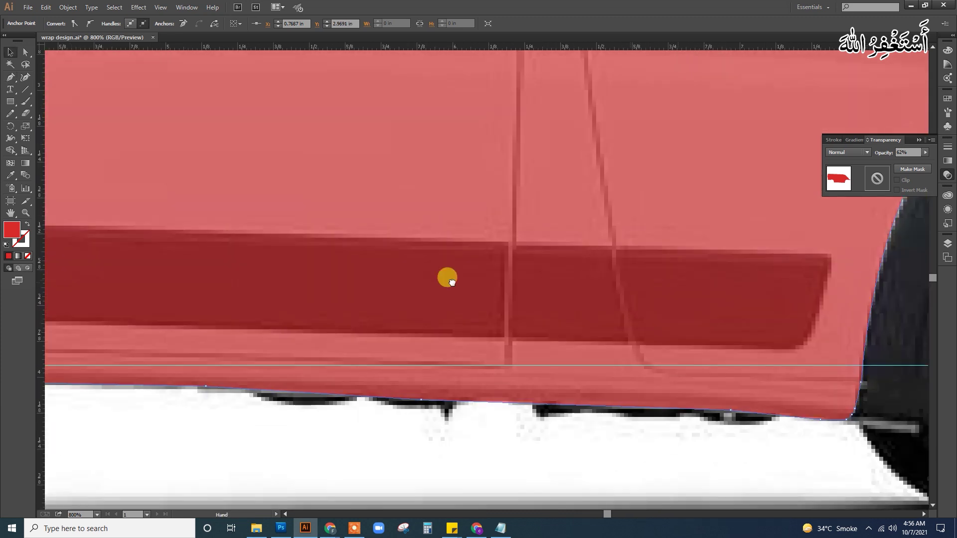
mouse_move(451, 282)
mouse_down()
mouse_move(477, 267)
mouse_move(462, 321)
mouse_move(439, 290)
mouse_move(312, 215)
mouse_move(541, 350)
mouse_up()
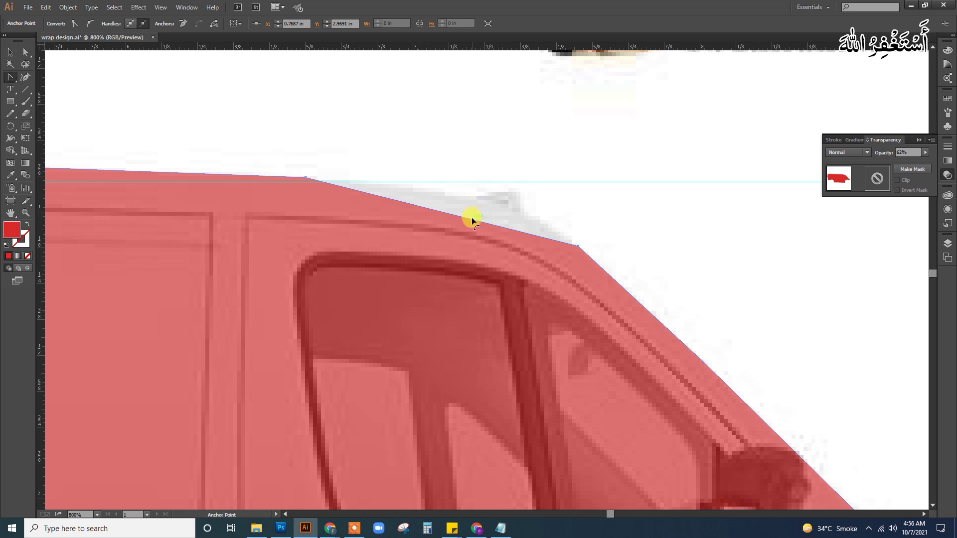
drag(472, 217, 497, 202)
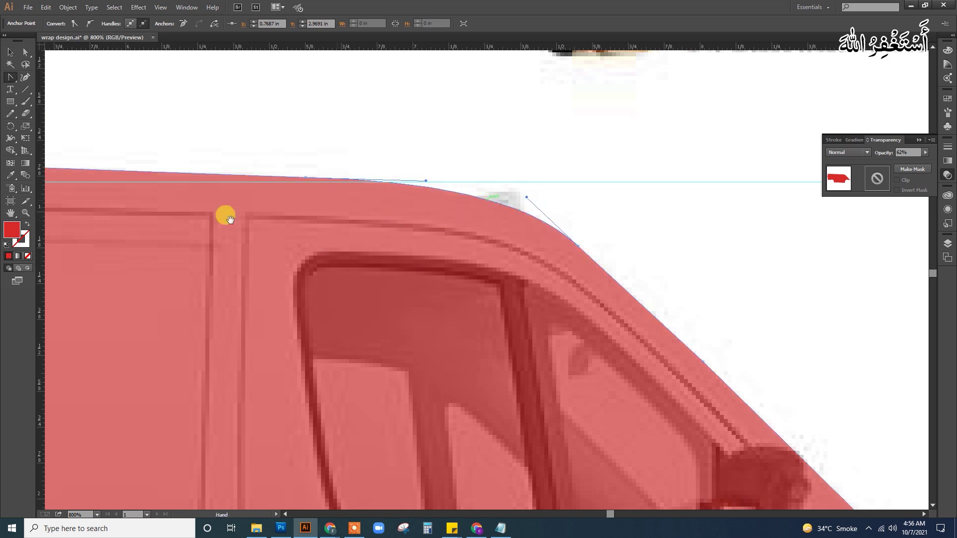
mouse_move(225, 213)
mouse_down()
mouse_move(465, 234)
mouse_move(383, 254)
mouse_move(521, 252)
mouse_move(405, 241)
mouse_move(373, 215)
mouse_up()
- Stop editing the outline and zoom out to view the whole red-covered van
key(v)
click(433, 153)
key(ctrl+0)
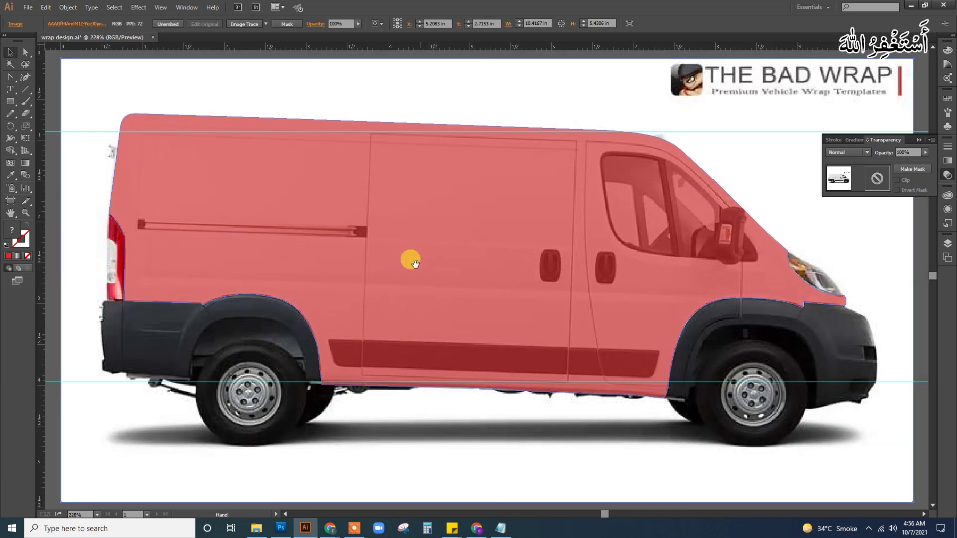
key(ctrl+minus)
key(ctrl+minus)
- Zoom in on the cab side window and place the first pen anchor at its top corner
key(z)
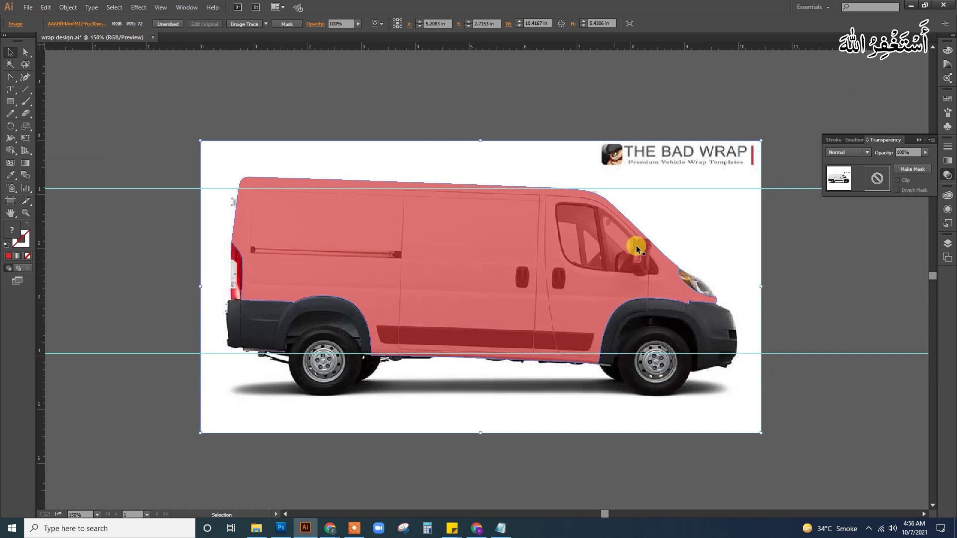
drag(537, 182, 747, 317)
key(p)
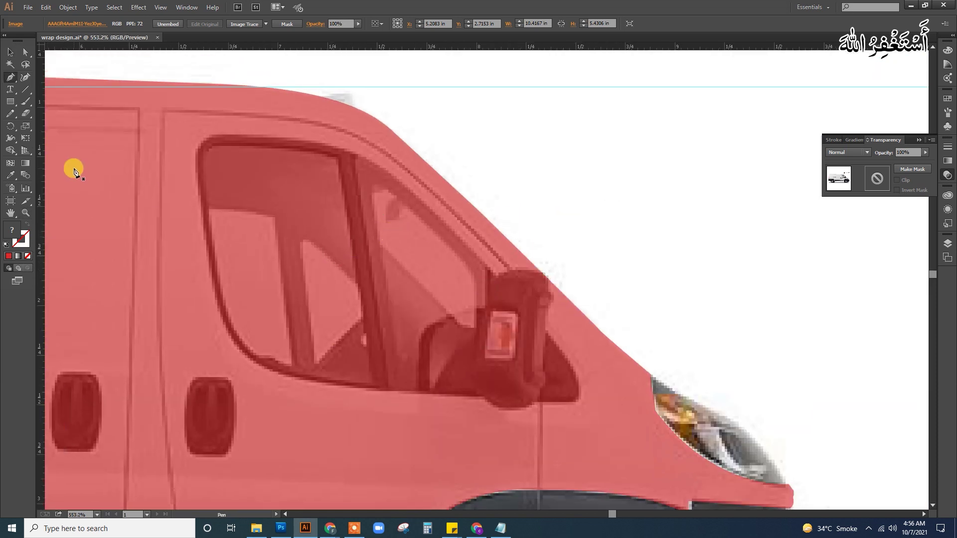
click(224, 134)
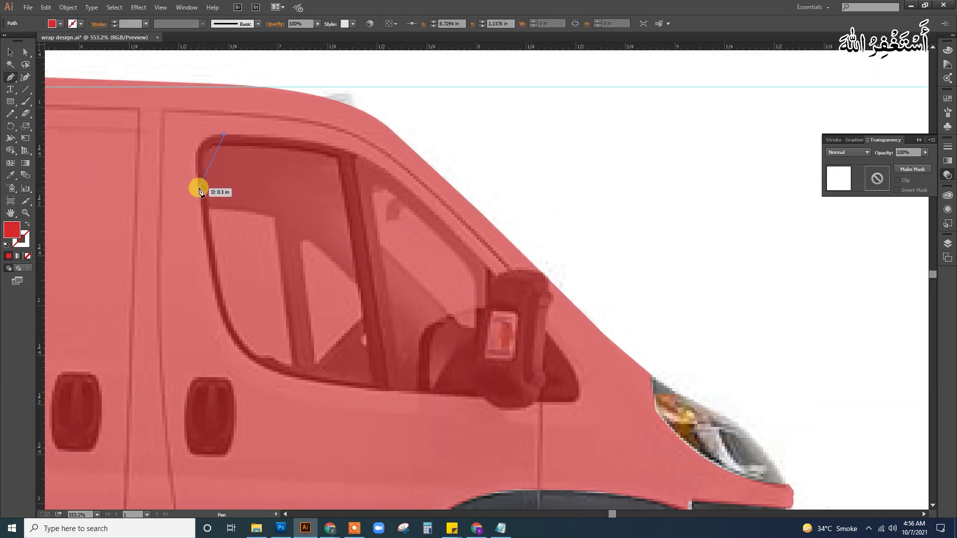
- Trace the cab window with pen anchors around its edges, closing the shape at the start
click(199, 188)
click(219, 314)
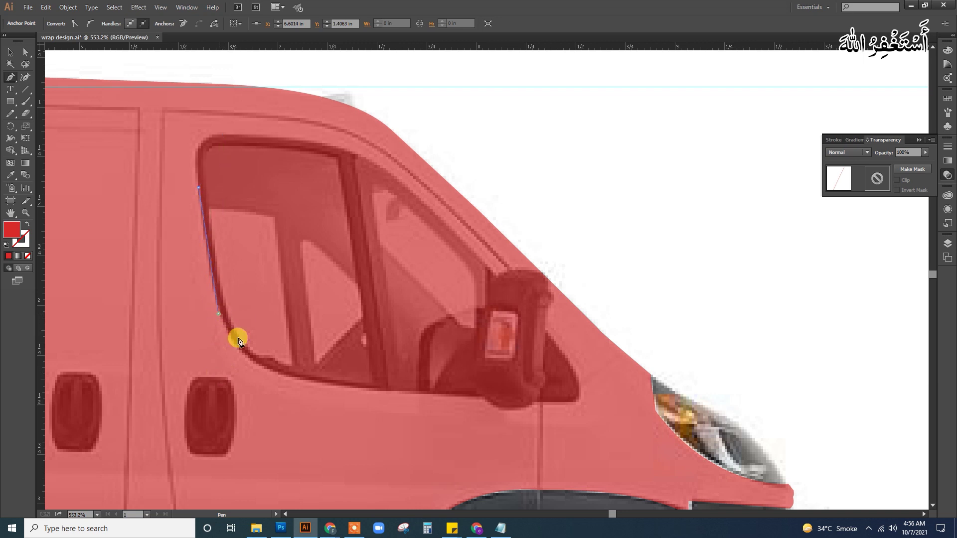
click(321, 383)
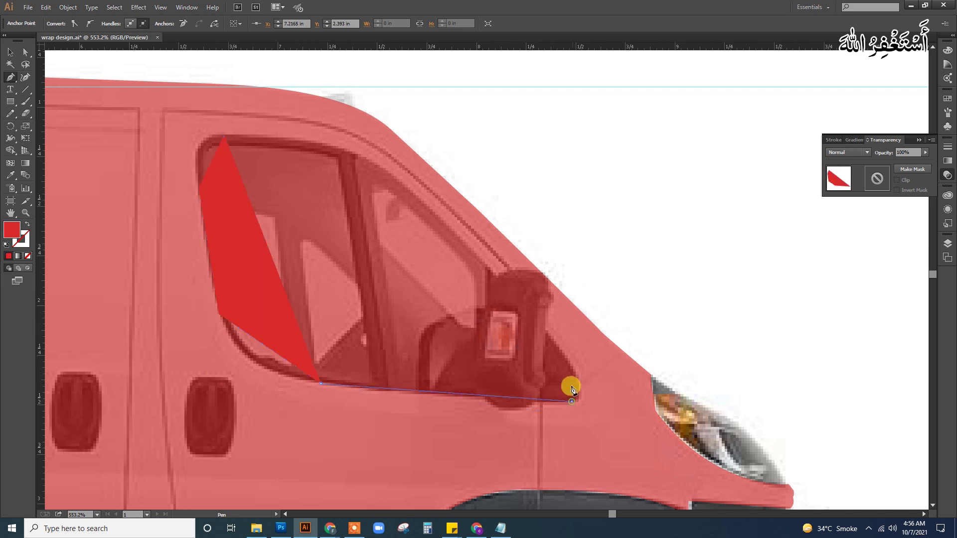
click(571, 400)
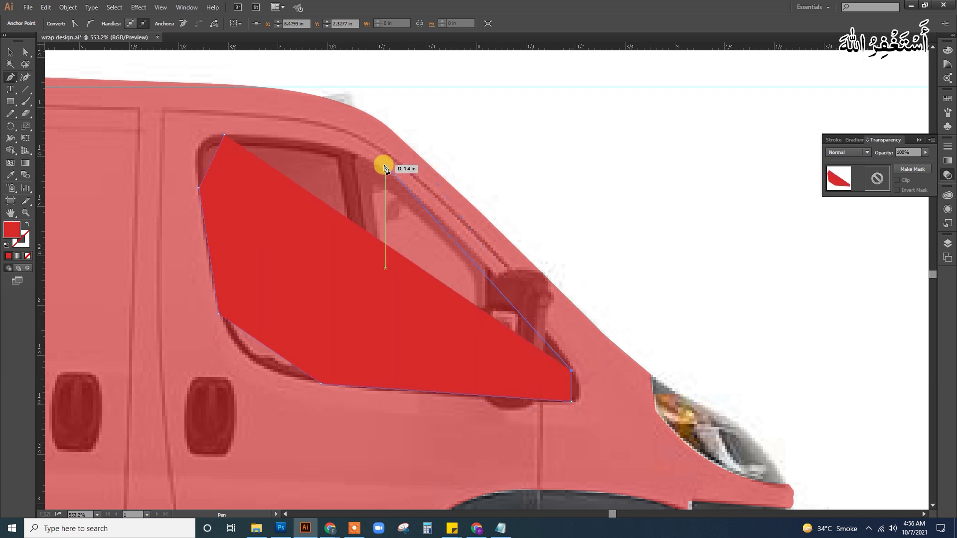
click(378, 164)
click(223, 134)
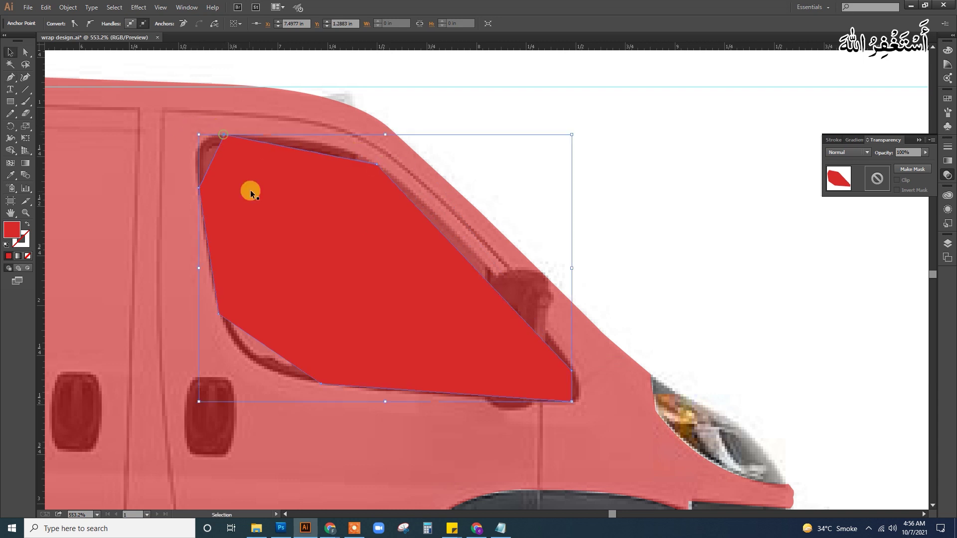
- Bend the window shape's top, right and lower-left edges into curves, then add the van body to the selection
key(shift+c)
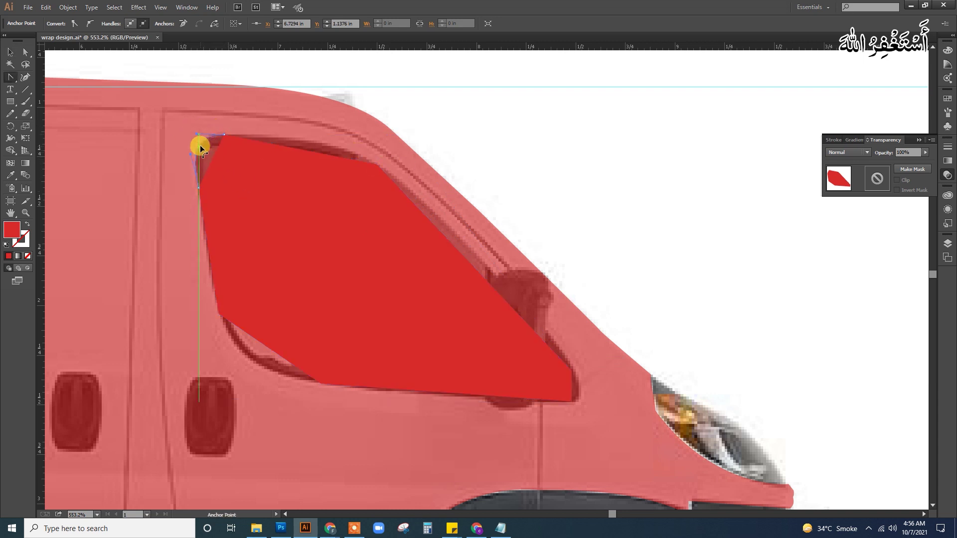
drag(200, 145, 199, 146)
drag(321, 147, 323, 142)
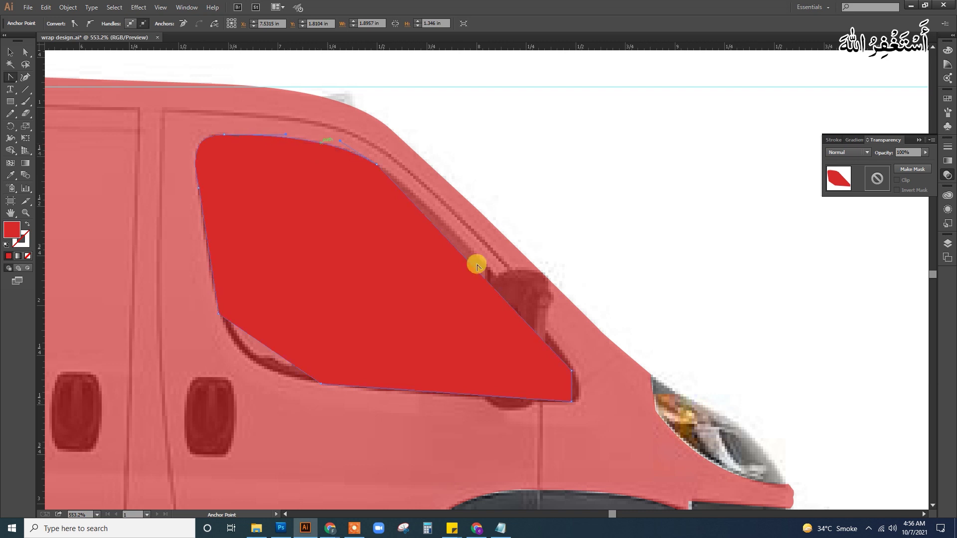
drag(491, 284, 456, 292)
drag(267, 347, 252, 365)
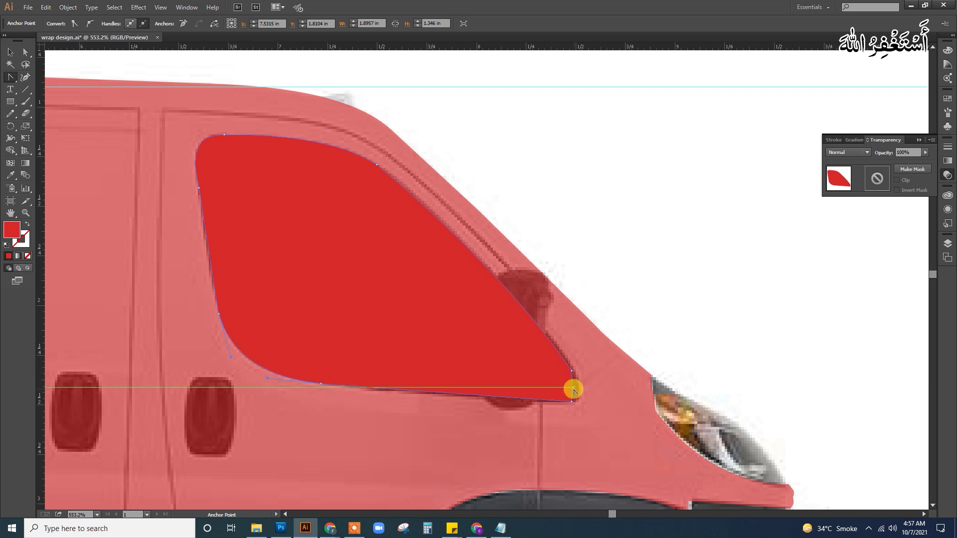
drag(581, 395, 578, 394)
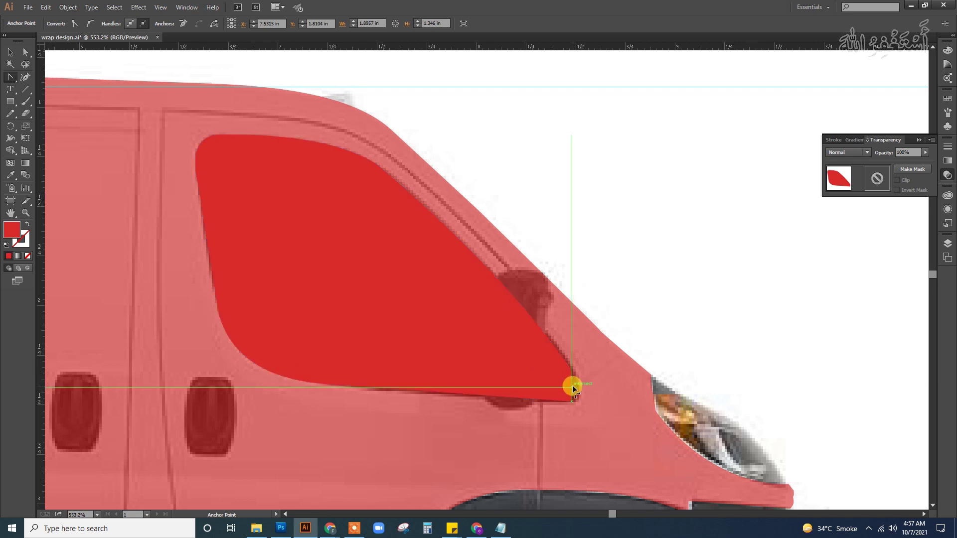
key(v)
shift+click(156, 192)
- Cut the window region out of the red van shape with the Shape Builder
key(shift+m)
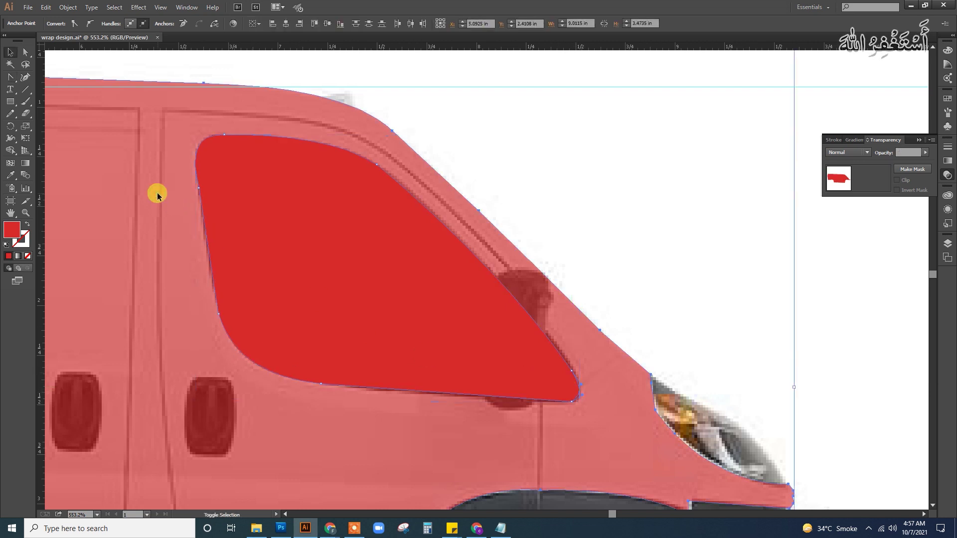
alt+click(425, 230)
key(v)
click(574, 157)
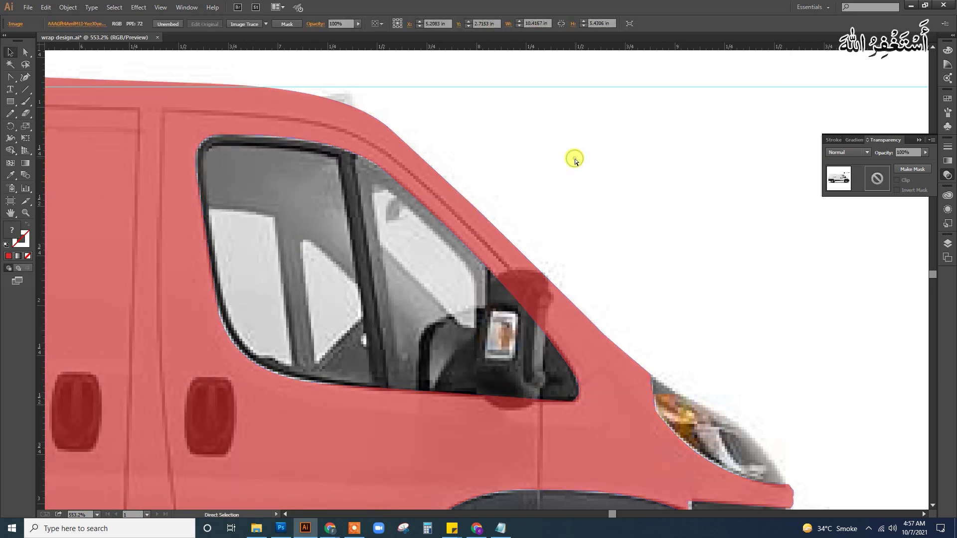
key(ctrl+1)
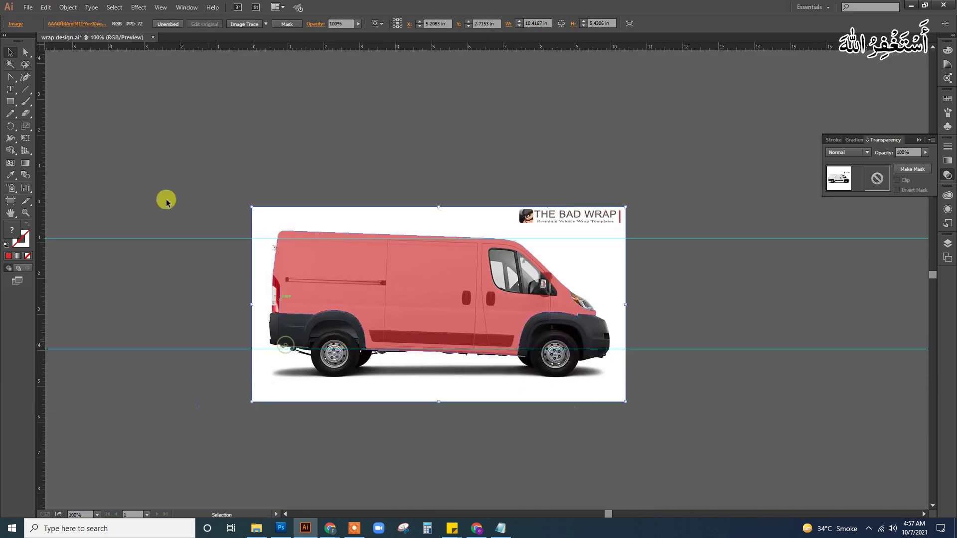
- Set the red van shape's opacity back to 100%
scroll(461, 255, up, 3)
click(451, 255)
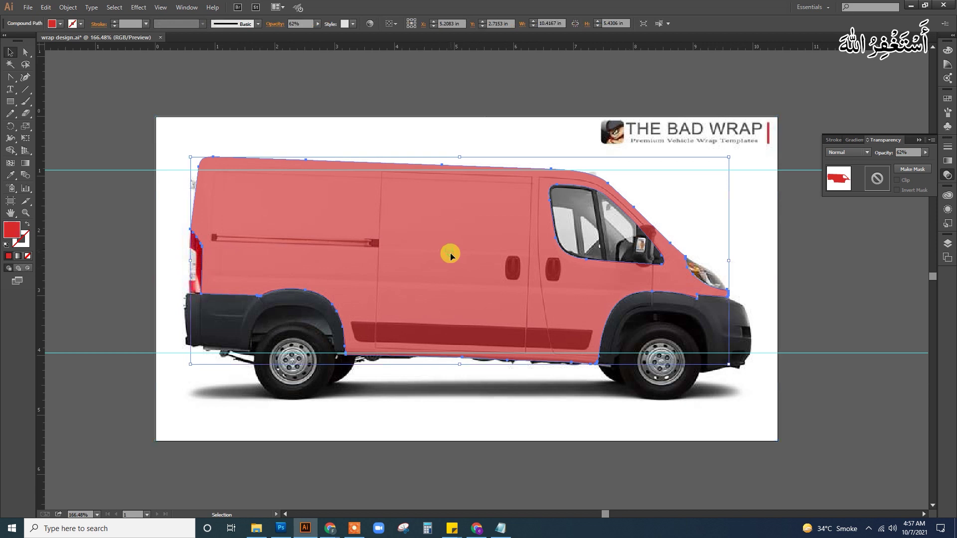
click(910, 148)
text(0)
key(Return)
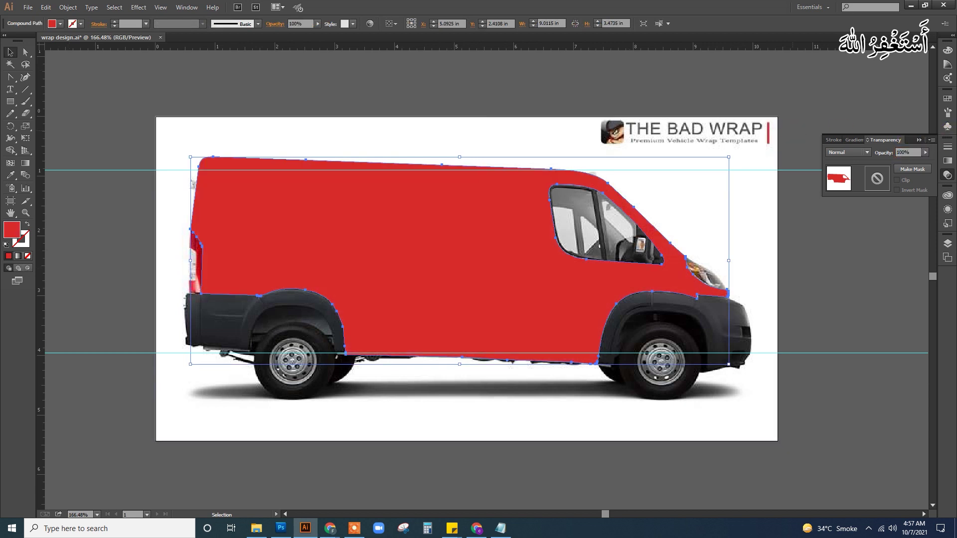
- Recentre the view, reselect the red van shape and save the wrap design file
click(848, 273)
drag(849, 273, 748, 271)
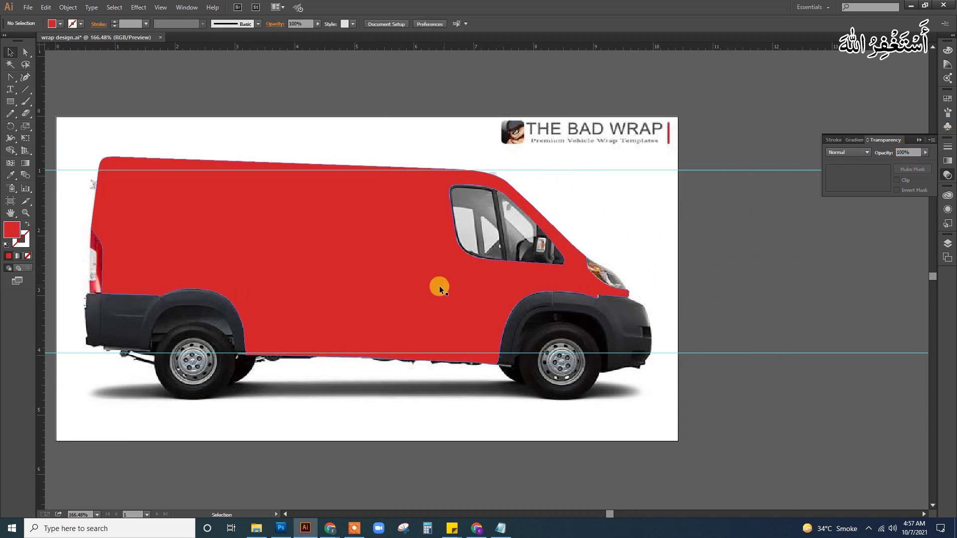
click(439, 288)
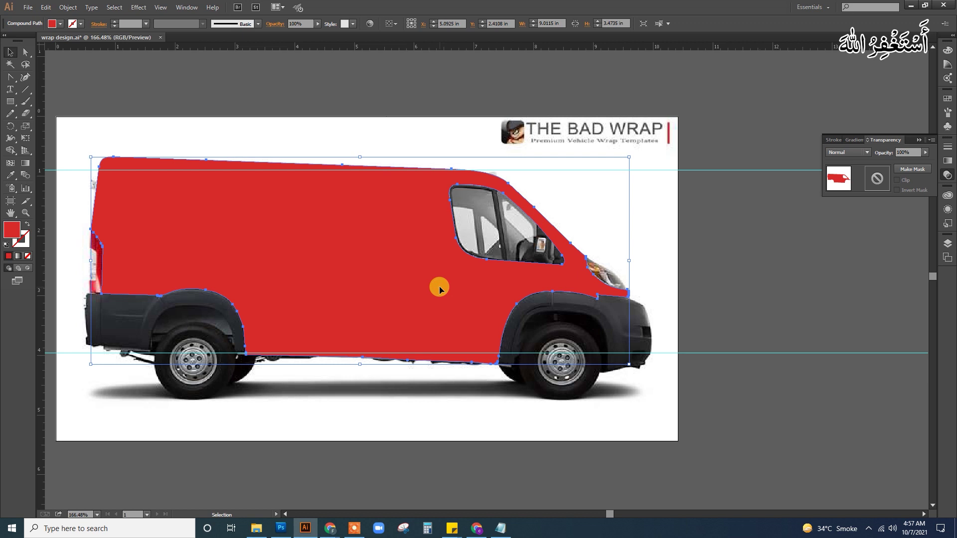
key(ctrl+s)
click(282, 530)
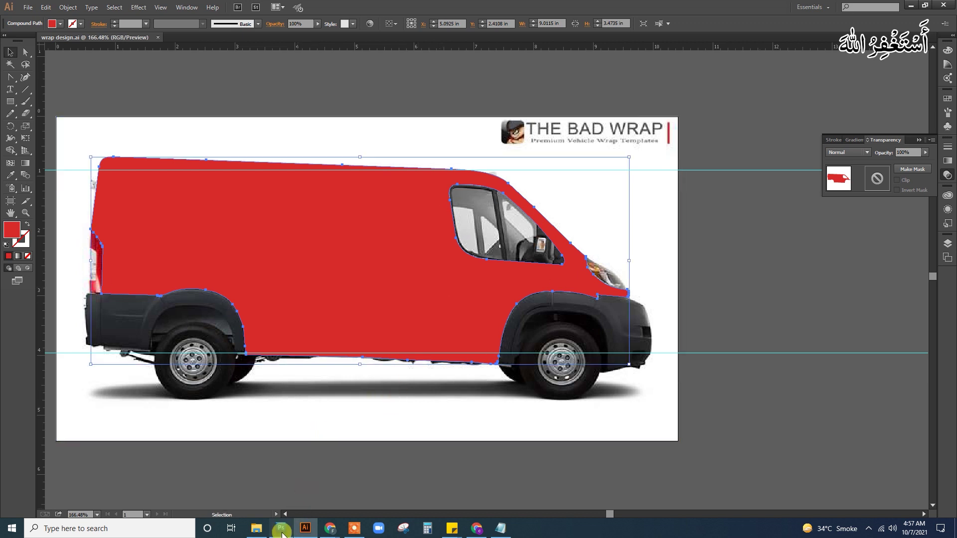
- Nudge the Phone layer down, then create a new International Paper A4 document
click(693, 269)
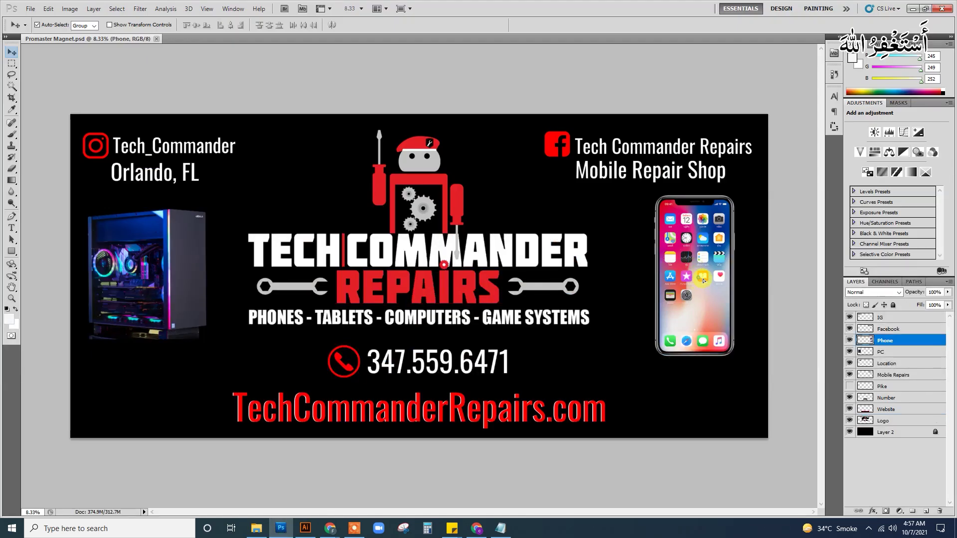
drag(703, 281, 694, 293)
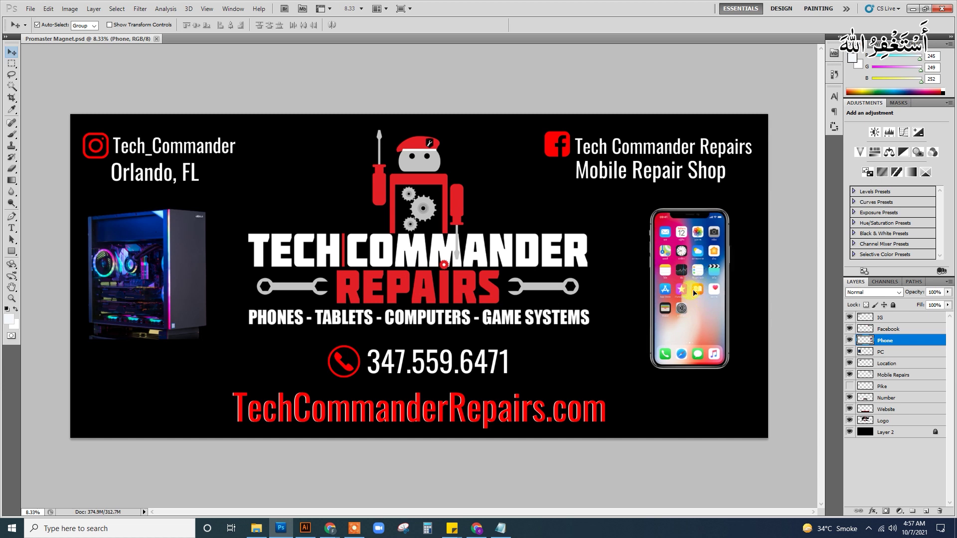
click(31, 9)
click(299, 131)
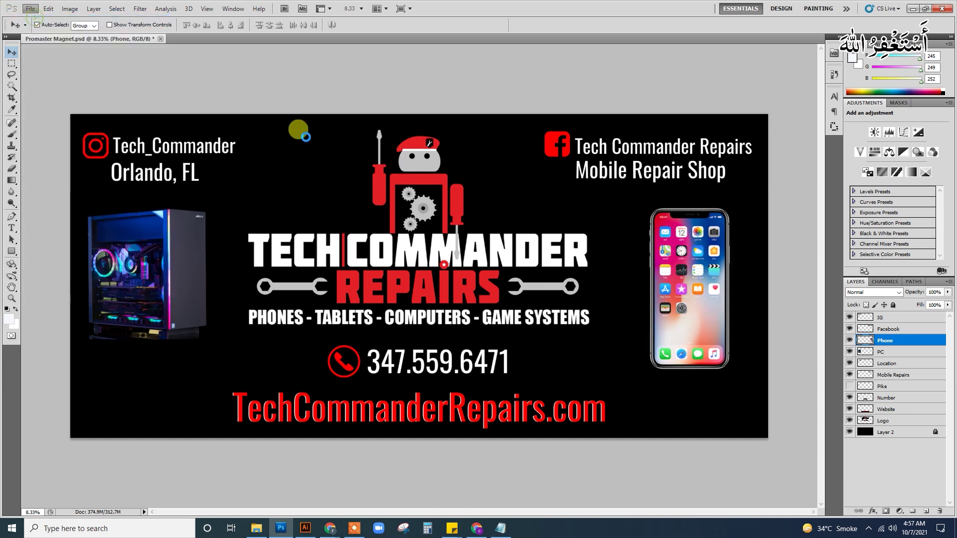
click(425, 156)
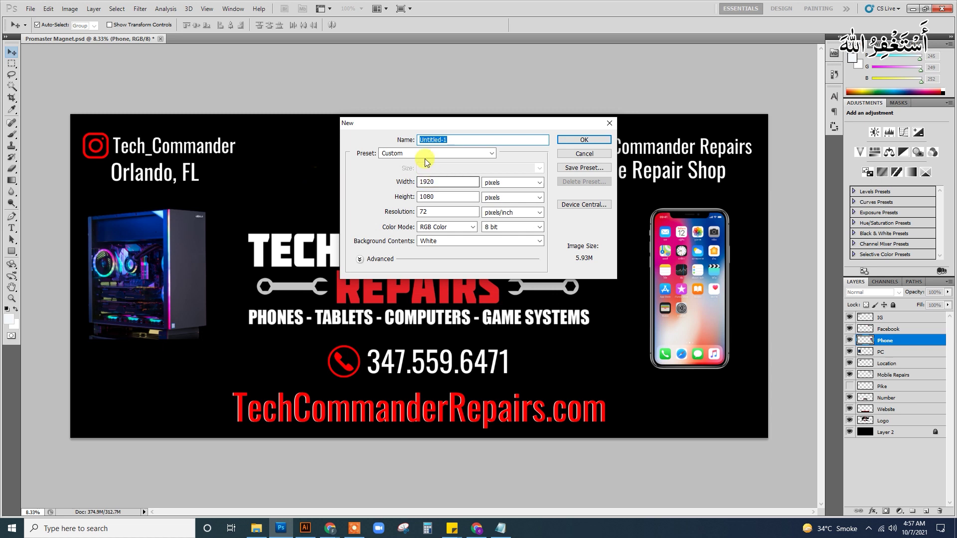
click(426, 198)
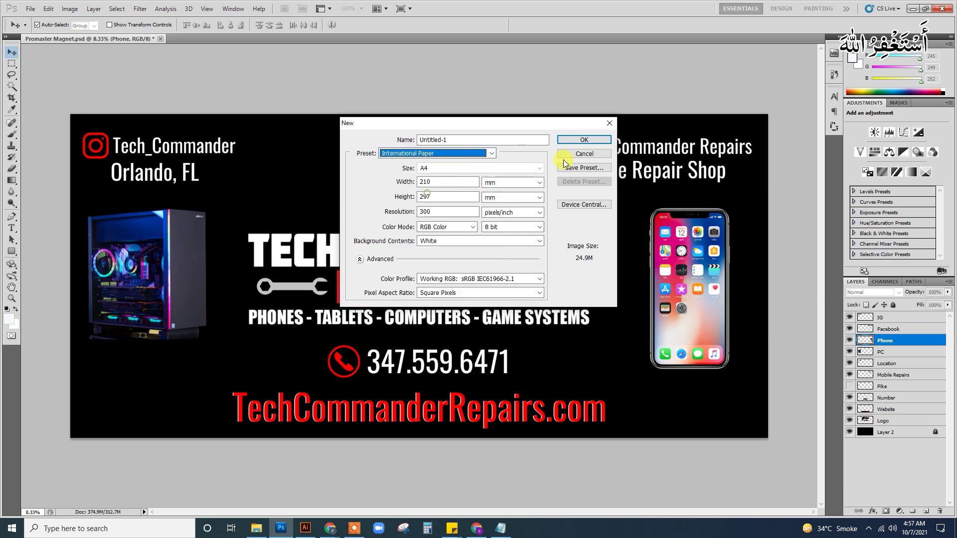
click(589, 140)
- Rotate the new canvas 90° clockwise to landscape and return to the Promaster Magnet design
click(70, 8)
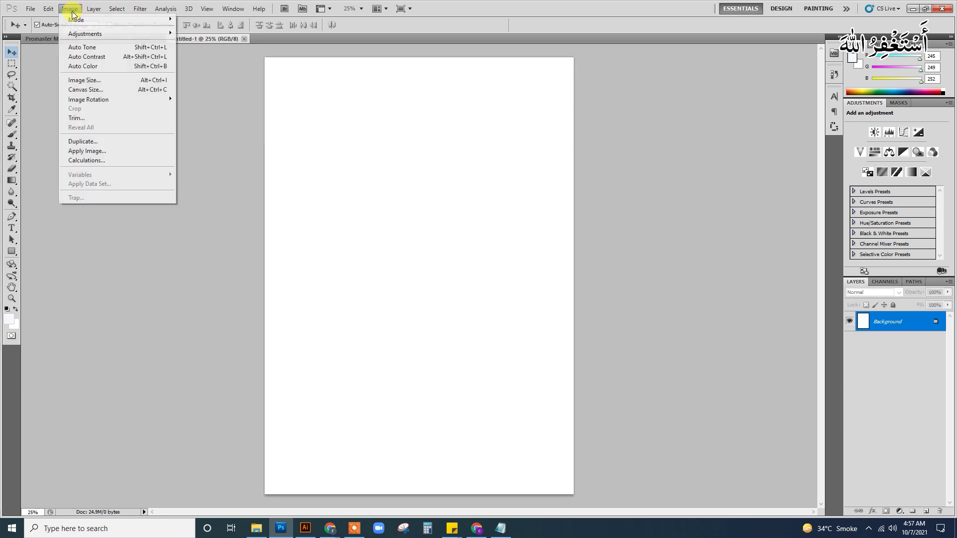
mouse_move(88, 100)
click(219, 106)
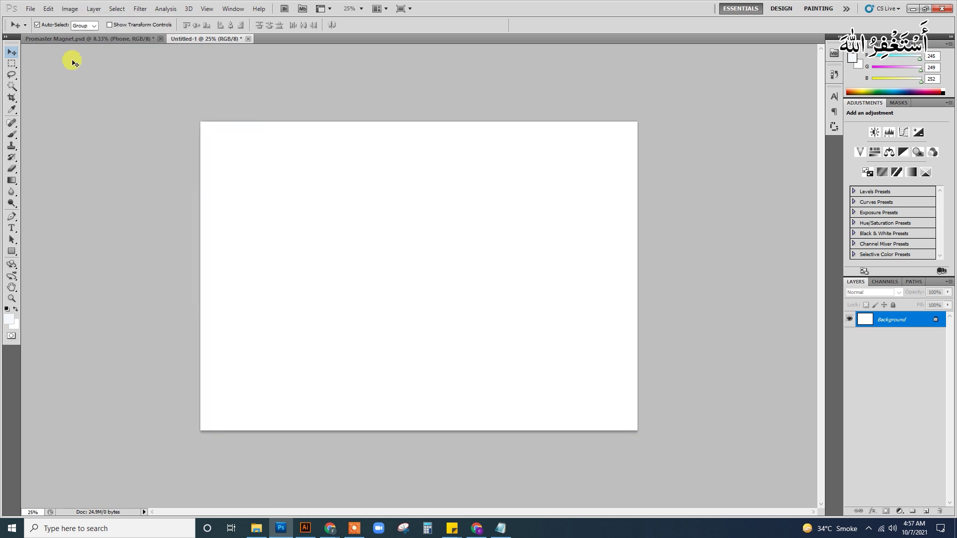
click(66, 37)
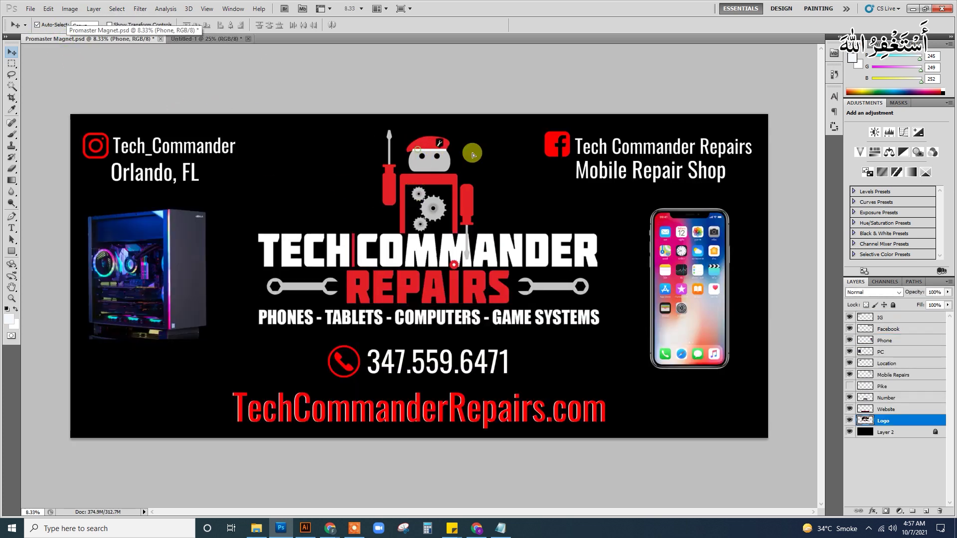
- Undo the dropped logo and resize the blank landscape page to 5500 pixels wide, fitting it in view
mouse_move(466, 150)
mouse_down()
mouse_move(216, 25)
mouse_move(416, 232)
mouse_move(428, 216)
mouse_up()
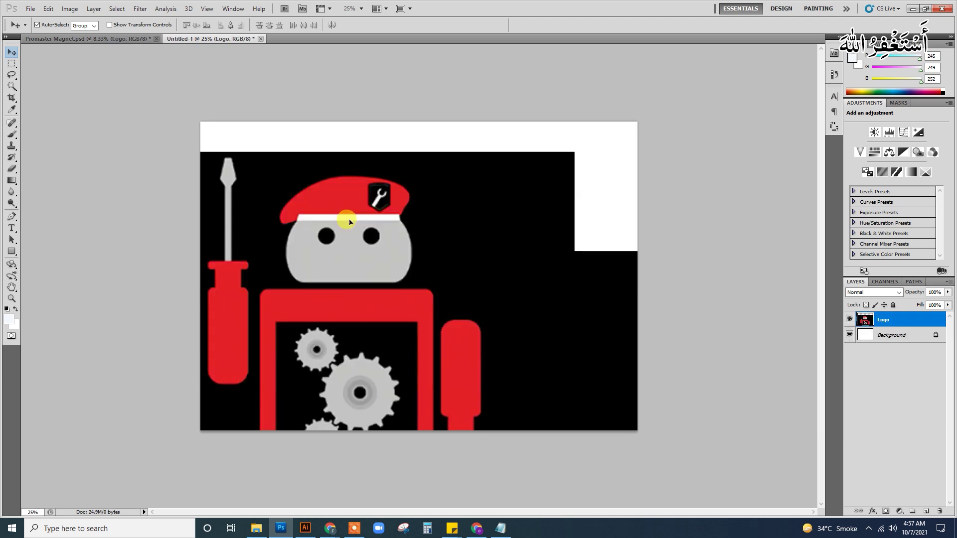
key(Delete)
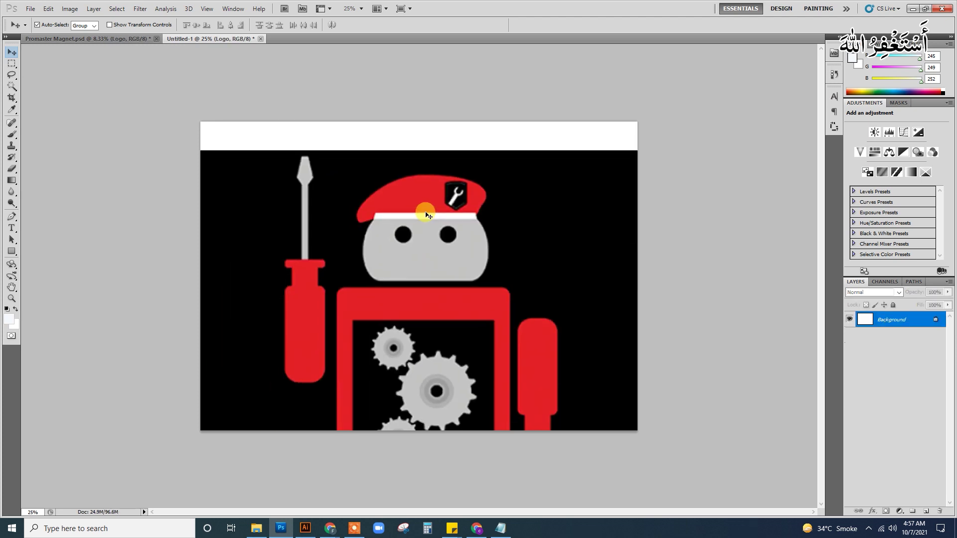
key(ctrl+alt+i)
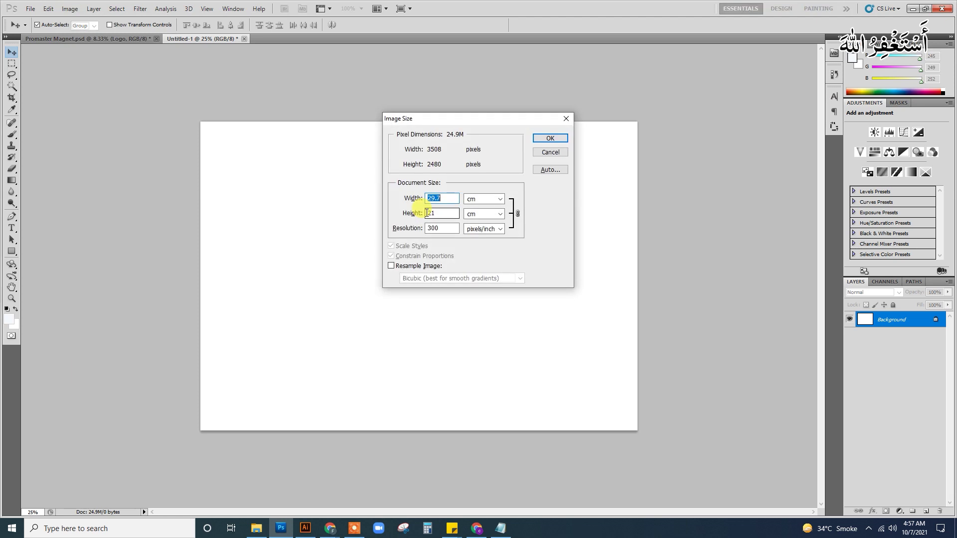
key(Return)
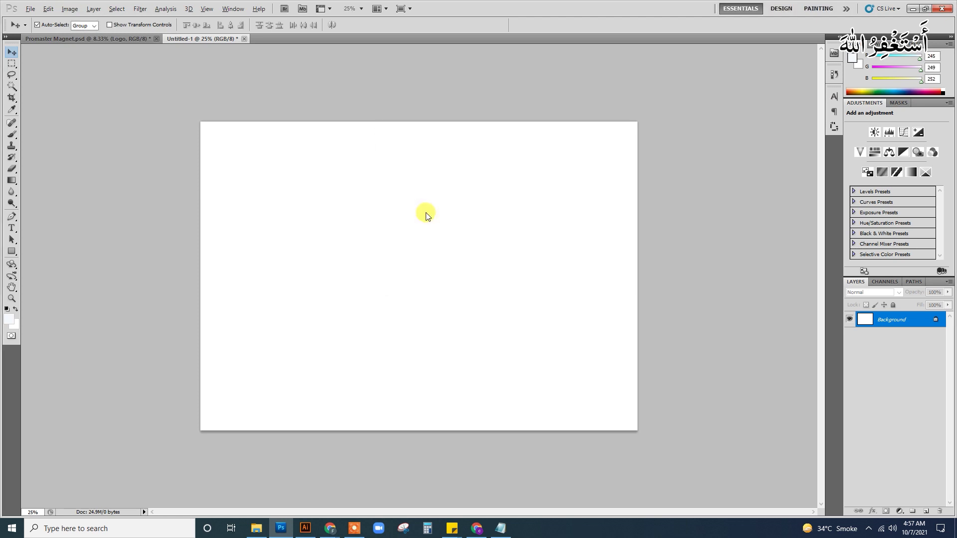
key(ctrl+alt+i)
text(5500)
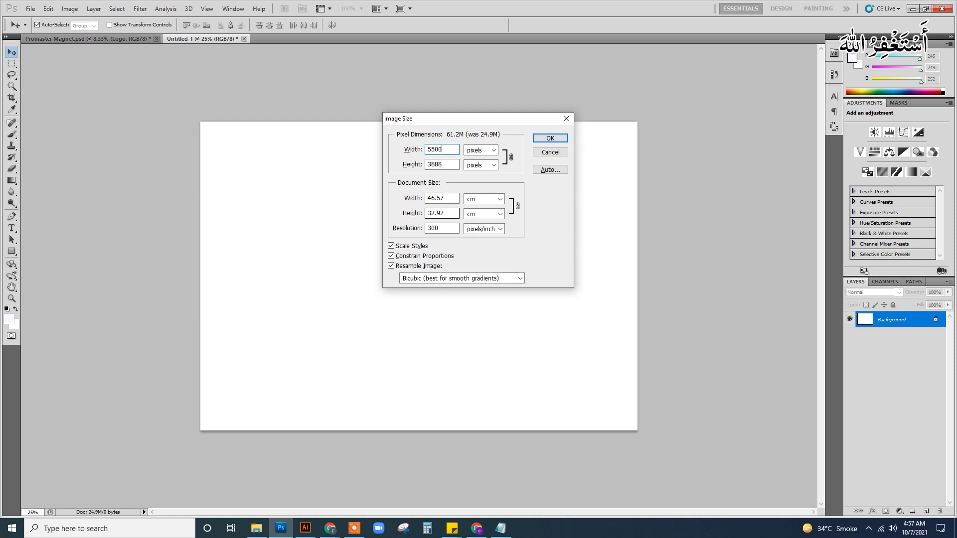
key(Return)
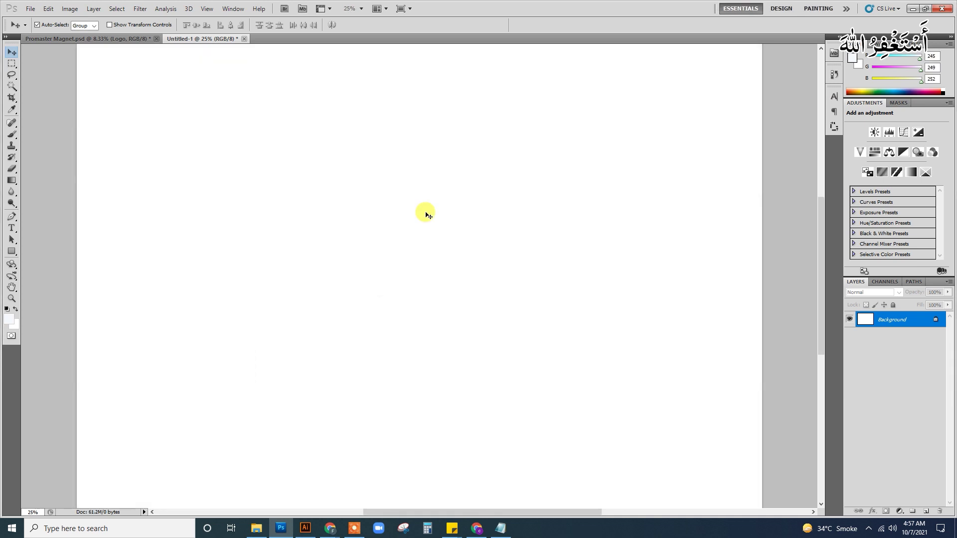
key(ctrl+0)
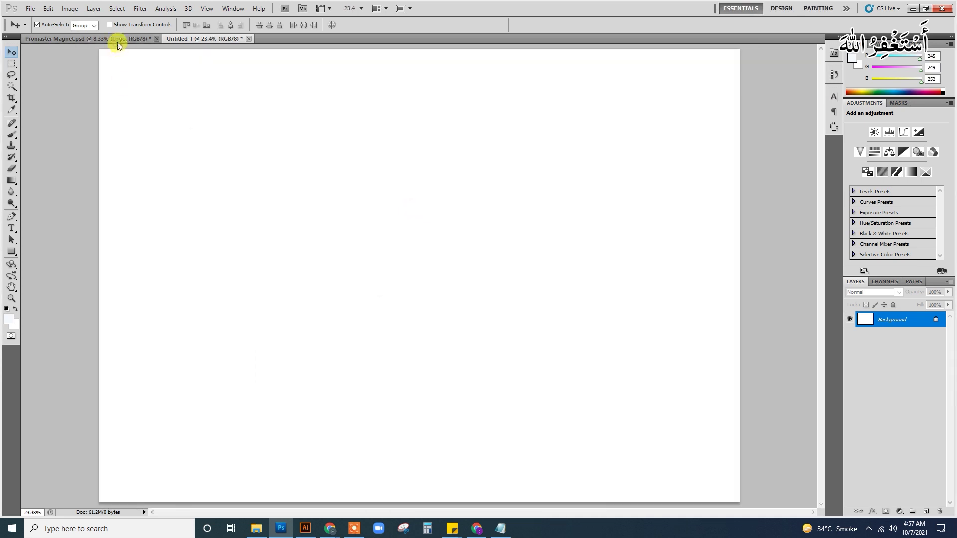
- Drag the Logo layer from Promaster Magnet into the new document and position it
click(118, 46)
drag(424, 162, 223, 35)
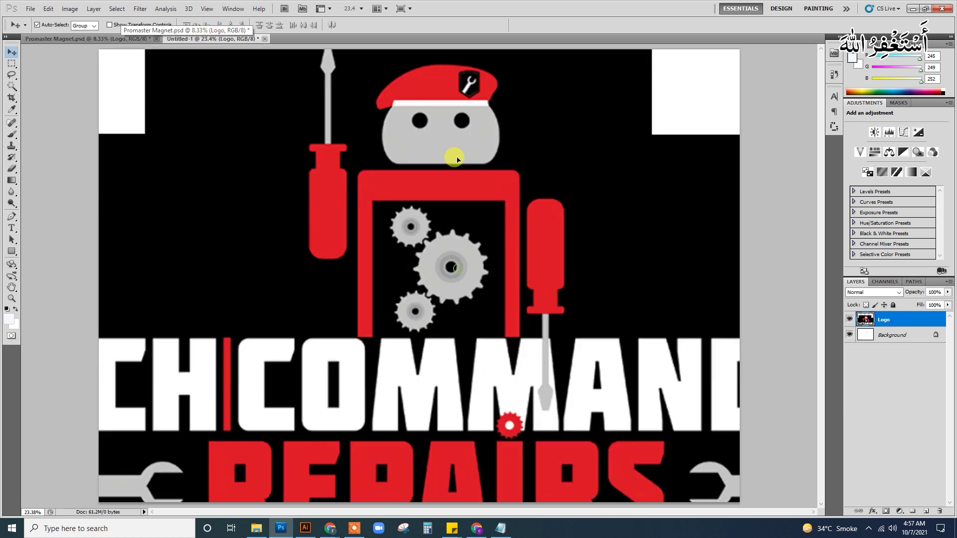
drag(224, 38, 457, 159)
key(ctrl+minus)
key(ctrl+minus)
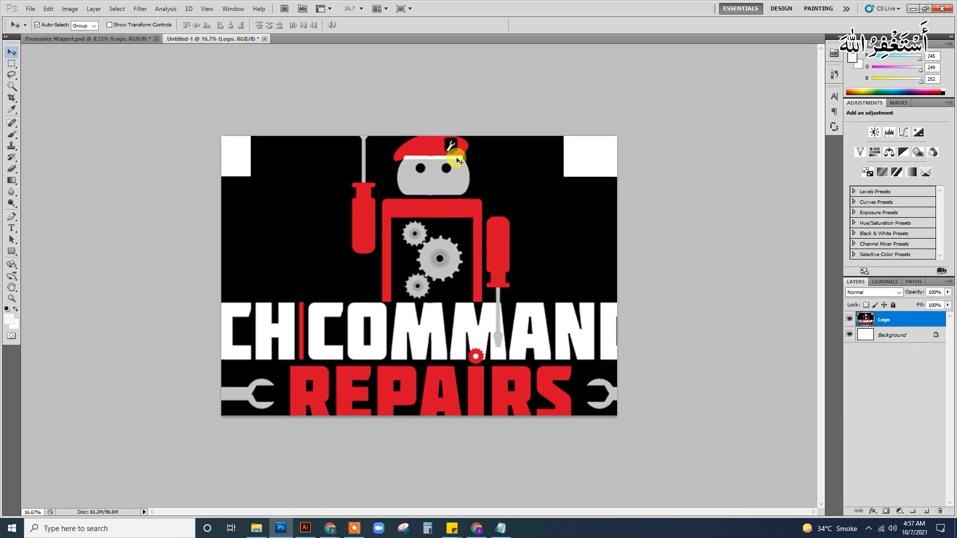
key(ctrl+minus)
mouse_move(427, 277)
mouse_down()
mouse_move(671, 236)
mouse_move(425, 311)
mouse_move(429, 292)
mouse_up()
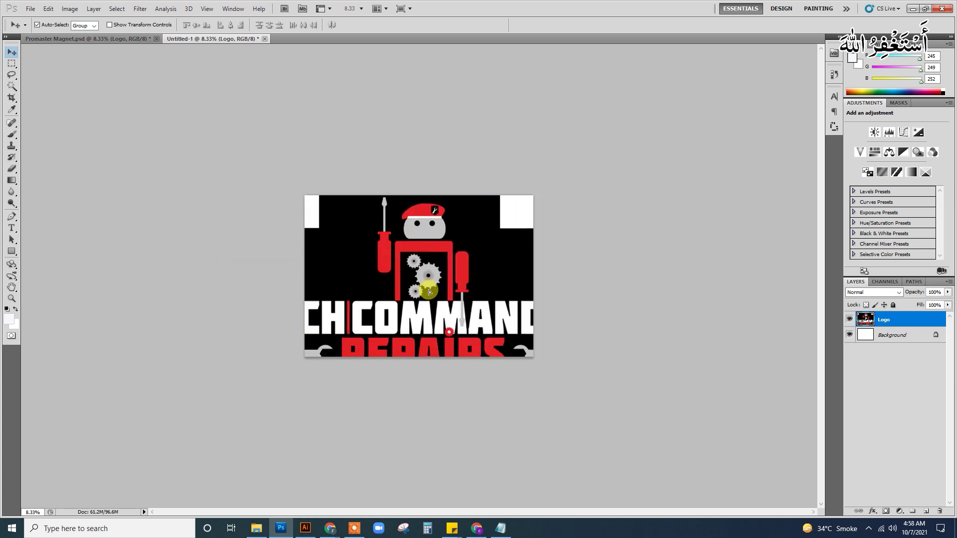
- Crop the canvas, first widening it, then framing it tightly around the logo
key(c)
drag(252, 174, 718, 451)
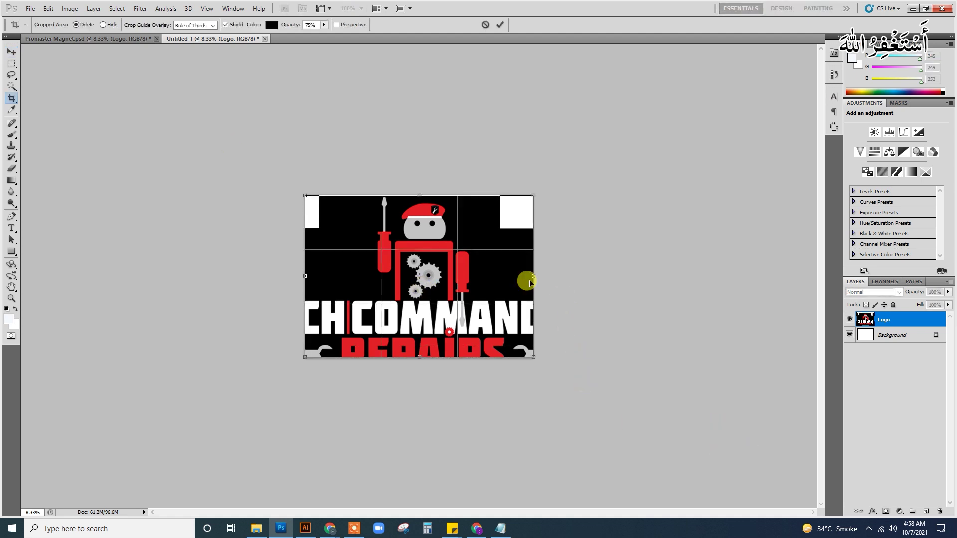
drag(533, 275, 759, 276)
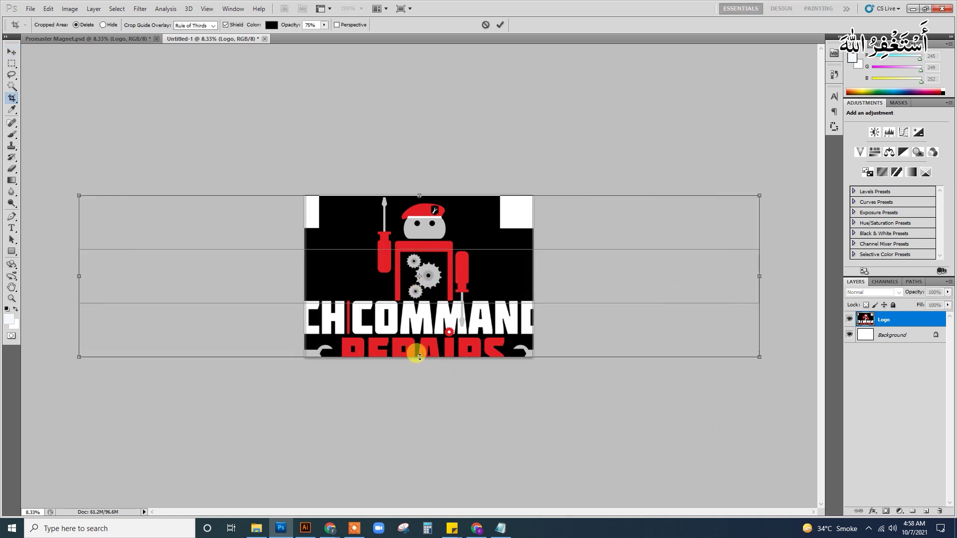
drag(420, 357, 421, 433)
key(Return)
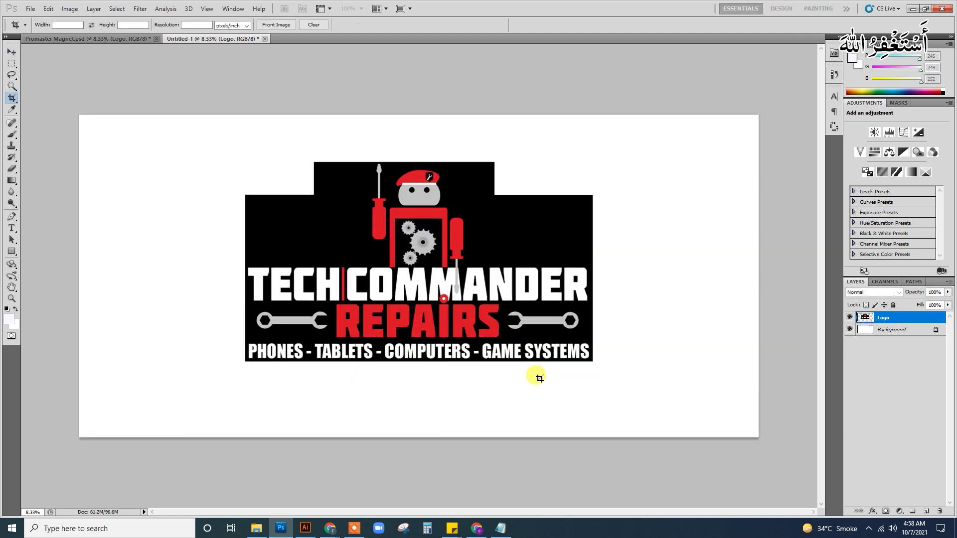
key(v)
key(c)
drag(211, 137, 632, 397)
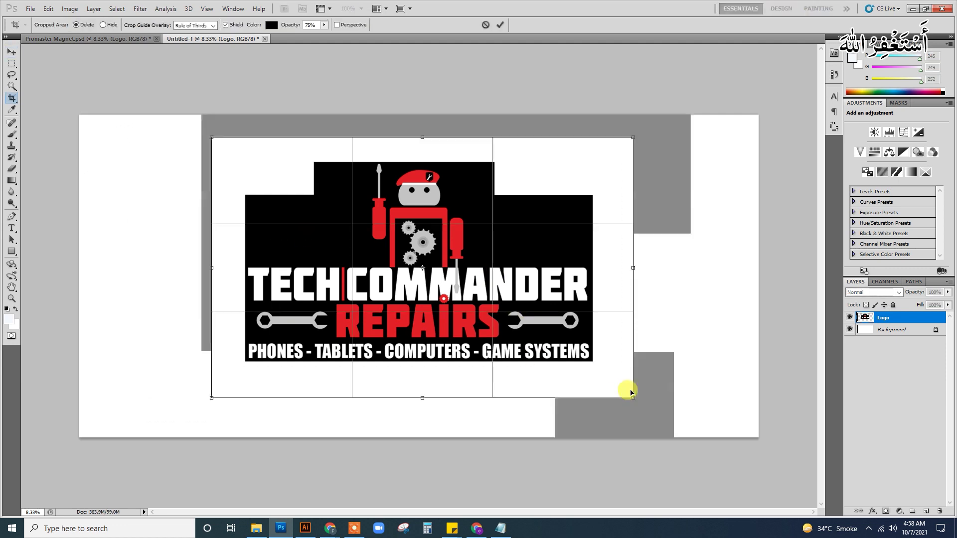
key(Return)
- Delete the Background layer to expose transparency and zoom in on the logo
key(v)
click(885, 334)
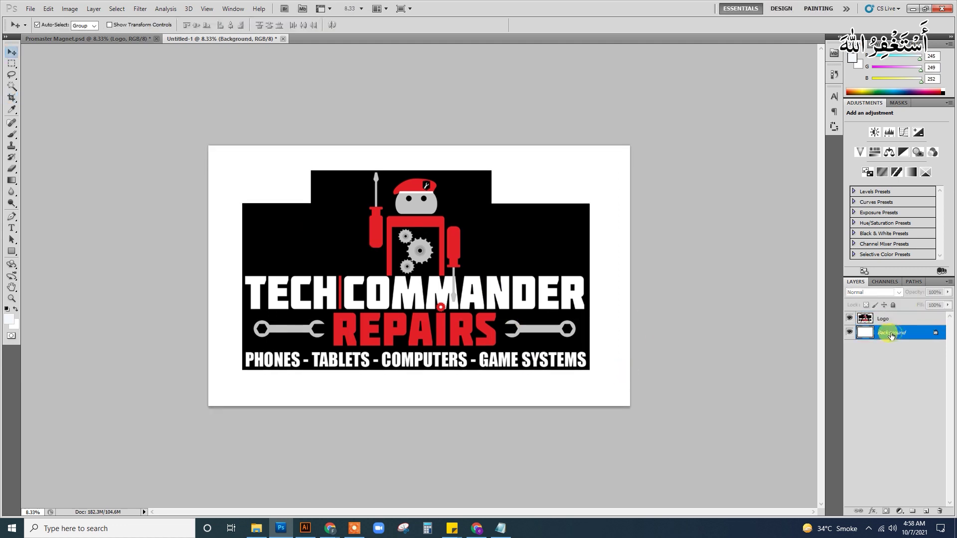
key(Delete)
key(z)
click(418, 273)
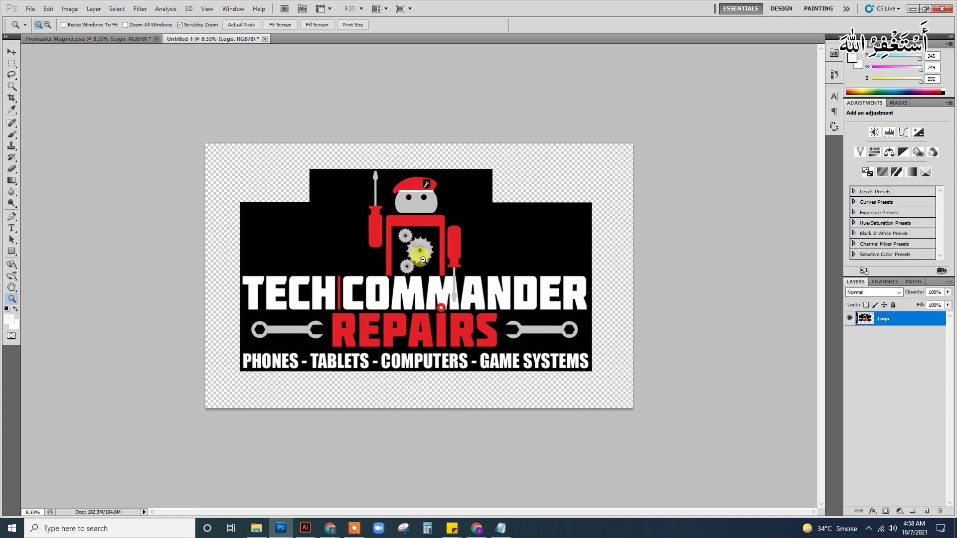
key(v)
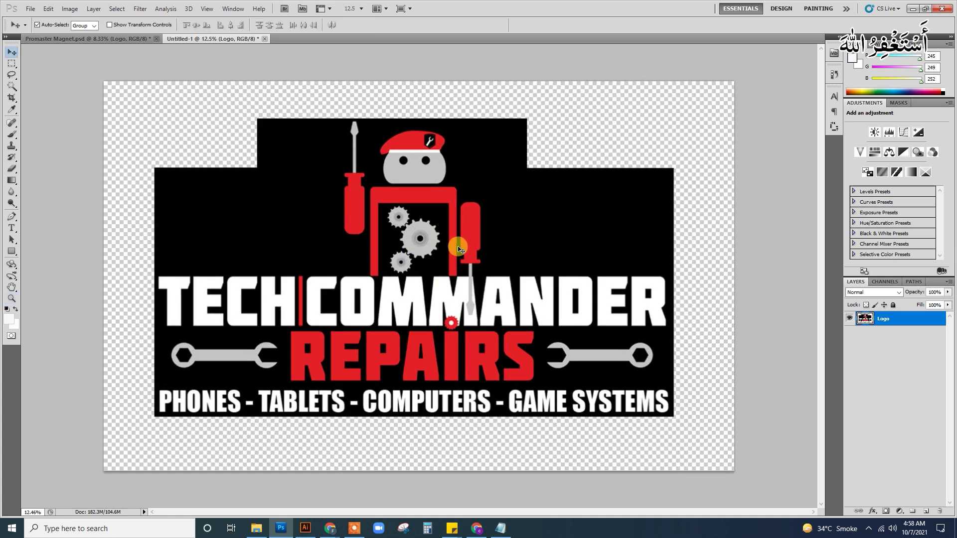
- Remove the black backing behind the logo with the Magic Wand
click(11, 86)
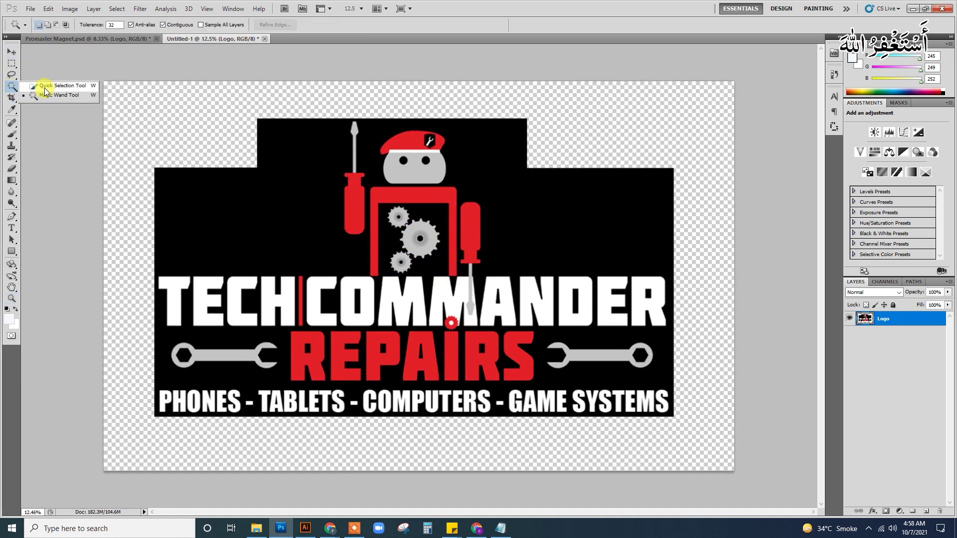
click(49, 100)
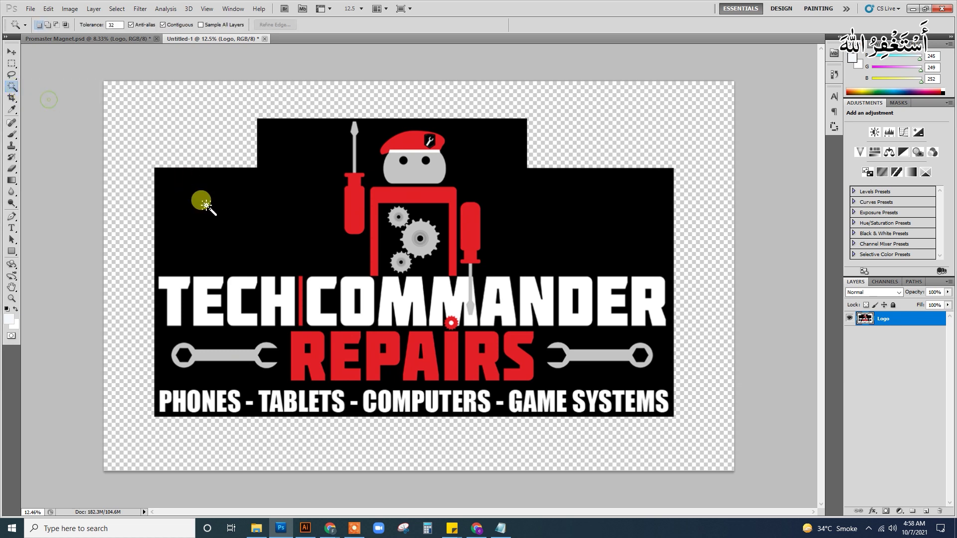
click(204, 205)
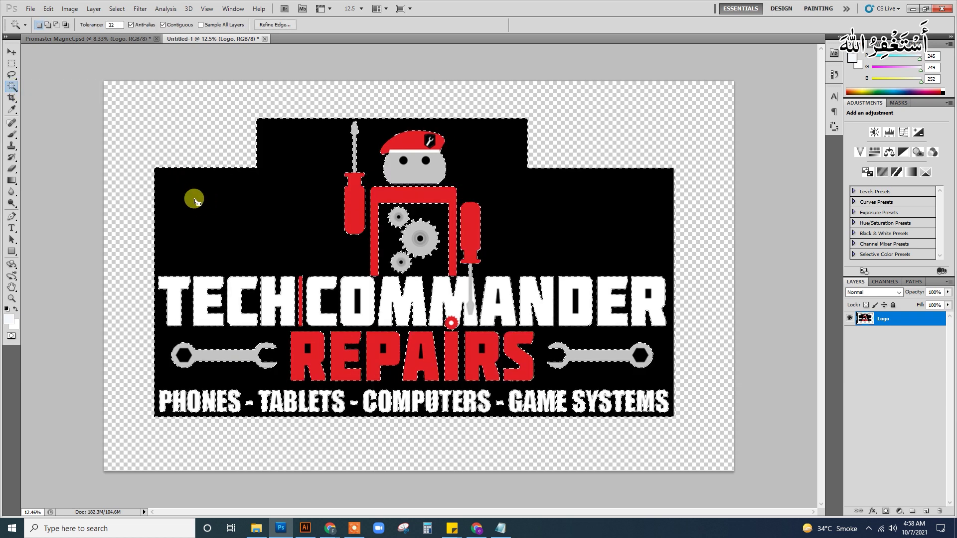
key(Delete)
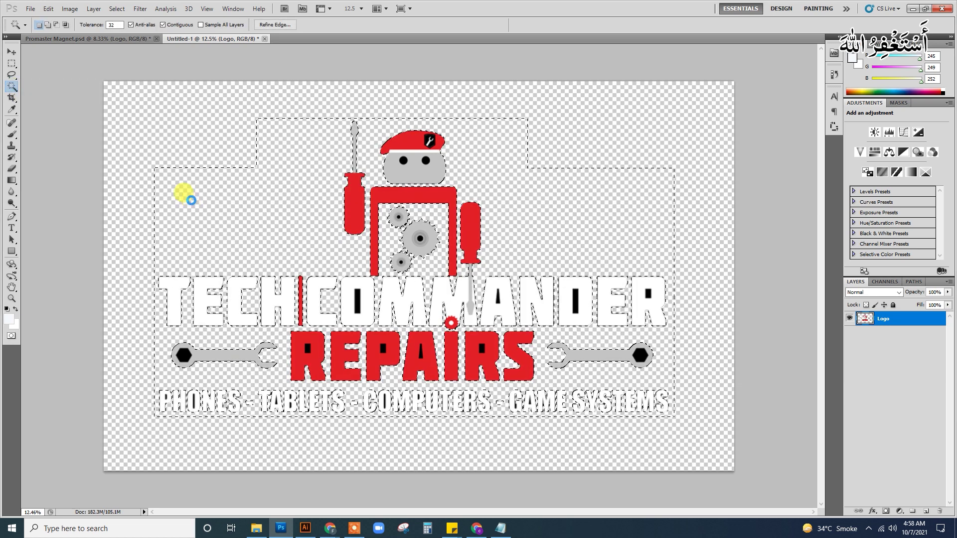
key(ctrl+d)
- Delete the black hexagon in the left wrench and the black hole inside the R
key(z)
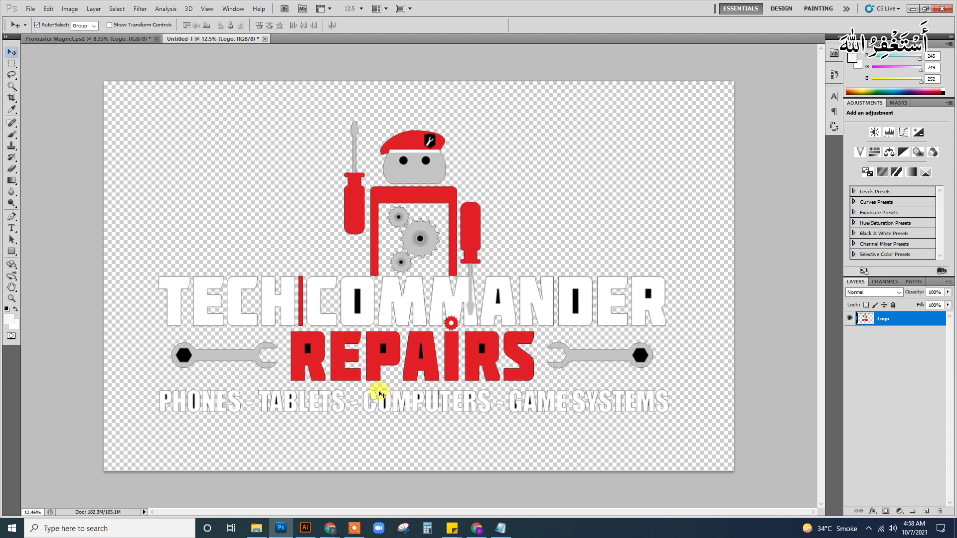
click(212, 349)
drag(187, 410, 235, 310)
key(w)
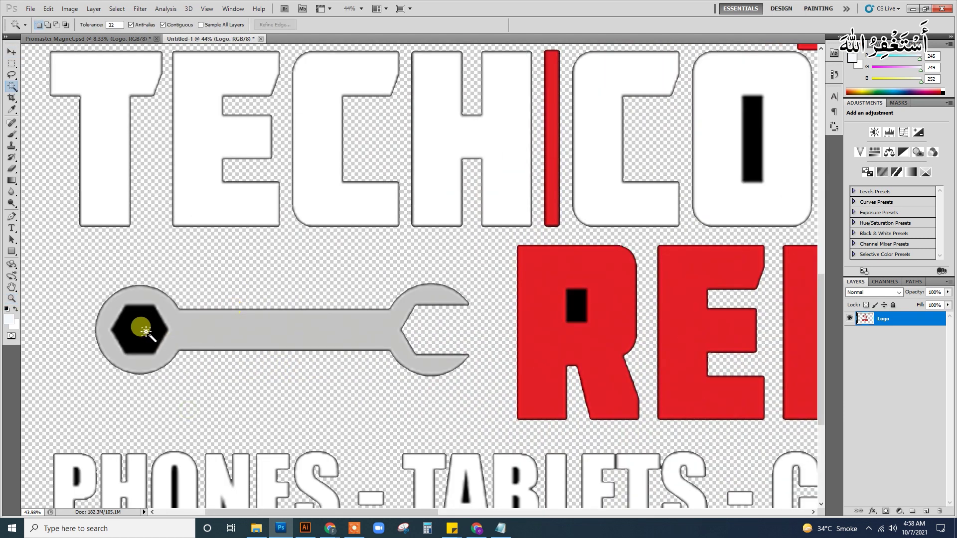
click(172, 329)
key(Delete)
click(577, 305)
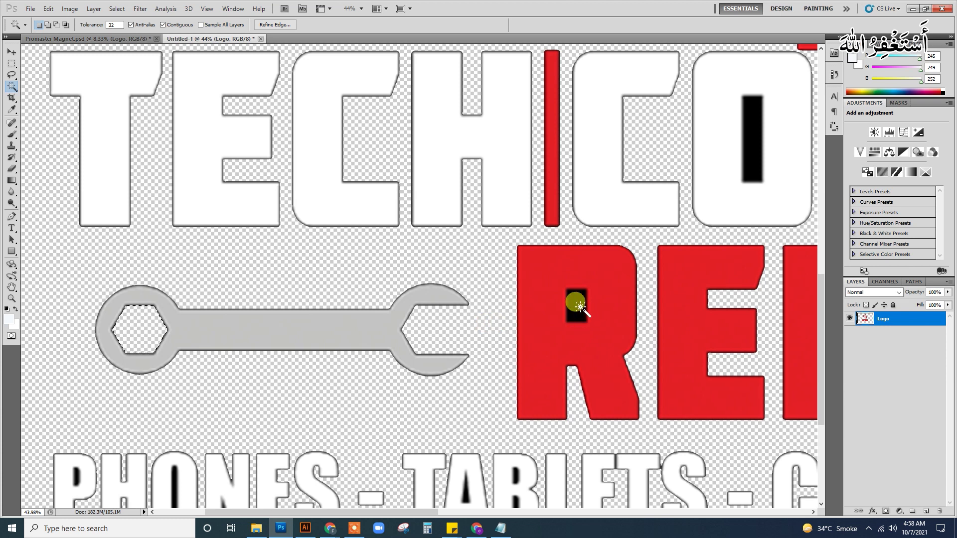
key(Delete)
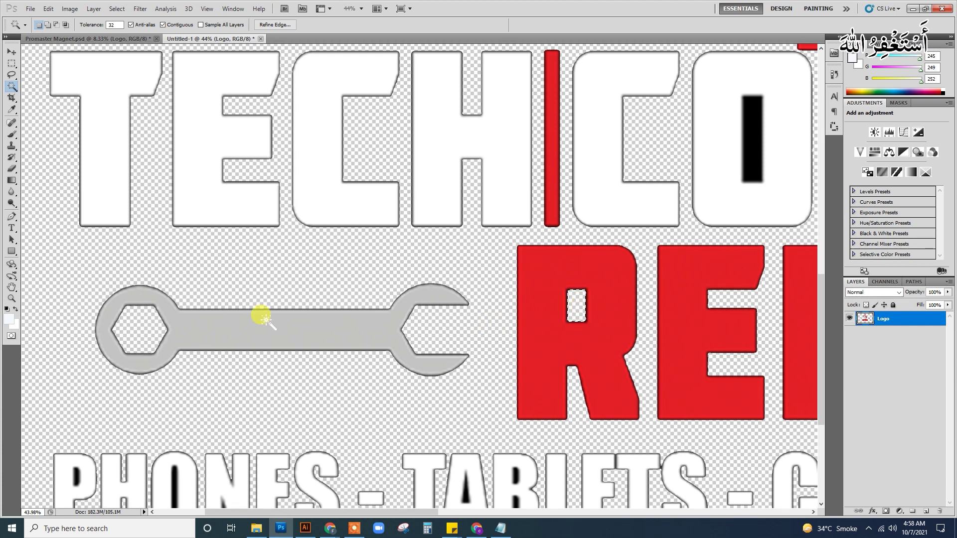
- Delete the black inside the O and both A's of COMMAND and REPAIRS
drag(562, 267, 406, 284)
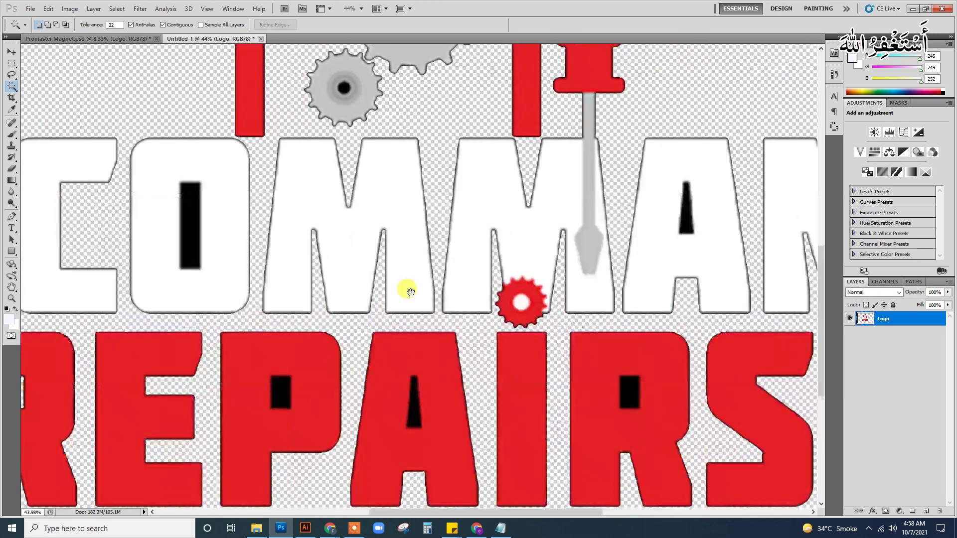
key(Delete)
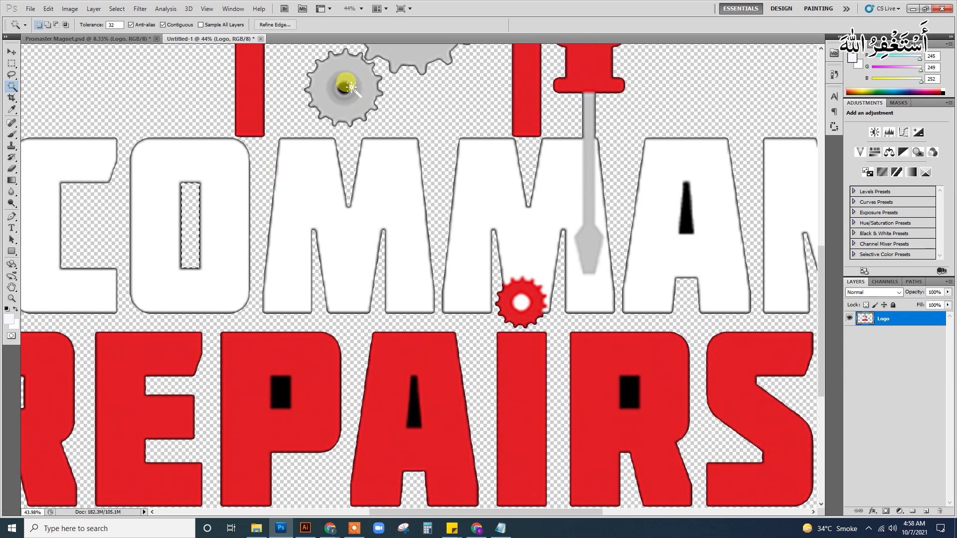
key(Delete)
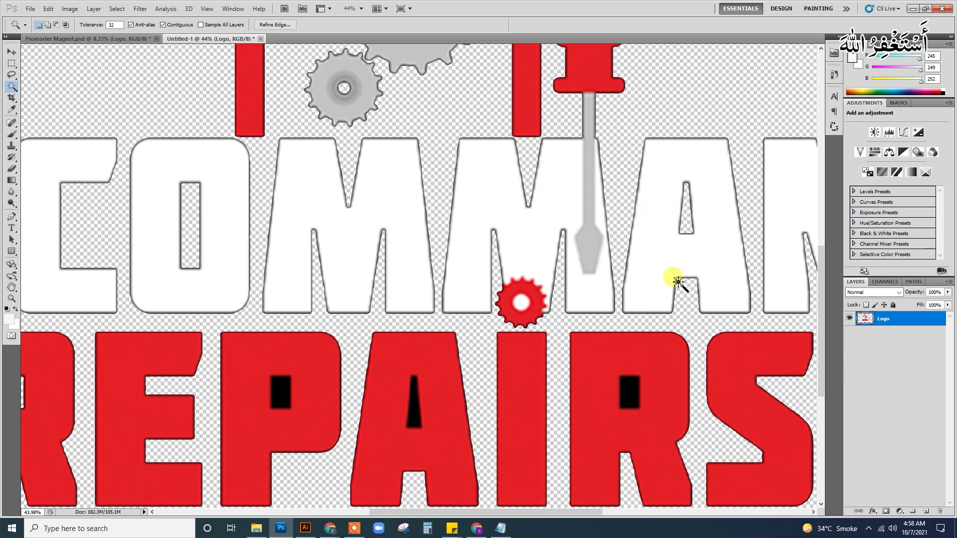
click(635, 390)
key(Delete)
click(414, 419)
key(Delete)
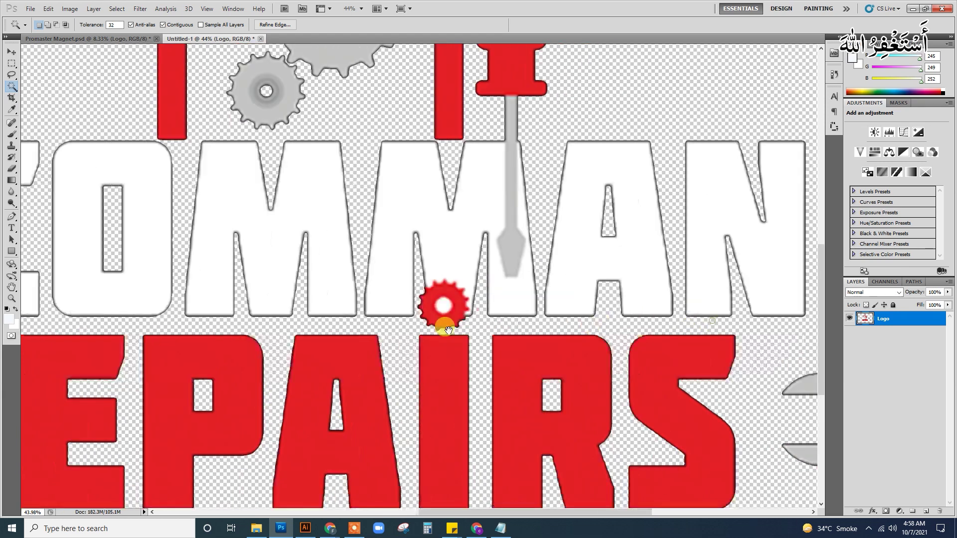
- Delete the black in the D, the R of COMMANDER and the right wrench's hexagon
scroll(490, 277, right, 10)
click(388, 250)
key(Delete)
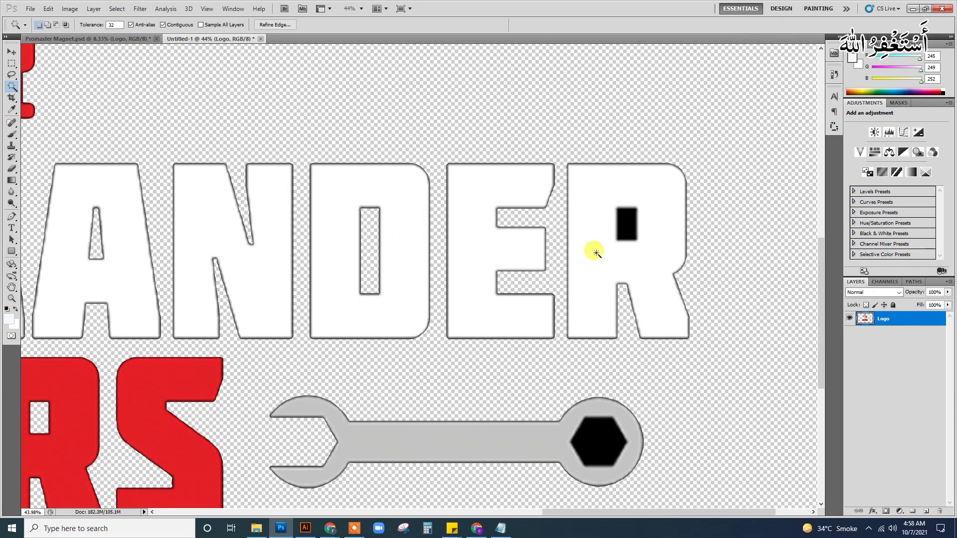
click(627, 224)
key(Delete)
click(631, 447)
key(Delete)
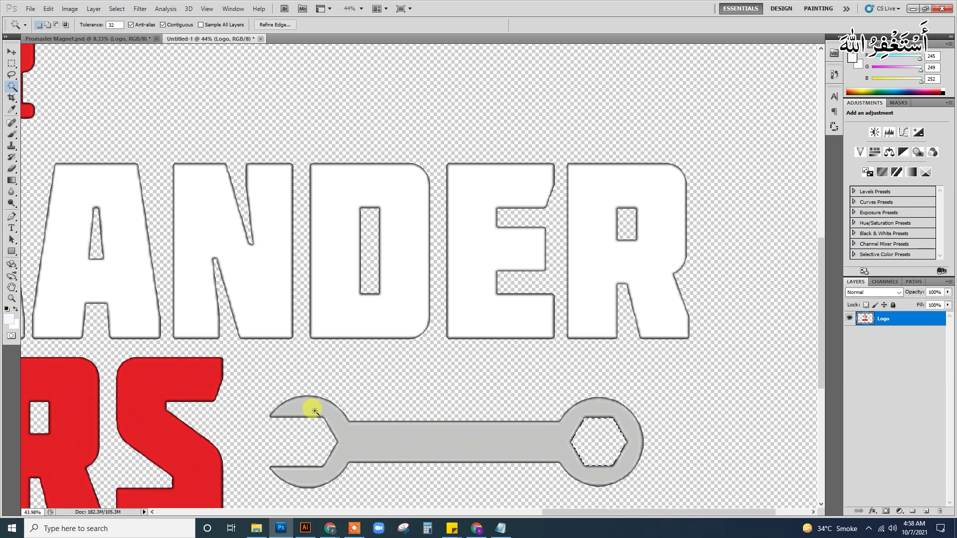
drag(310, 406, 343, 315)
key(ctrl+0)
- Zoom in on the robot figure and remove the black centres of the small and large gears
key(v)
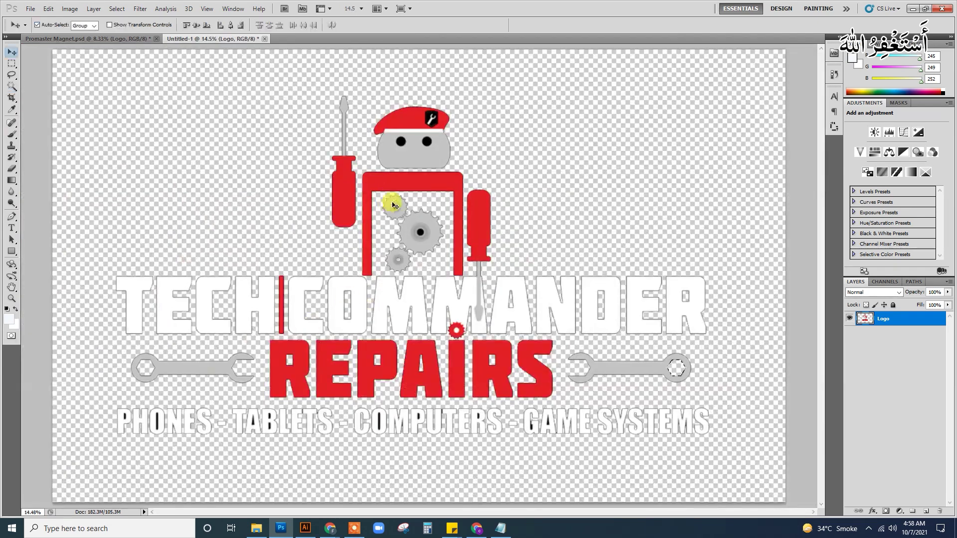
key(z)
drag(438, 159, 446, 155)
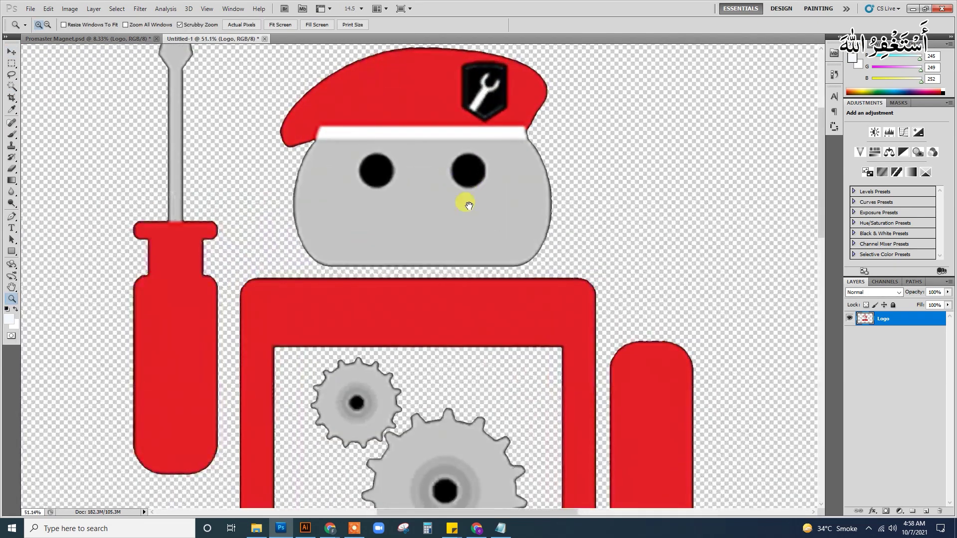
key(w)
click(334, 322)
key(Delete)
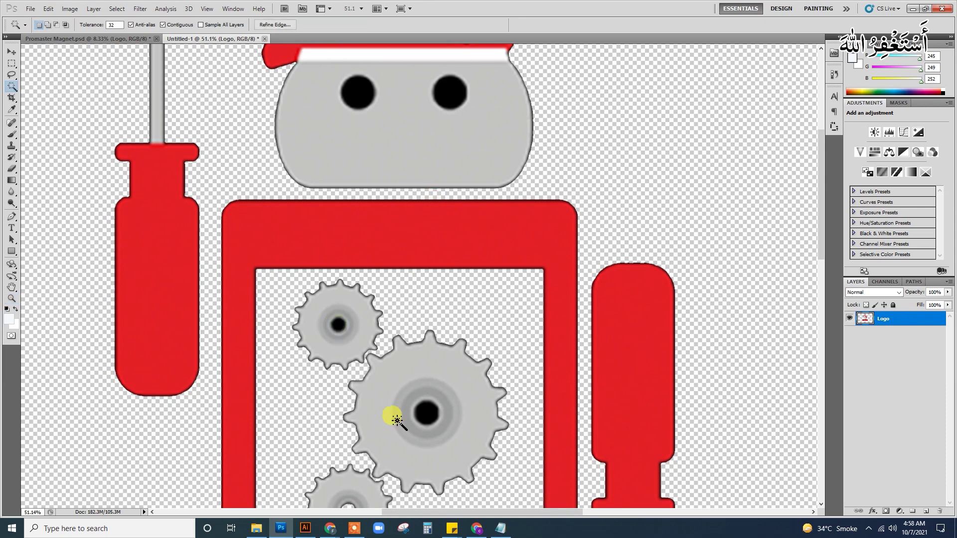
click(433, 413)
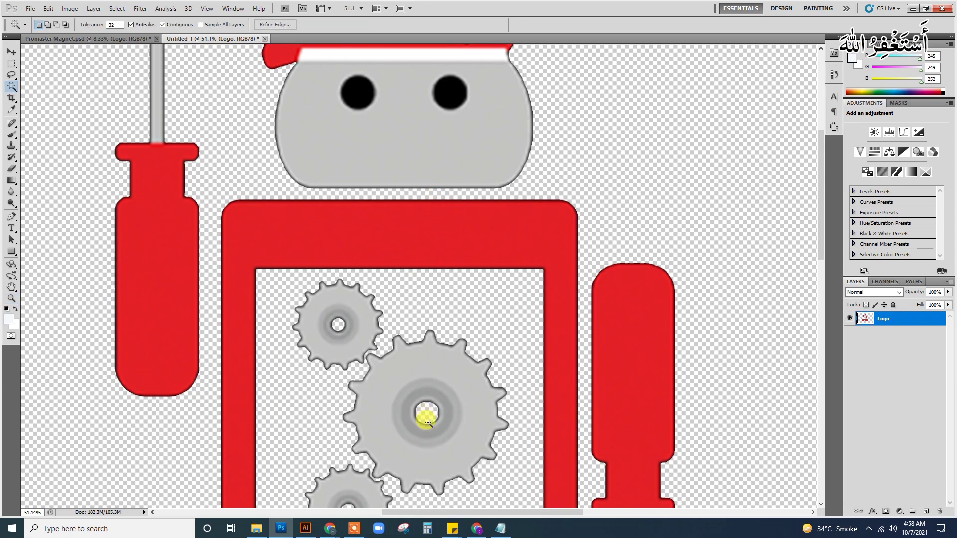
- Delete the black holes in the P of PHONES, the B's holes and the A of TABLETS
drag(428, 422, 418, 145)
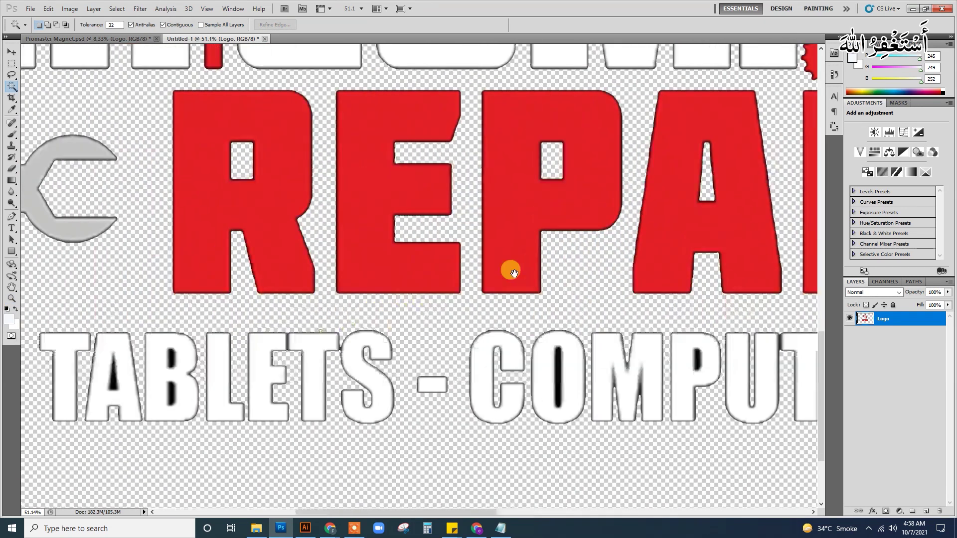
drag(44, 362, 395, 261)
drag(120, 212, 433, 258)
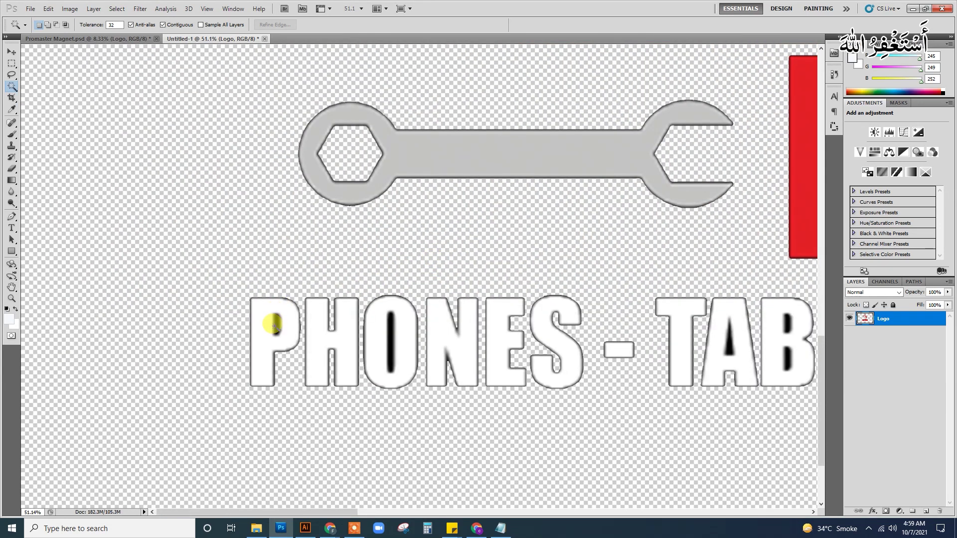
key(ctrl+d)
click(276, 327)
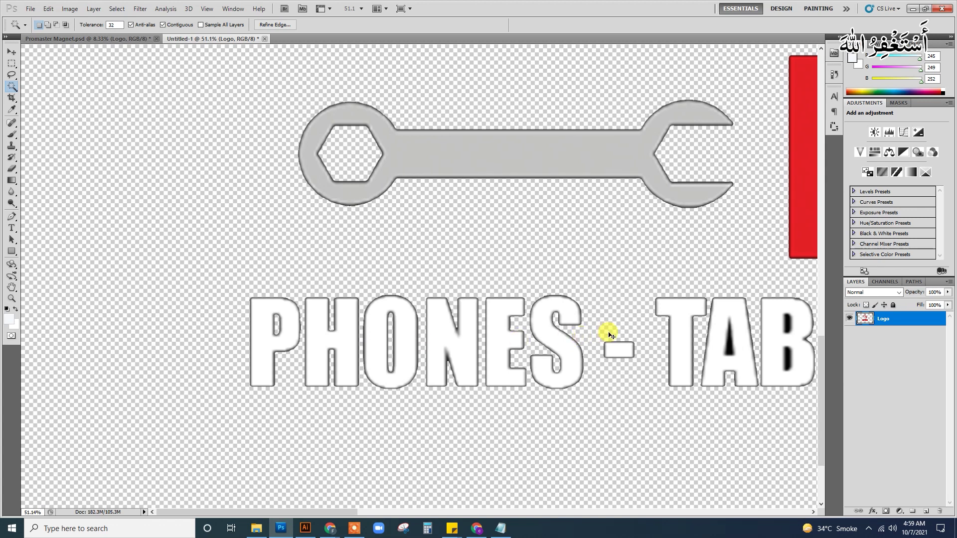
scroll(573, 337, right, 5)
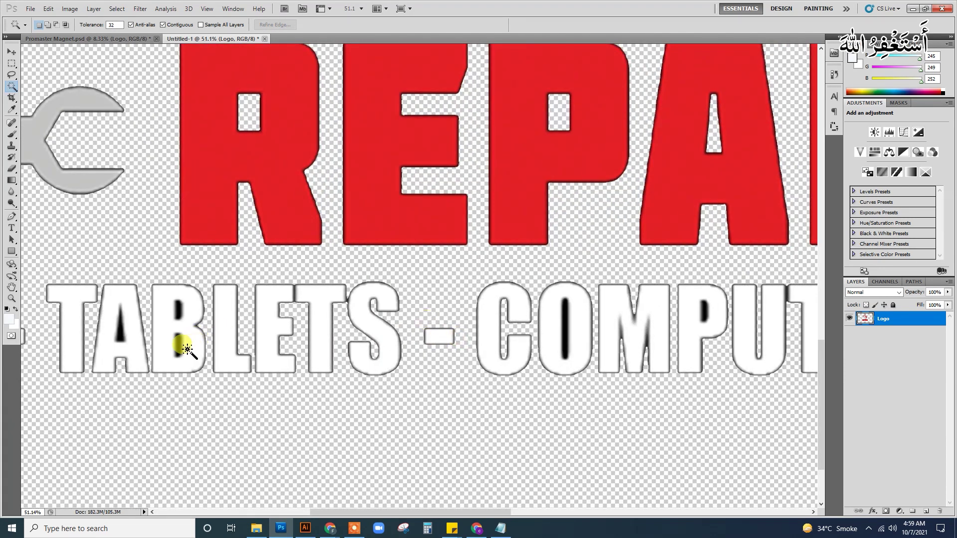
key(Delete)
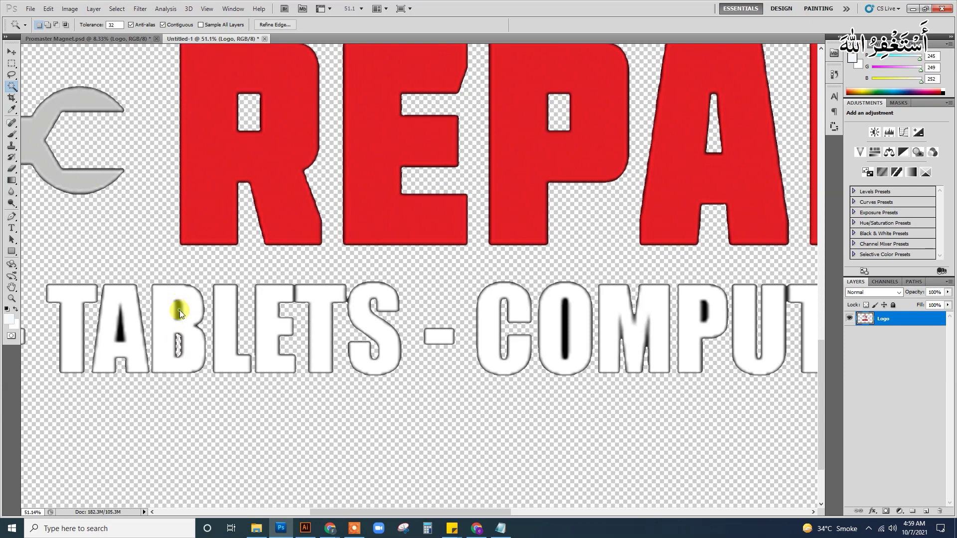
click(178, 310)
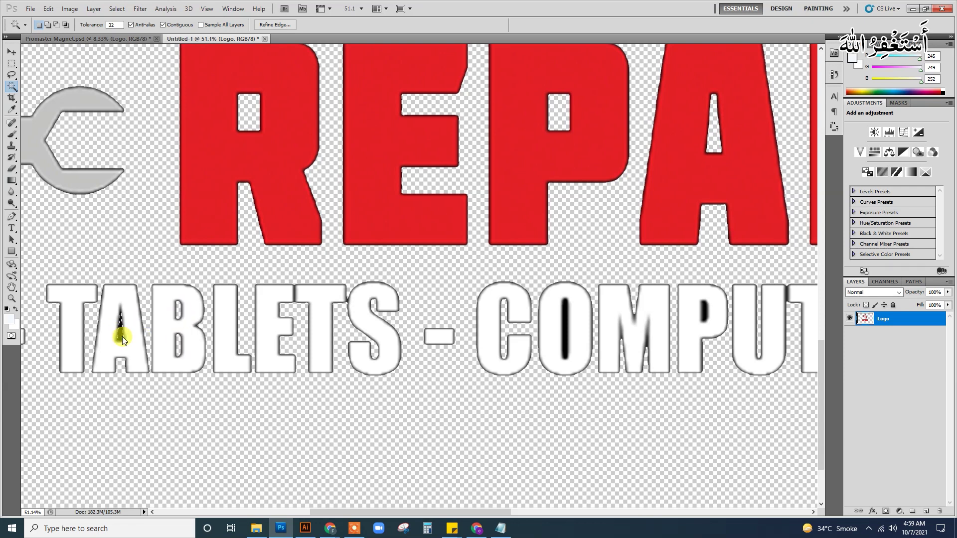
key(Delete)
- Delete the black in the O and P of COMPUTERS, then fit the whole logo in view
drag(641, 358, 456, 349)
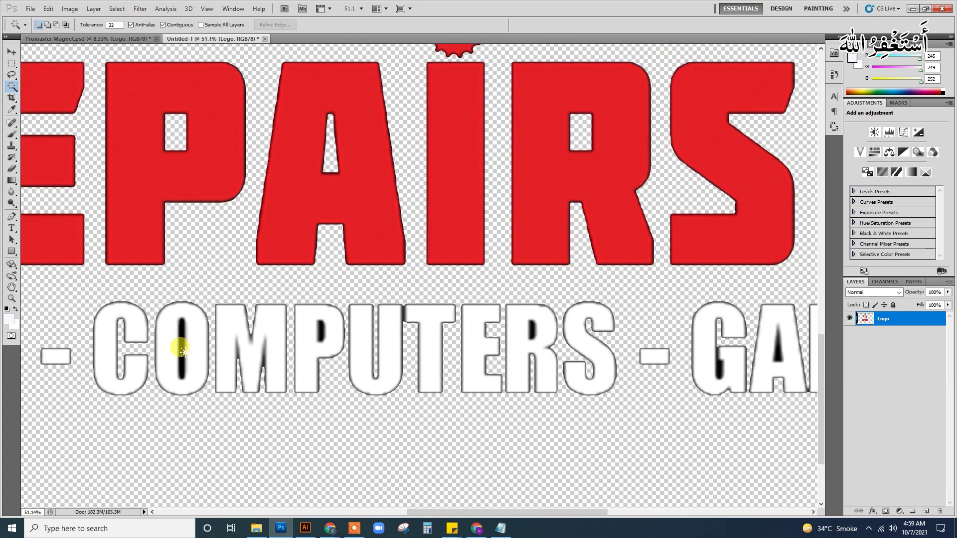
click(182, 351)
key(Delete)
click(318, 330)
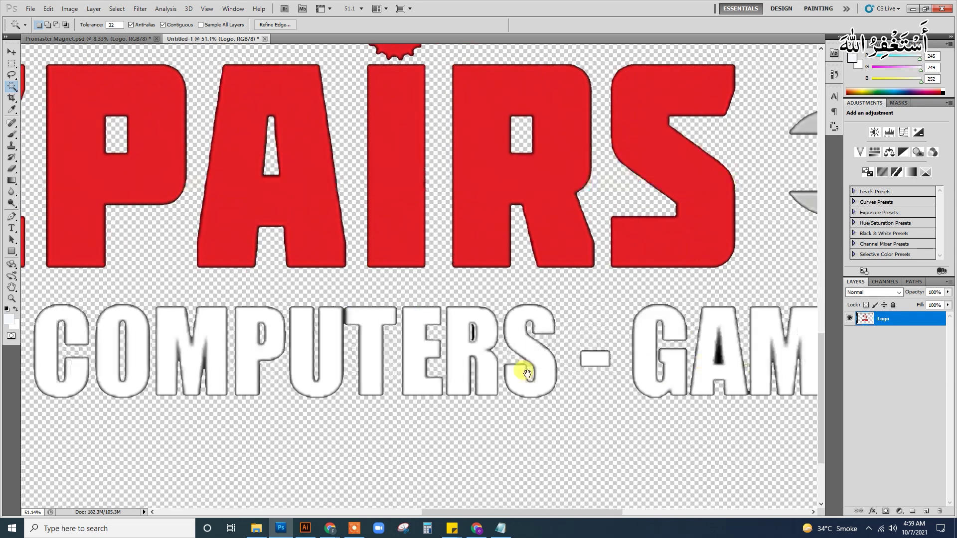
scroll(523, 374, right, 10)
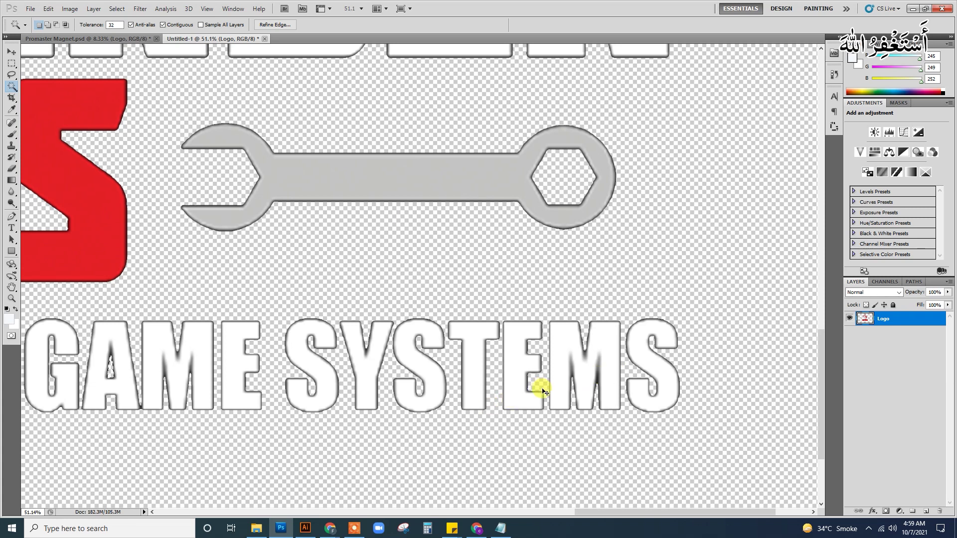
key(ctrl+d)
key(ctrl+0)
- Crop the Photoshop canvas snugly around the transparent logo
key(c)
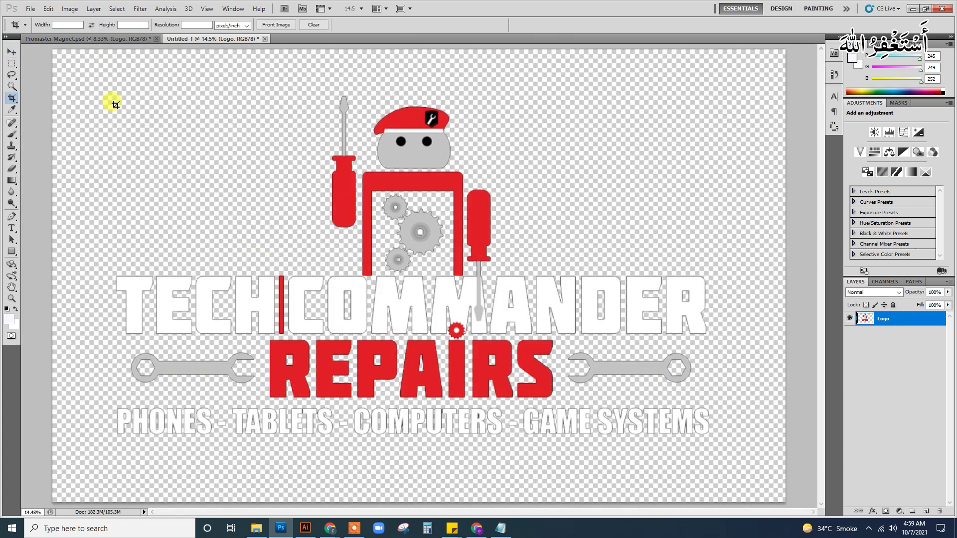
drag(528, 277, 739, 457)
key(Return)
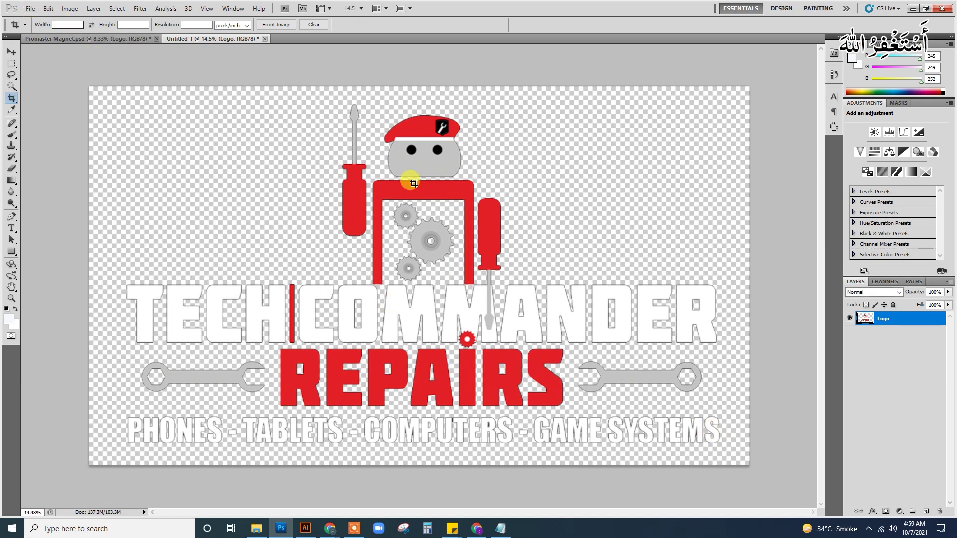
- Nudge the logo slightly up and left, then bring up the Logo layer's options
key(v)
drag(432, 169, 430, 166)
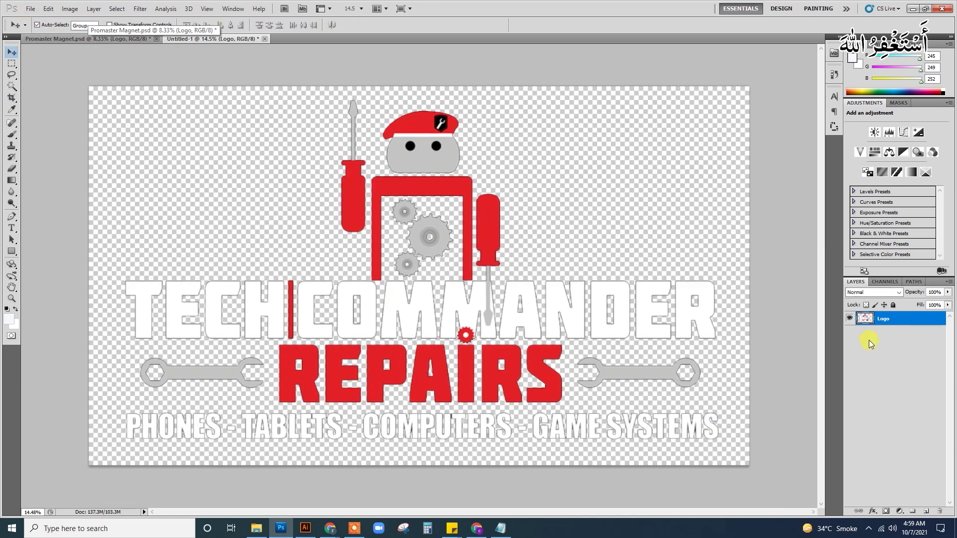
right_click(911, 319)
- Add a drop shadow to the logo: 151° angle, 51 px distance, 83% opacity, larger size
click(891, 94)
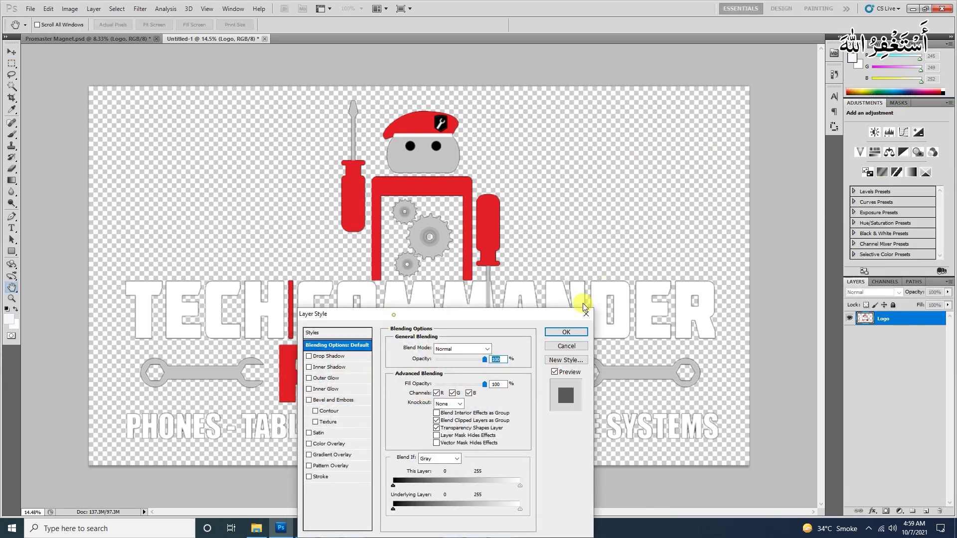
drag(391, 324, 719, 131)
click(648, 162)
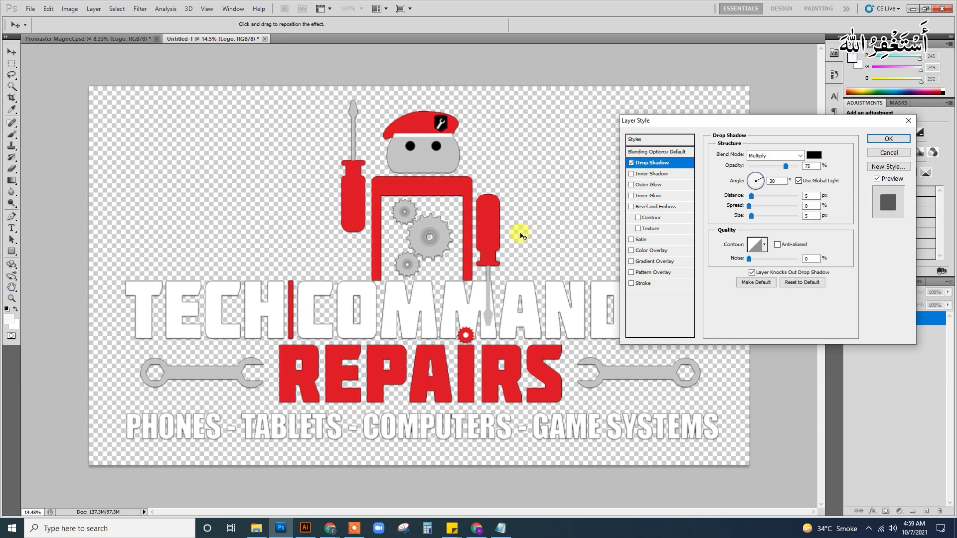
drag(521, 236, 525, 238)
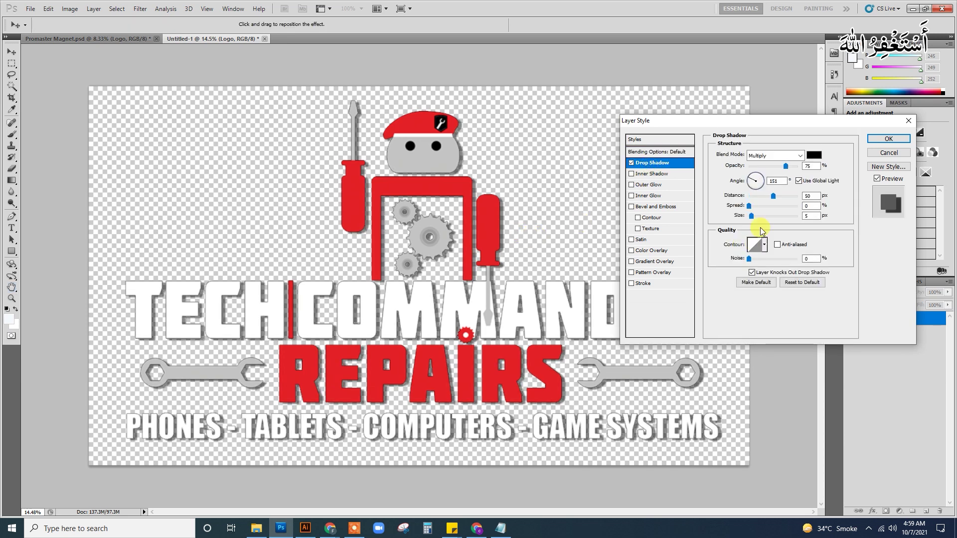
drag(786, 169, 788, 171)
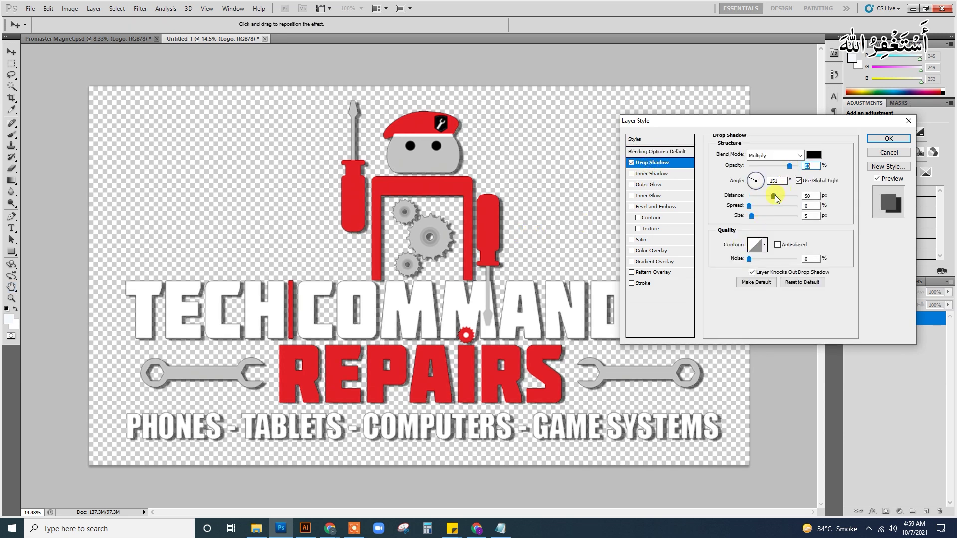
drag(756, 218, 761, 218)
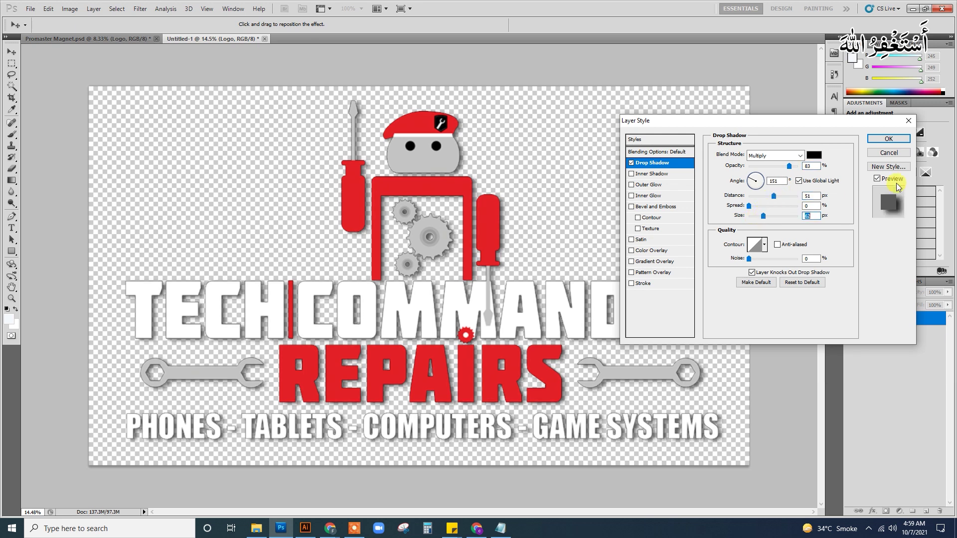
click(906, 143)
- Start a Save As copy of the logo with PNG as the format
click(30, 9)
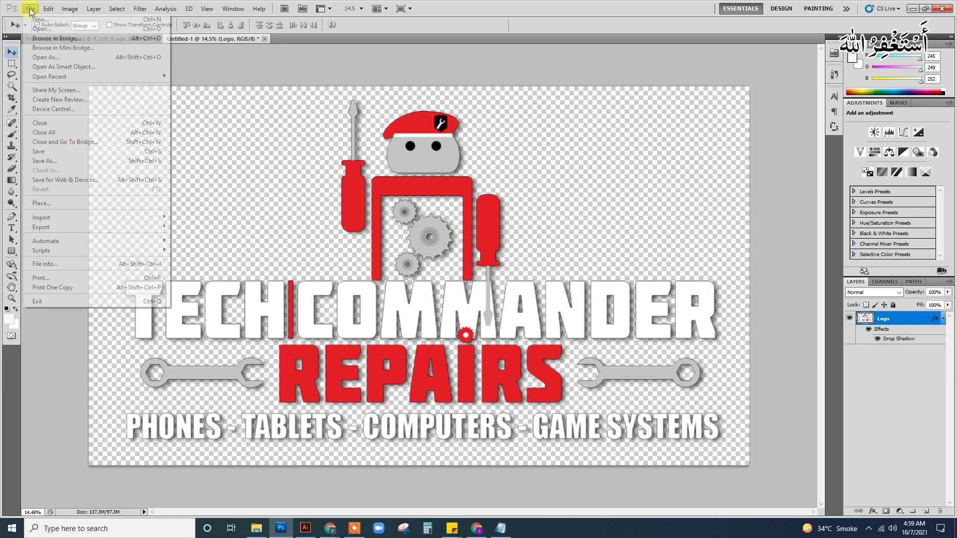
click(47, 161)
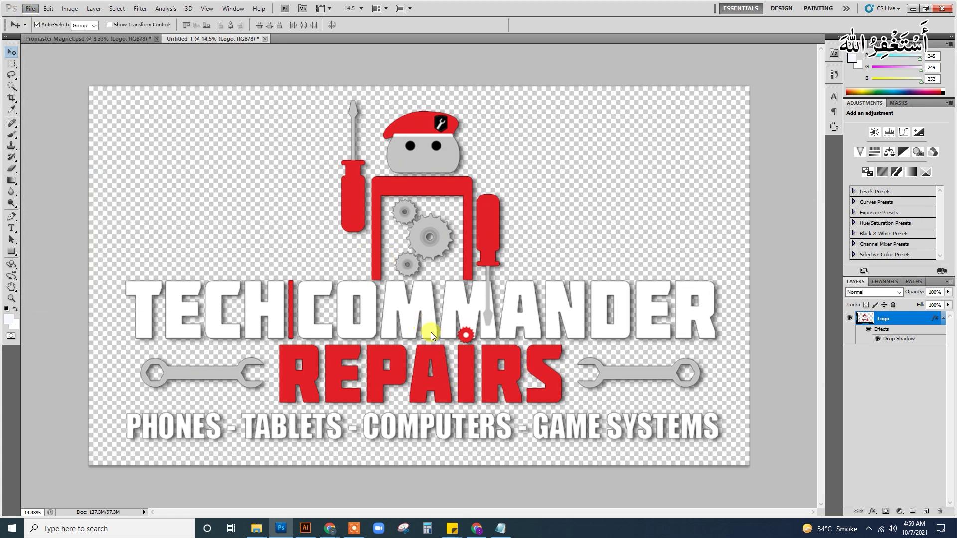
click(489, 266)
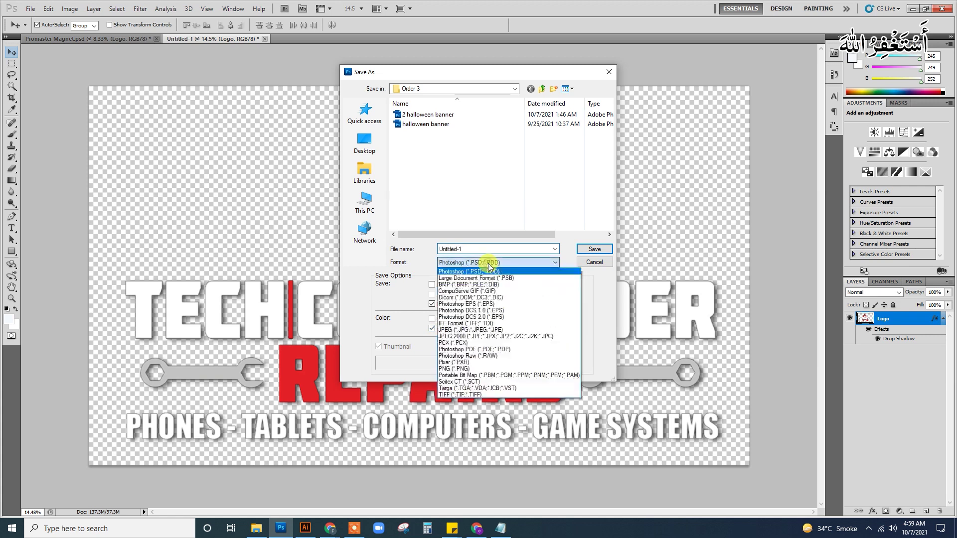
click(463, 369)
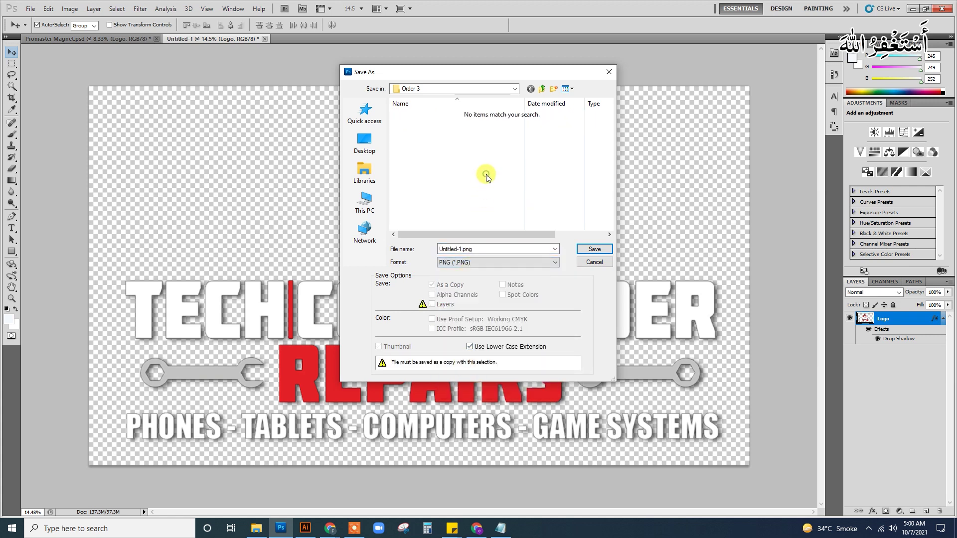
key(BackSpace)
key(BackSpace)
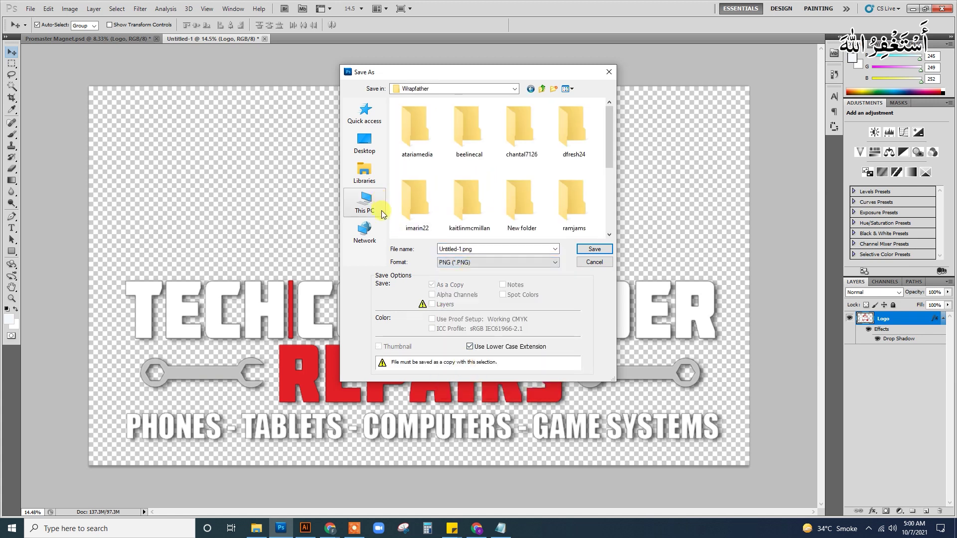
key(BackSpace)
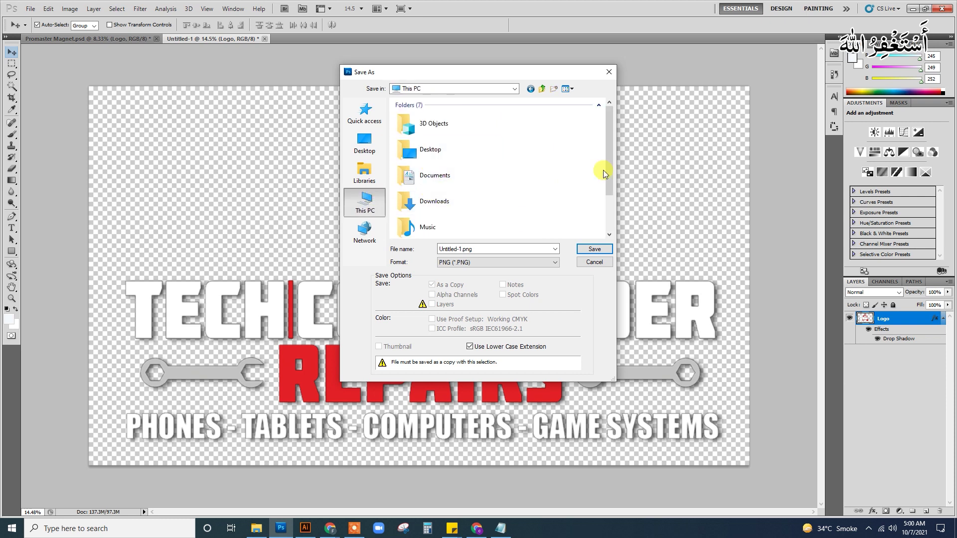
drag(605, 175, 605, 181)
drag(608, 142, 604, 188)
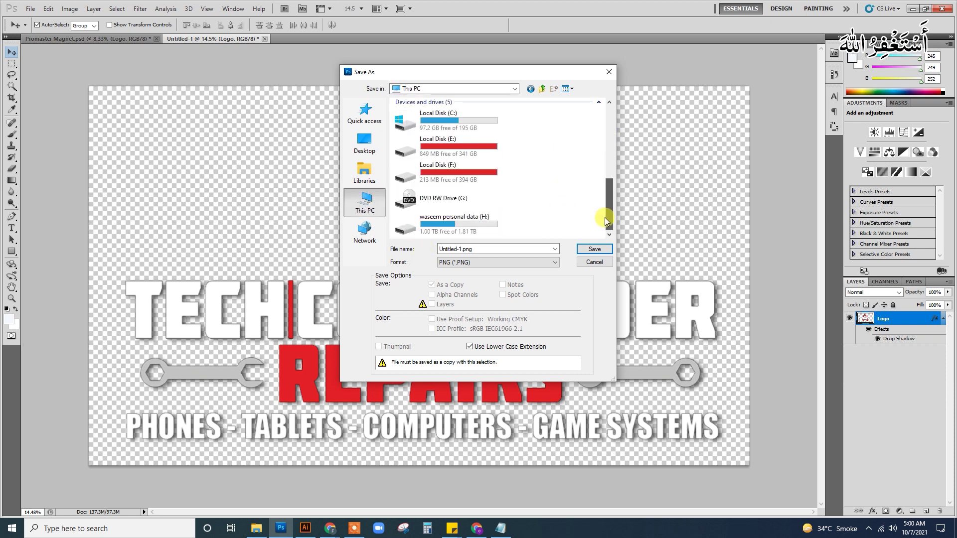
double_click(424, 145)
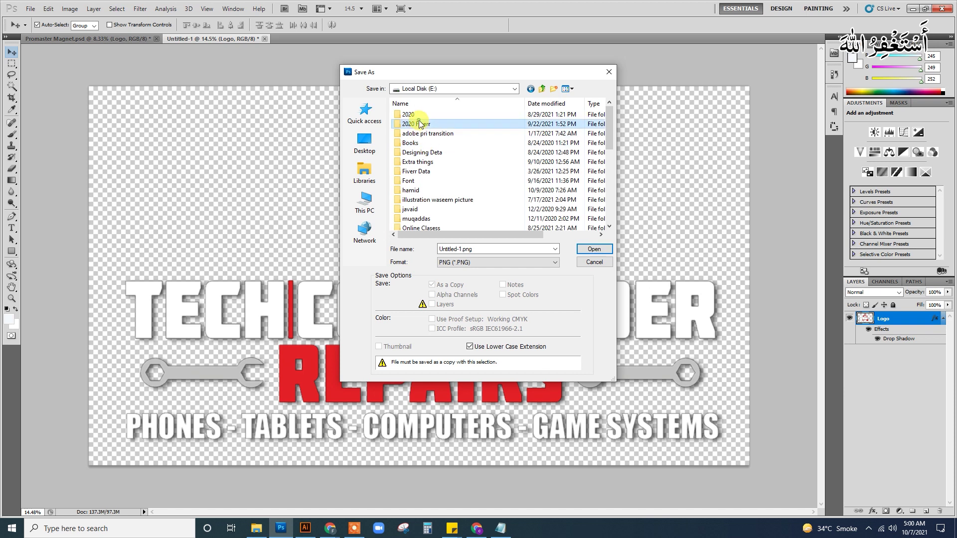
double_click(417, 124)
double_click(422, 143)
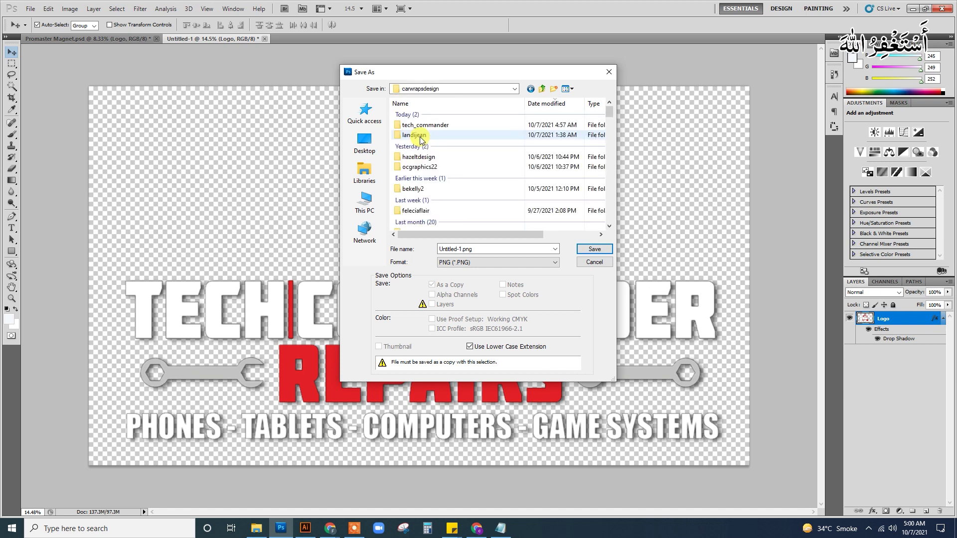
double_click(419, 126)
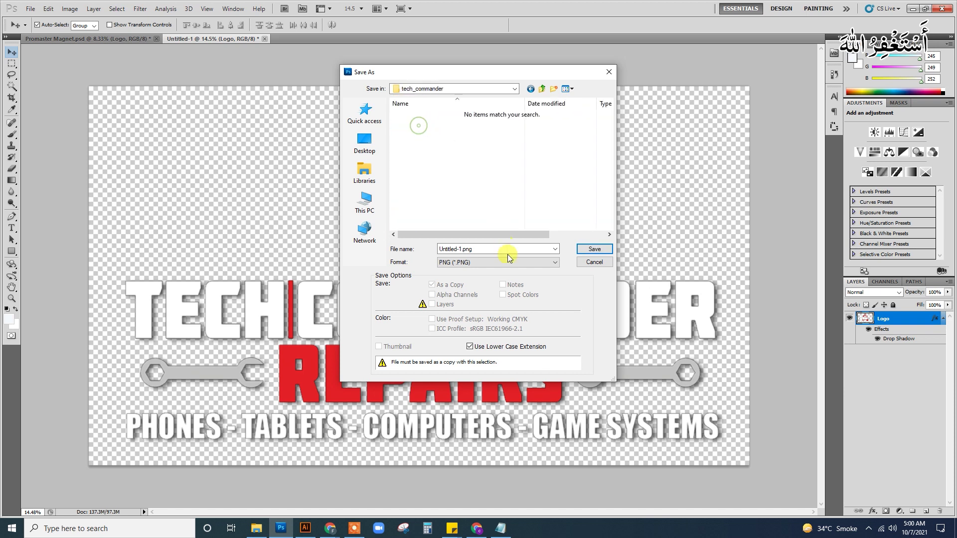
click(595, 249)
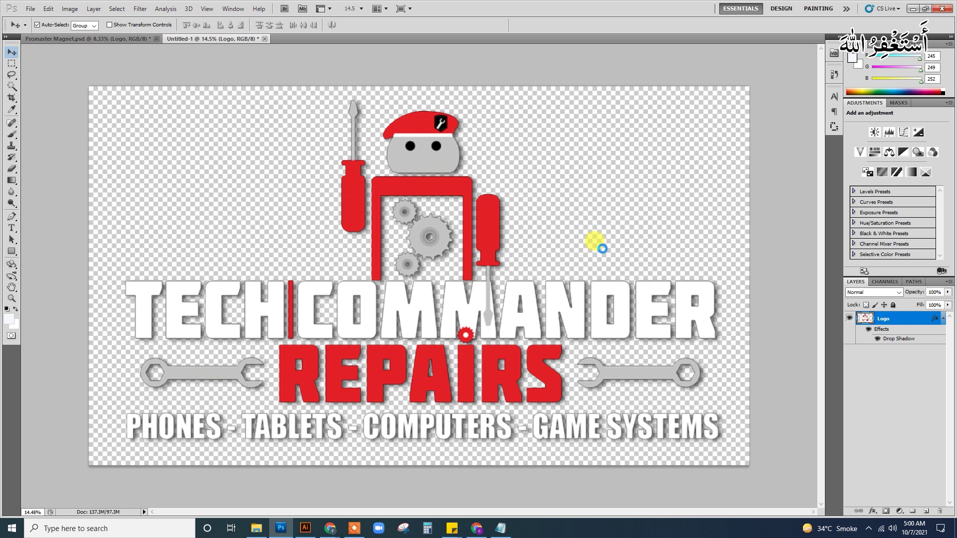
- Accept the PNG options, then return to wrap design.ai in Illustrator and select the van
key(Return)
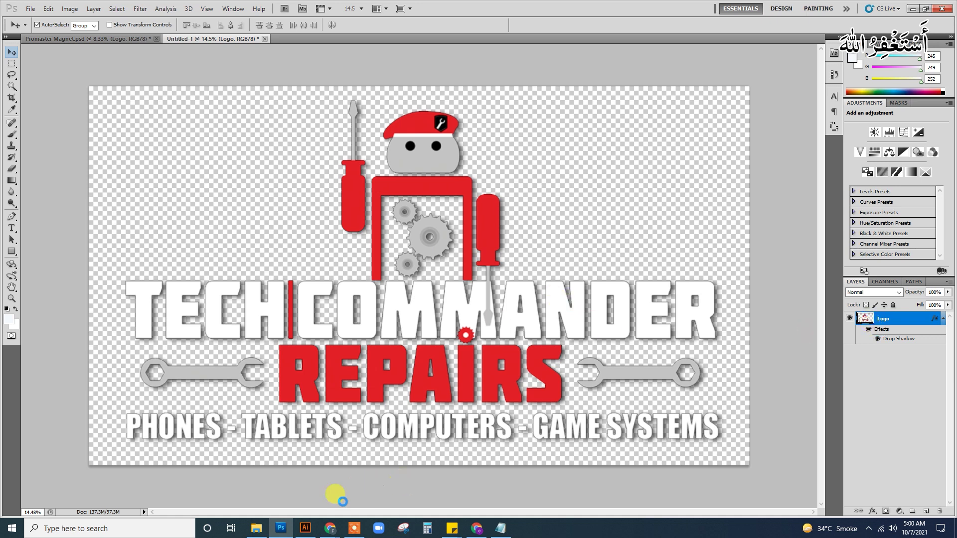
click(304, 530)
click(401, 408)
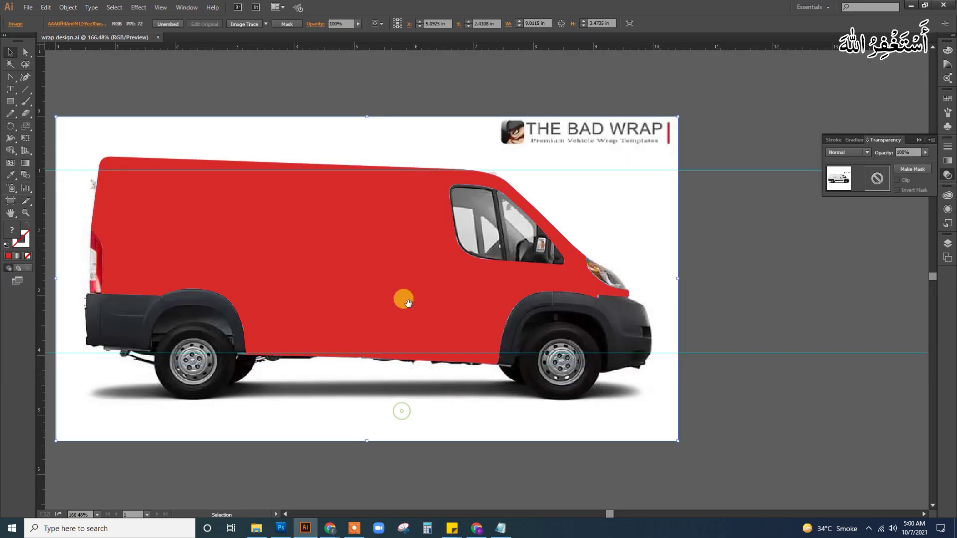
drag(340, 250, 411, 259)
- Zoom out to 150% and select the van together with its red shape
key(ctrl+minus)
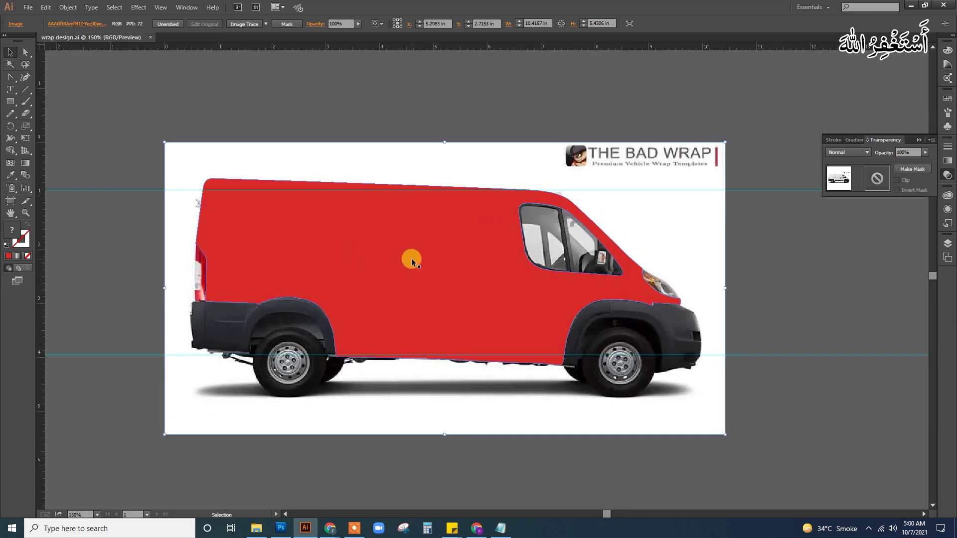
drag(391, 115, 370, 108)
drag(228, 96, 541, 417)
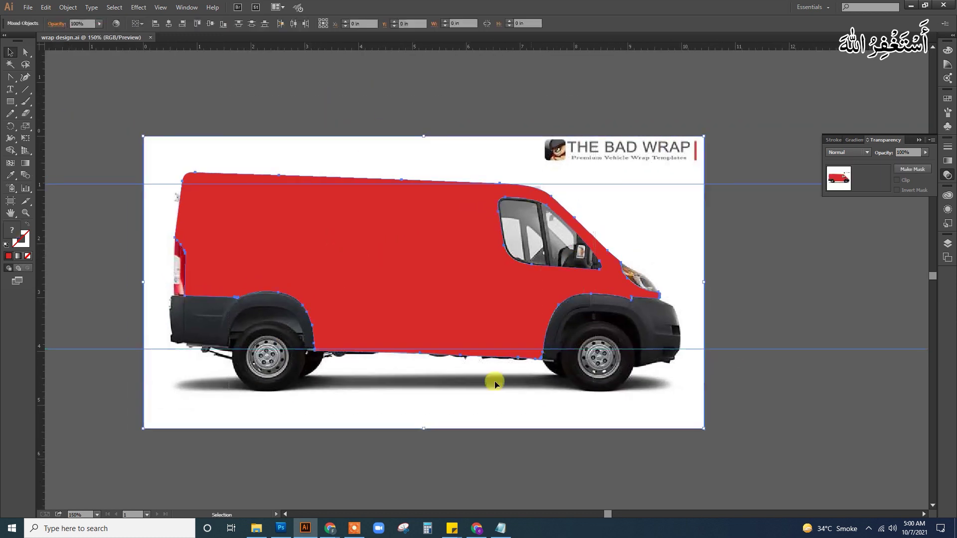
right_click(406, 246)
click(767, 249)
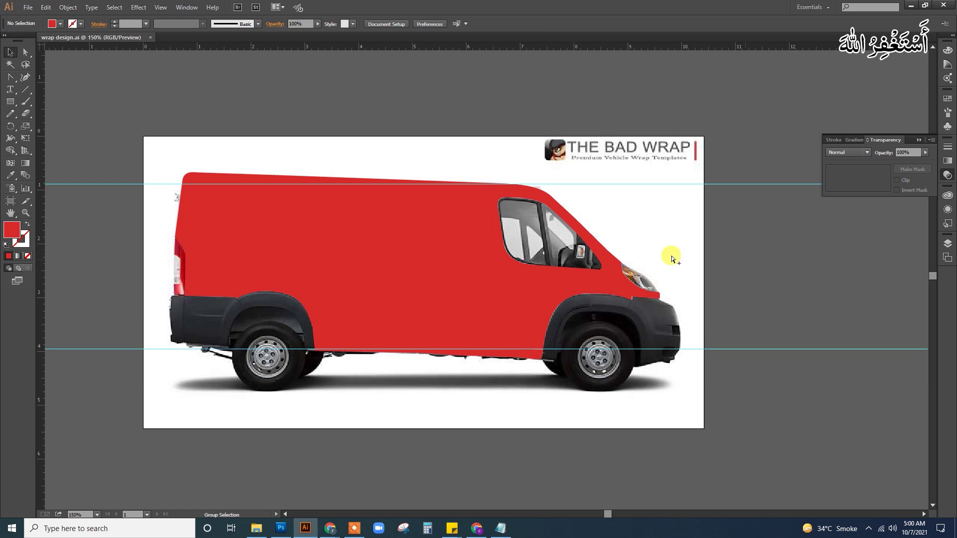
- Reflect the van and red wrap across the vertical axis so it faces left
drag(267, 117, 565, 421)
right_click(384, 217)
mouse_move(413, 289)
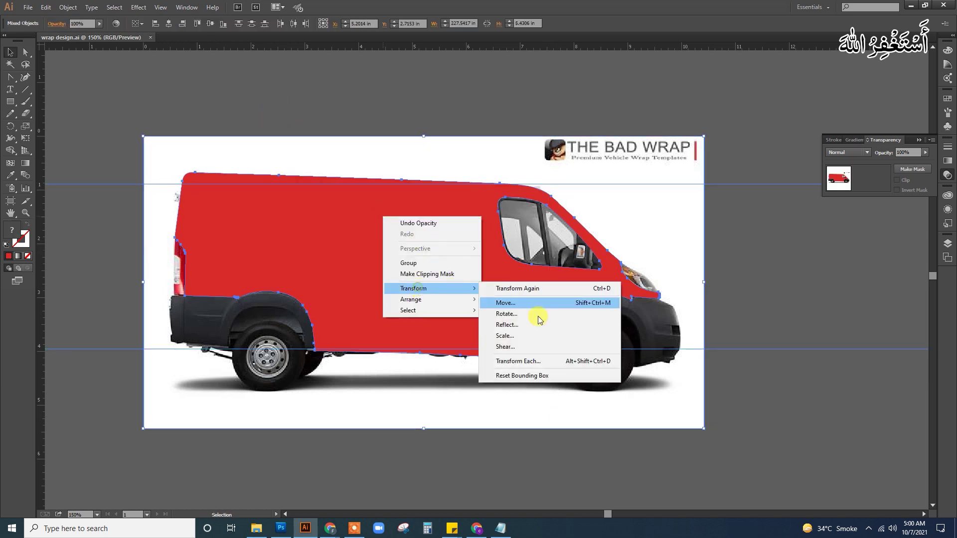
click(531, 325)
click(424, 304)
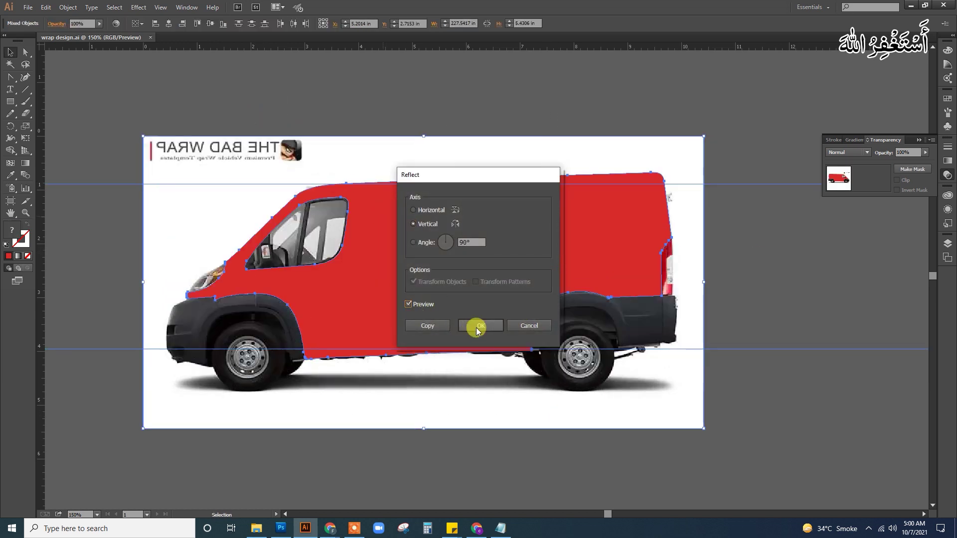
click(481, 324)
- Zoom the flipped van to about 197% and select the red wrap shape
drag(764, 290, 723, 293)
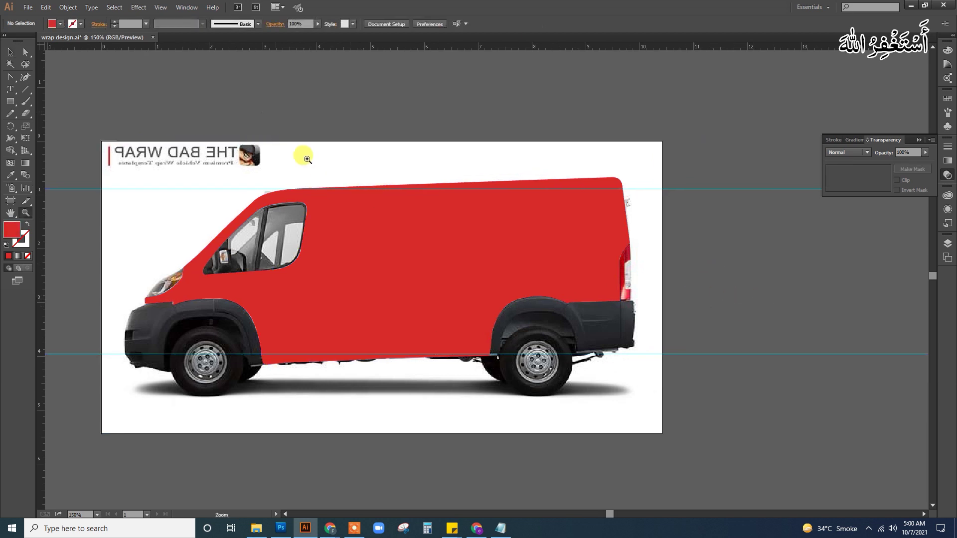
drag(303, 156, 805, 459)
key(v)
click(618, 218)
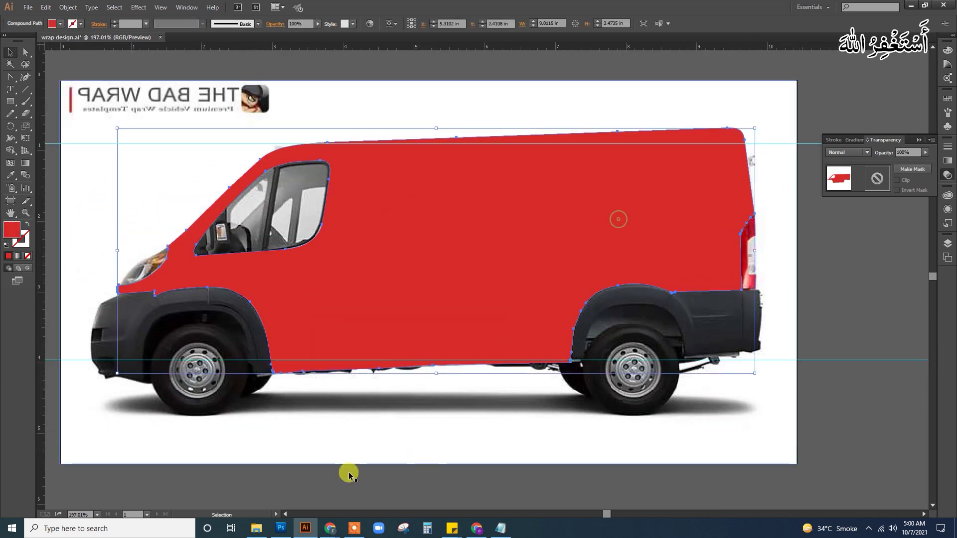
mouse_move(330, 528)
click(269, 479)
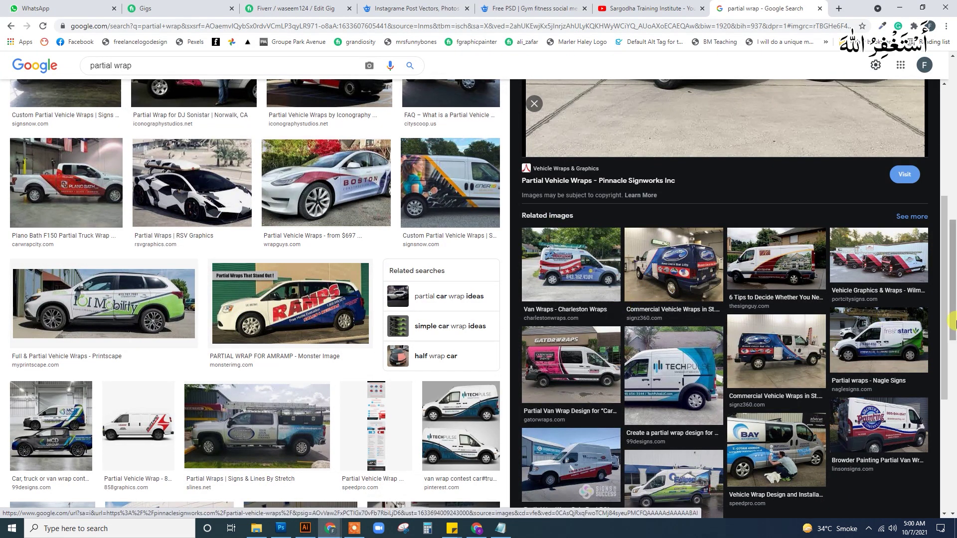
scroll(949, 304, up, 5)
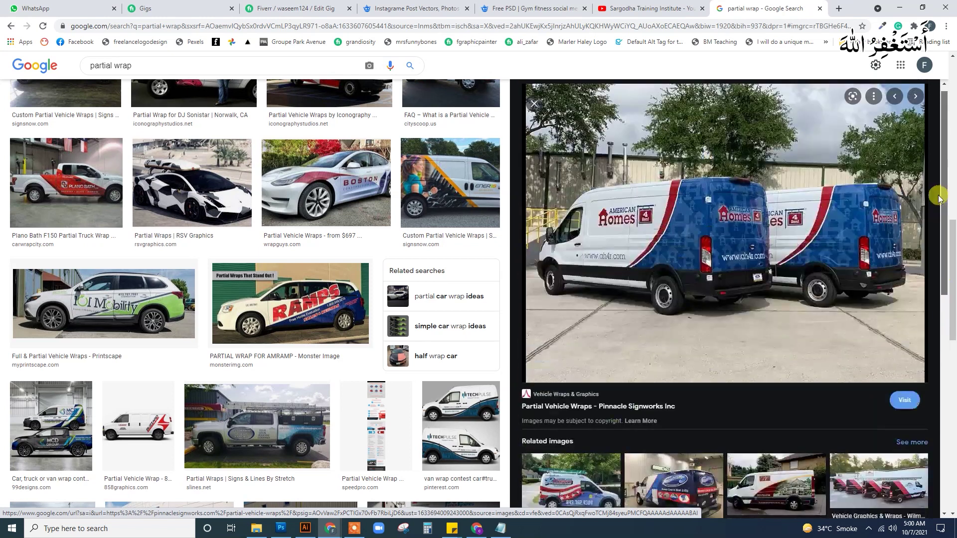
click(700, 227)
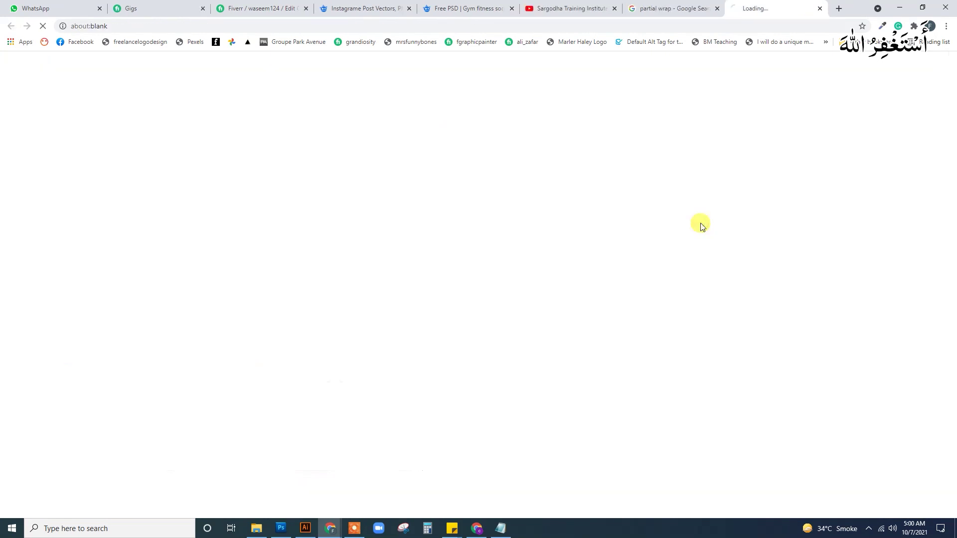
click(668, 8)
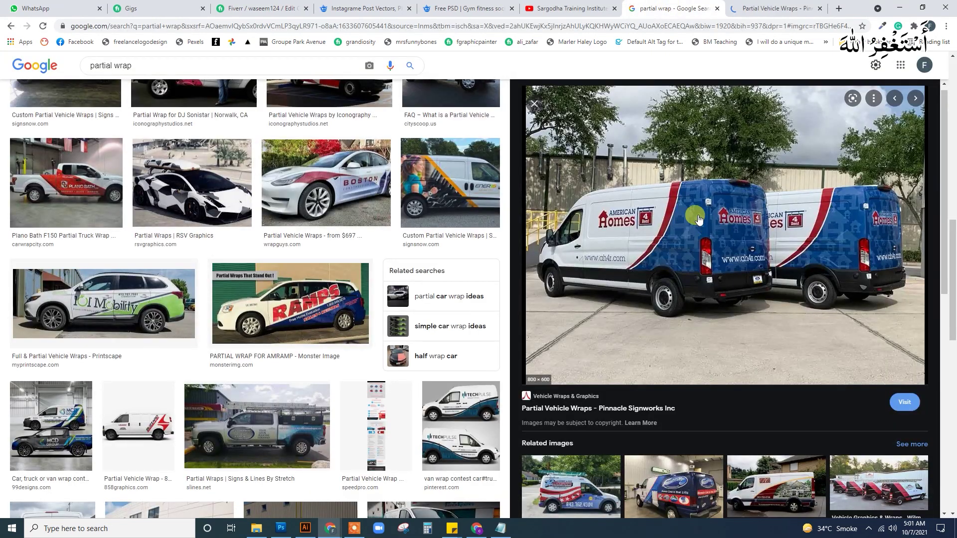
- Pen-draw a closed four-corner shape covering the rear of the van
click(305, 528)
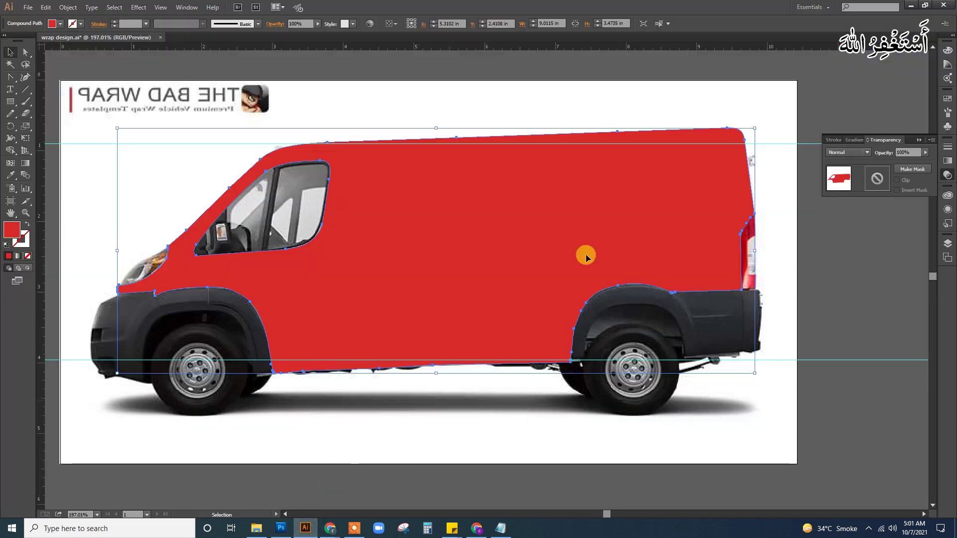
key(plus)
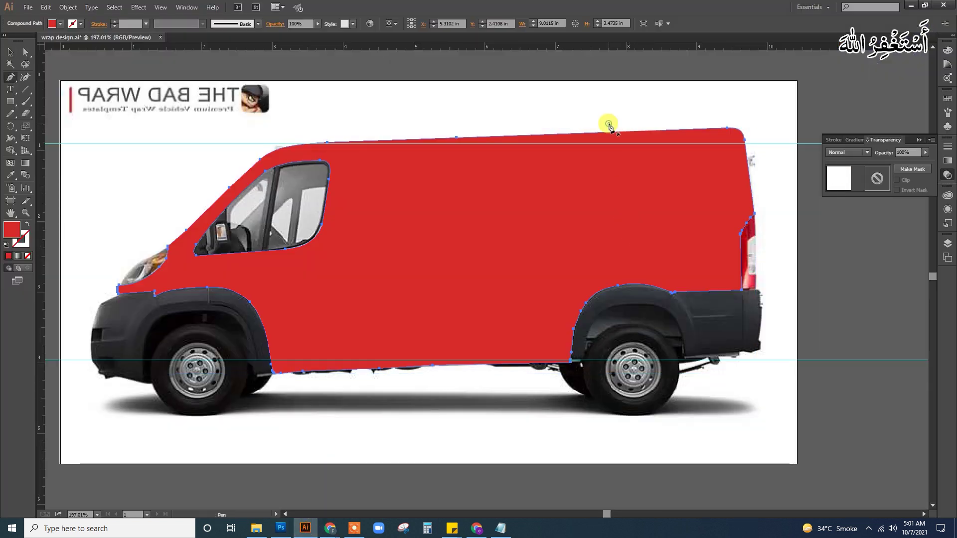
click(608, 125)
click(419, 403)
click(857, 396)
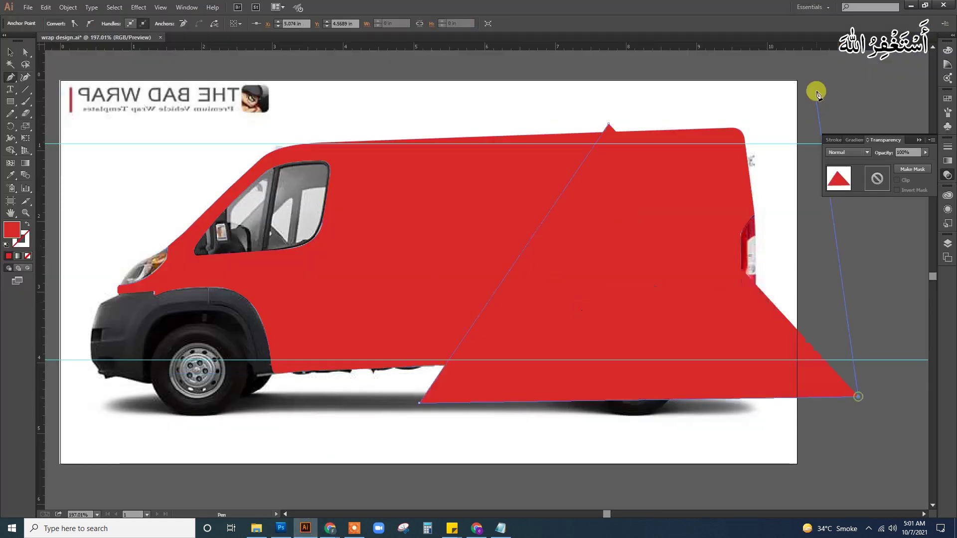
click(832, 96)
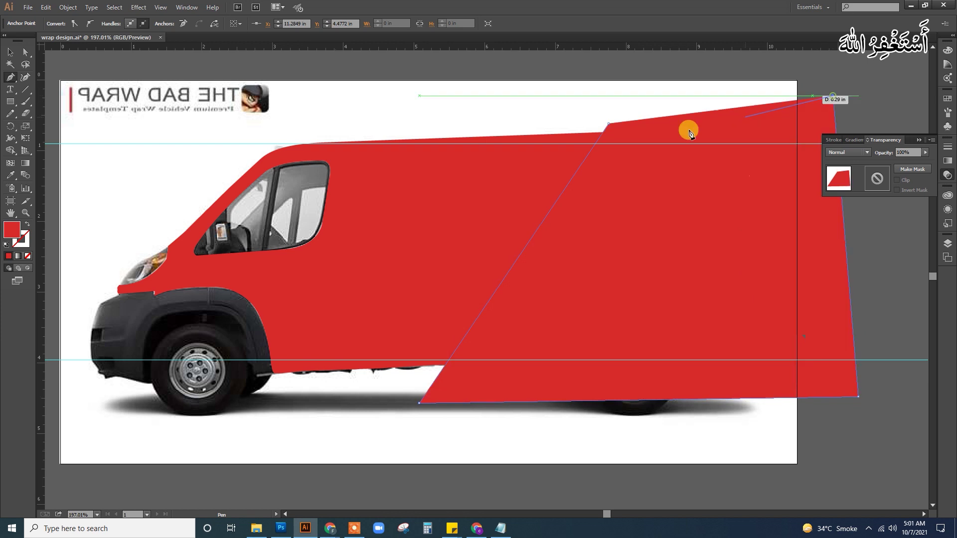
click(608, 125)
key(v)
- Bend the shape's front edge into a sweeping curve and align its corners to the van
drag(551, 216, 578, 222)
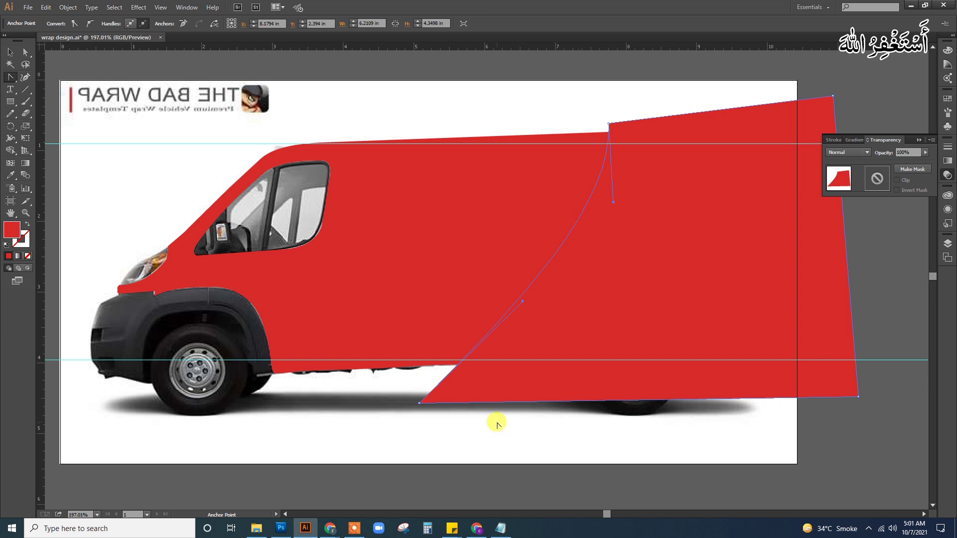
click(25, 77)
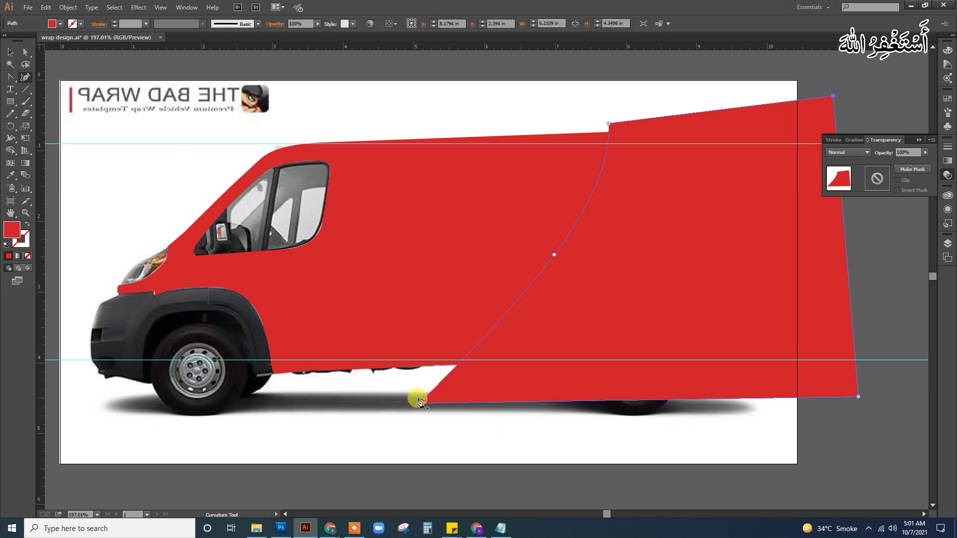
drag(421, 401, 426, 375)
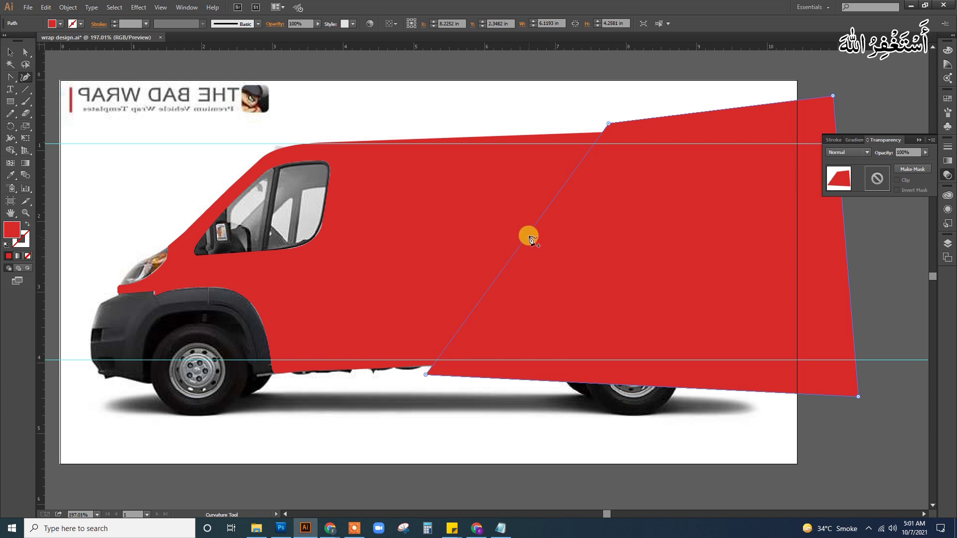
click(565, 248)
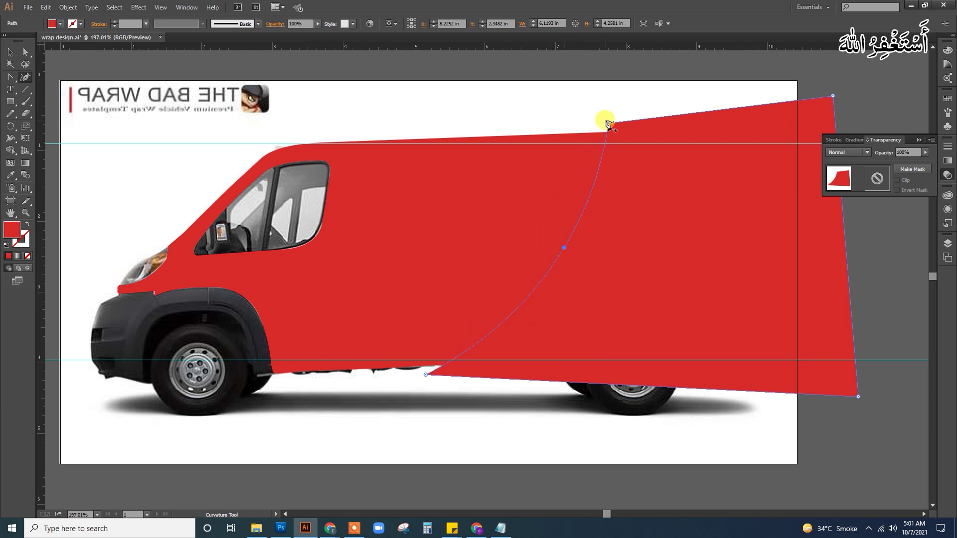
drag(610, 123, 666, 120)
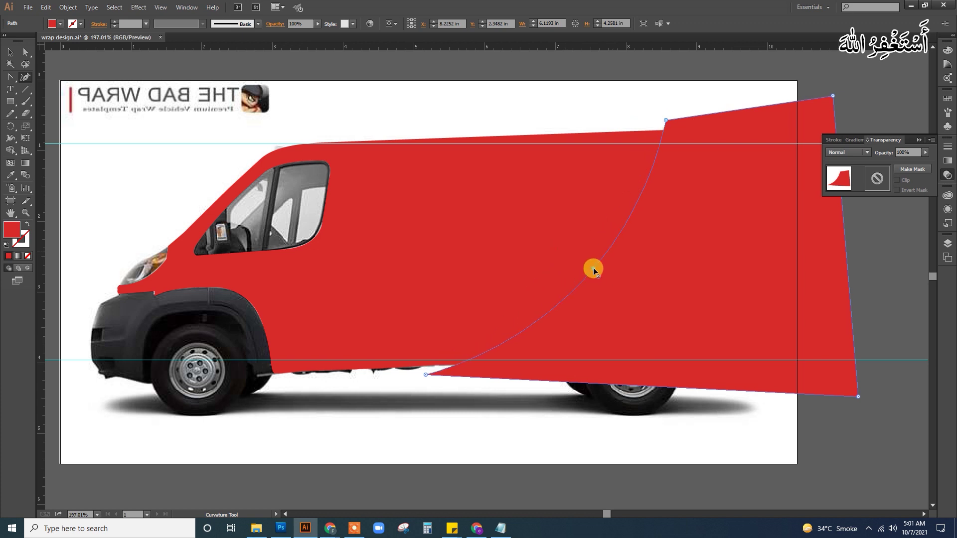
click(594, 269)
- Clip the red shape inside the van body outline with Make Clipping Mask
click(603, 443)
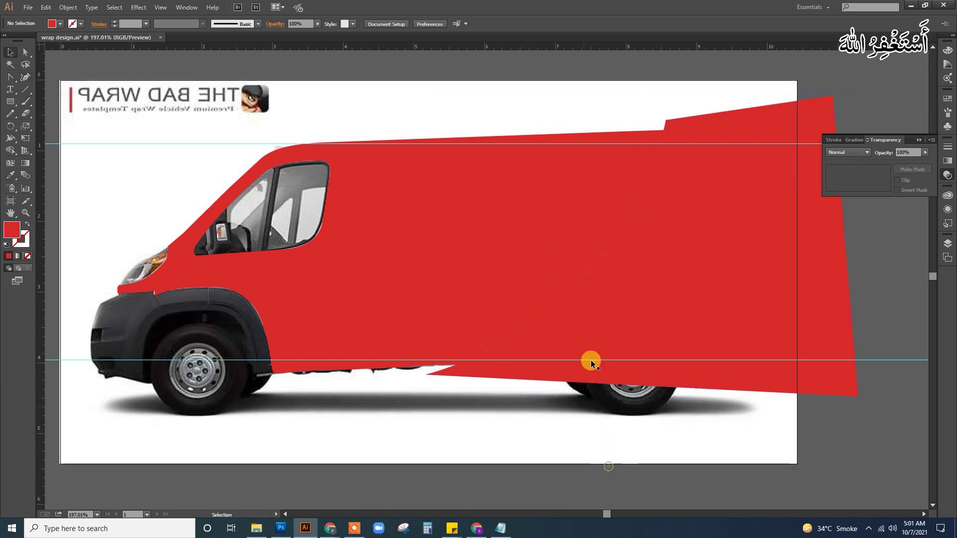
click(540, 237)
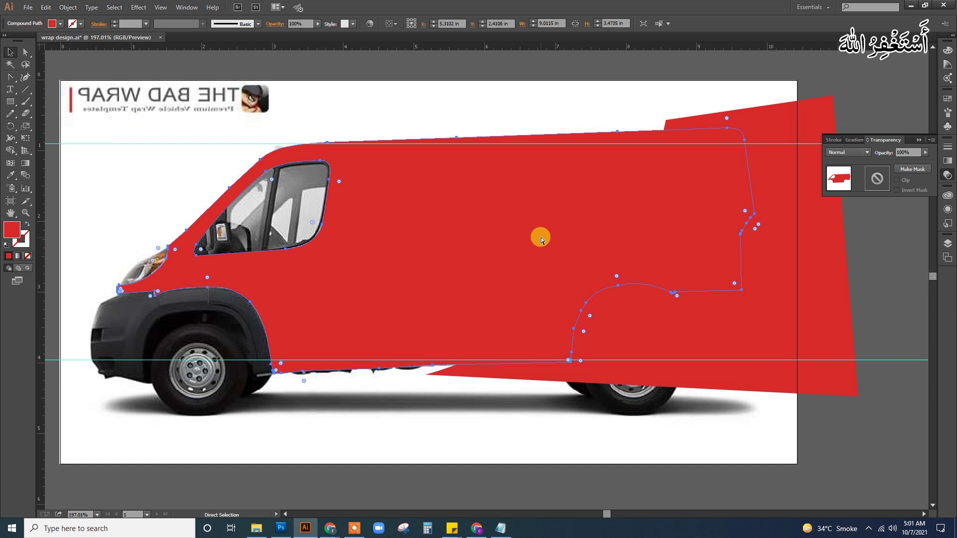
shift+click(780, 130)
right_click(781, 130)
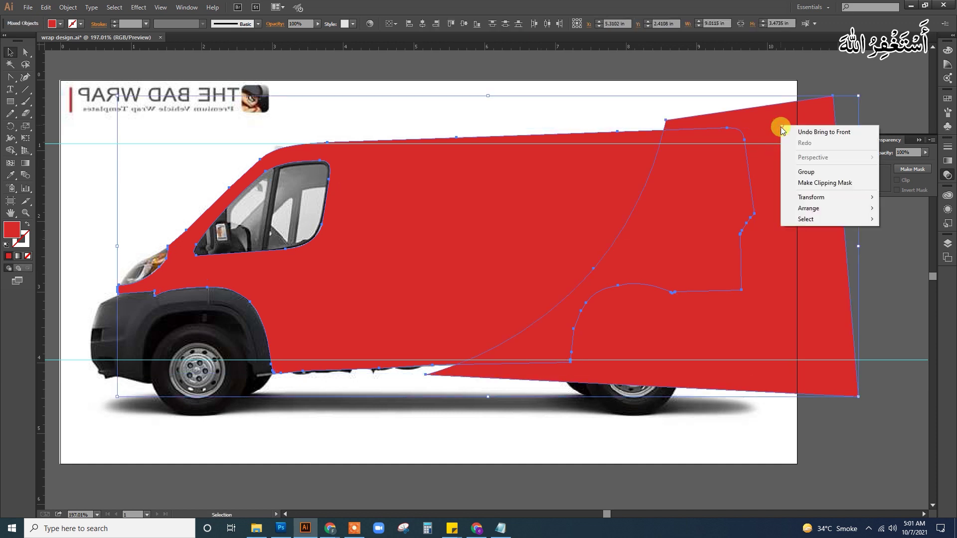
click(796, 183)
click(840, 279)
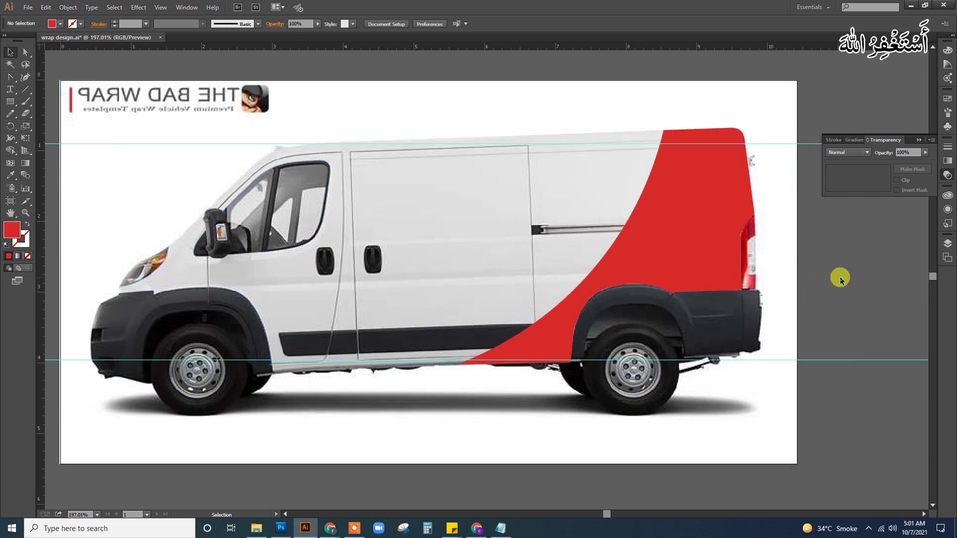
- Enter the clip group to edit the red wrap shape
click(653, 235)
double_click(679, 224)
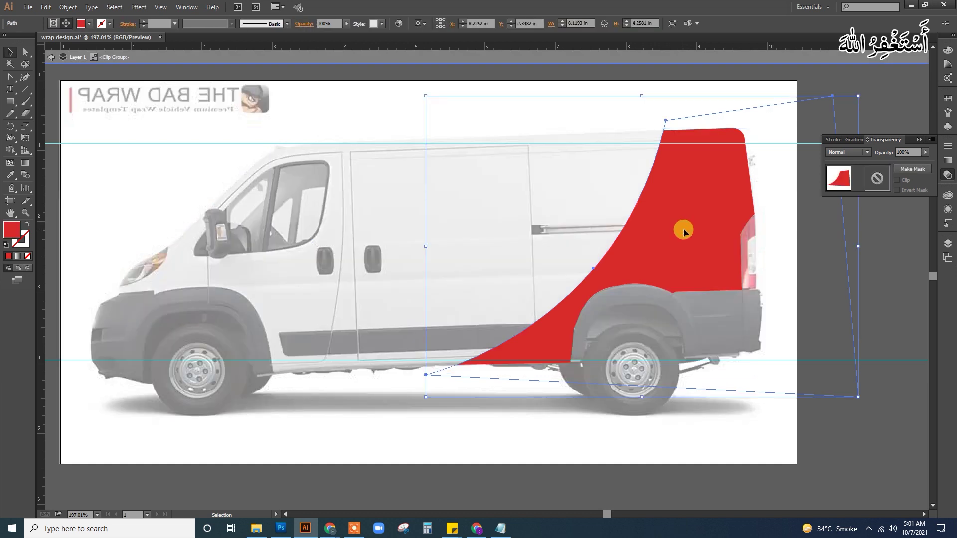
key(a)
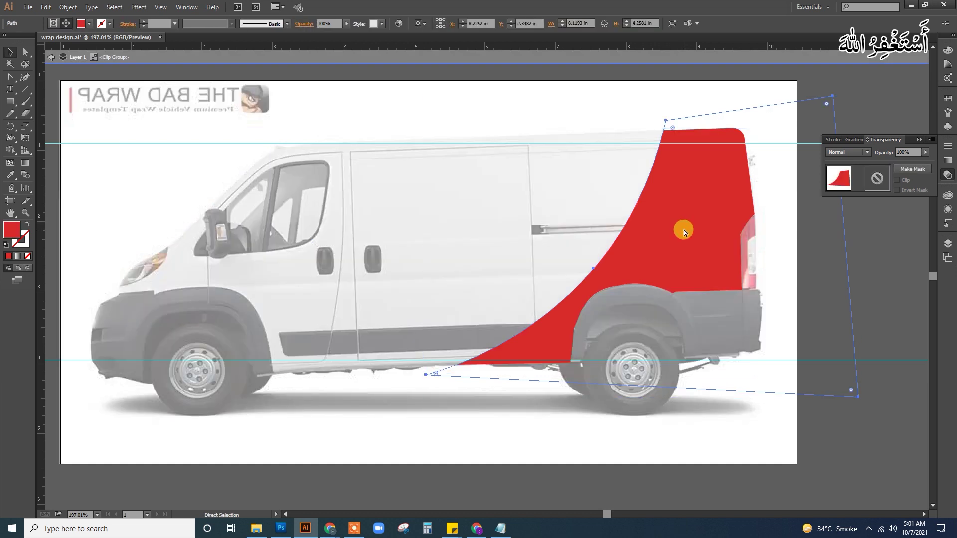
key(v)
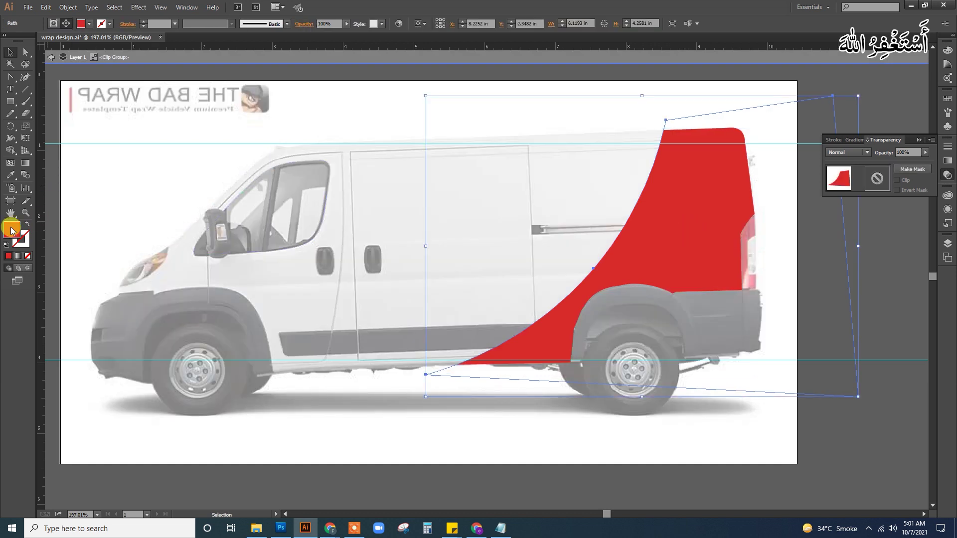
- Make a black copy behind the red shape, nudged left and down to show an edge
double_click(12, 230)
click(356, 317)
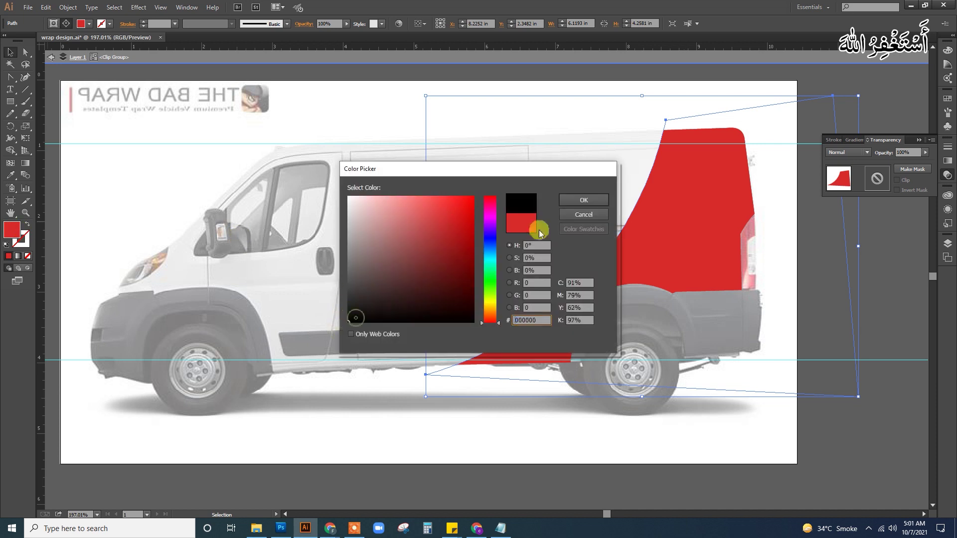
click(584, 201)
key(ctrl+z)
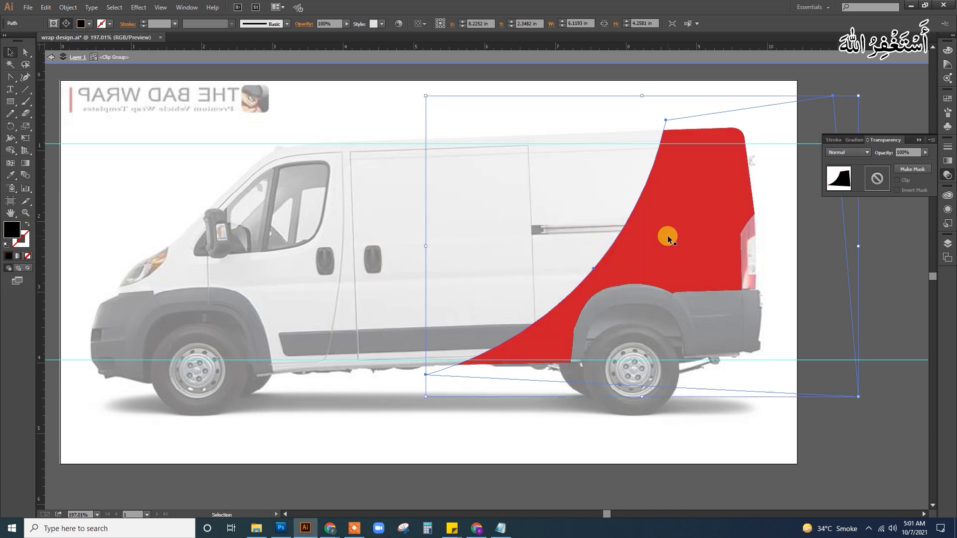
key(Left)
key(Left)
key(Left)
key(Left)
key(Left)
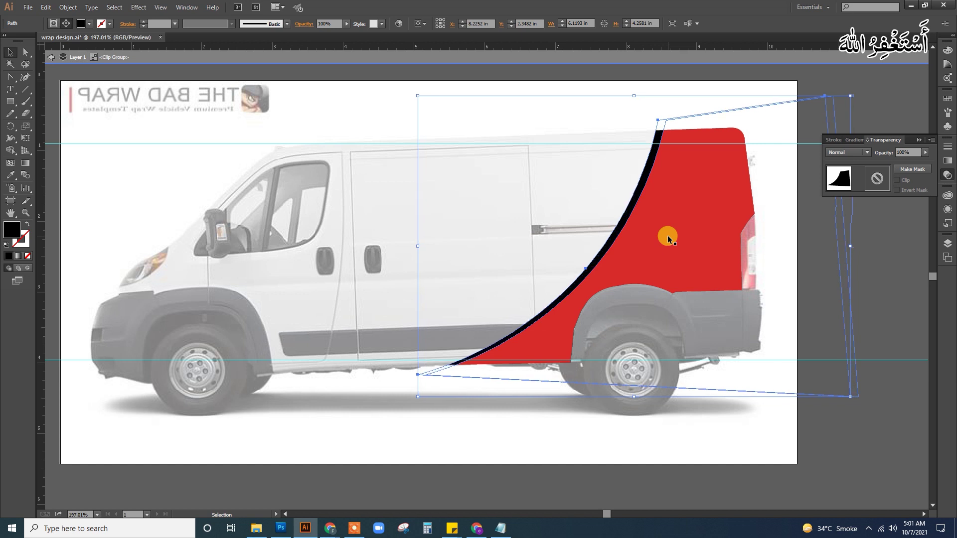
key(Left)
key(Left)
key(Left)
key(Left)
key(Left)
key(Down)
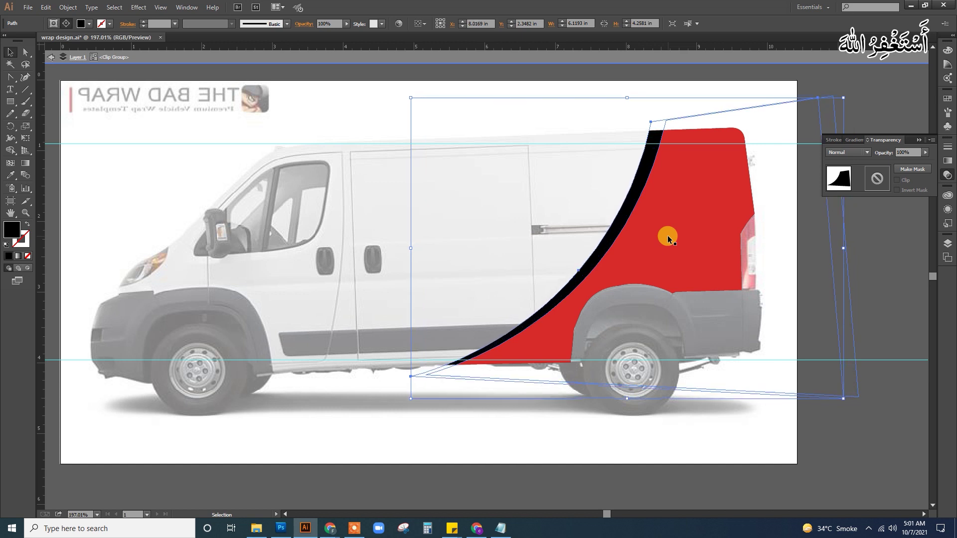
key(Down)
key(Down)
key(Left)
key(Left)
key(Left)
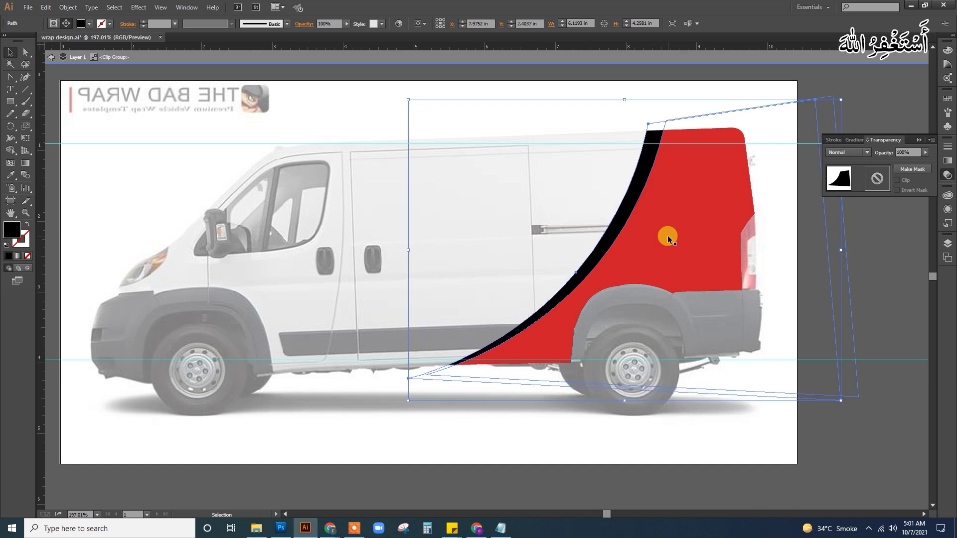
- Fill the next copy white and nudge it so a thin black stripe shows
key(a)
key(v)
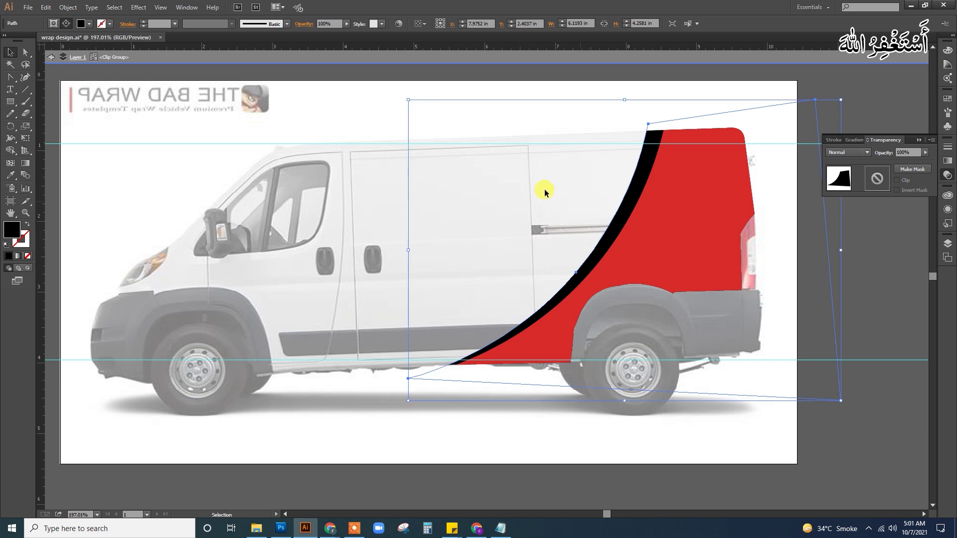
double_click(11, 230)
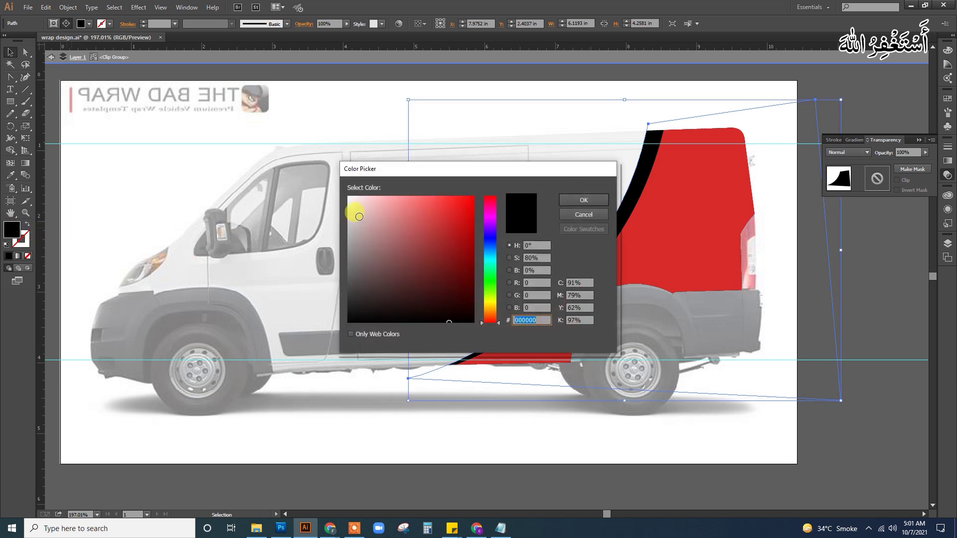
click(344, 189)
click(573, 197)
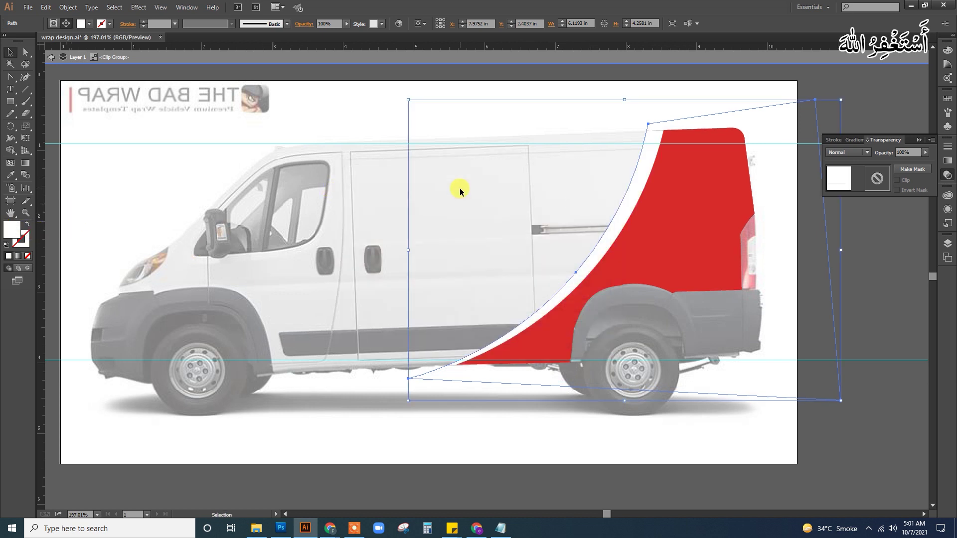
key(Right)
key(Right)
key(Right)
key(Right)
key(Right)
key(Right)
key(Left)
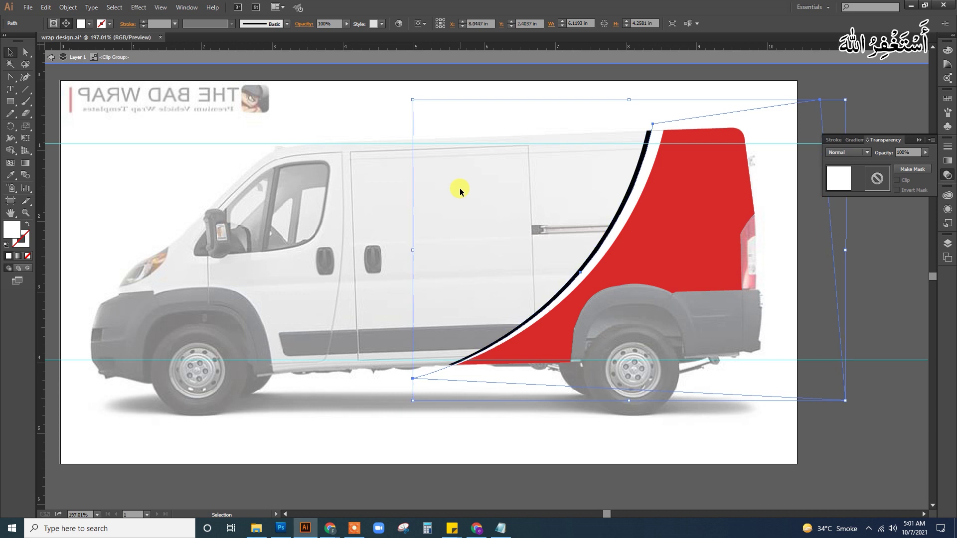
key(Up)
key(Up)
key(Down)
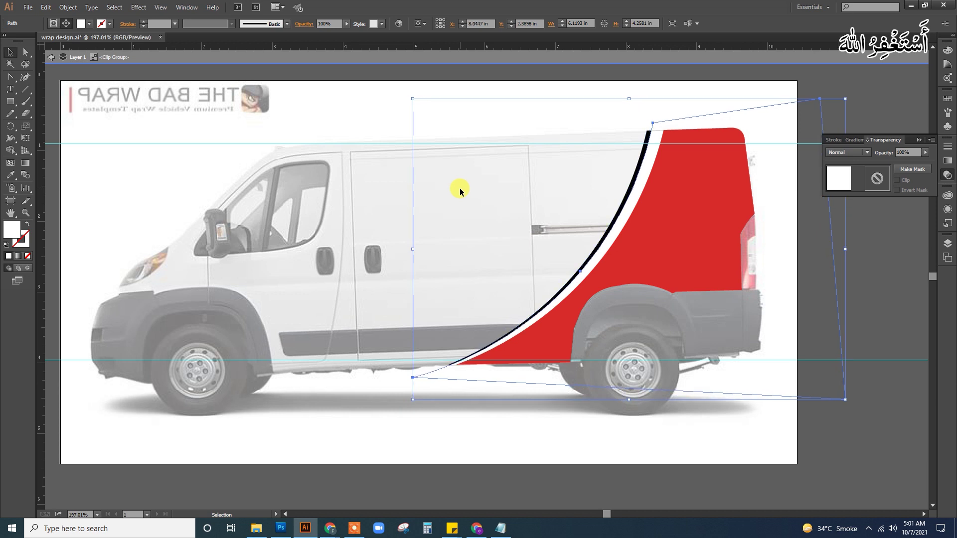
- Add an outer black stripe, nudged right and up to leave a white gap
key(a)
key(v)
double_click(15, 241)
click(349, 322)
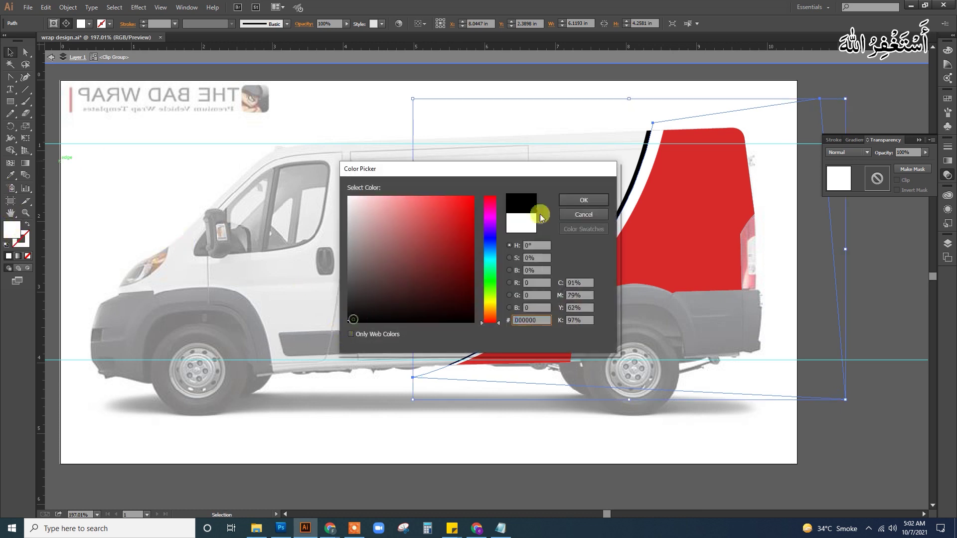
key(Return)
key(Right)
key(Right)
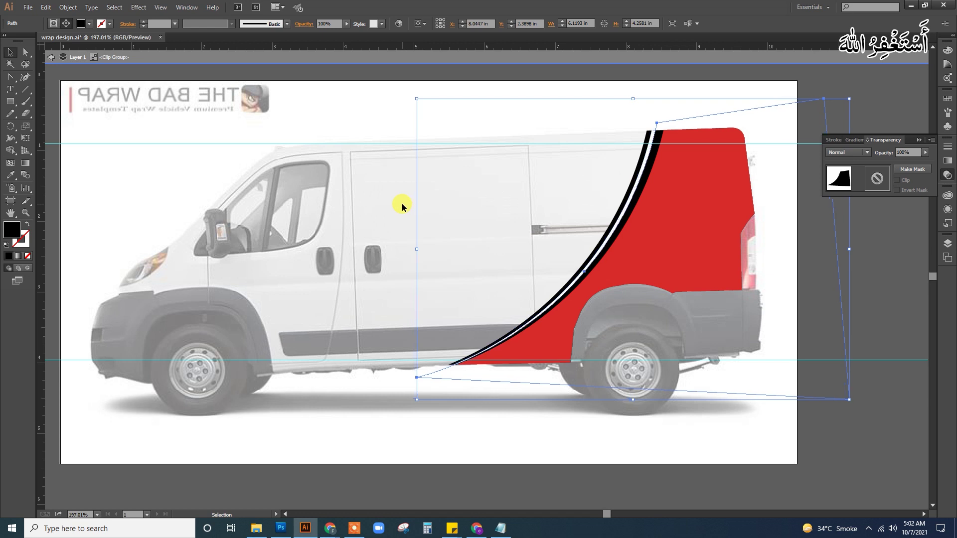
key(Right)
key(Right)
key(Right)
key(Right)
key(Up)
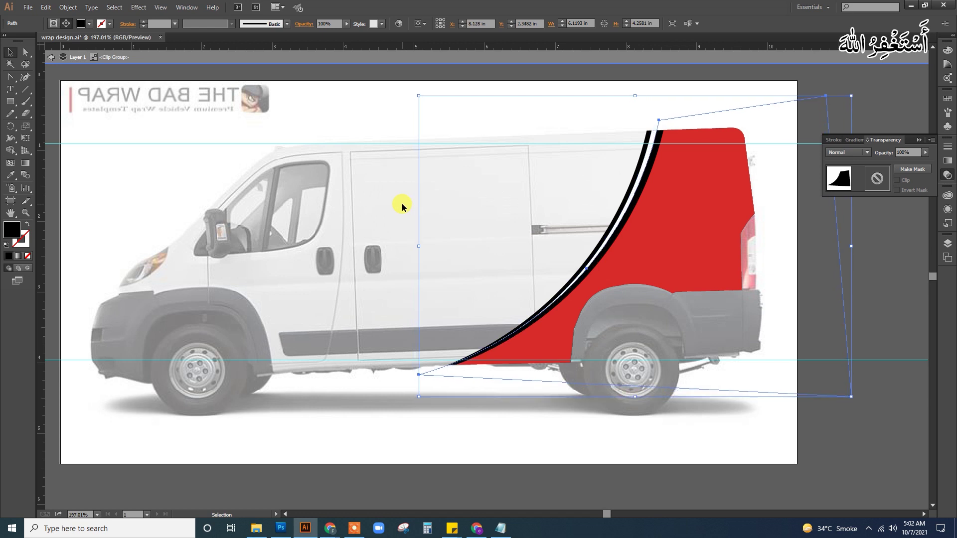
key(Up)
key(Up)
key(Up)
- Exit the clip group, select the van photo, and bring up the Place dialog
double_click(882, 258)
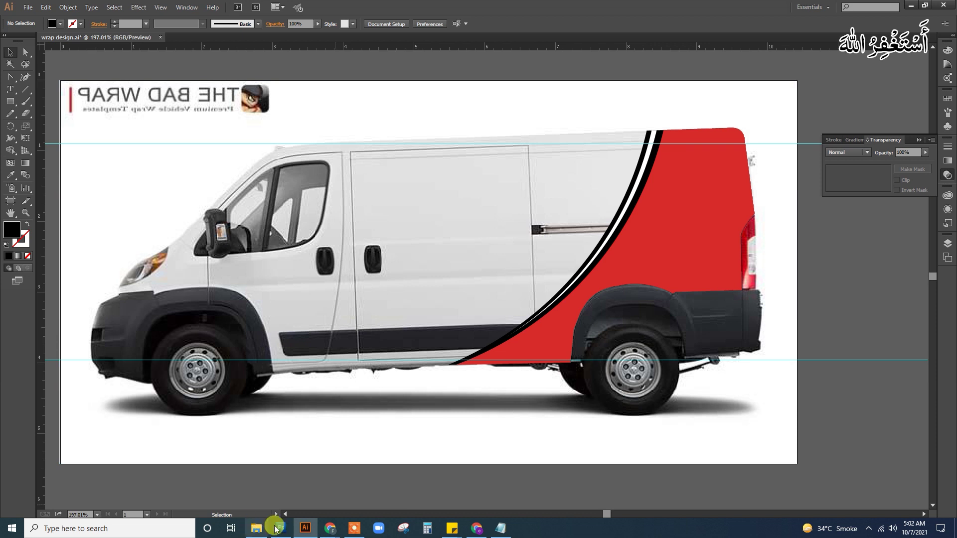
click(469, 228)
key(alt+f)
key(l)
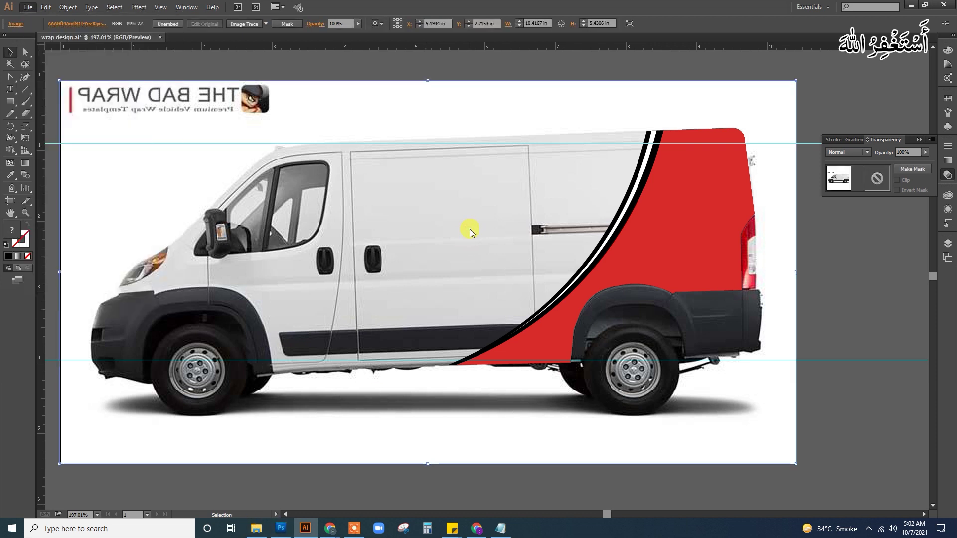
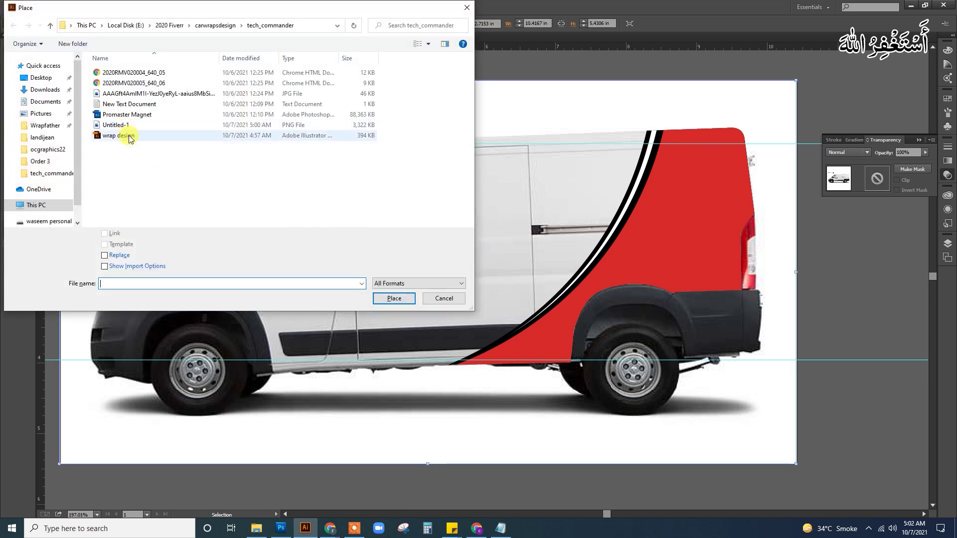
- Place the Untitled-1 logo image, picking it from the Large icons view
click(124, 126)
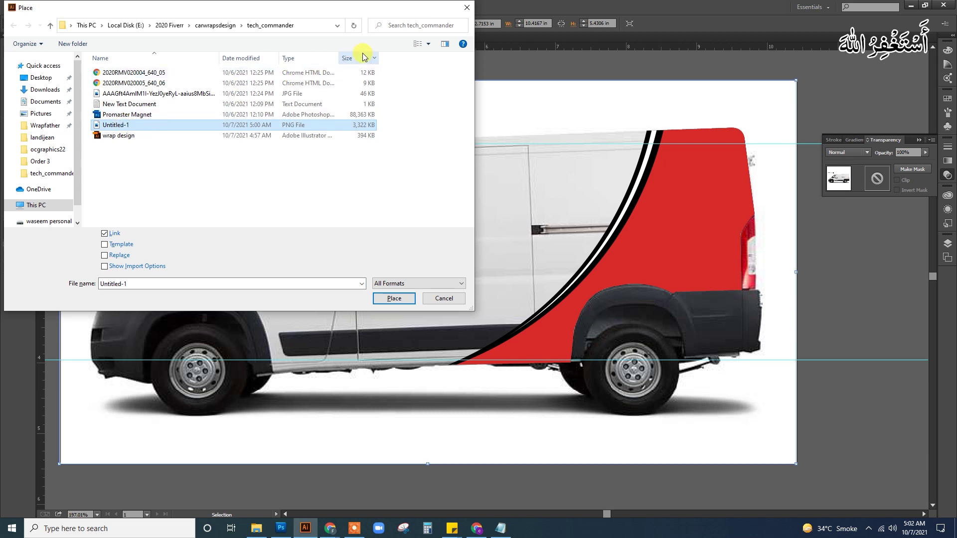
click(428, 44)
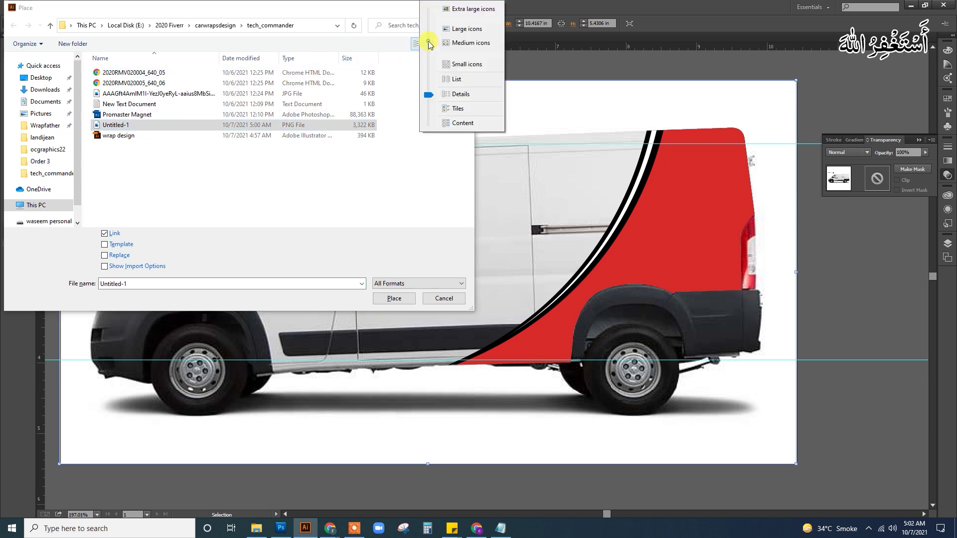
click(468, 29)
click(392, 91)
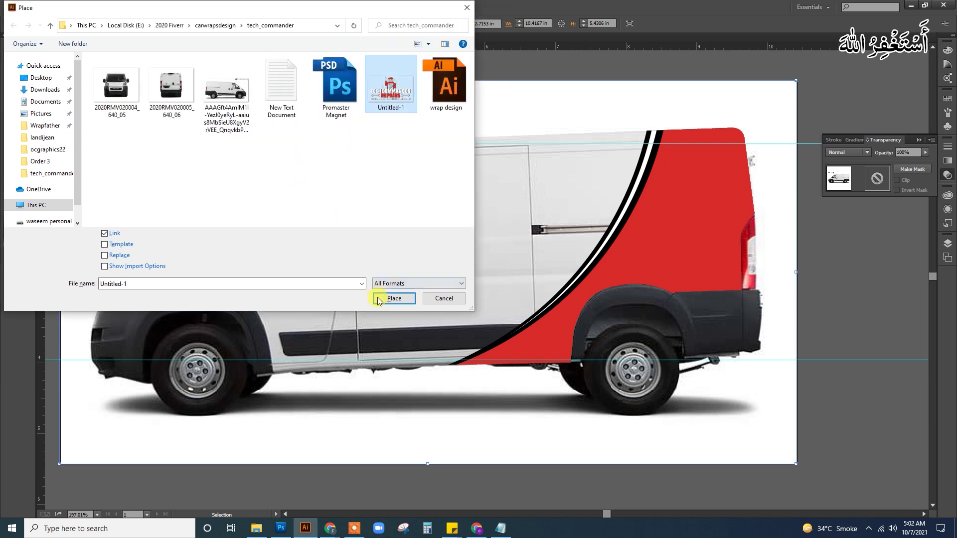
click(393, 299)
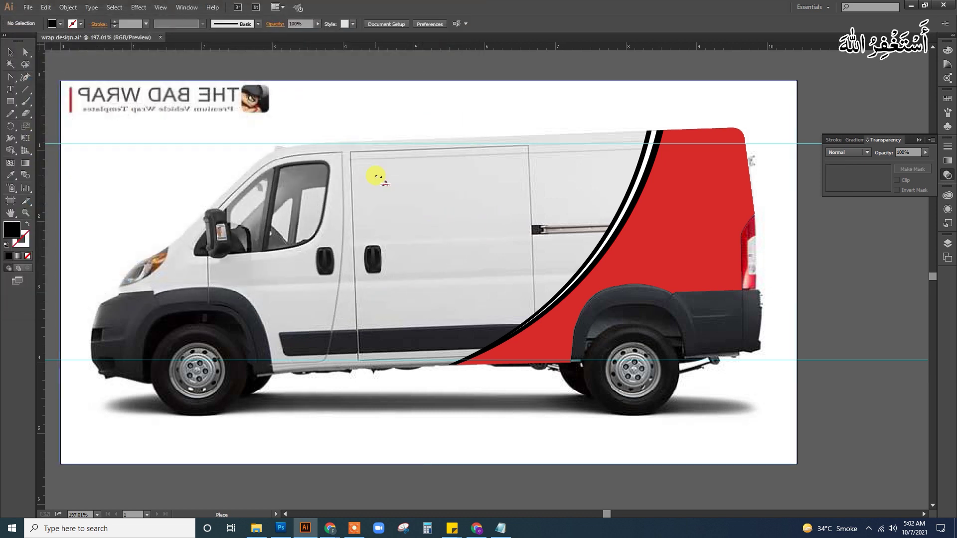
- Size the placed logo on the van's side and zoom in on it
mouse_move(375, 175)
mouse_down()
mouse_move(591, 310)
mouse_move(599, 270)
mouse_move(567, 287)
mouse_move(567, 273)
mouse_up()
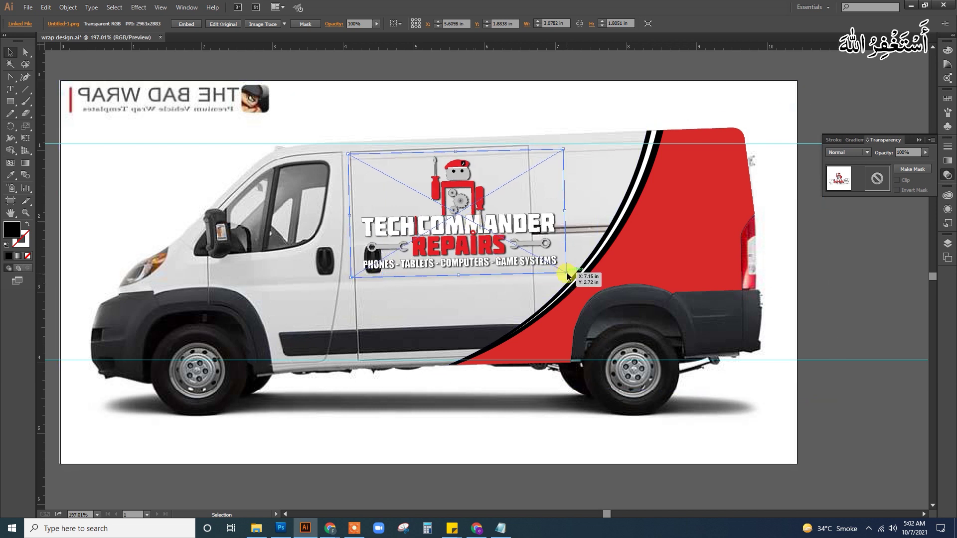
click(771, 262)
key(z)
drag(230, 119, 785, 369)
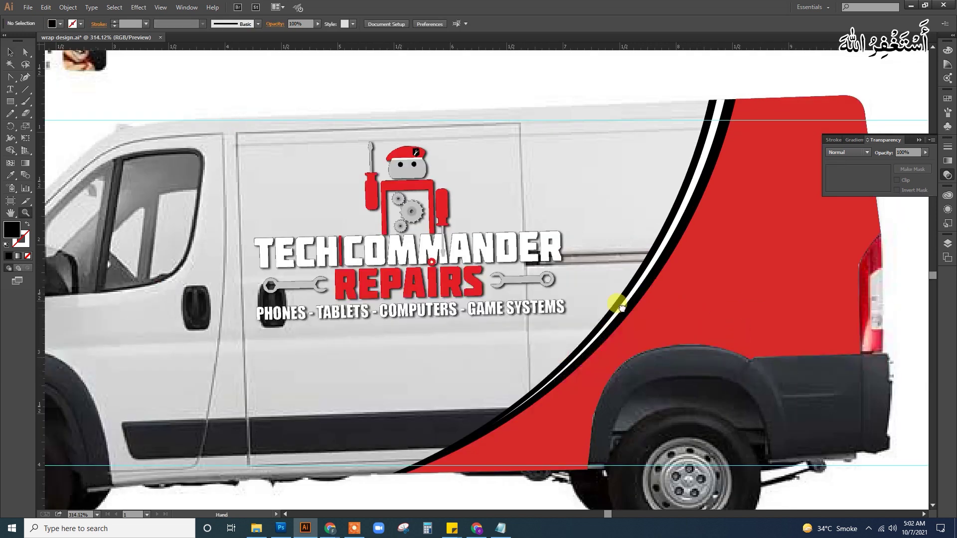
scroll(570, 325, right, 3)
- Draw a black rectangle over the logo, undoing a trial corner adjustment
key(v)
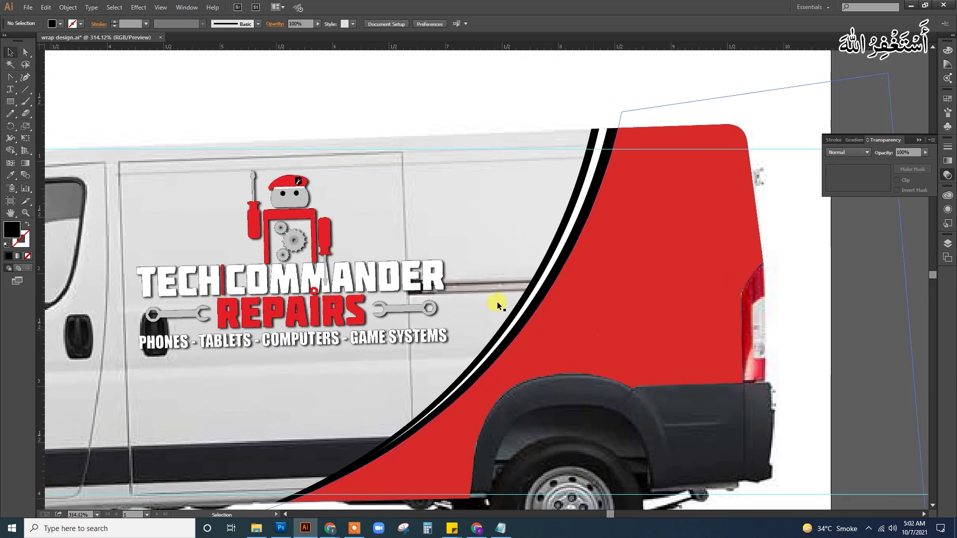
key(m)
mouse_move(116, 186)
mouse_down()
mouse_move(680, 277)
mouse_move(673, 342)
mouse_up()
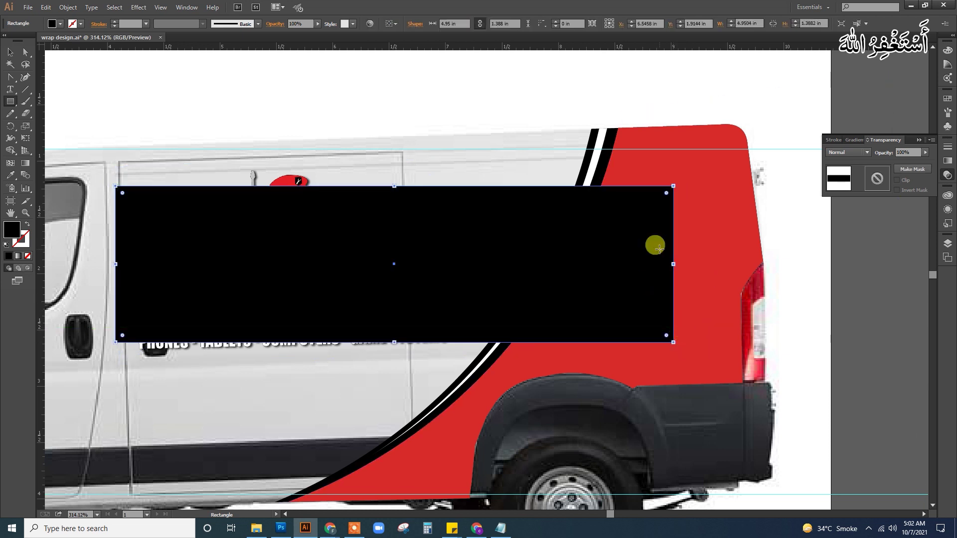
key(a)
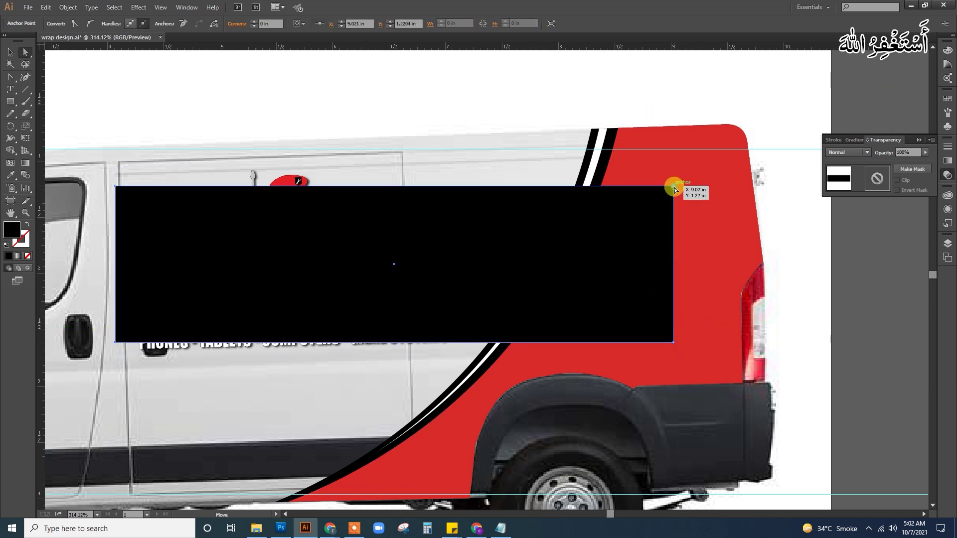
drag(673, 186, 673, 165)
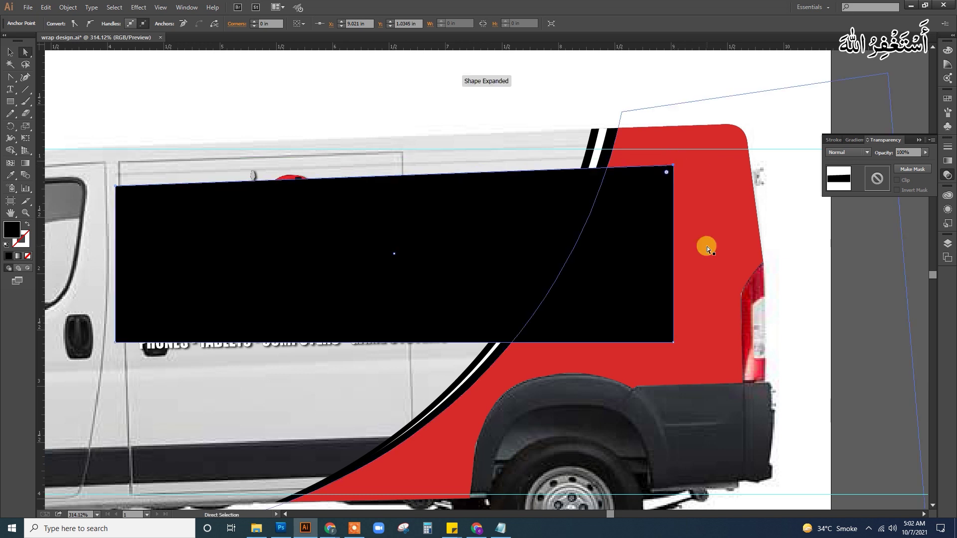
key(ctrl+z)
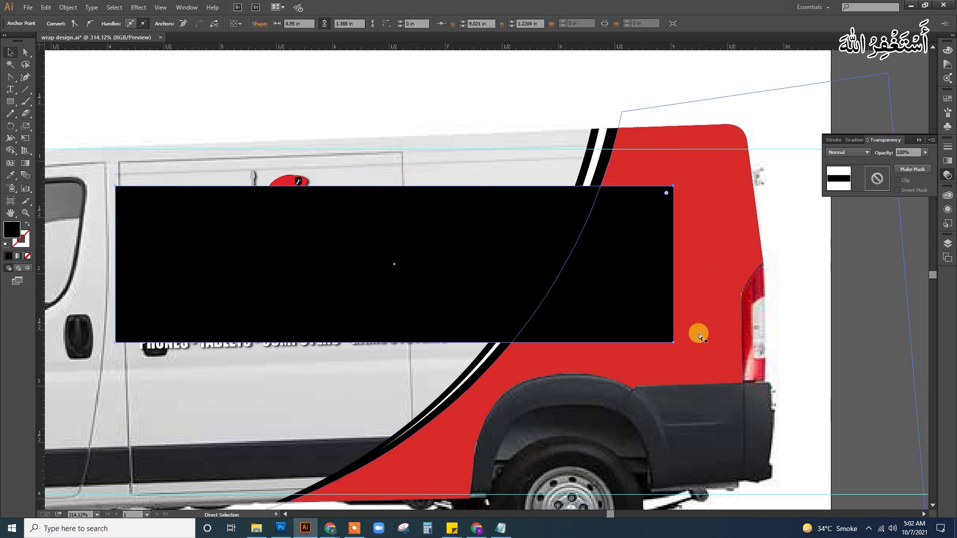
key(ctrl+z)
key(ctrl+shift+z)
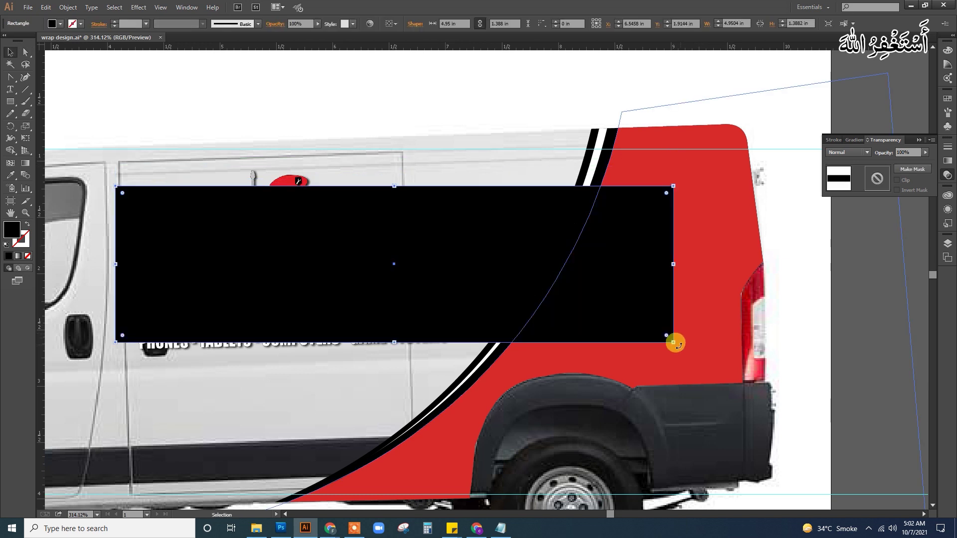
- Tilt the black rectangle about 3 degrees and round its corners into a pill
drag(673, 343, 675, 328)
drag(409, 242, 416, 228)
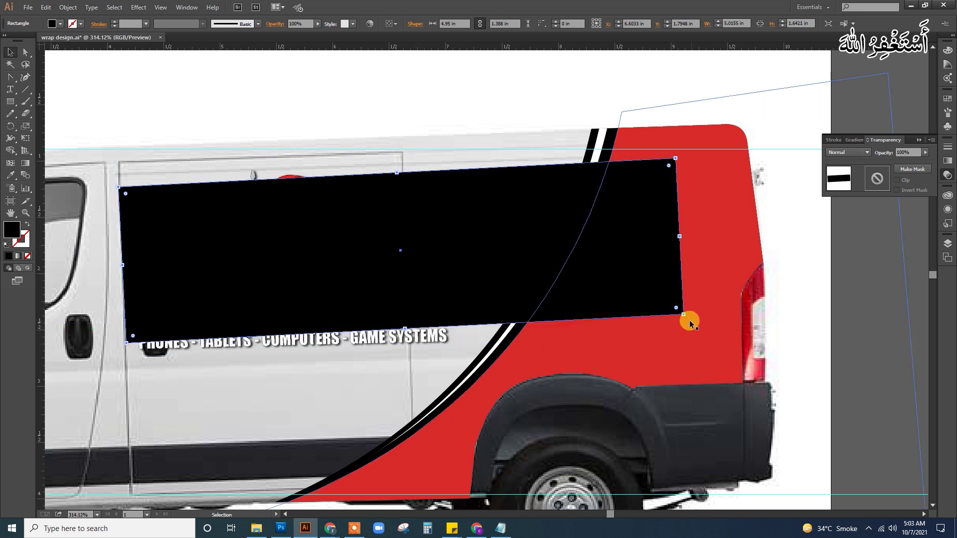
drag(685, 314, 684, 319)
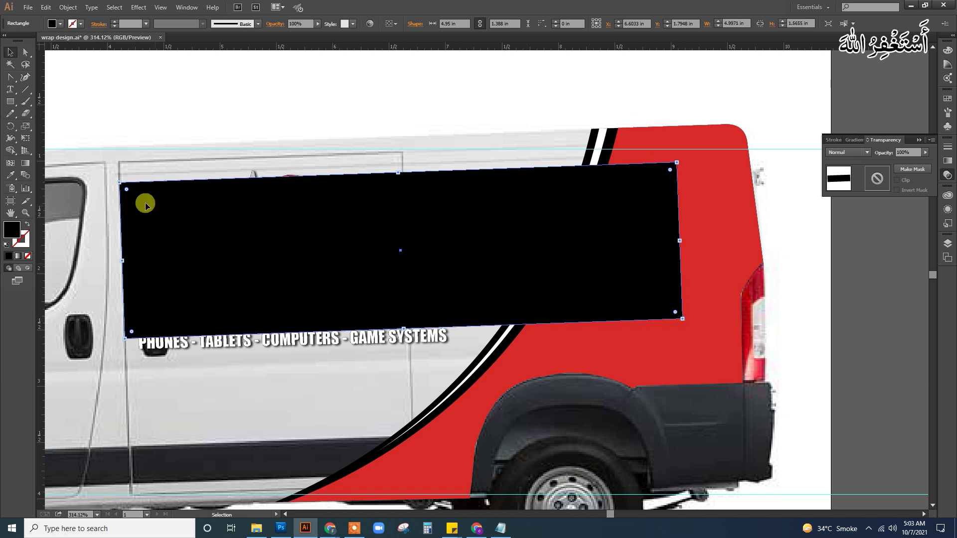
drag(127, 189, 273, 227)
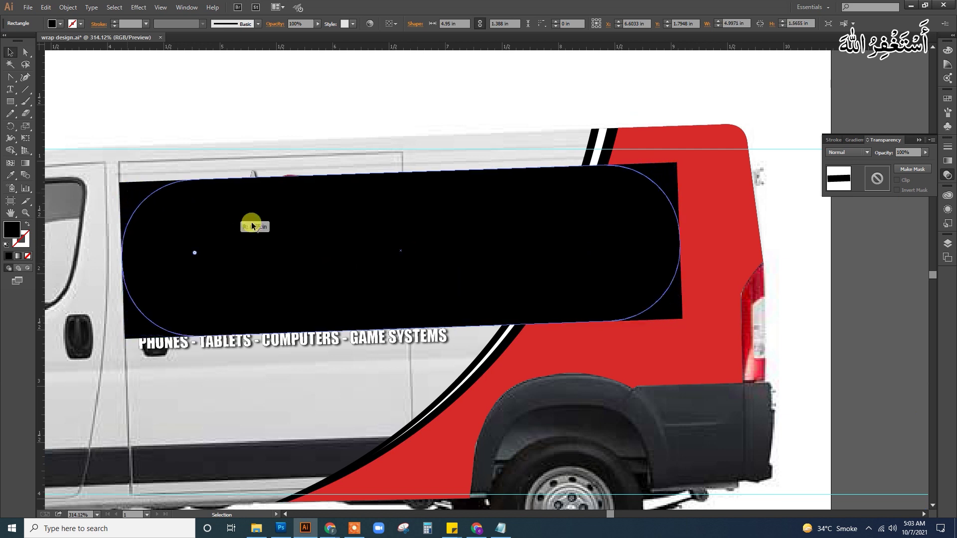
- Bring the logo in front of the pill, shrink it, and move it to the pill's right
click(330, 329)
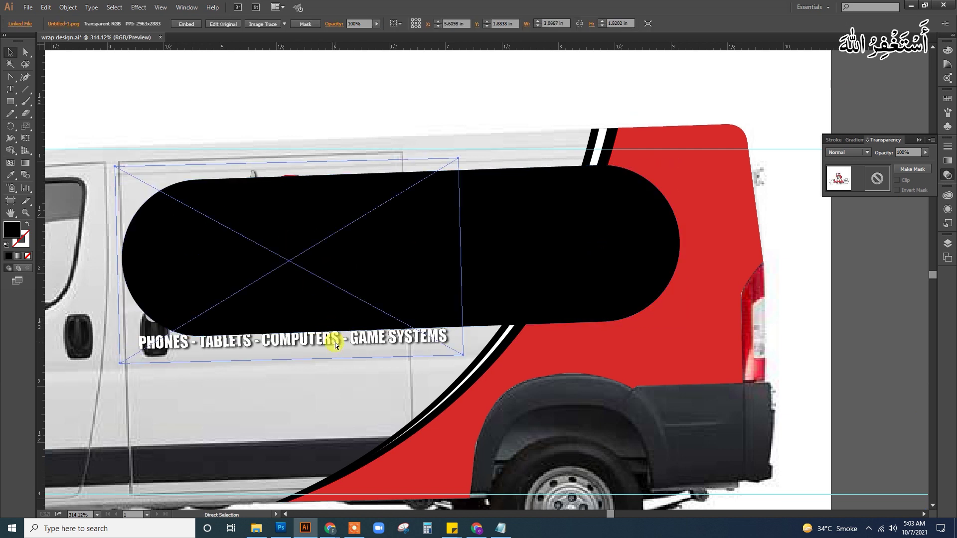
key(ctrl+shift+bracketright)
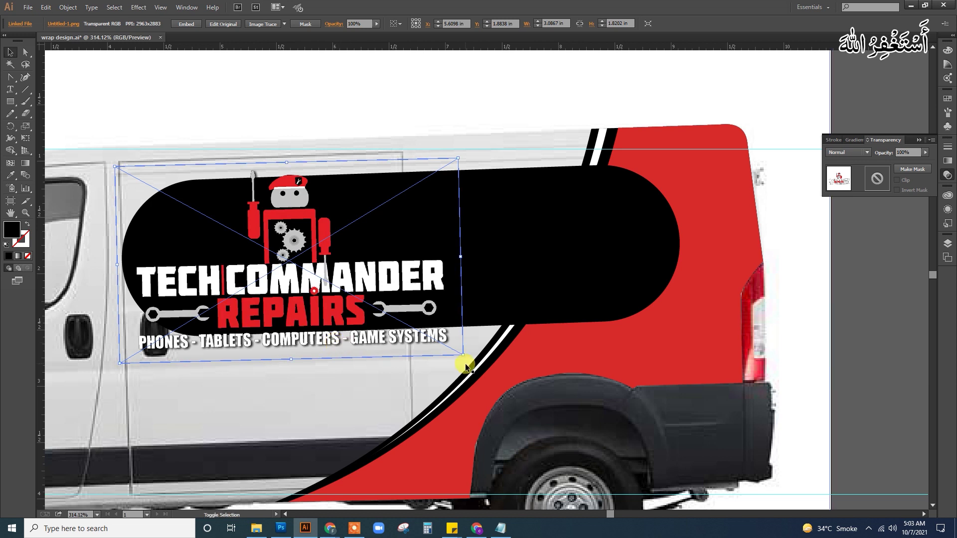
drag(462, 352, 419, 329)
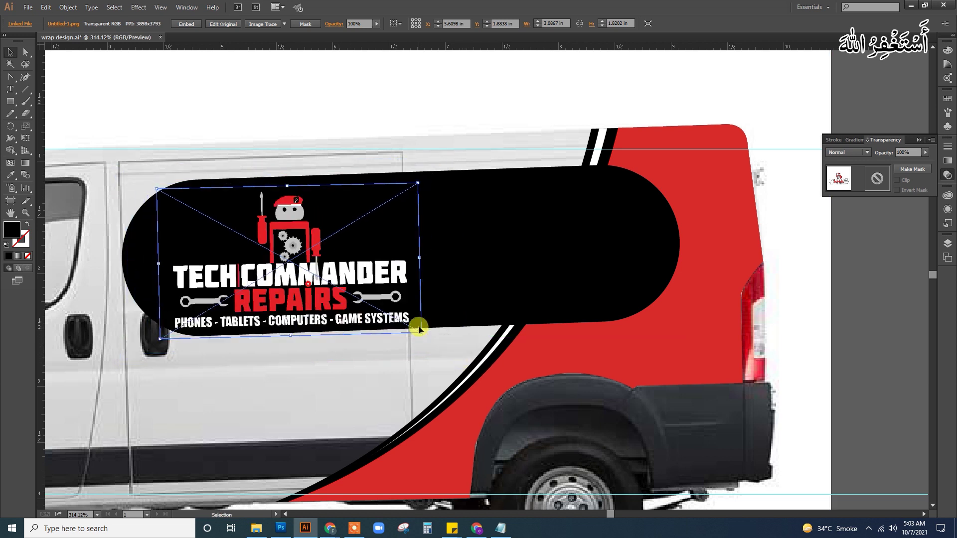
drag(349, 279, 547, 282)
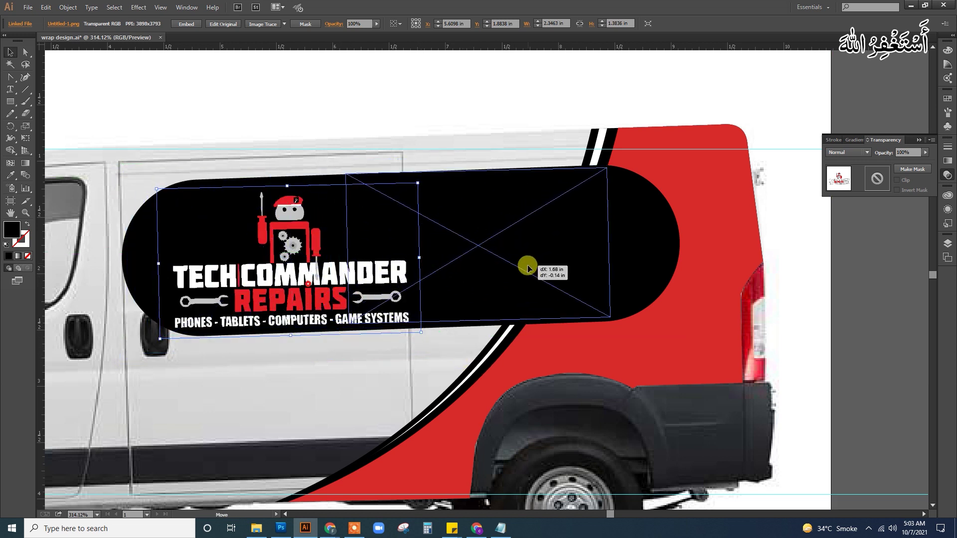
click(607, 315)
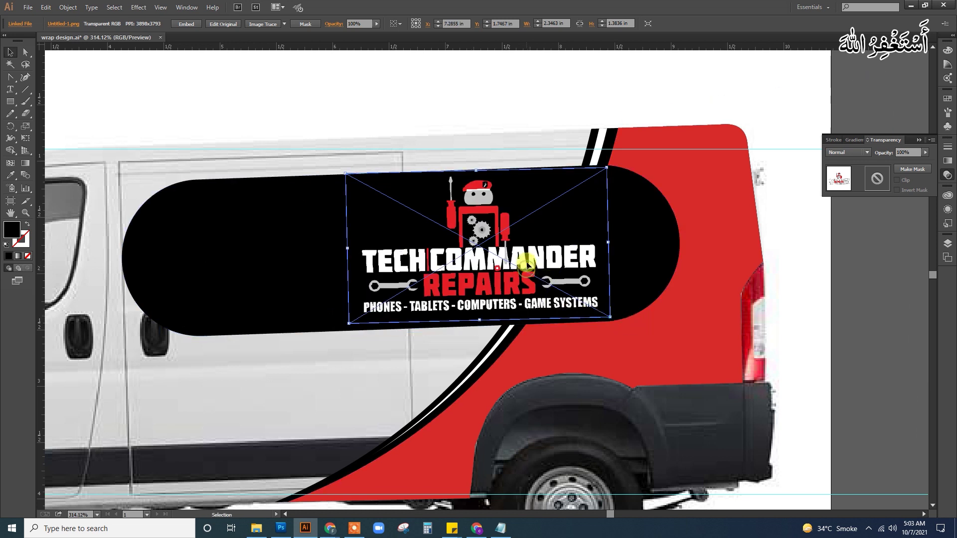
- Narrow the pill from both ends, then zoom in on the van's rear
click(135, 267)
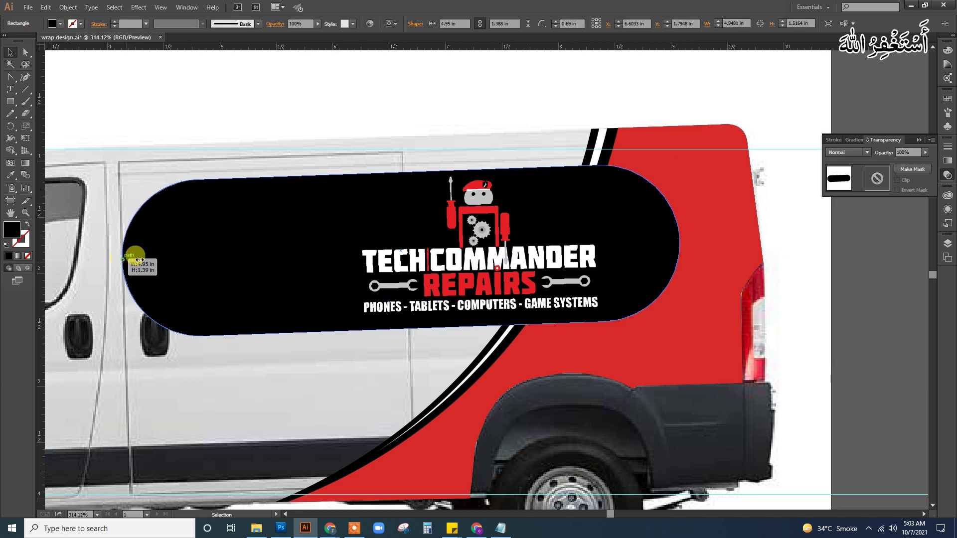
mouse_move(123, 257)
mouse_down()
mouse_move(325, 258)
mouse_move(304, 254)
mouse_up()
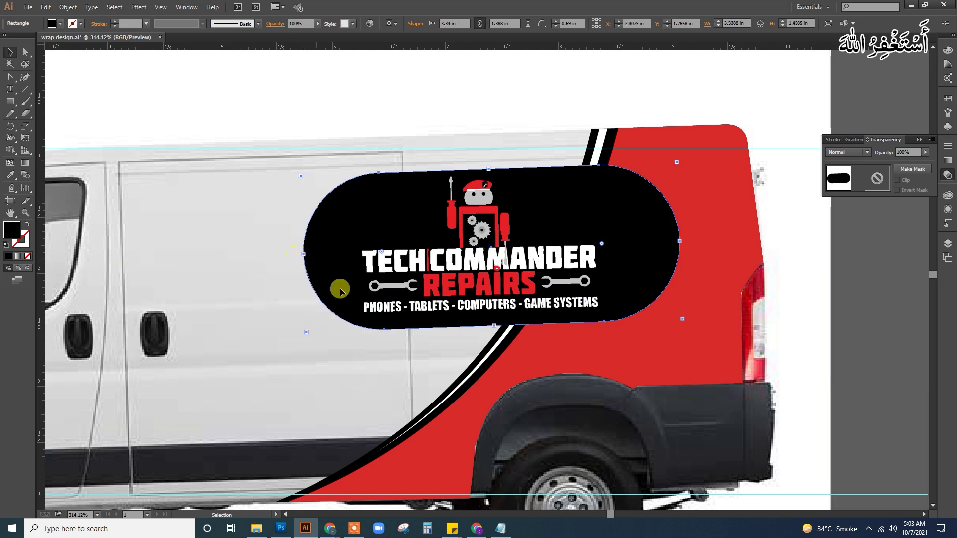
scroll(711, 306, right, 1)
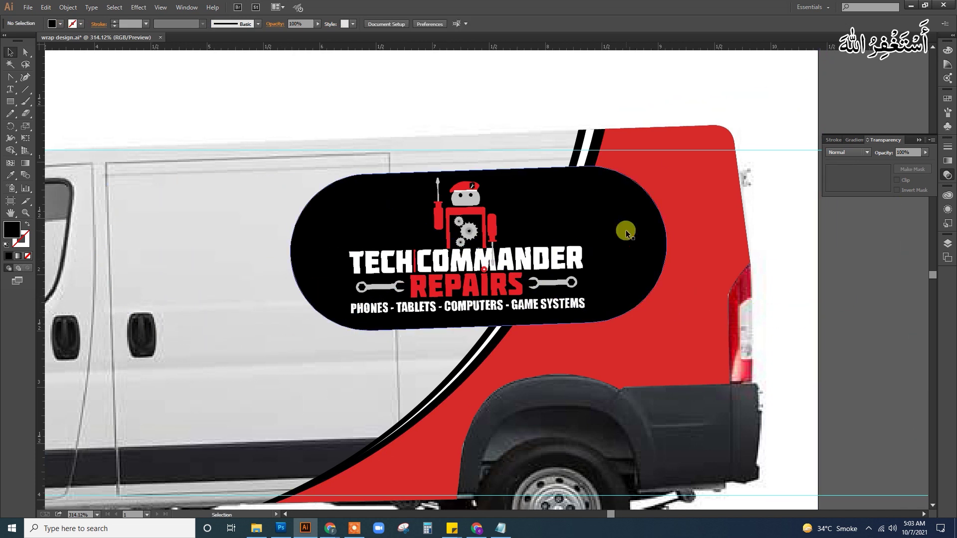
drag(666, 241, 641, 241)
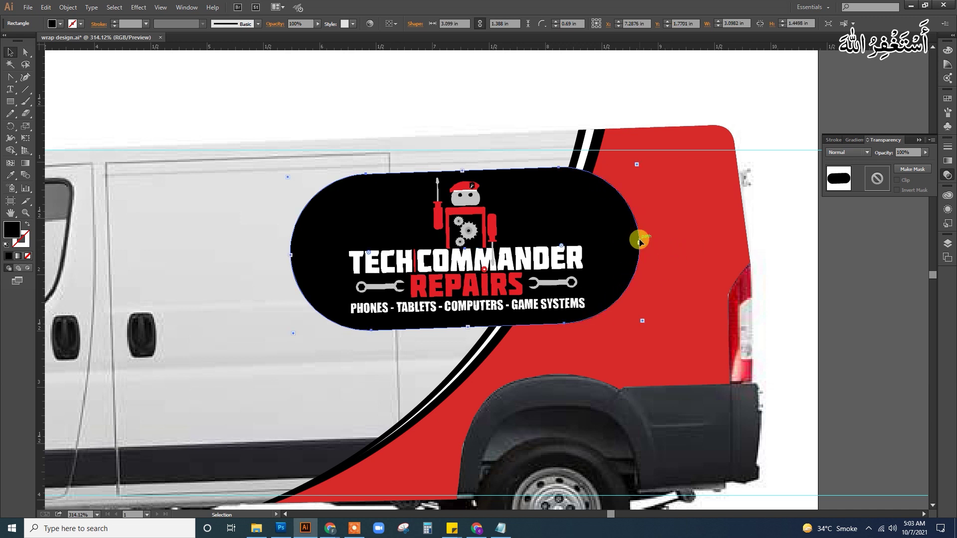
click(505, 269)
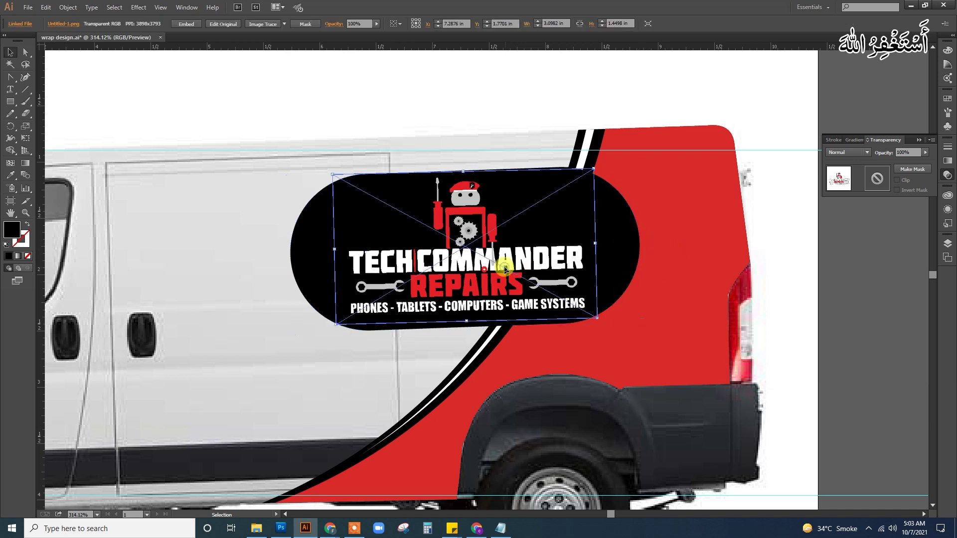
click(828, 306)
key(ctrl+minus)
key(ctrl+minus)
key(ctrl+minus)
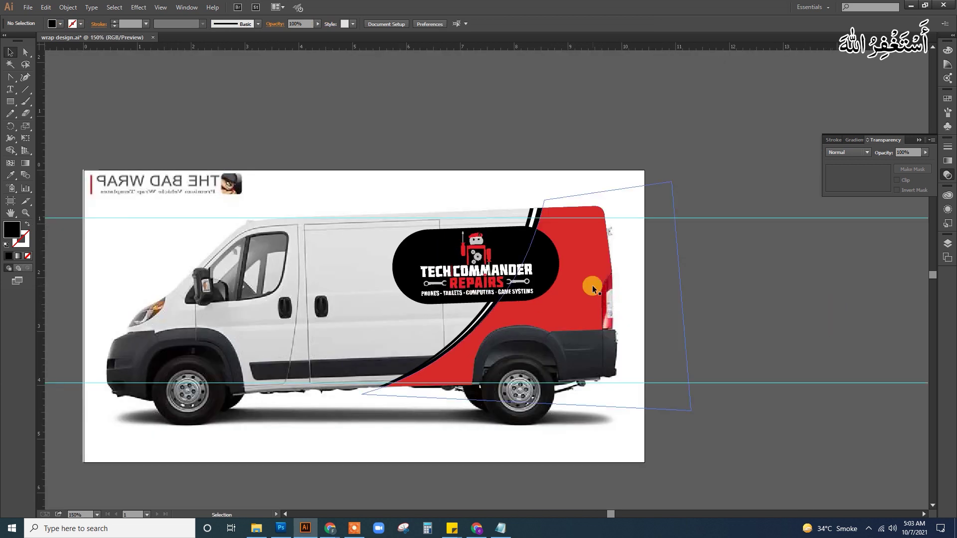
drag(199, 189, 613, 444)
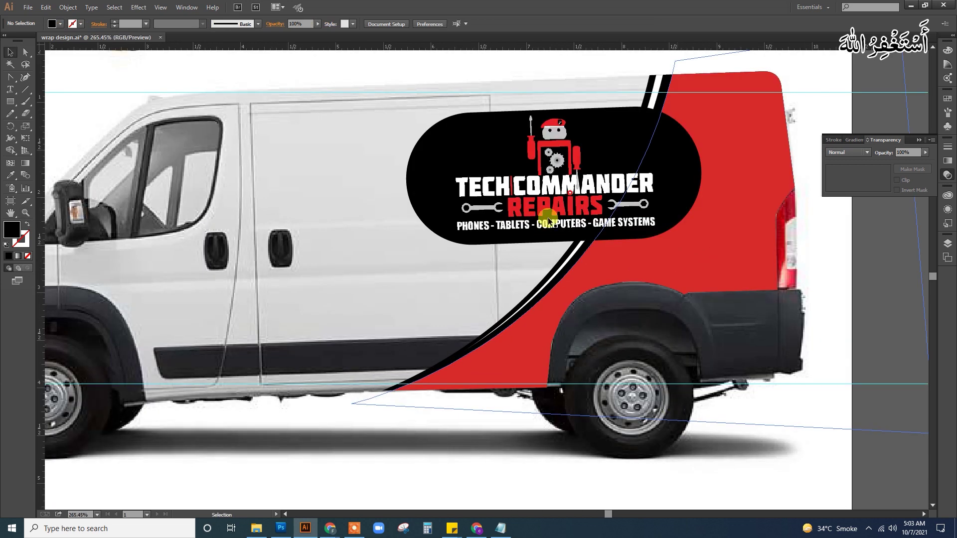
- Move the pill inside the red panel group, stretch it right, and send it behind the panel
click(424, 152)
key(Delete)
double_click(731, 177)
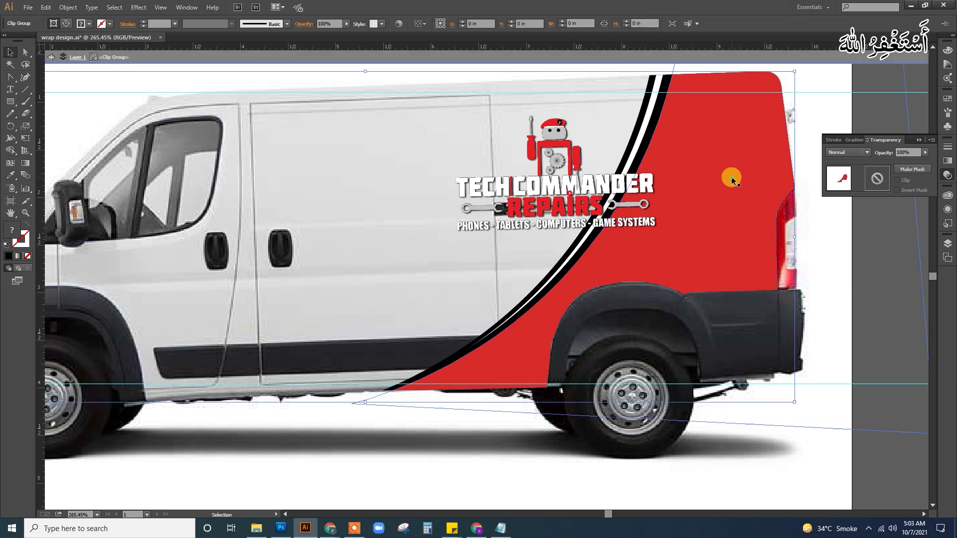
key(ctrl+v)
drag(463, 229, 550, 160)
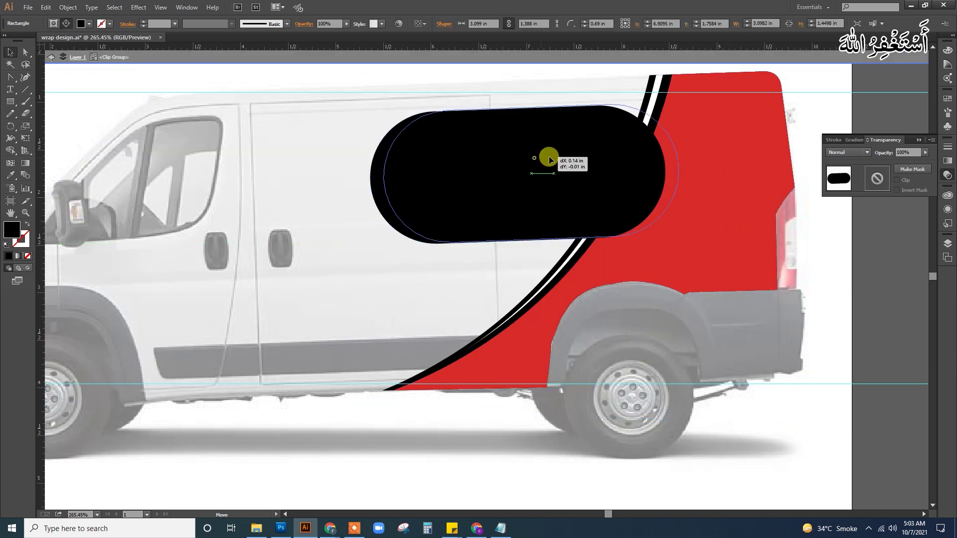
drag(678, 172, 778, 169)
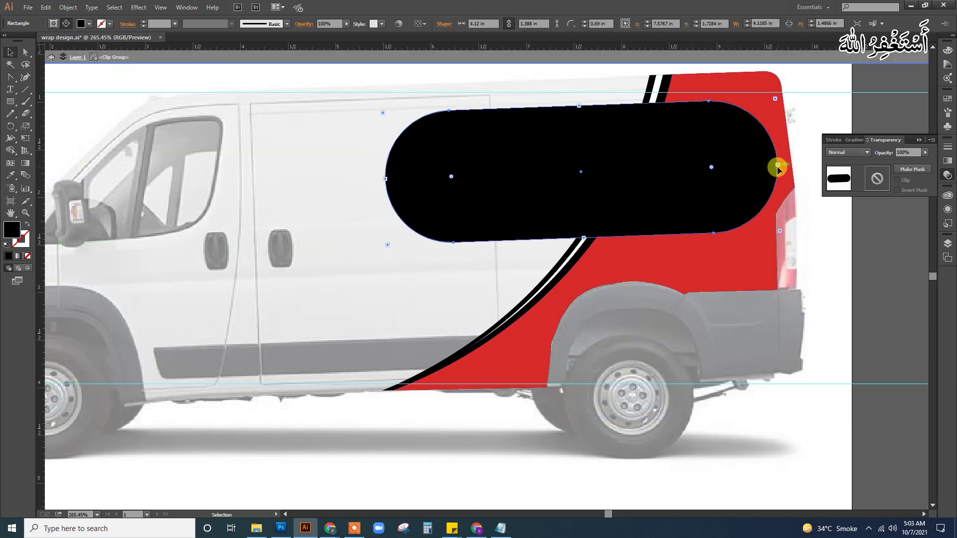
key(ctrl+bracketleft)
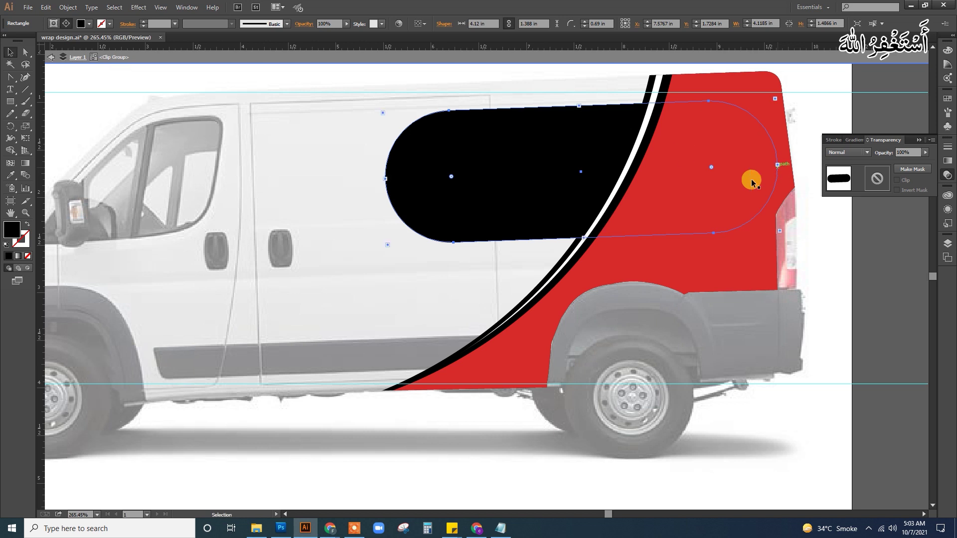
- Leave isolation mode and move the logo left onto the black pill
key(Escape)
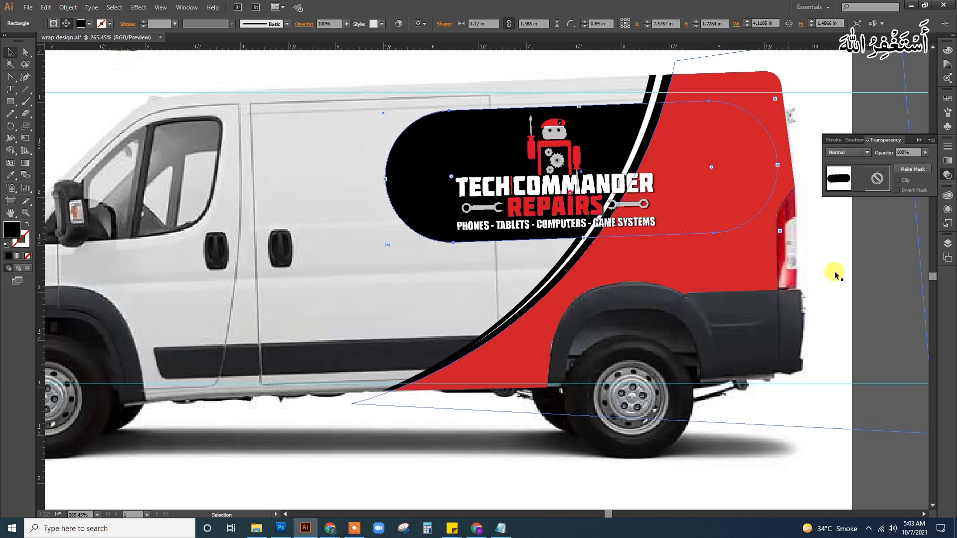
click(835, 274)
drag(673, 212, 477, 228)
mouse_move(202, 149)
mouse_down()
mouse_move(409, 274)
mouse_move(289, 274)
mouse_up()
key(v)
click(410, 274)
drag(429, 269, 507, 270)
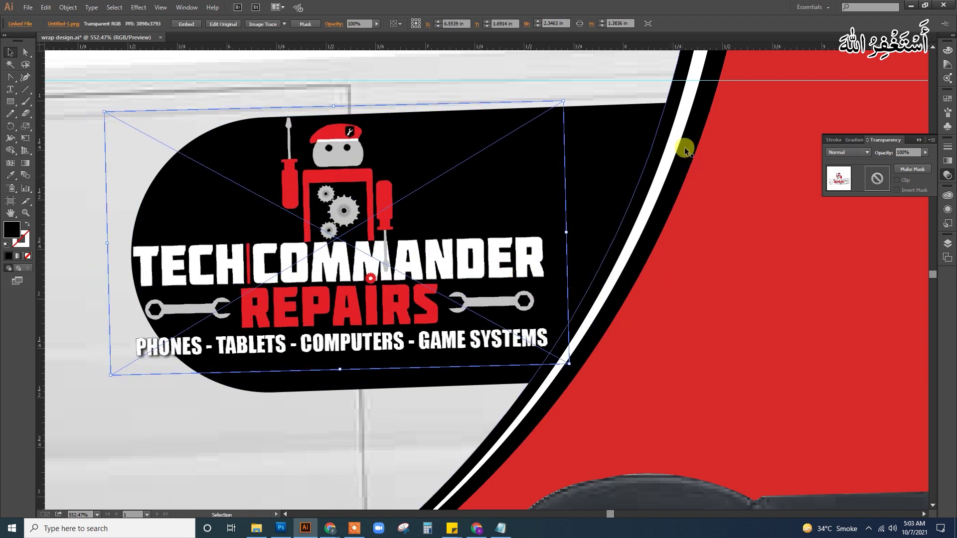
- Extend the pill's left edge inside the clip group, then view the whole van
double_click(607, 111)
mouse_move(203, 259)
mouse_down()
mouse_move(378, 227)
mouse_move(309, 241)
mouse_up()
key(Escape)
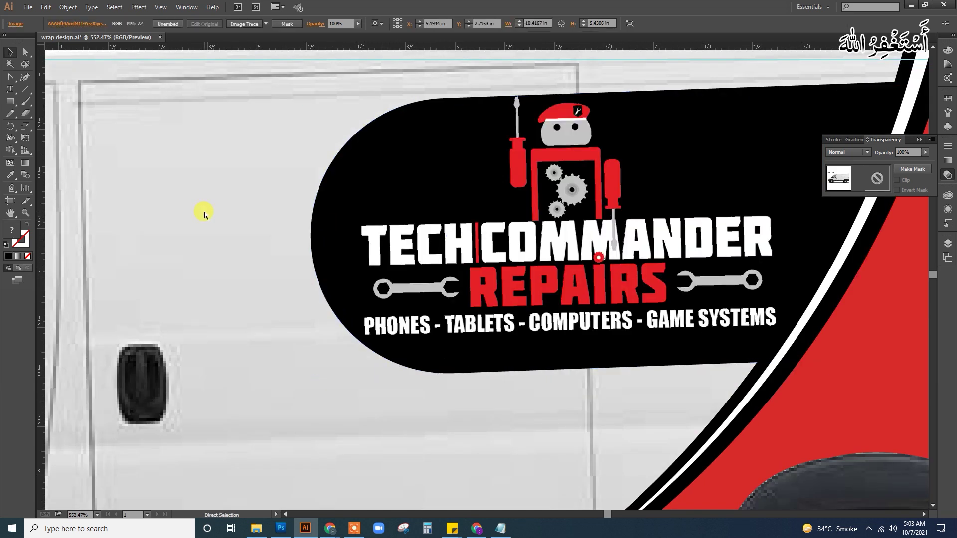
key(ctrl+0)
scroll(249, 244, right, 5)
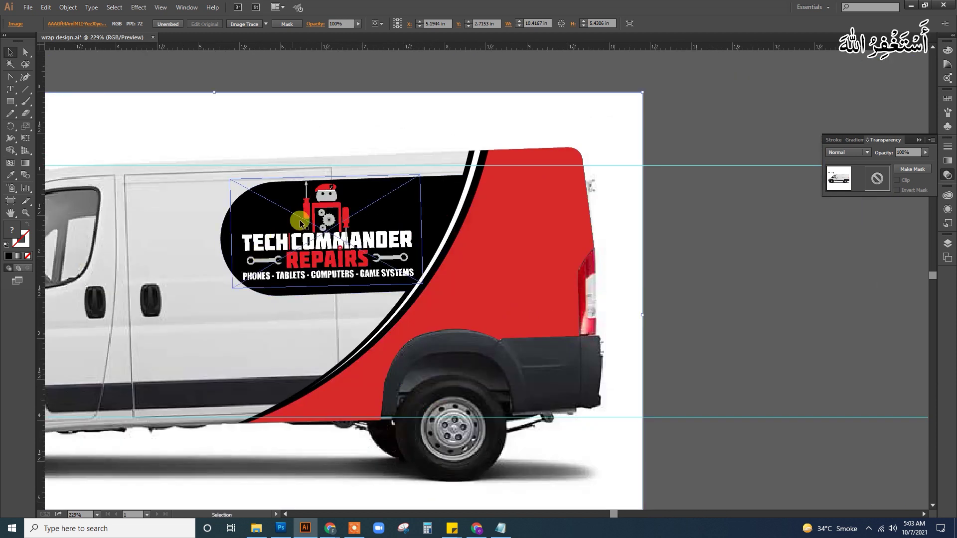
- Create a 0.05 in offset path around the black pill
click(227, 228)
double_click(227, 229)
click(227, 228)
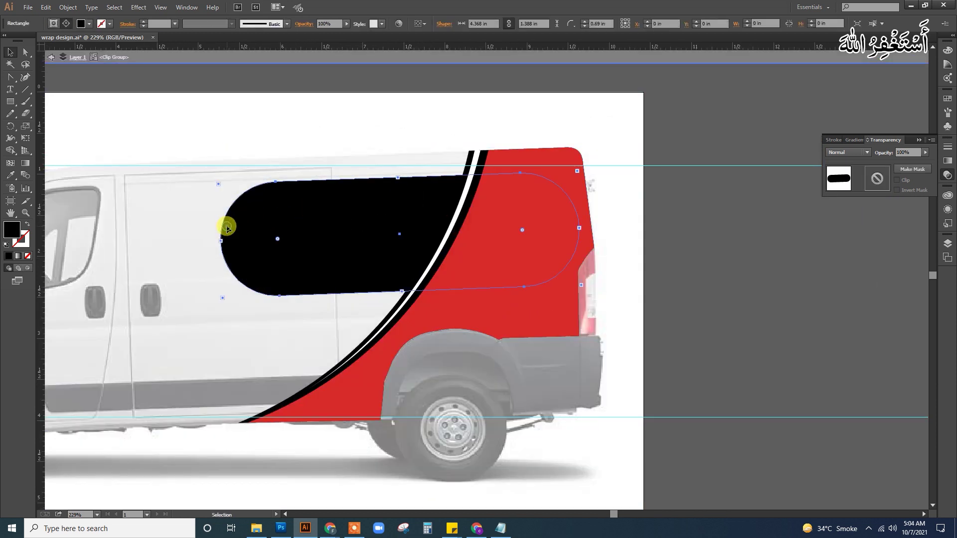
click(68, 7)
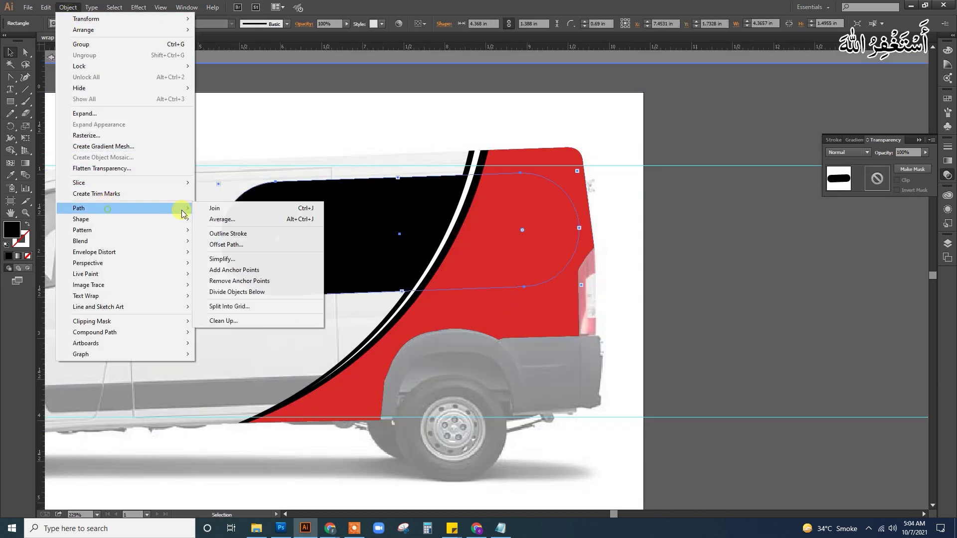
click(224, 242)
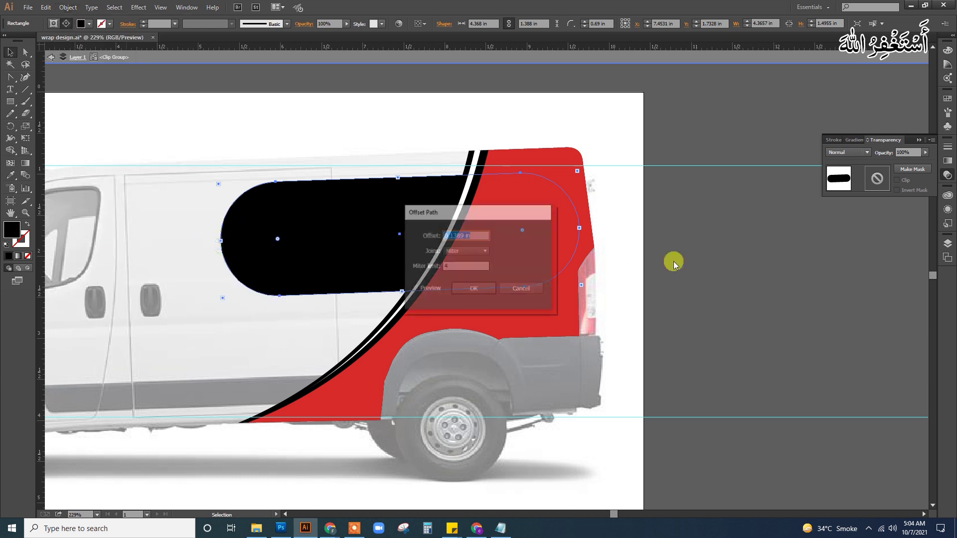
click(415, 289)
text(0)
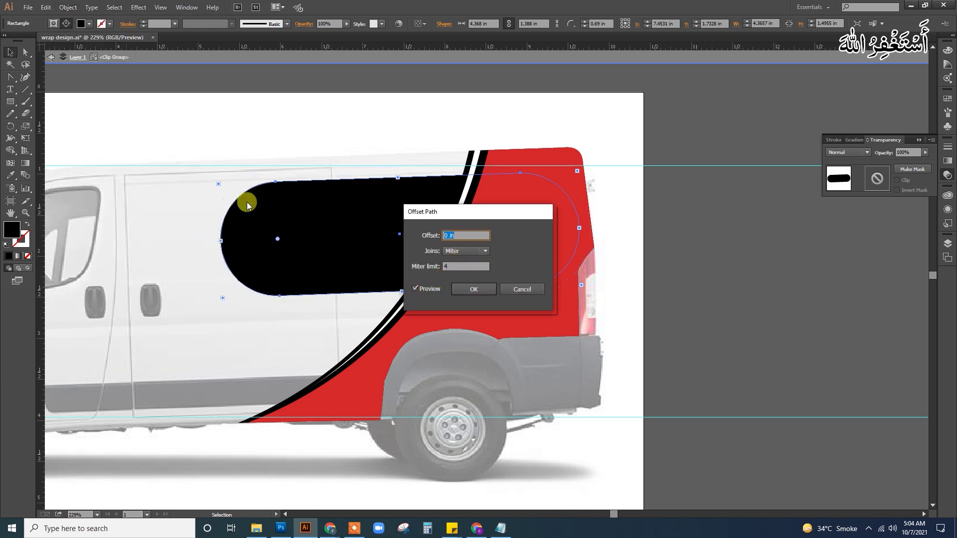
text(0.125)
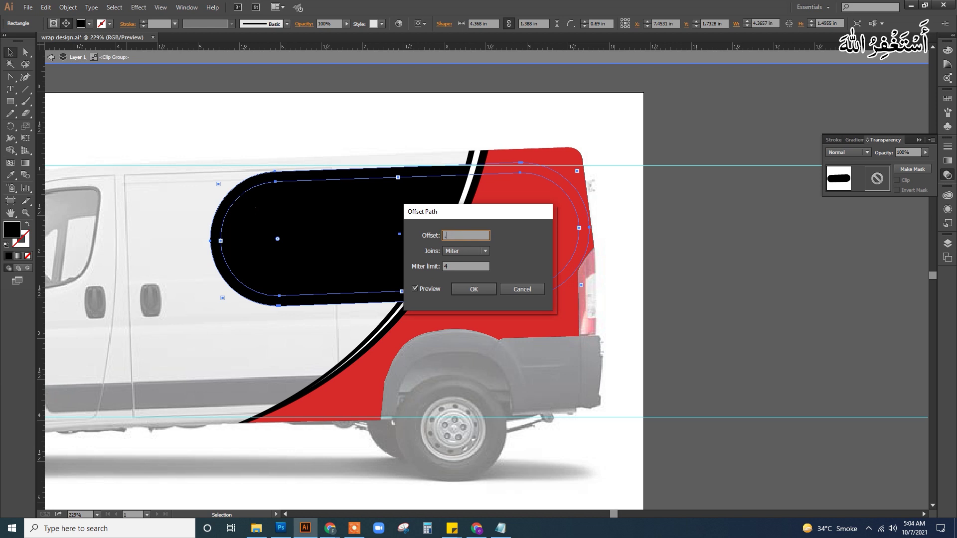
text(5)
key(Tab)
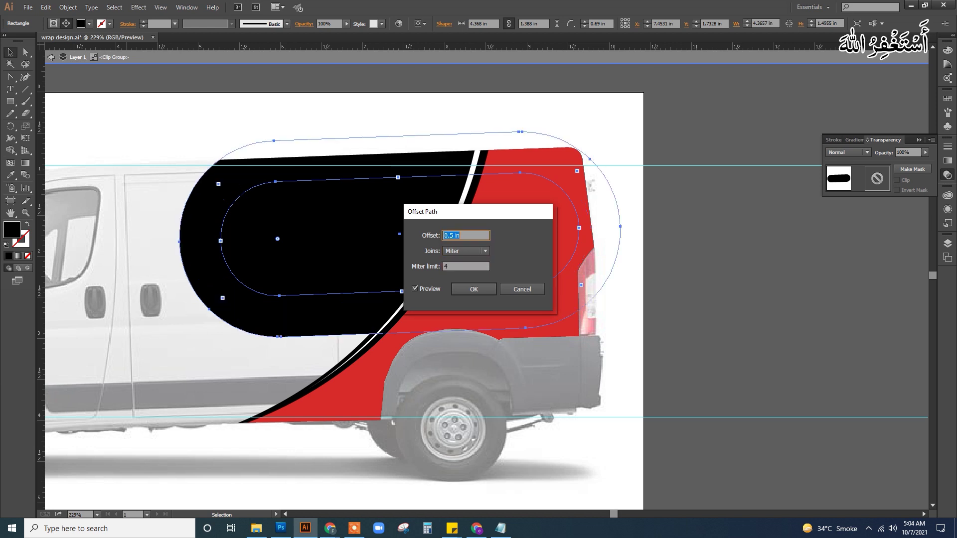
key(Tab)
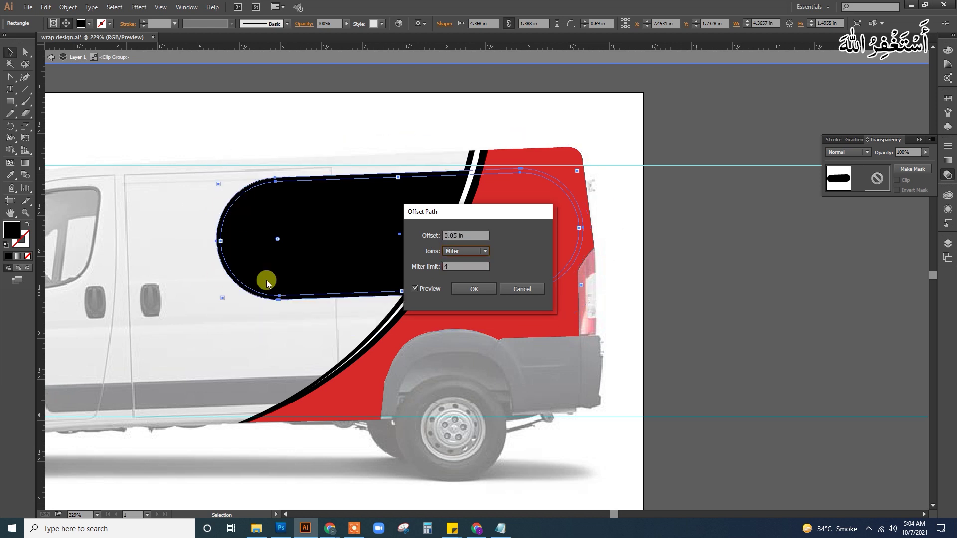
key(Return)
- Eyedrop the wrap's red onto the offset shape and exit the group
key(i)
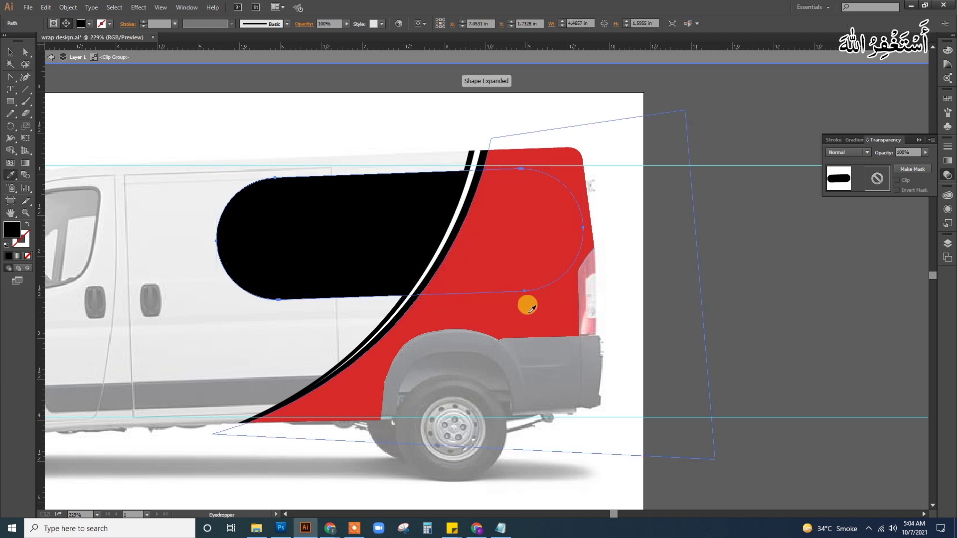
click(532, 311)
key(v)
double_click(818, 314)
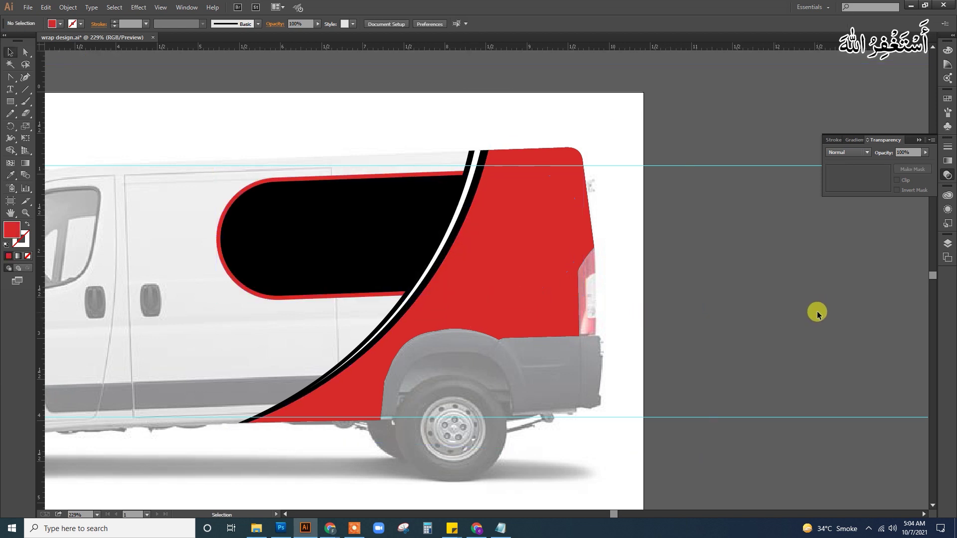
drag(380, 324, 570, 299)
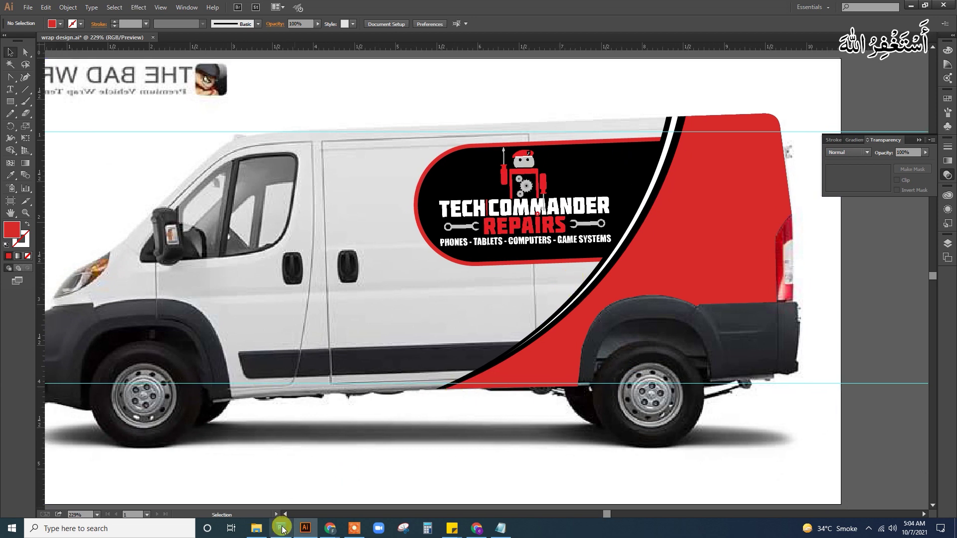
- Drag the Phone layer from Promaster Magnet.psd into the Untitled-1 document
click(280, 528)
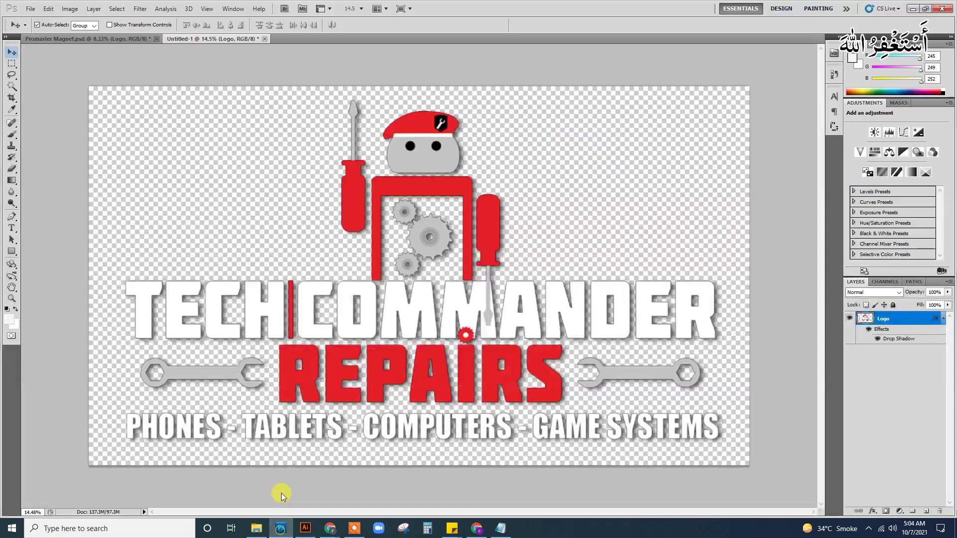
click(112, 39)
click(690, 276)
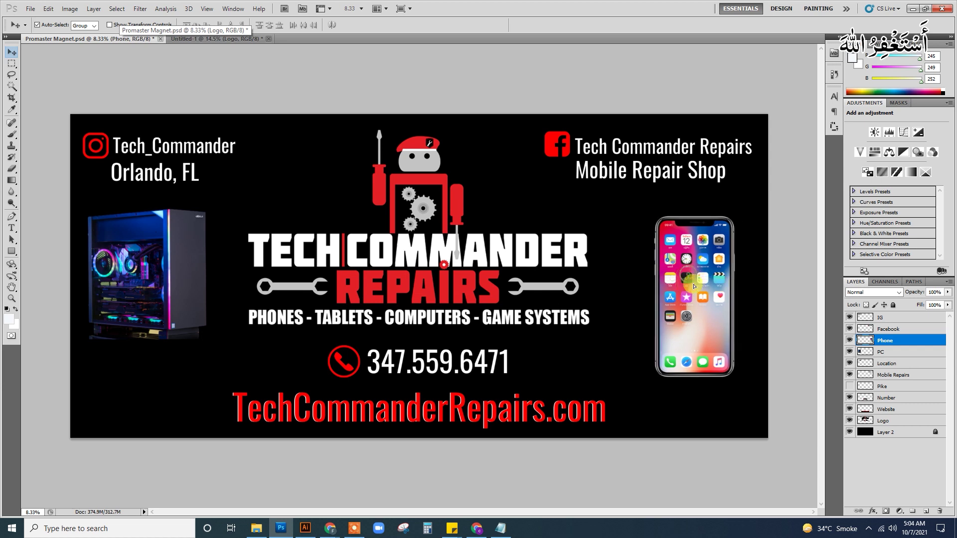
mouse_move(690, 276)
mouse_down()
mouse_move(217, 20)
mouse_move(546, 220)
mouse_move(406, 224)
mouse_move(400, 246)
mouse_up()
- Hide the Logo layer, delete the phone's black background, and move the phone right
click(849, 332)
key(w)
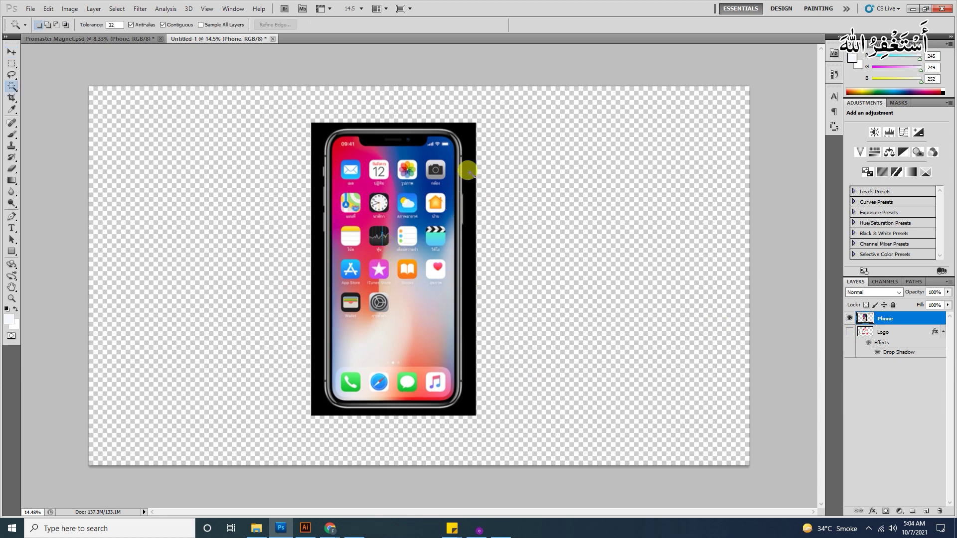
click(471, 174)
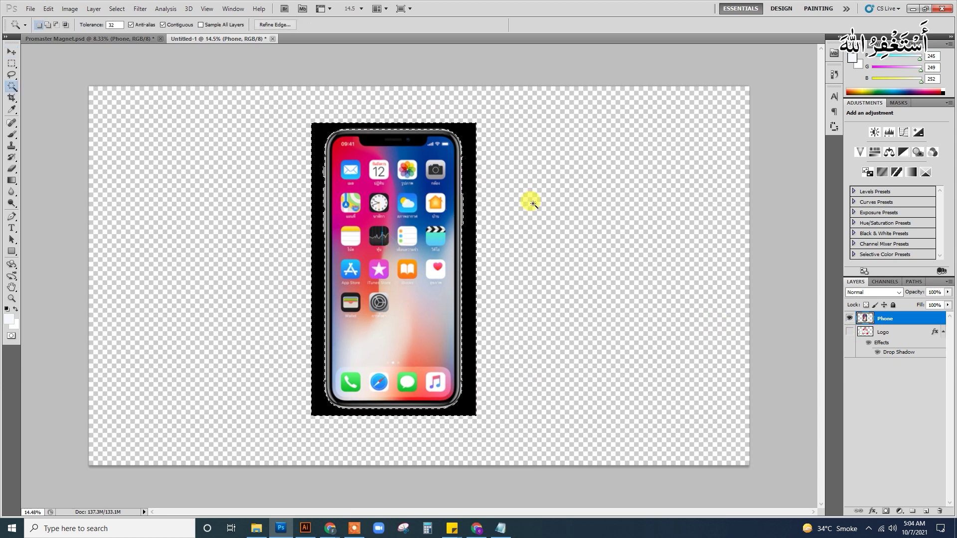
key(Delete)
key(ctrl+d)
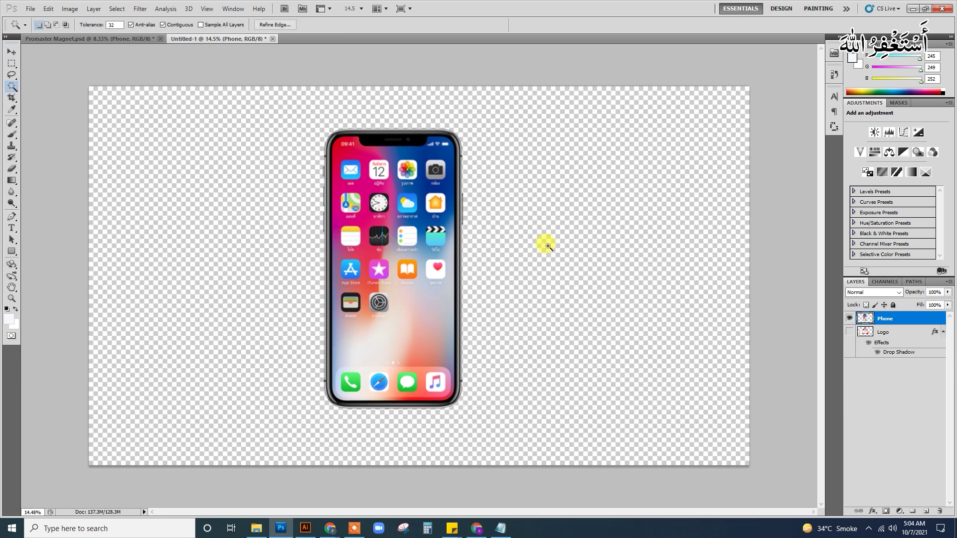
key(v)
mouse_move(380, 233)
mouse_down()
mouse_move(631, 235)
mouse_move(532, 223)
mouse_up()
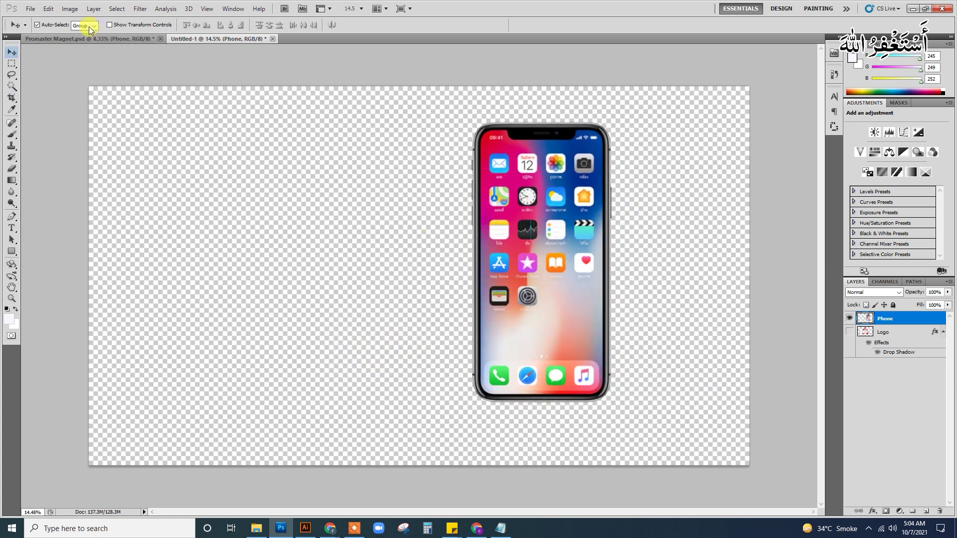
- Bring the PC layer in from Promaster Magnet.psd and place it on the left
click(101, 44)
mouse_move(169, 252)
mouse_down()
mouse_move(243, 40)
mouse_move(458, 294)
mouse_up()
mouse_move(417, 267)
mouse_down()
mouse_move(416, 284)
mouse_move(310, 273)
mouse_up()
- Inspect the PC image's black border up close and shift the PC slightly right
key(w)
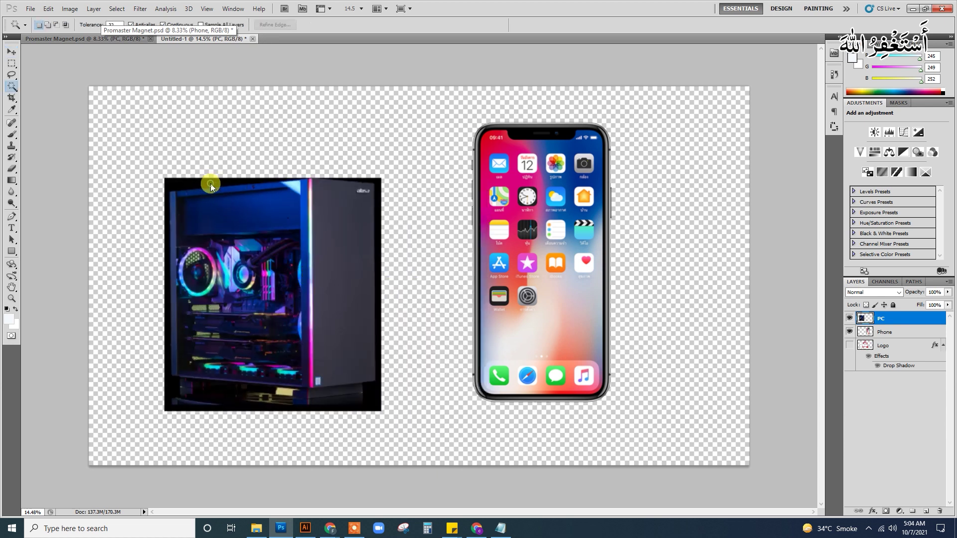
click(211, 186)
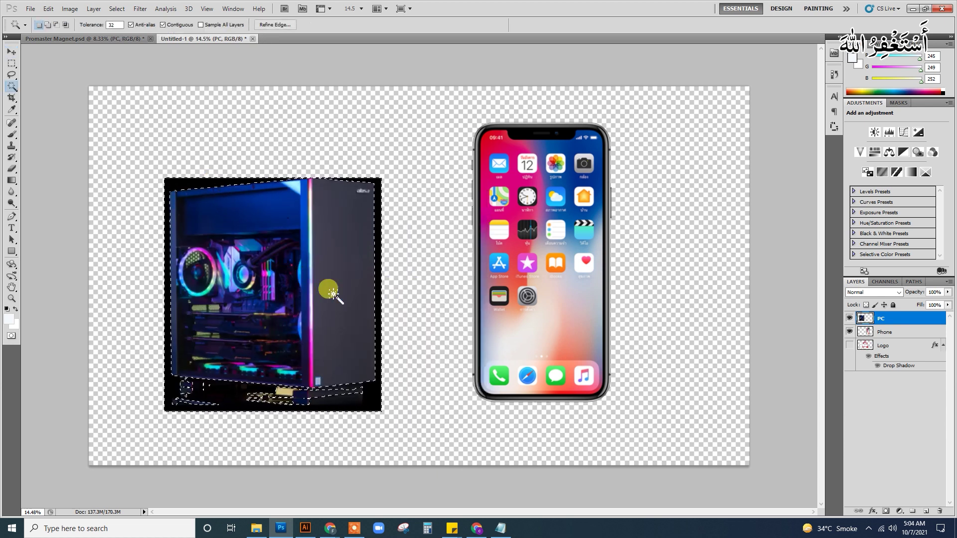
key(z)
drag(199, 425, 257, 451)
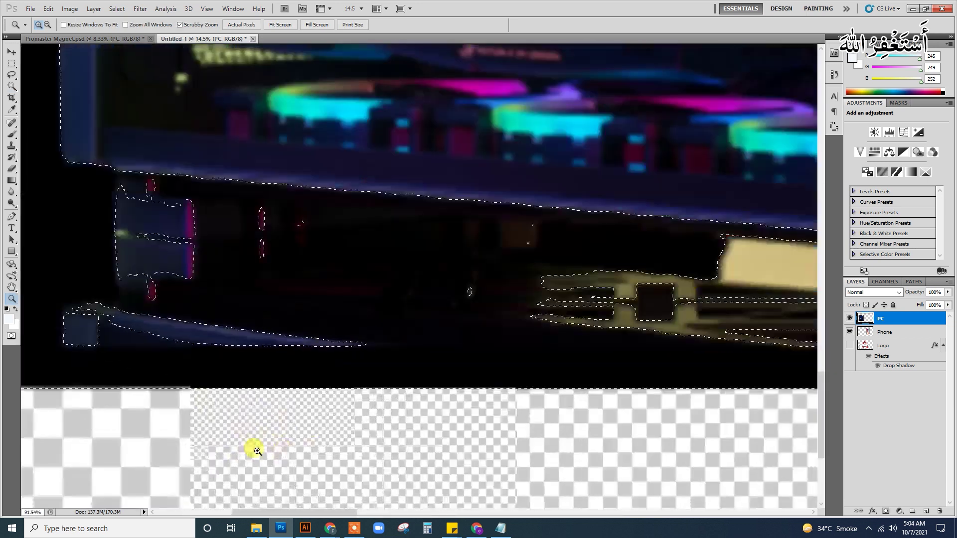
key(ctrl+d)
key(v)
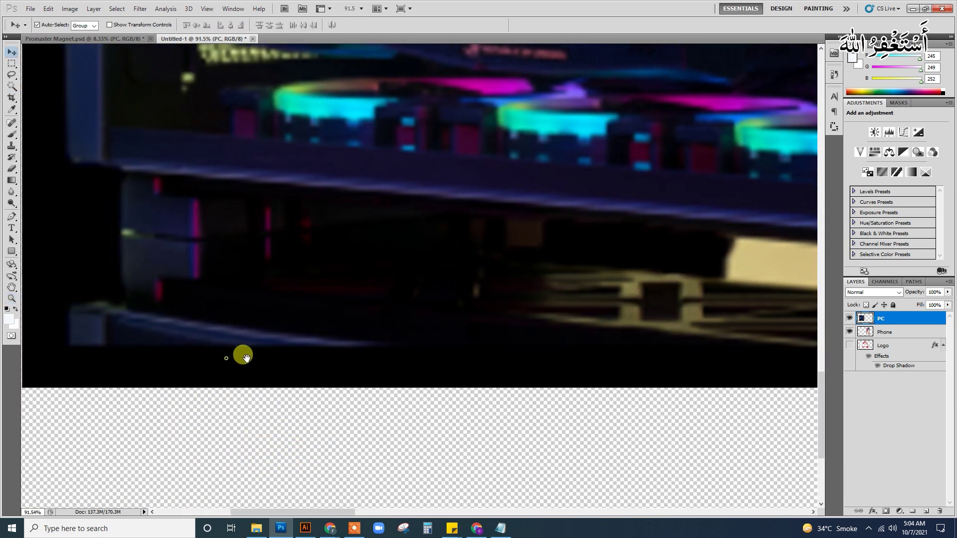
drag(246, 358, 248, 360)
- Trace the PC case's bottom edge with the Pen tool
key(p)
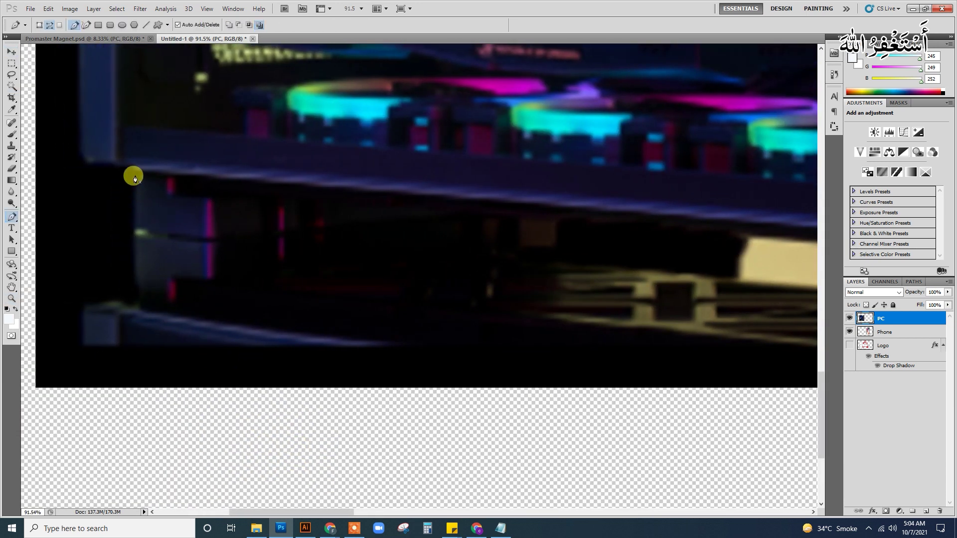
click(135, 172)
click(135, 293)
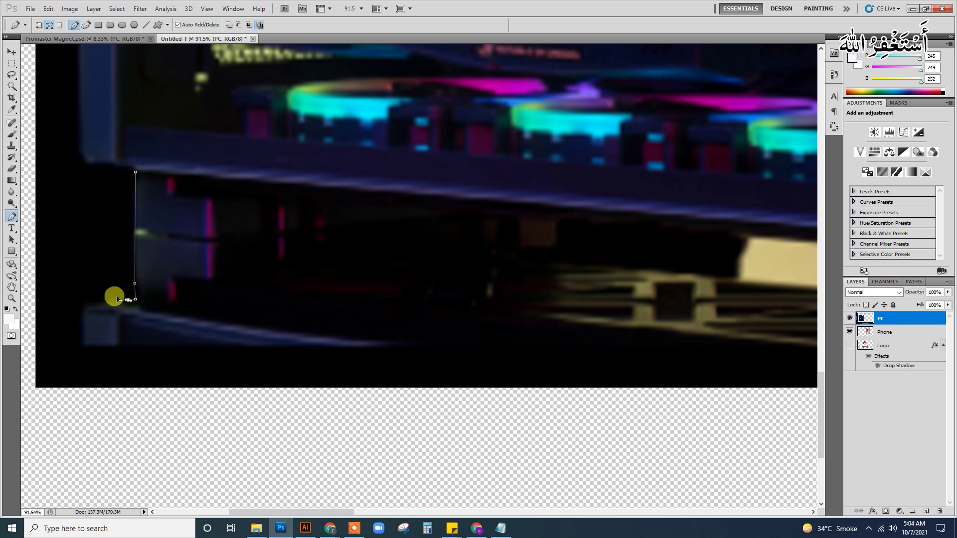
click(117, 297)
click(93, 301)
click(84, 304)
click(86, 330)
click(463, 349)
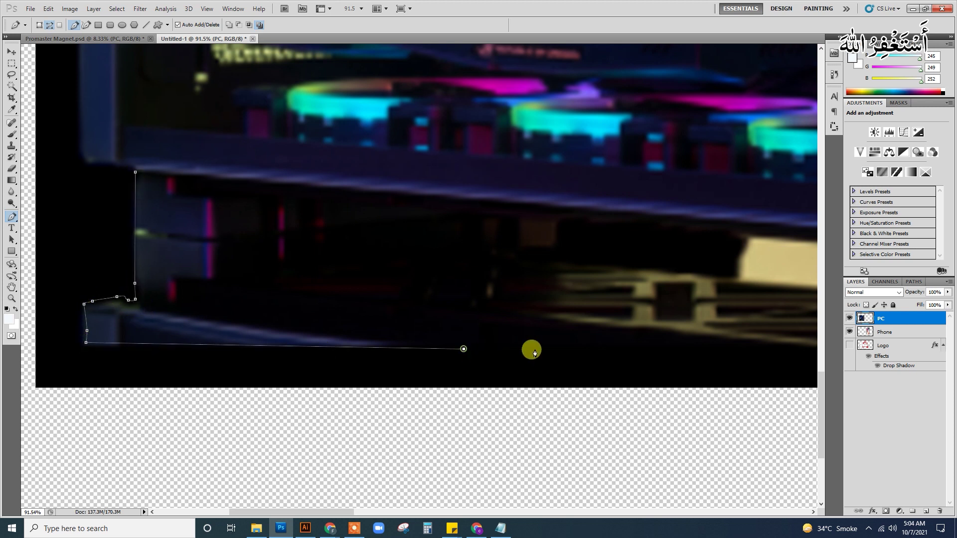
drag(532, 350, 169, 287)
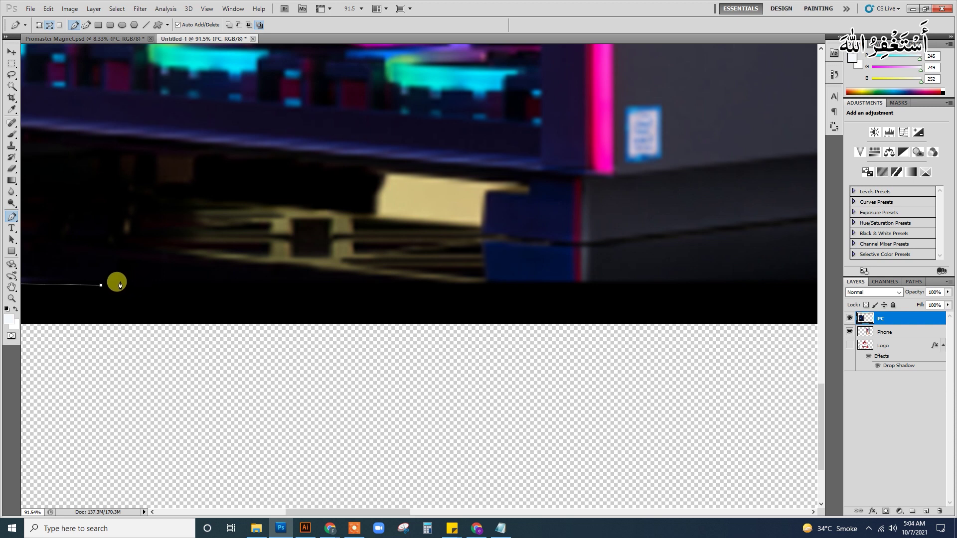
click(110, 251)
click(489, 281)
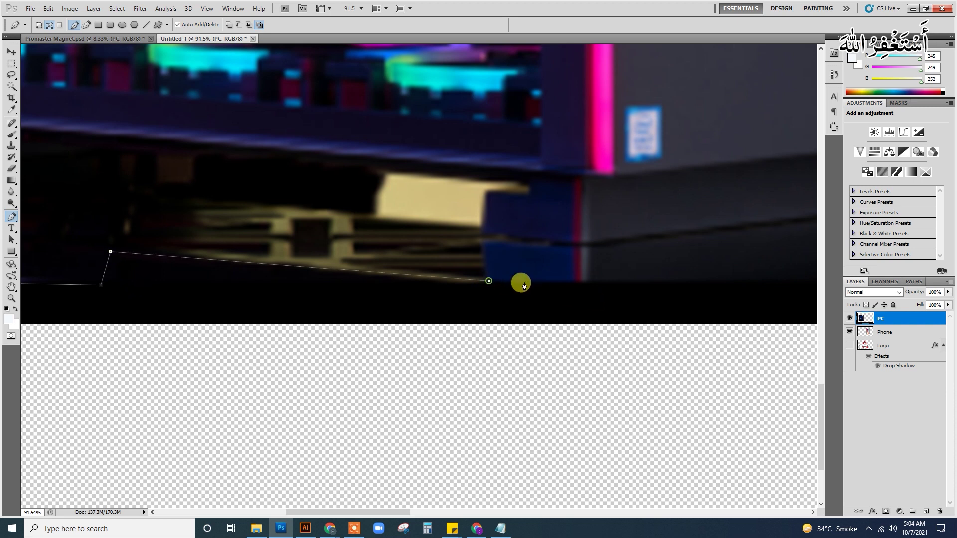
click(582, 281)
- Continue the pen outline around the lower-right corner and up the case's right edge
drag(698, 280, 374, 280)
drag(661, 280, 387, 280)
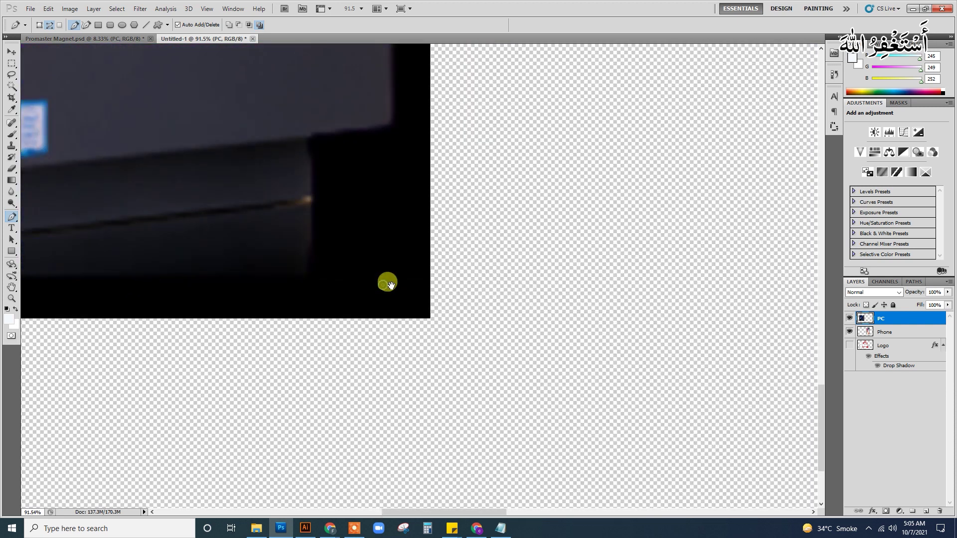
click(289, 276)
click(312, 246)
click(313, 200)
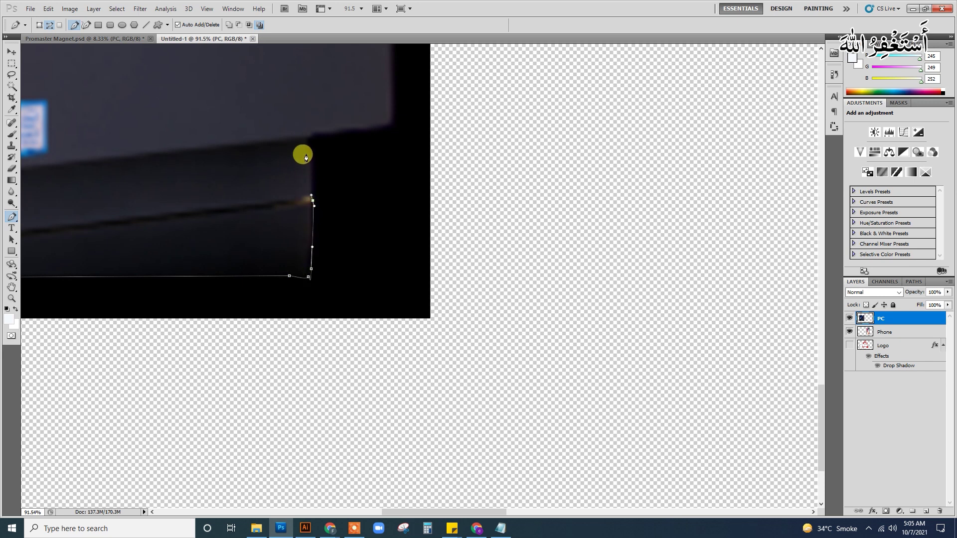
click(306, 153)
click(307, 146)
click(310, 137)
click(376, 126)
click(388, 122)
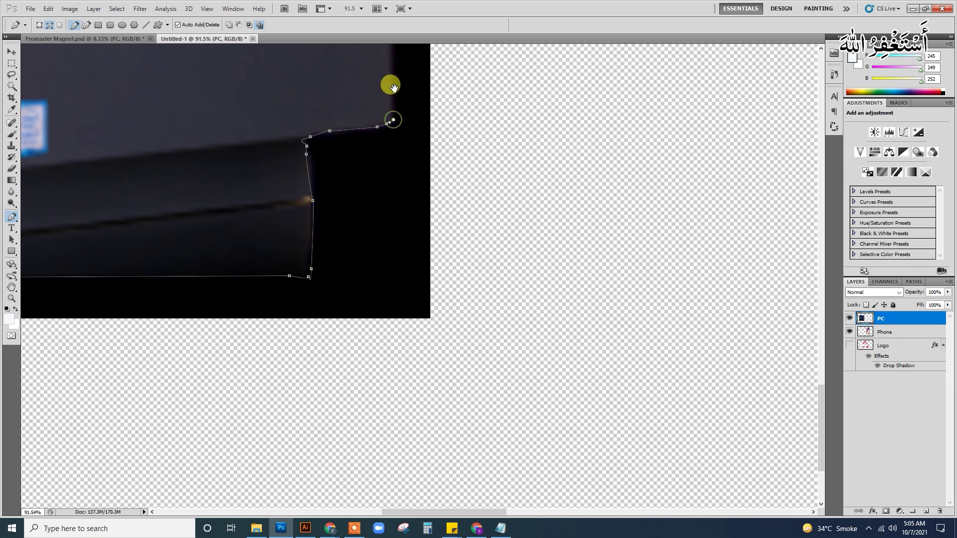
- Trace along the PC's top edge to the panel's top-left corner
drag(394, 88, 408, 409)
mouse_move(402, 67)
mouse_down()
mouse_move(399, 295)
mouse_move(368, 321)
mouse_up()
mouse_move(385, 183)
mouse_down()
mouse_move(365, 360)
mouse_move(429, 264)
mouse_up()
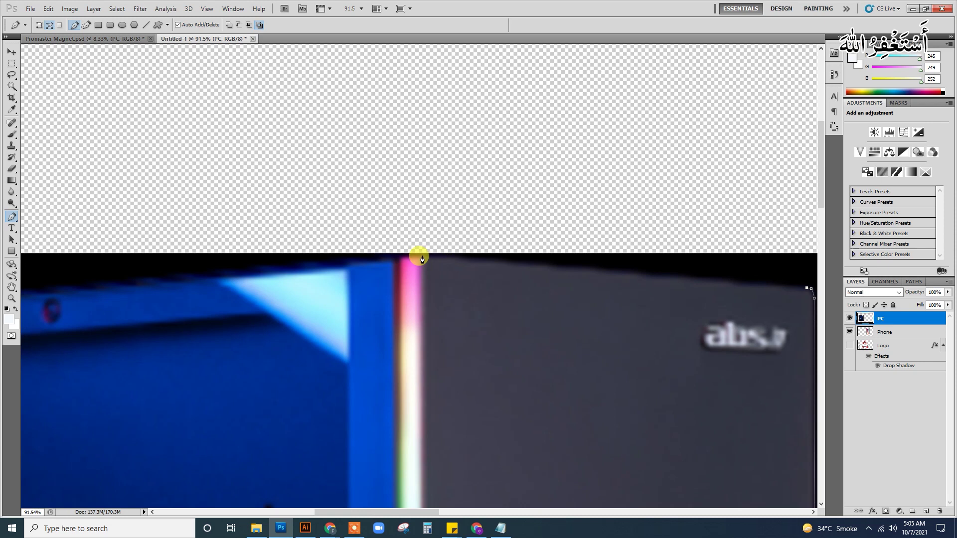
click(422, 257)
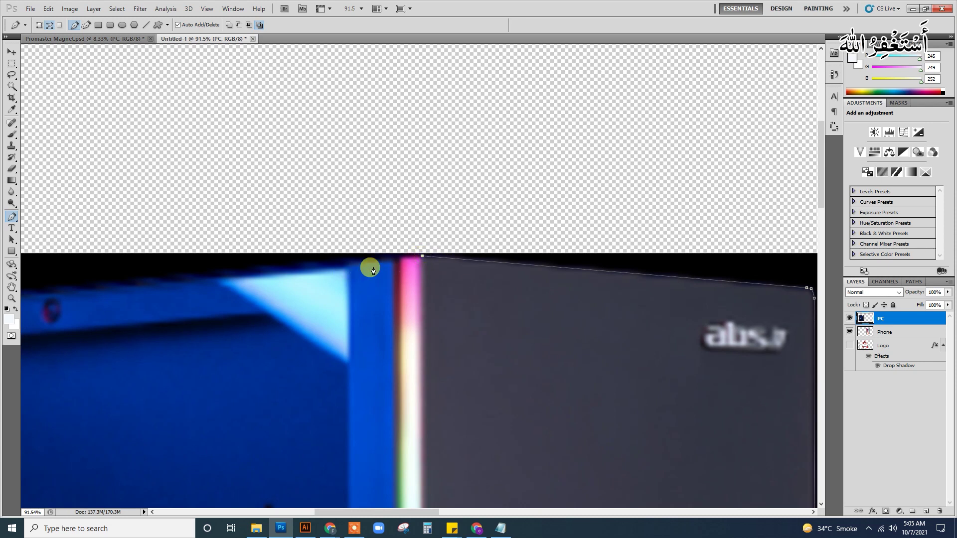
click(363, 261)
drag(332, 268, 497, 207)
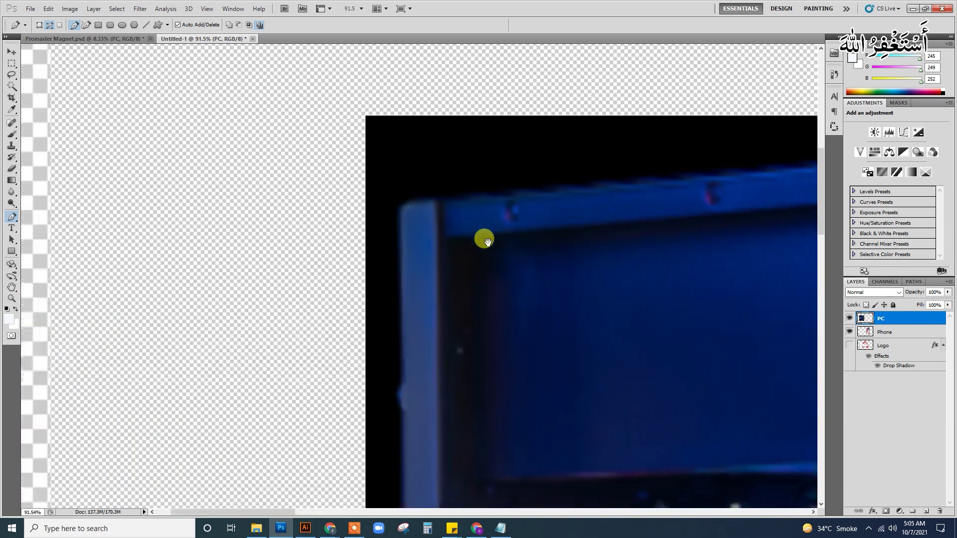
click(442, 198)
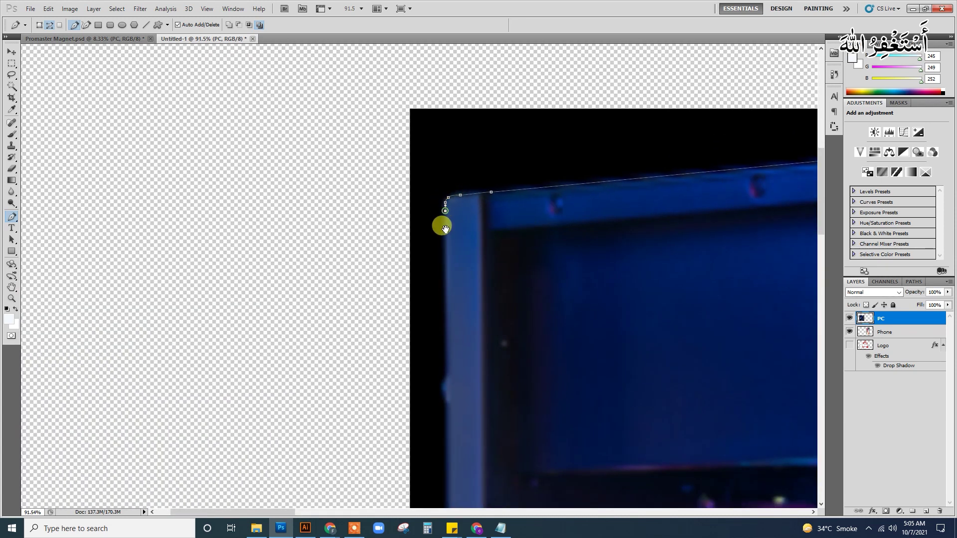
- Close the outline down the left edge and around the base, then load it as a selection
scroll(433, 199, down, 5)
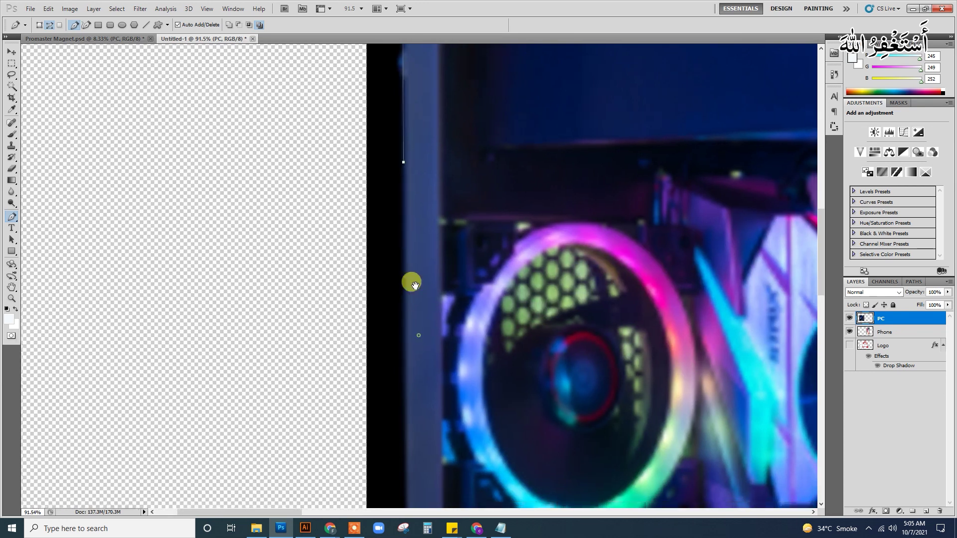
scroll(405, 172, down, 5)
scroll(429, 230, down, 3)
click(429, 243)
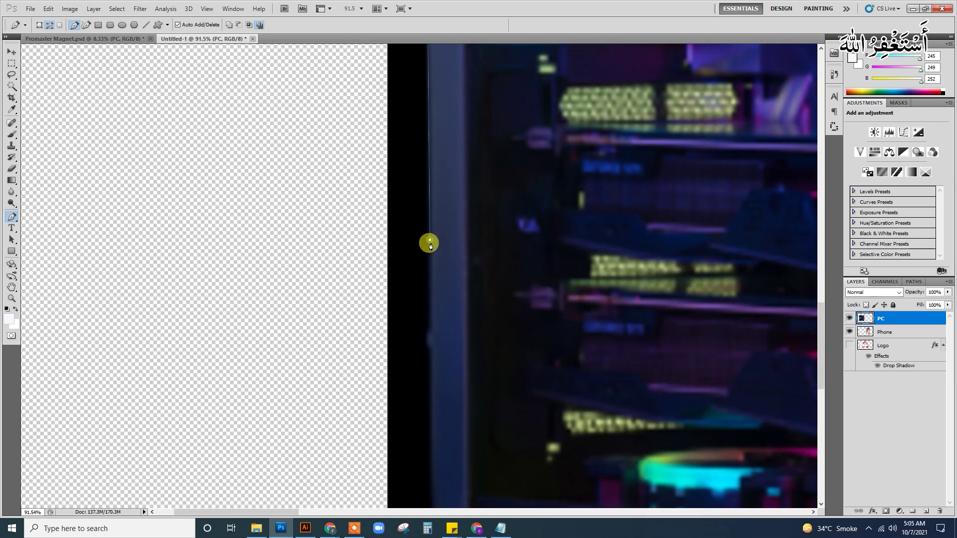
scroll(439, 85, down, 5)
scroll(428, 208, down, 5)
scroll(446, 117, up, 3)
scroll(391, 134, up, 2)
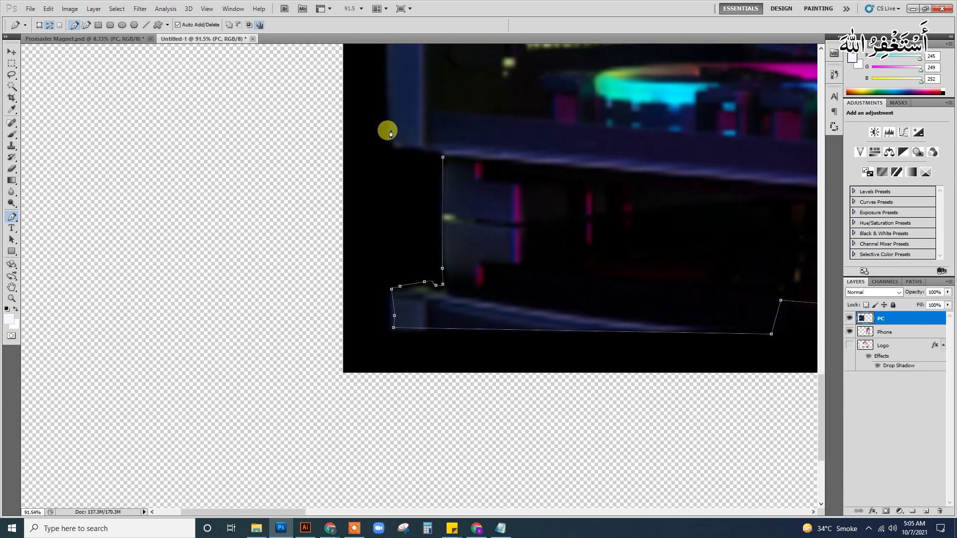
click(390, 125)
click(391, 144)
drag(409, 150, 425, 156)
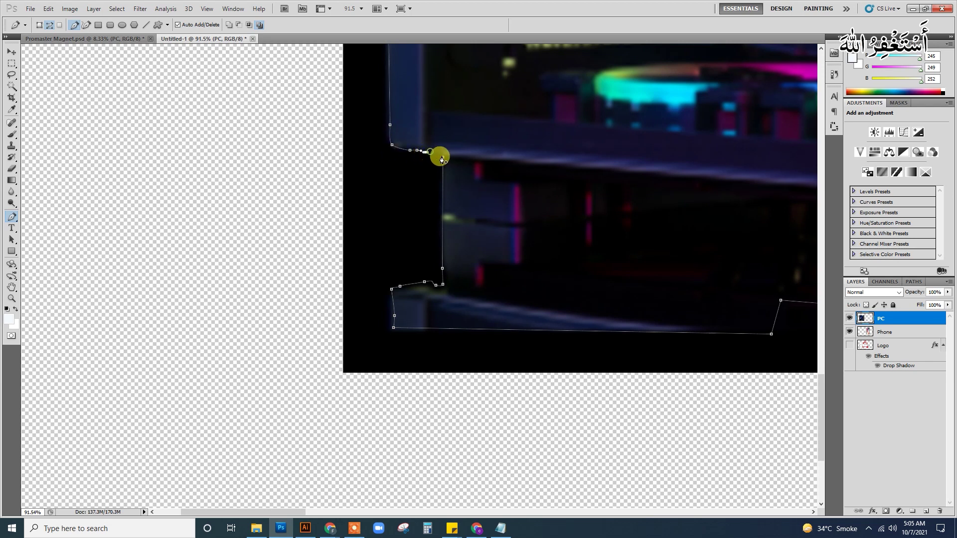
key(ctrl+Return)
key(ctrl+0)
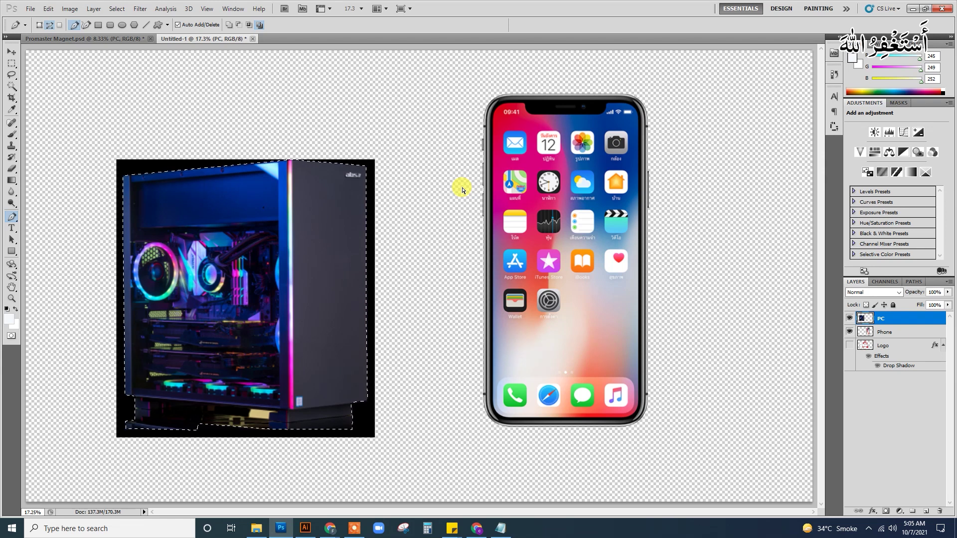
- Copy the selected PC onto its own layer, delete the original, and move it over the phone
key(ctrl+j)
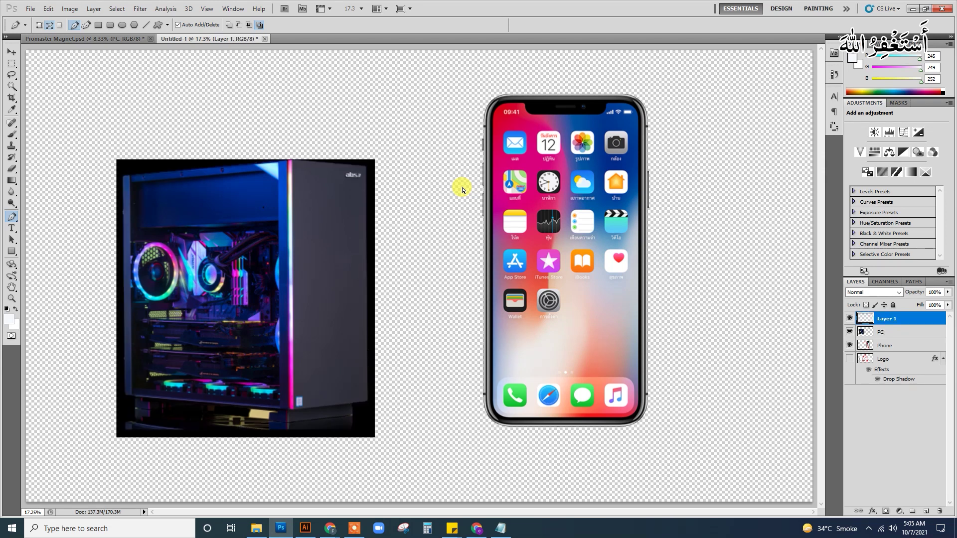
key(v)
drag(321, 229, 585, 237)
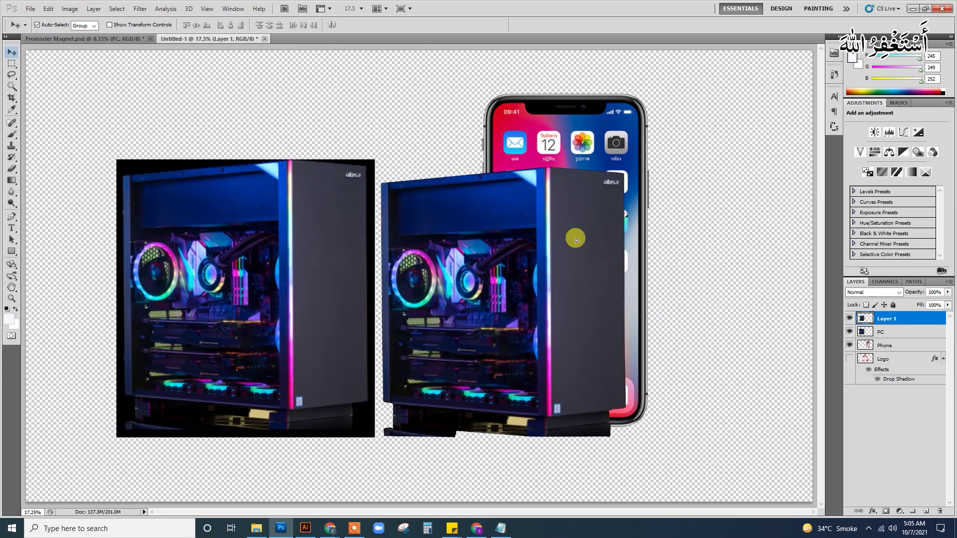
drag(311, 240, 289, 239)
key(Delete)
drag(467, 265, 635, 256)
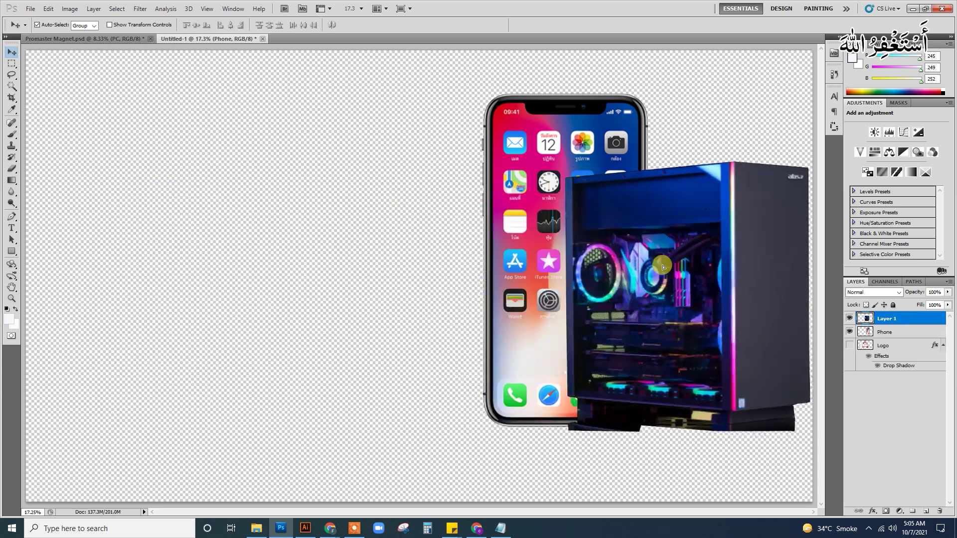
- Bring the phone to the front and distort it into a tilted perspective
drag(555, 151, 527, 151)
key(ctrl+])
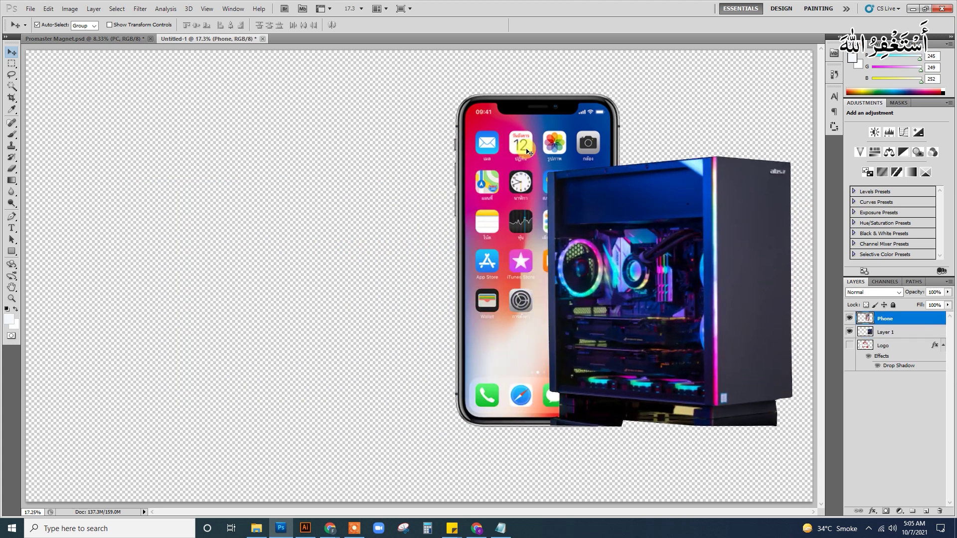
key(ctrl+t)
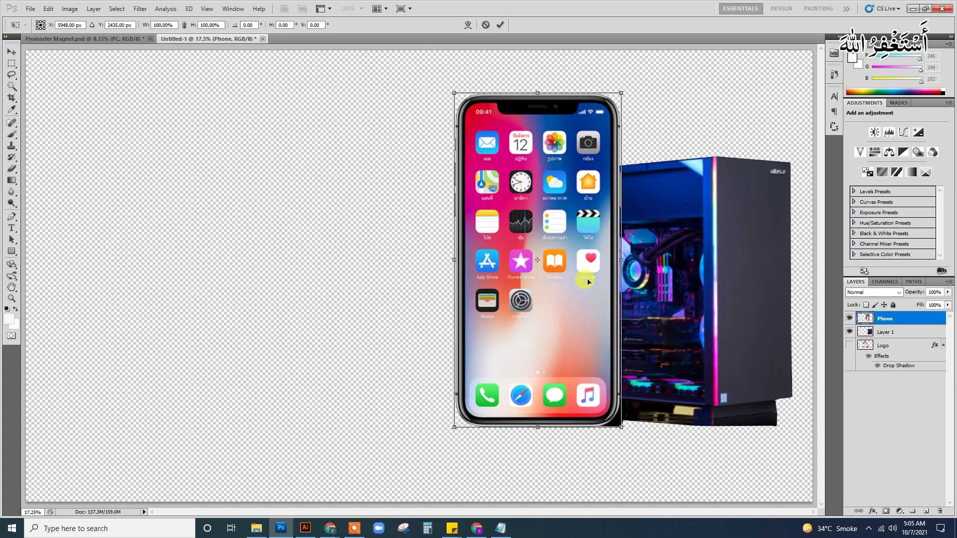
right_click(588, 280)
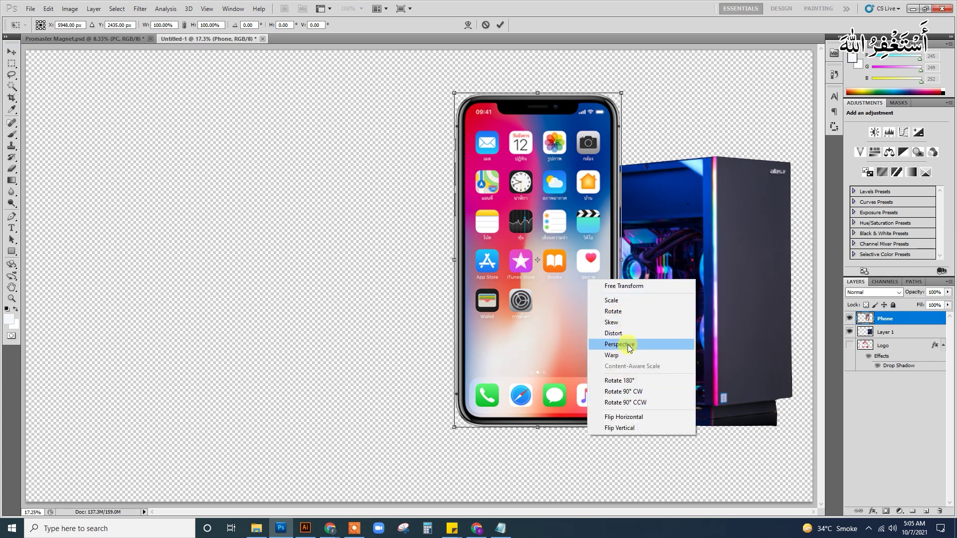
click(626, 336)
drag(620, 428, 617, 455)
key(Return)
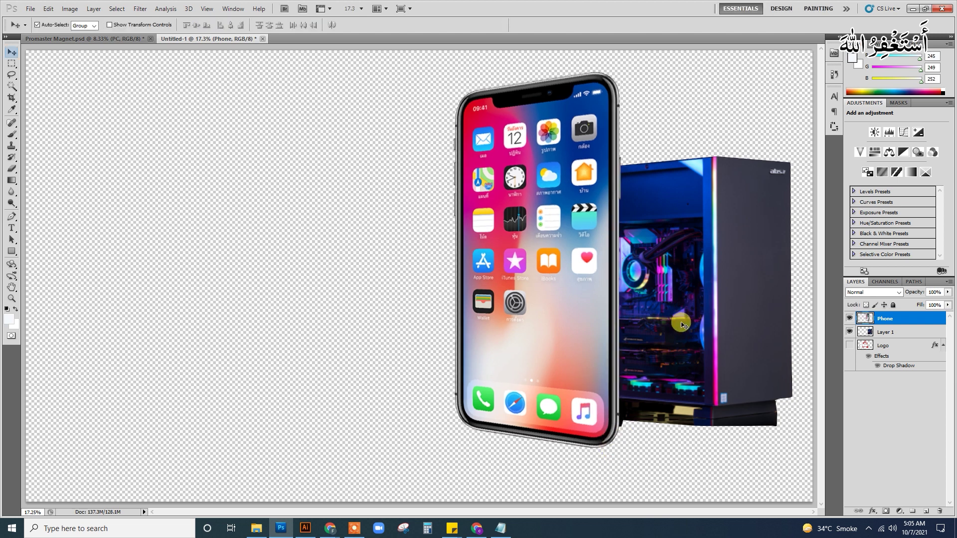
- Bring the PC in front of the phone and shrink it to about 80%
drag(683, 332, 451, 335)
key(ctrl+bracketright)
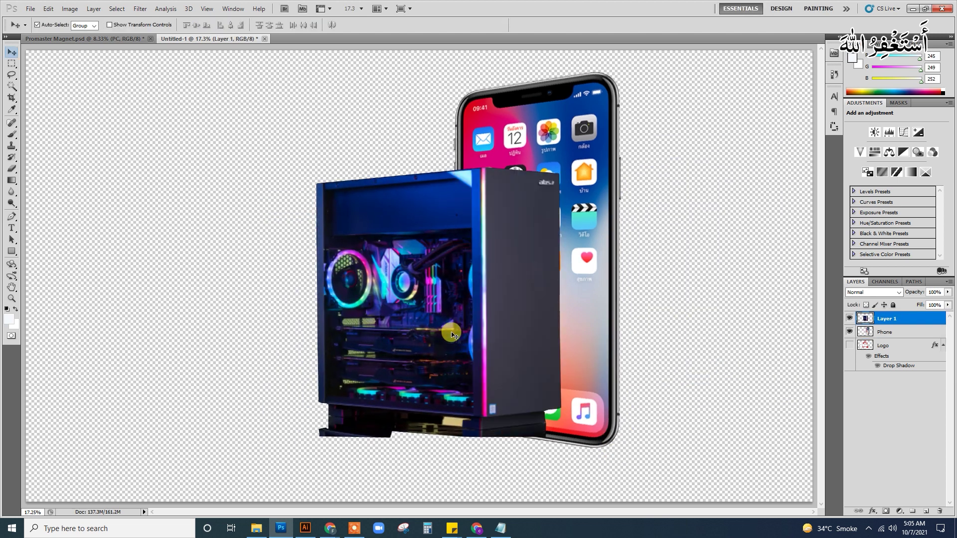
key(ctrl+t)
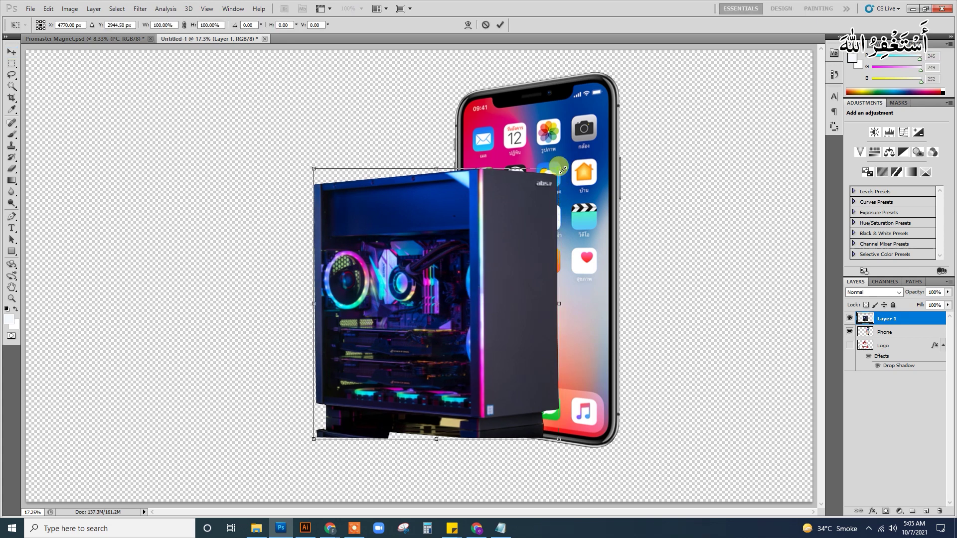
drag(546, 180, 530, 190)
key(Return)
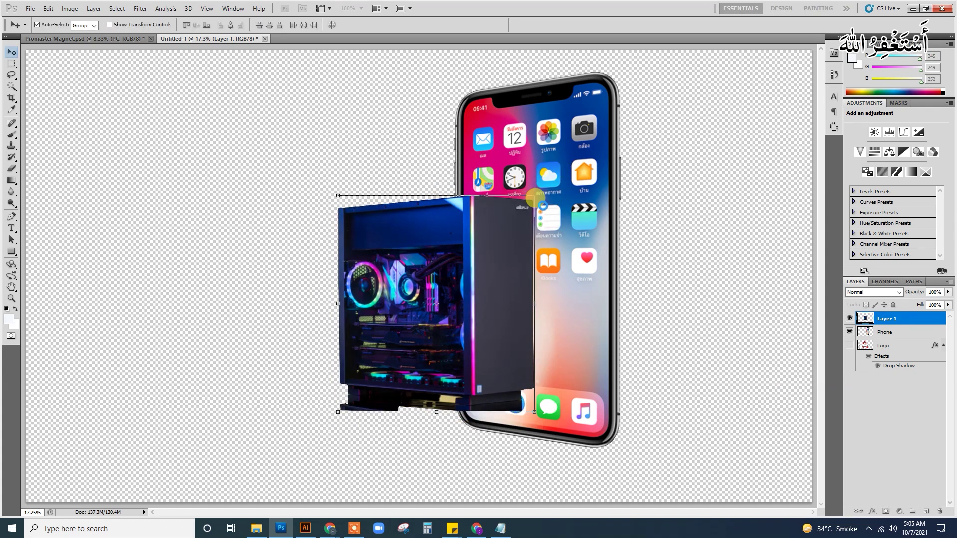
- Reorder and reposition the PC and phone so the PC overlaps the phone's left side
drag(423, 262, 656, 288)
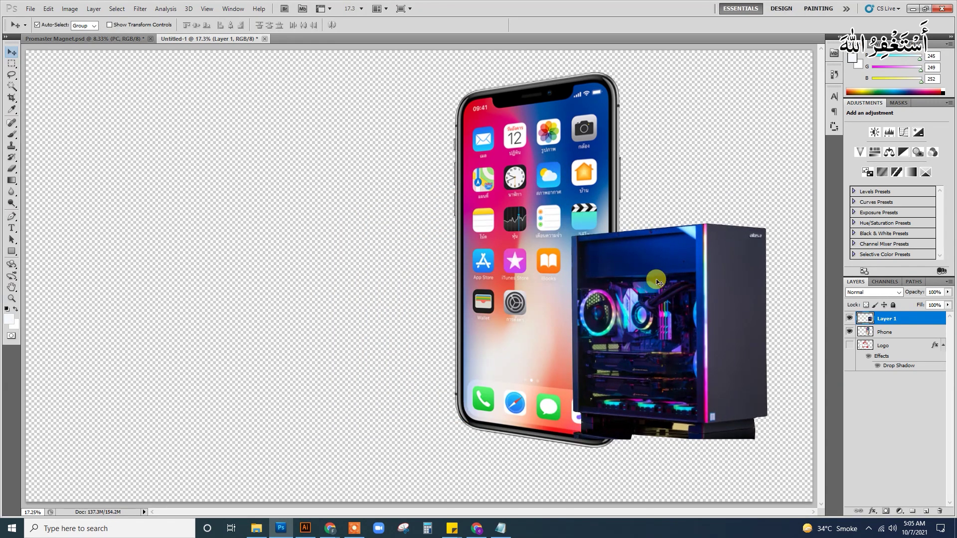
key(ctrl+shift+bracketleft)
mouse_move(651, 299)
mouse_down()
mouse_move(711, 306)
mouse_move(448, 291)
mouse_up()
mouse_move(534, 293)
mouse_down()
mouse_move(703, 285)
mouse_move(560, 298)
mouse_move(644, 298)
mouse_up()
key(ctrl+shift+bracketleft)
drag(424, 279, 432, 279)
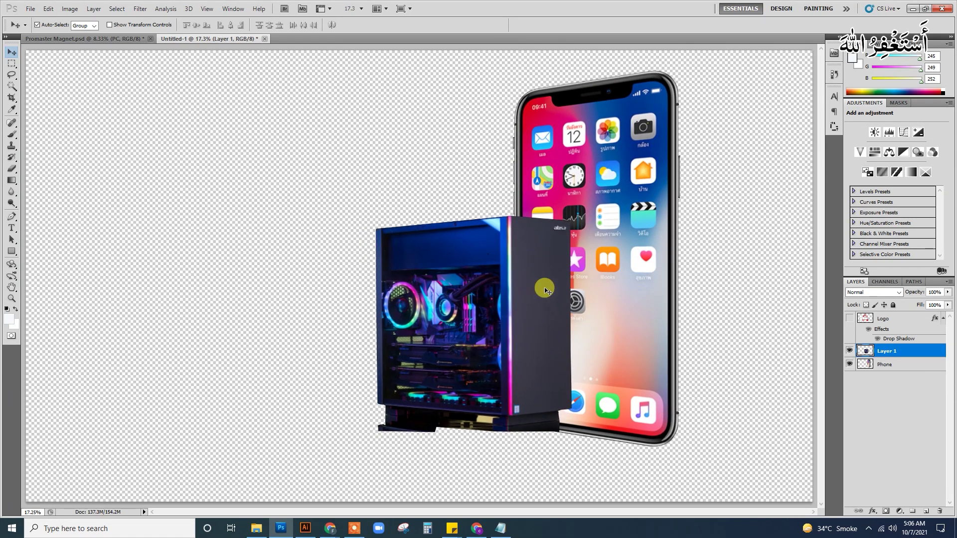
- Add a background layer filled with pale pink sampled from the phone, behind everything
click(928, 512)
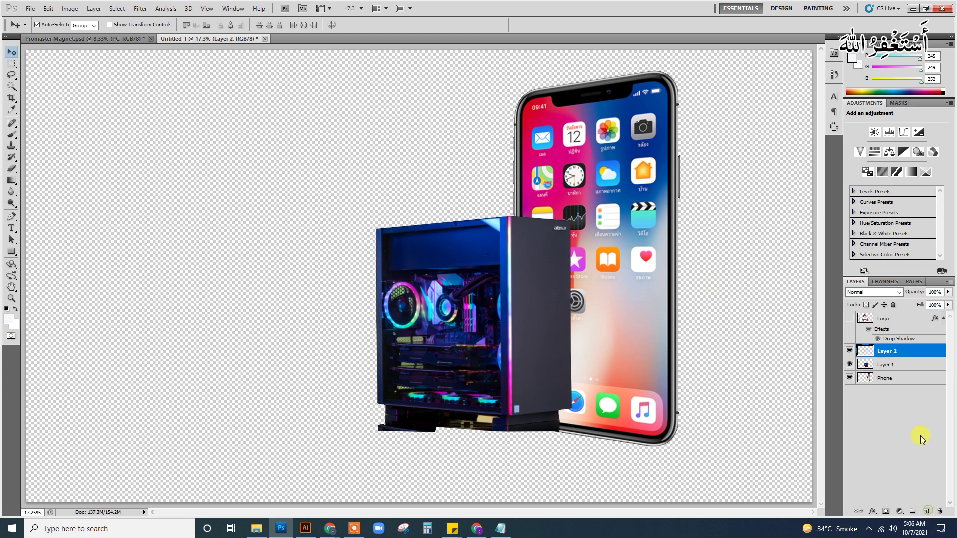
click(8, 310)
click(8, 322)
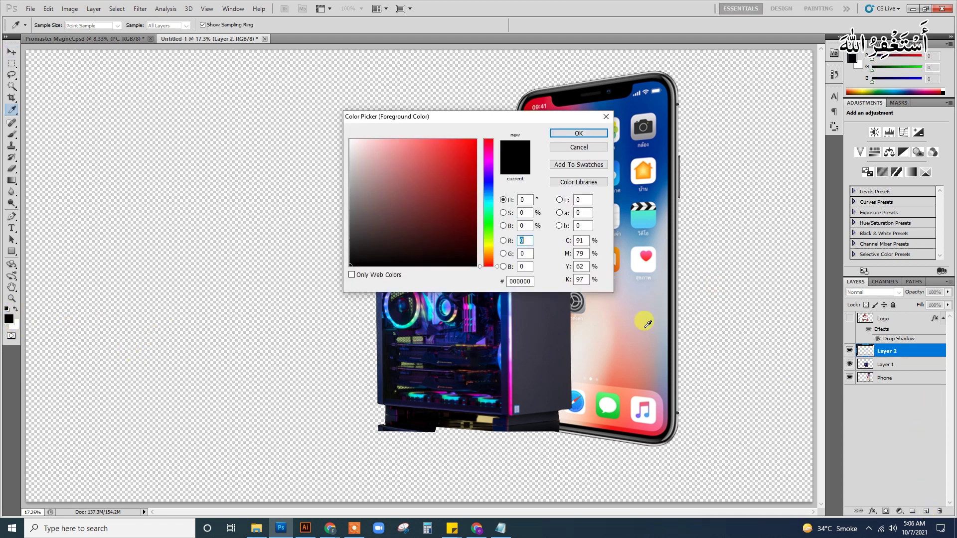
click(642, 328)
click(578, 134)
key(alt+BackSpace)
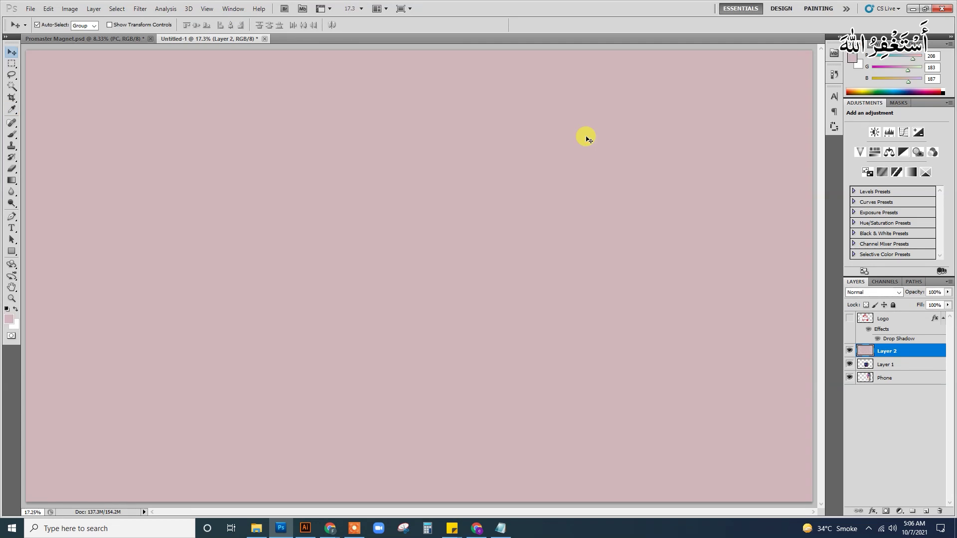
key(ctrl+shift+bracketleft)
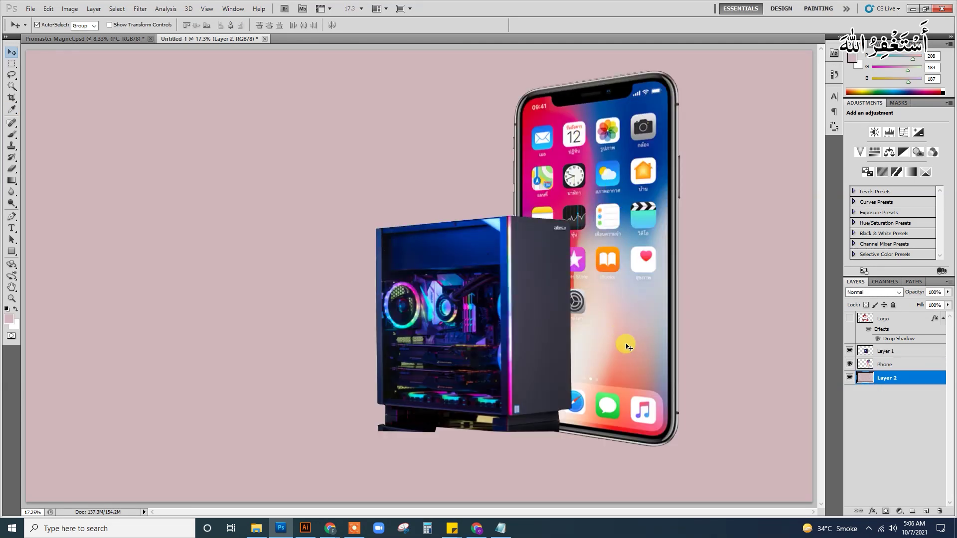
- Paint a soft black brush blob on a new layer left of the PC
key(p)
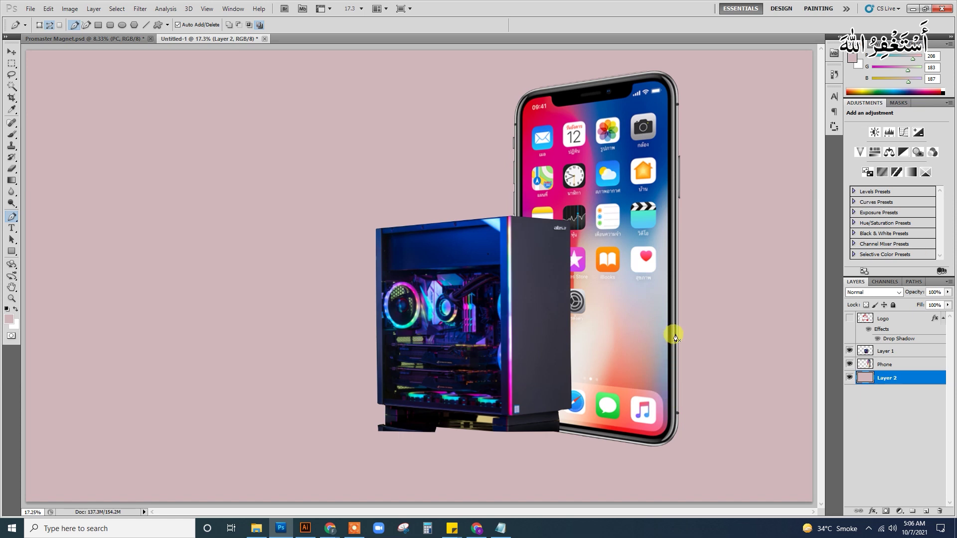
key(b)
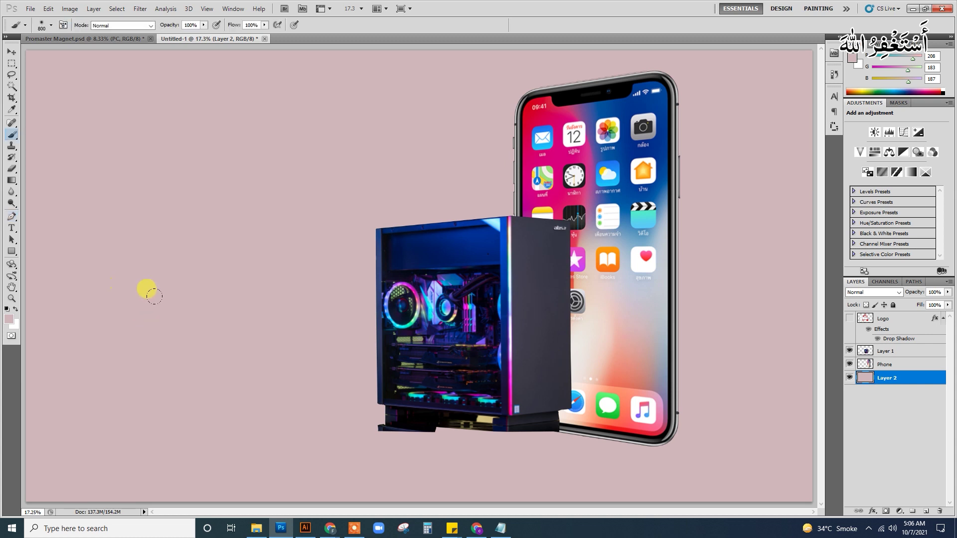
click(5, 309)
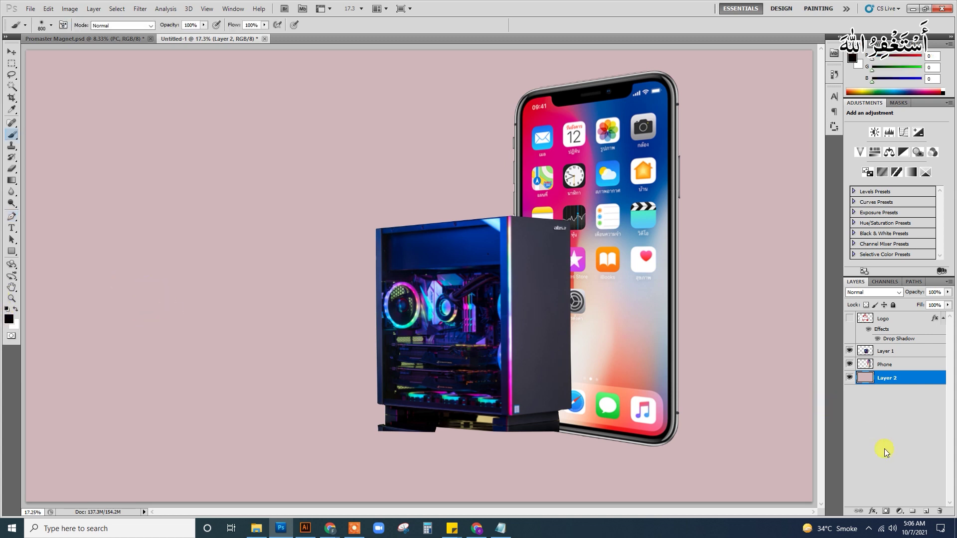
click(928, 513)
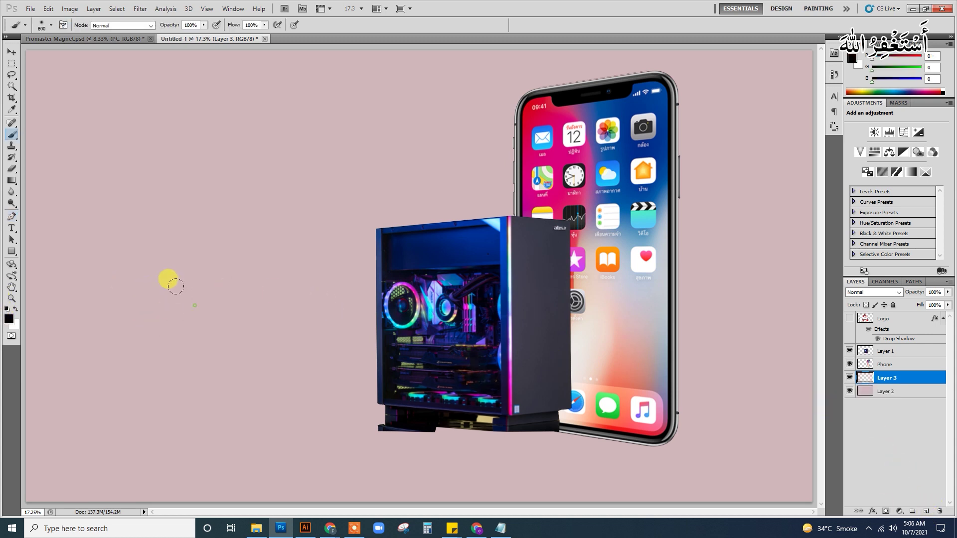
click(194, 305)
- Set the blob layer to Multiply and move it near the phone's base
key(v)
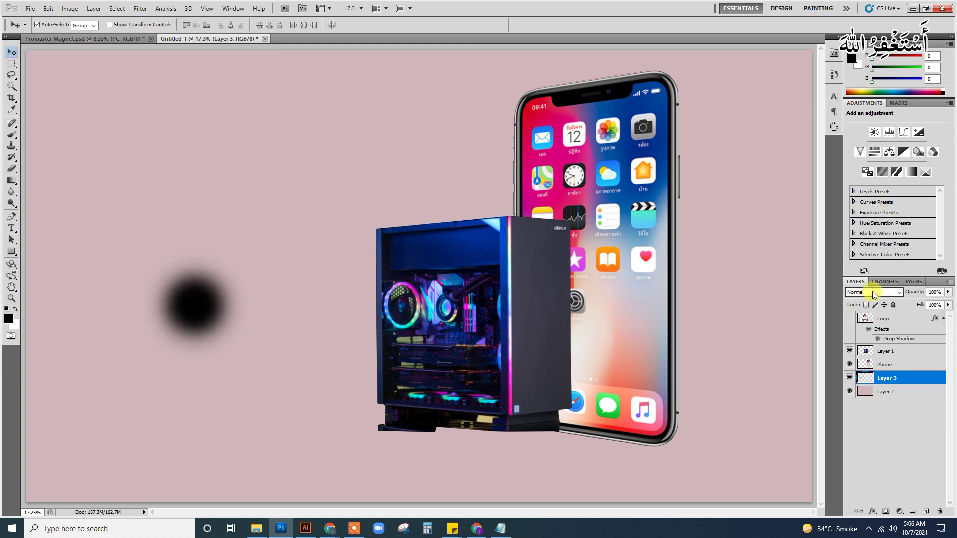
click(872, 292)
click(867, 109)
key(ctrl+t)
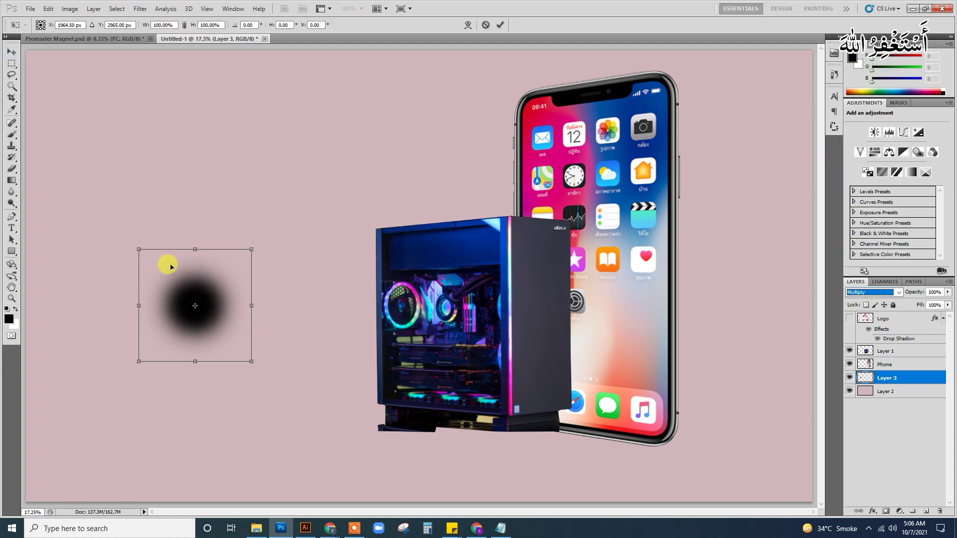
key(alt+space)
key(Escape)
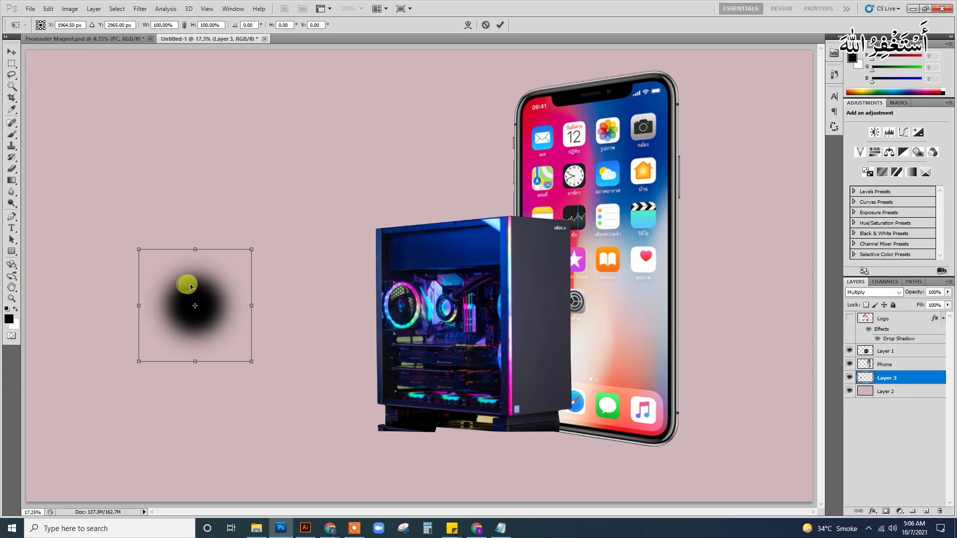
key(Return)
mouse_move(193, 291)
mouse_down()
mouse_move(150, 195)
mouse_move(640, 435)
mouse_up()
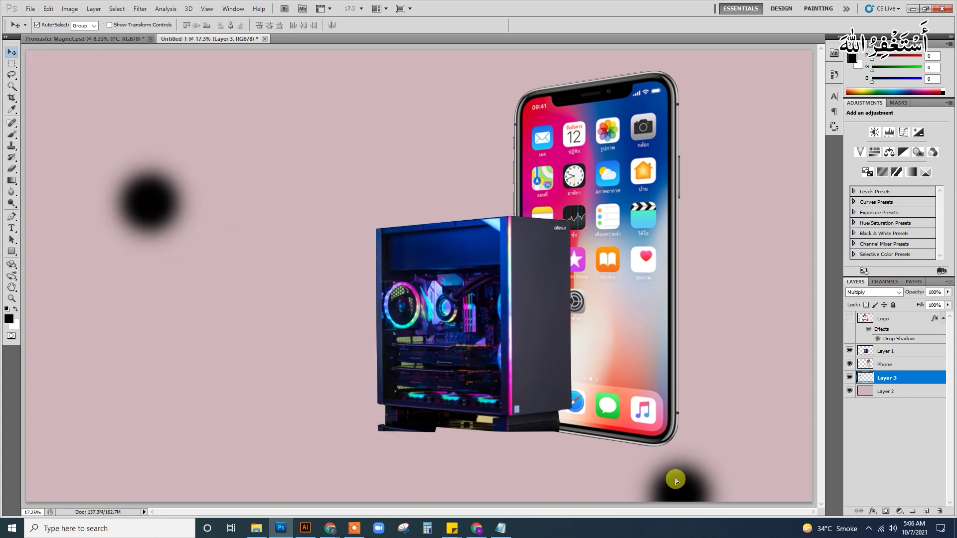
- Duplicate the blob, squash it, and distort it into a shadow stretching left under the PC
key(ctrl+j)
key(ctrl+t)
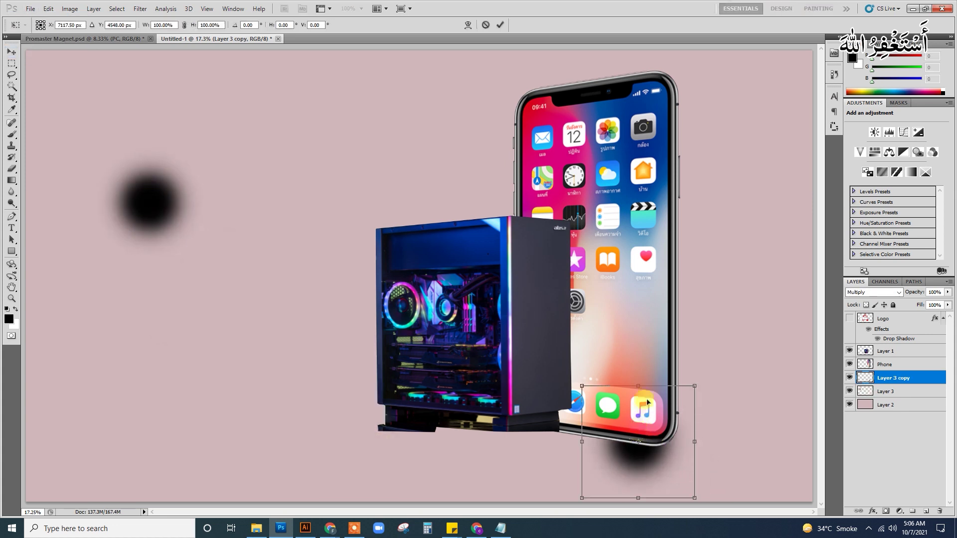
mouse_move(639, 386)
mouse_down()
mouse_move(640, 475)
mouse_move(651, 446)
mouse_up()
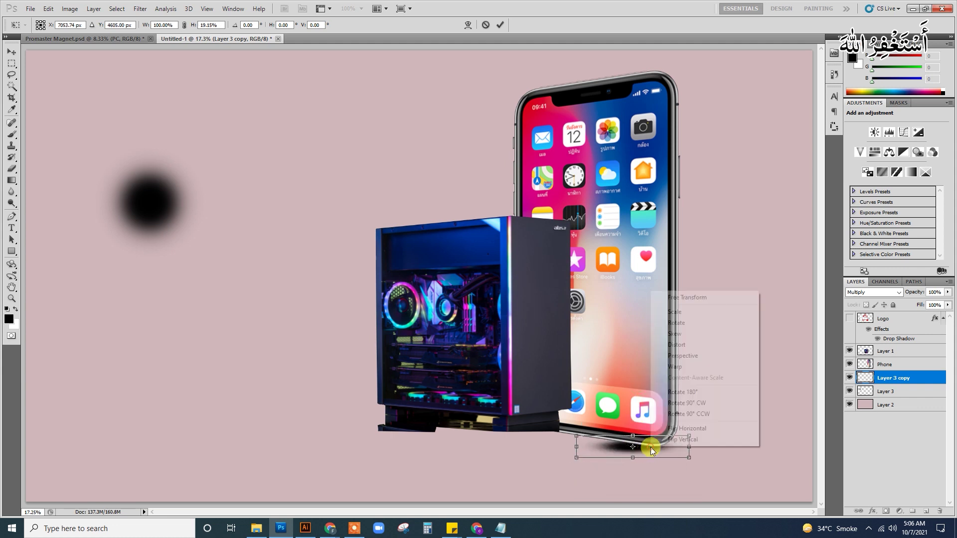
right_click(652, 446)
click(675, 344)
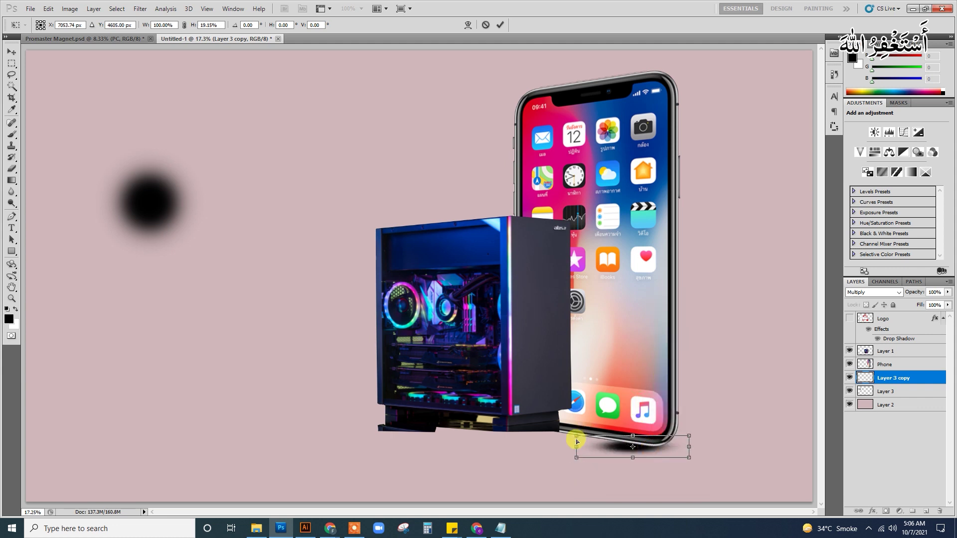
mouse_move(574, 436)
mouse_down()
mouse_move(166, 323)
mouse_move(21, 251)
mouse_up()
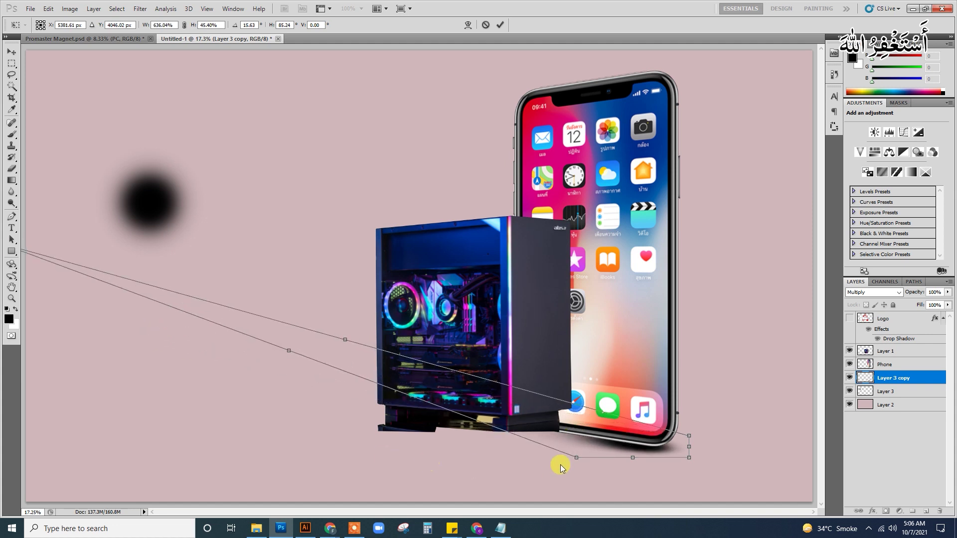
mouse_move(577, 457)
mouse_down()
mouse_move(346, 405)
mouse_move(205, 384)
mouse_move(188, 397)
mouse_move(332, 427)
mouse_up()
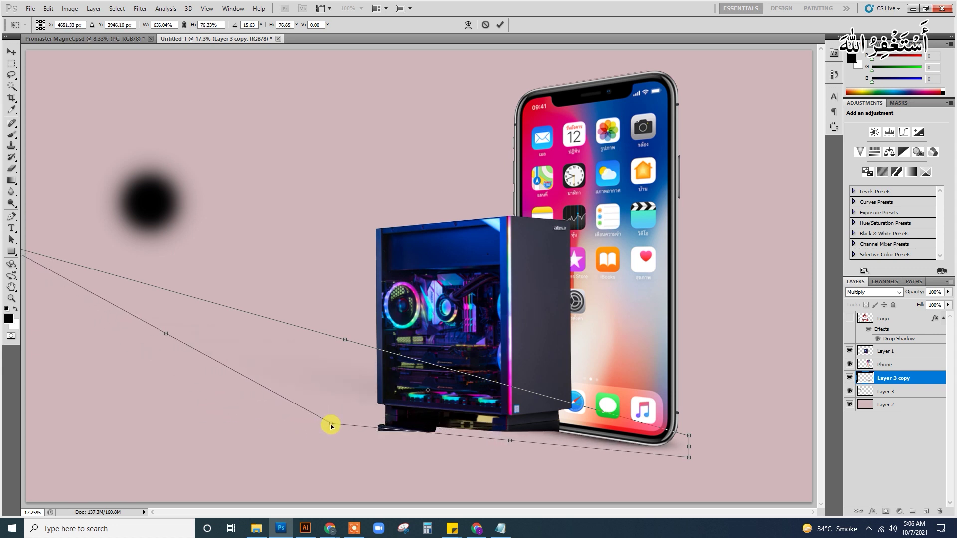
key(Return)
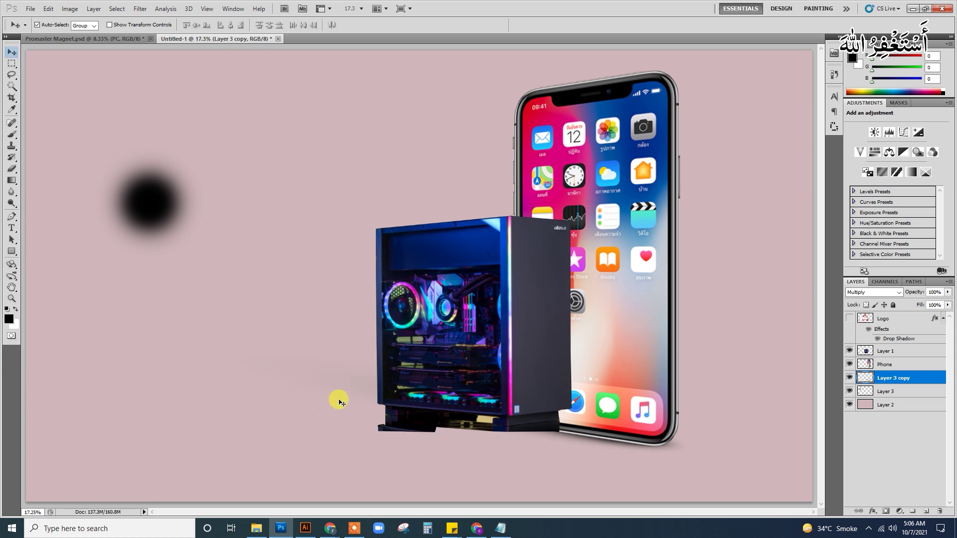
mouse_move(623, 448)
mouse_down()
mouse_move(419, 449)
mouse_move(522, 437)
mouse_up()
- Duplicate the shadow and distort the copy into a longer leftward cast shadow
key(ctrl+j)
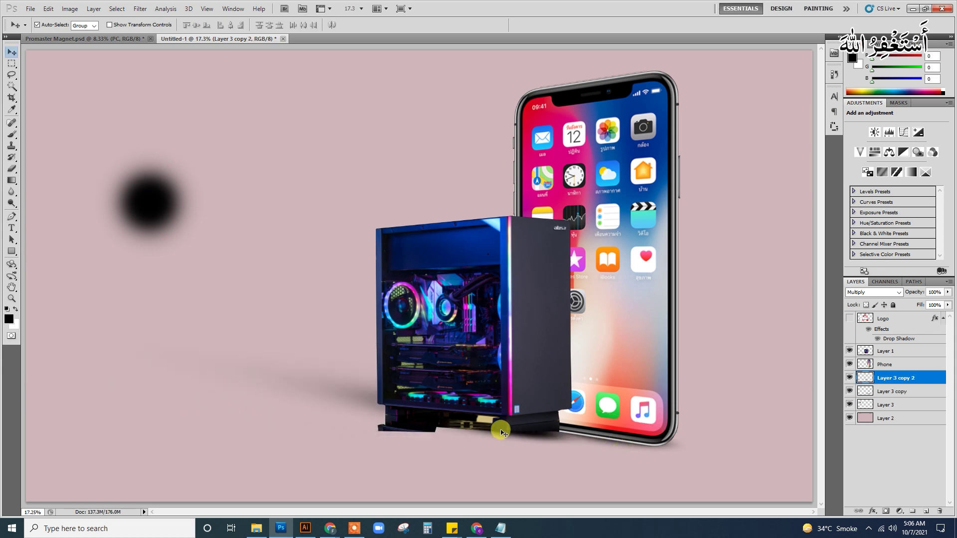
key(ctrl+t)
right_click(417, 403)
click(441, 305)
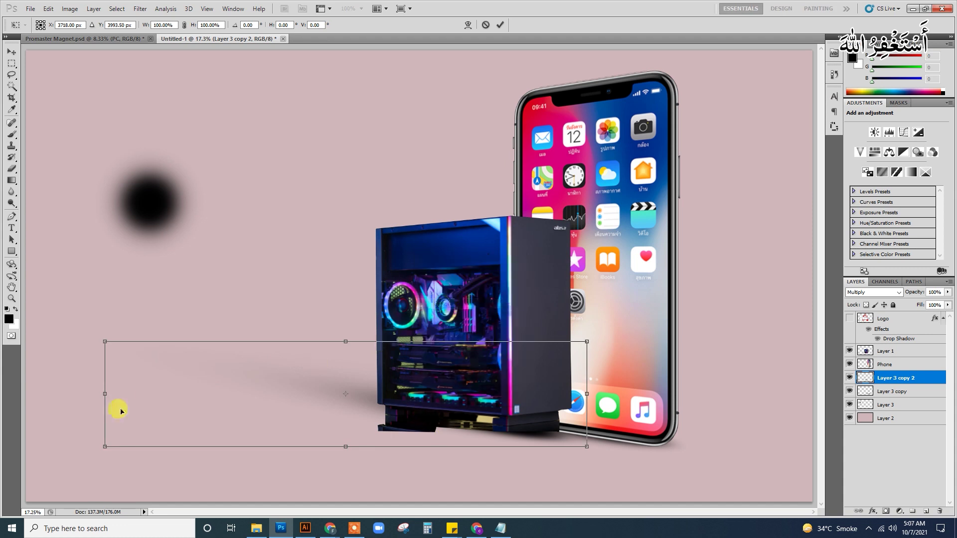
mouse_move(105, 447)
mouse_down()
mouse_move(229, 487)
mouse_move(393, 485)
mouse_move(381, 484)
mouse_up()
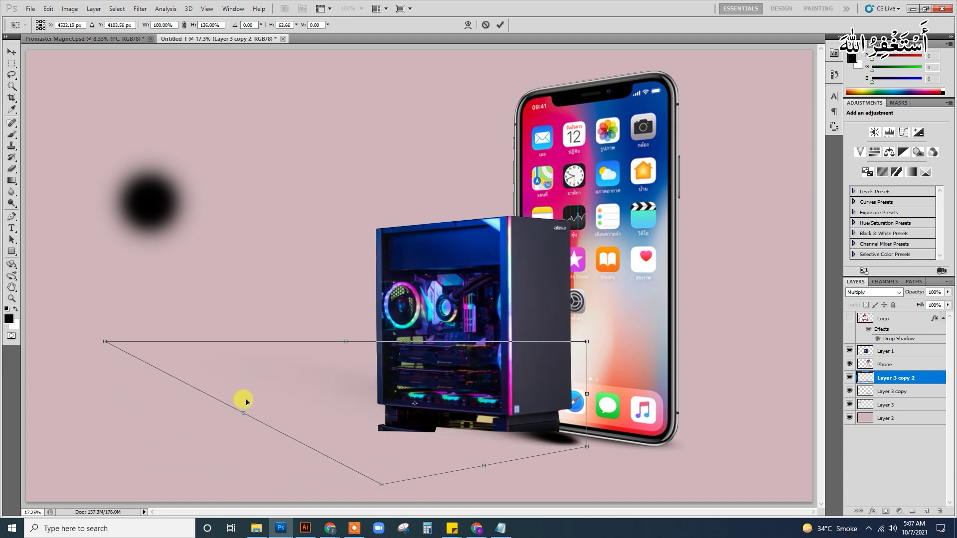
drag(105, 343, 36, 381)
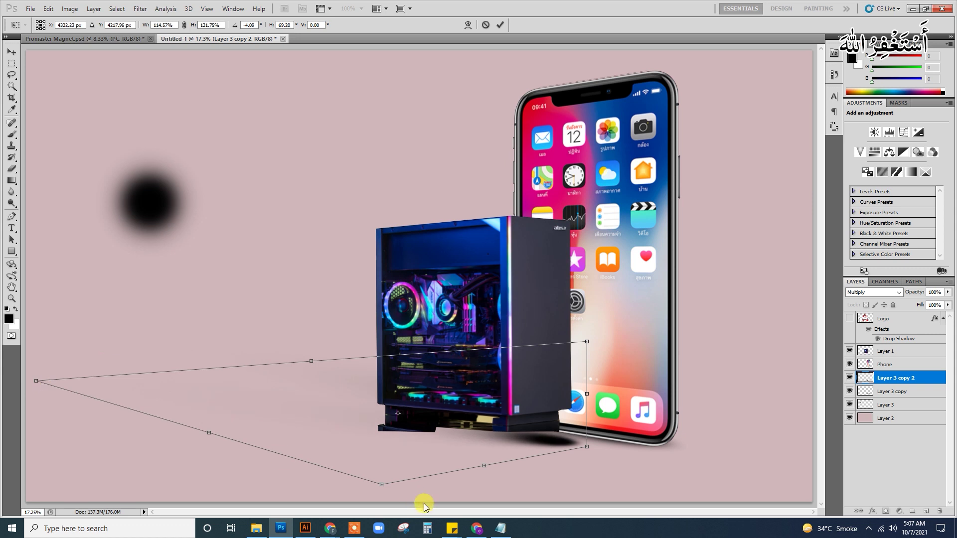
mouse_move(384, 485)
mouse_down()
mouse_move(196, 466)
mouse_move(3, 479)
mouse_up()
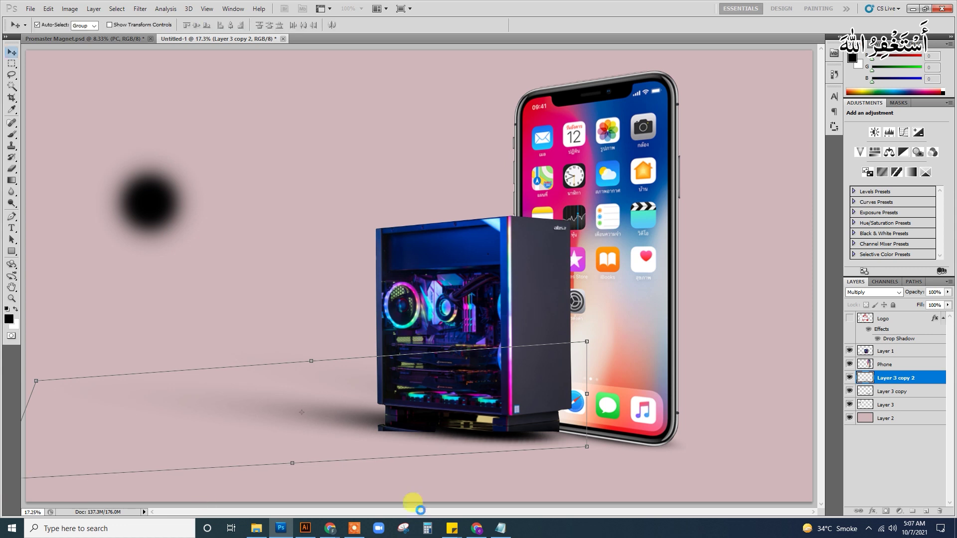
key(Return)
- Rotate and position the shadow copy under the PC case, then delete the leftover blob layer
key(ctrl+t)
drag(652, 481, 655, 466)
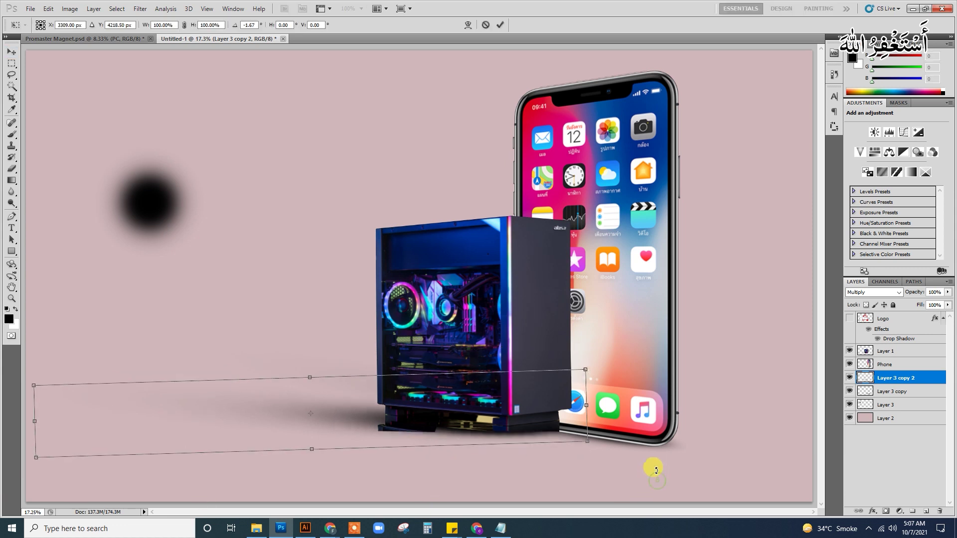
drag(547, 423, 551, 418)
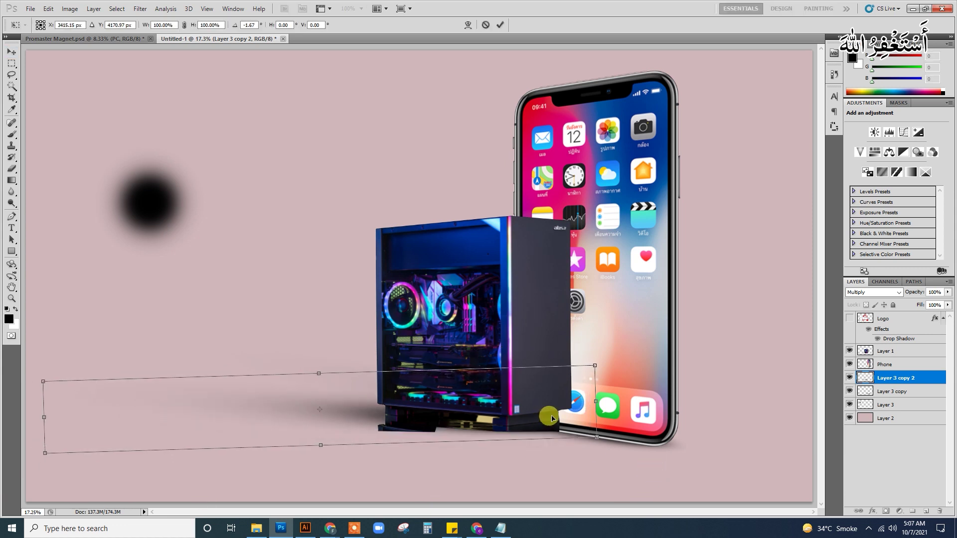
key(Down)
key(Down)
key(Down)
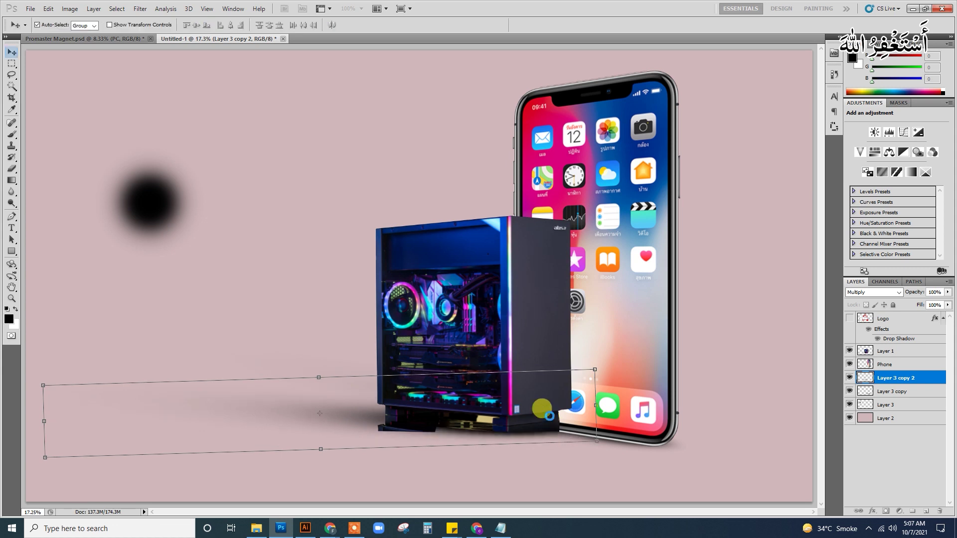
key(Return)
key(Delete)
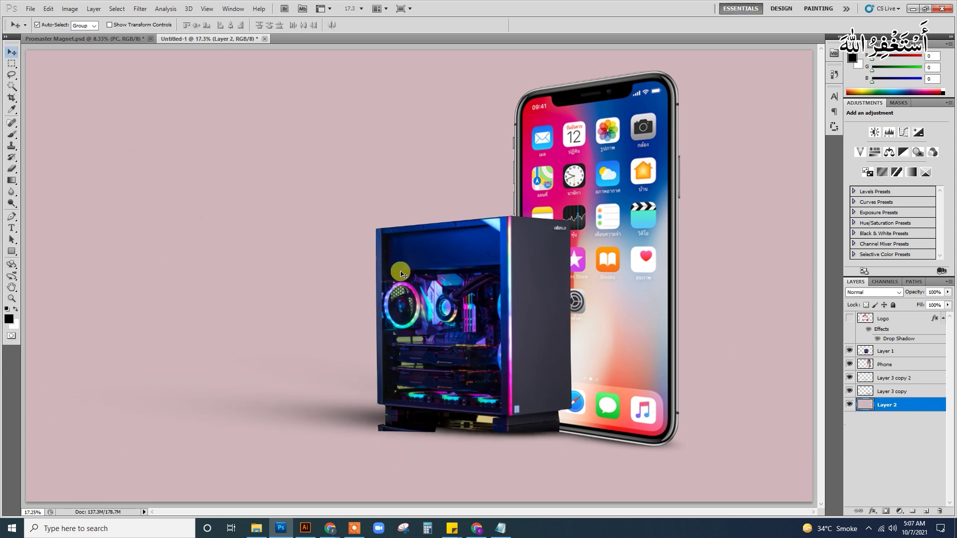
- Delete the pink background layer and crop the canvas around the composition
key(Delete)
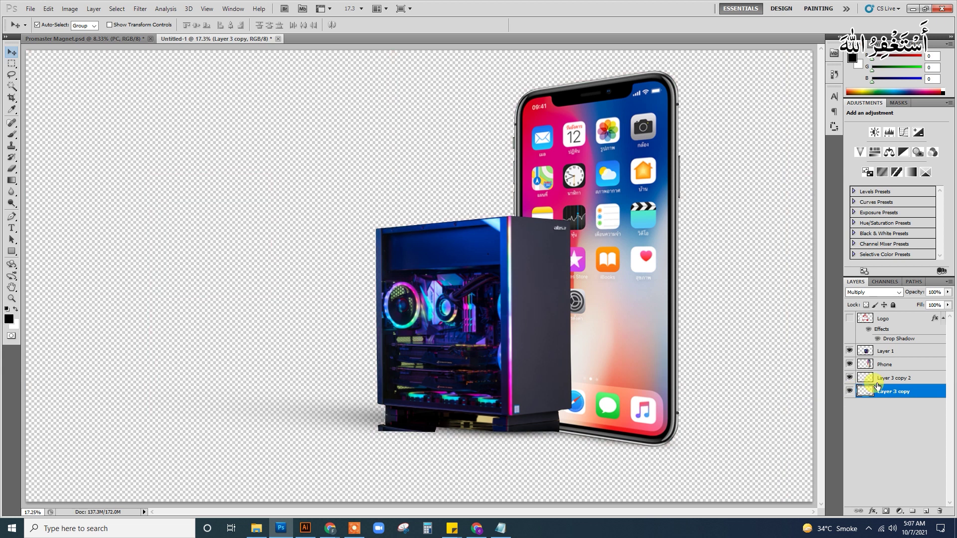
click(850, 391)
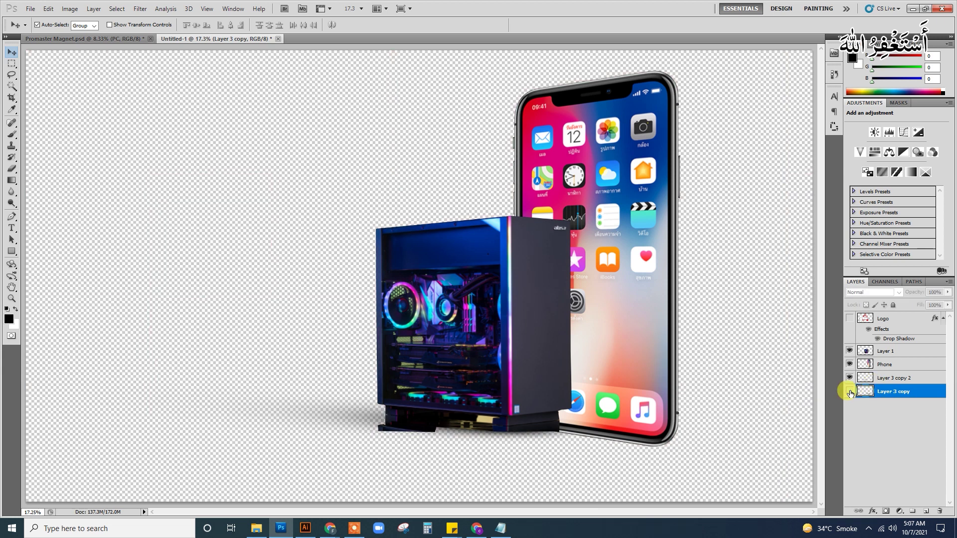
click(850, 391)
key(c)
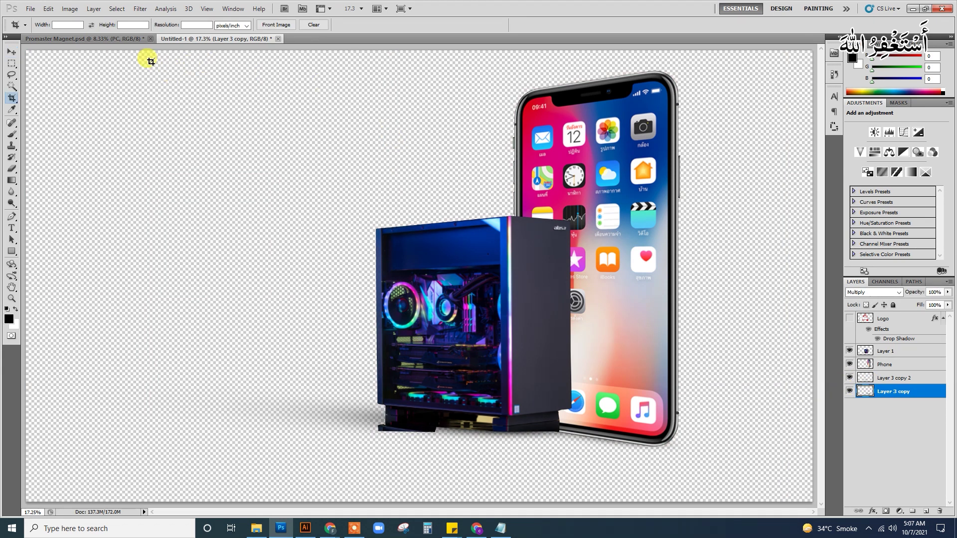
drag(797, 263, 789, 487)
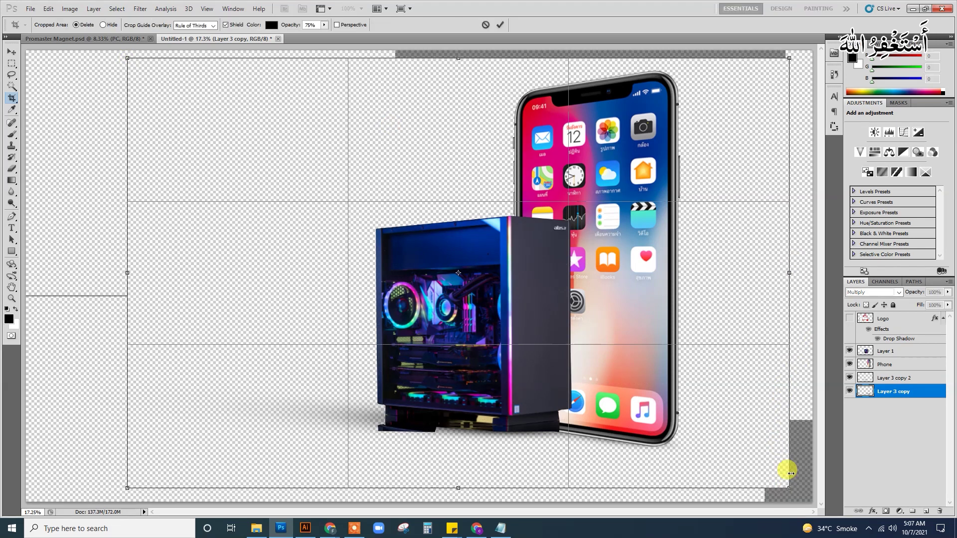
key(Return)
key(e)
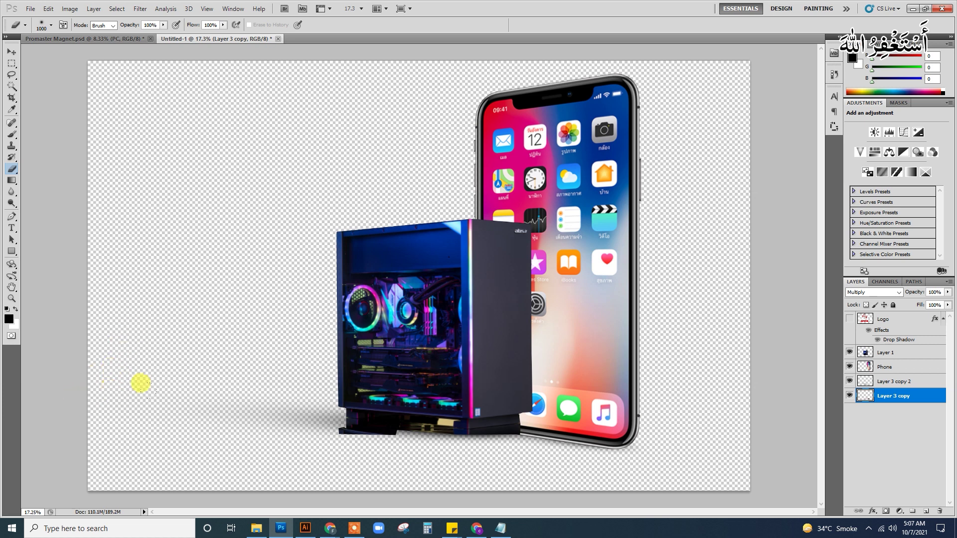
key(v)
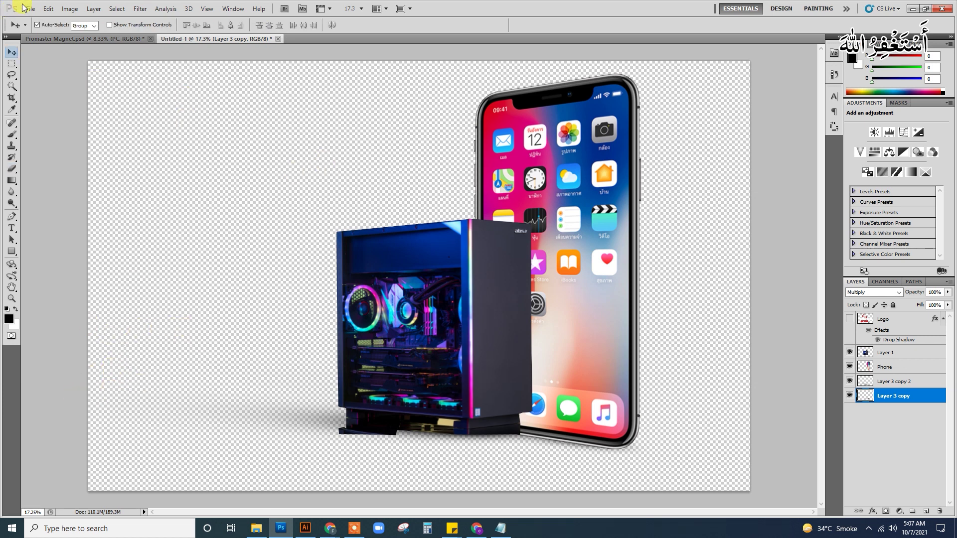
- Save a copy of the composite as a PNG named '1'
click(25, 8)
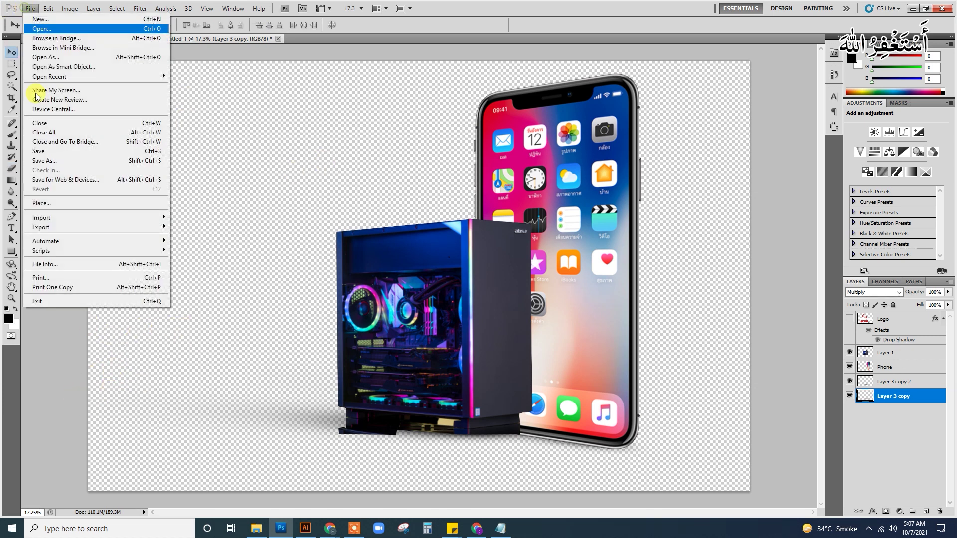
click(47, 161)
click(449, 262)
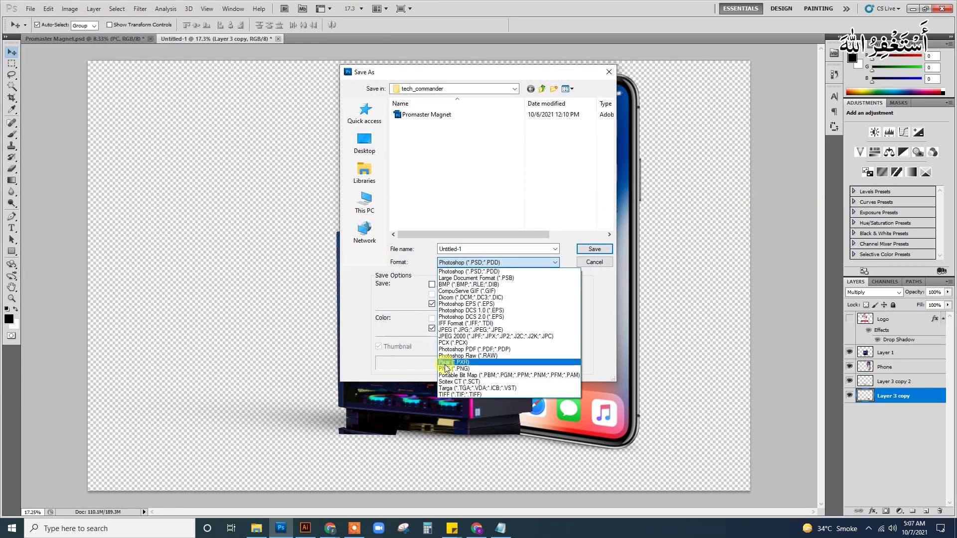
click(446, 368)
text(1)
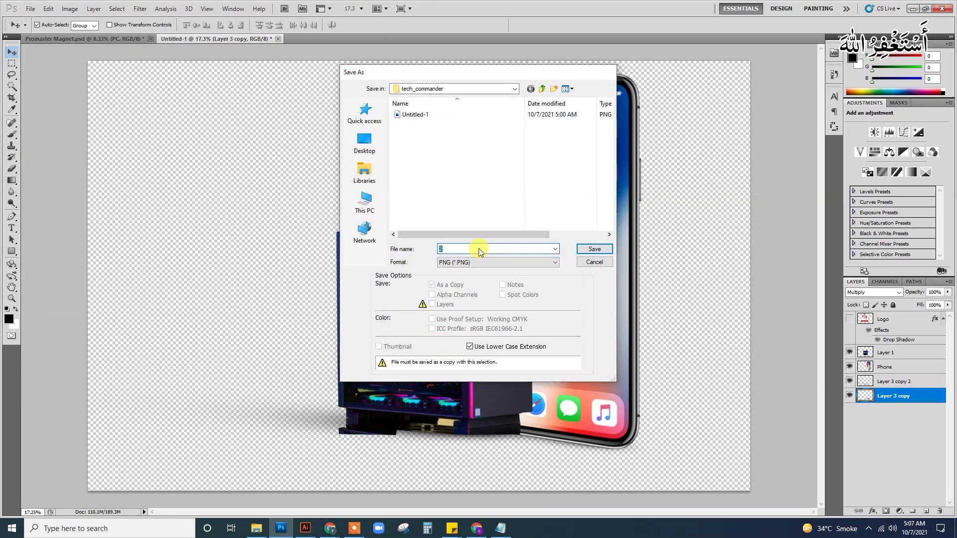
key(Return)
key(Return)
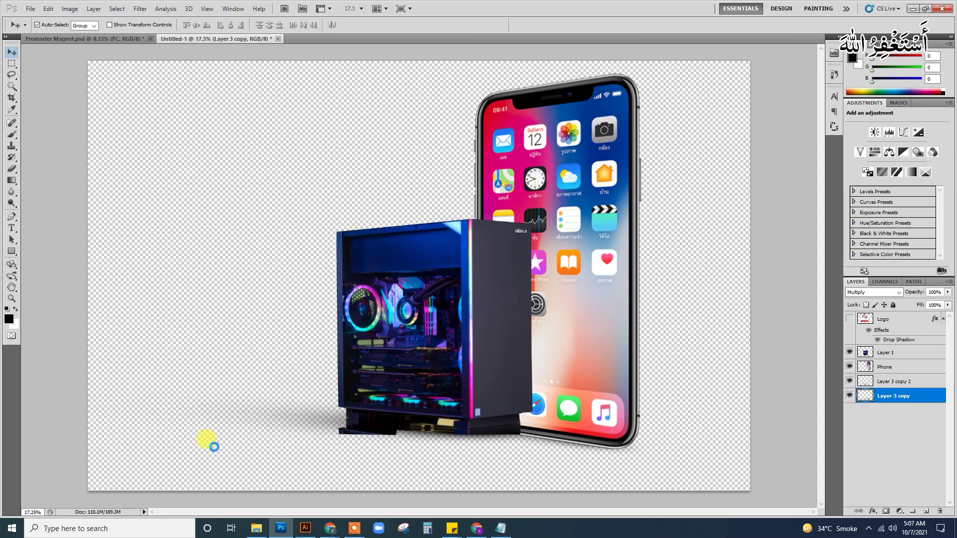
- Place the image file '2' into the Illustrator van document
click(305, 529)
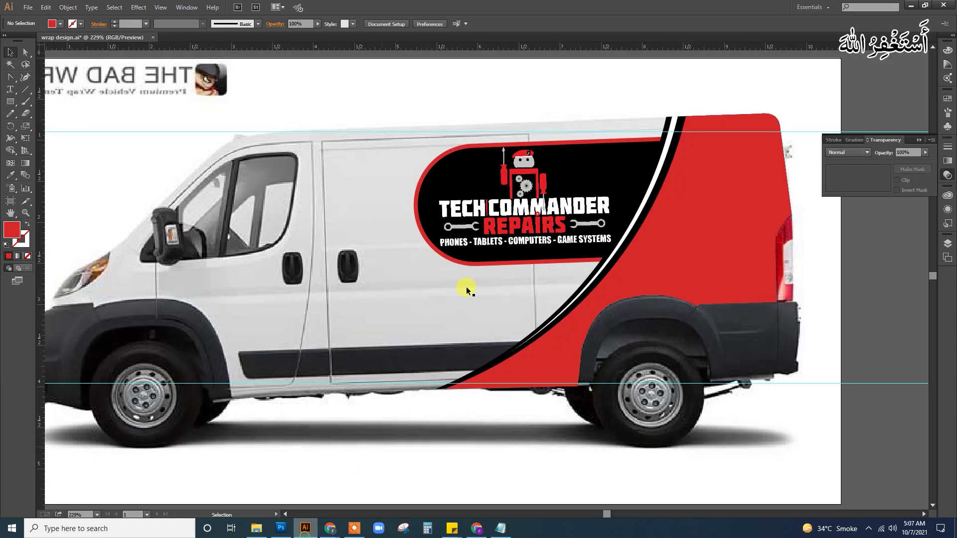
click(478, 437)
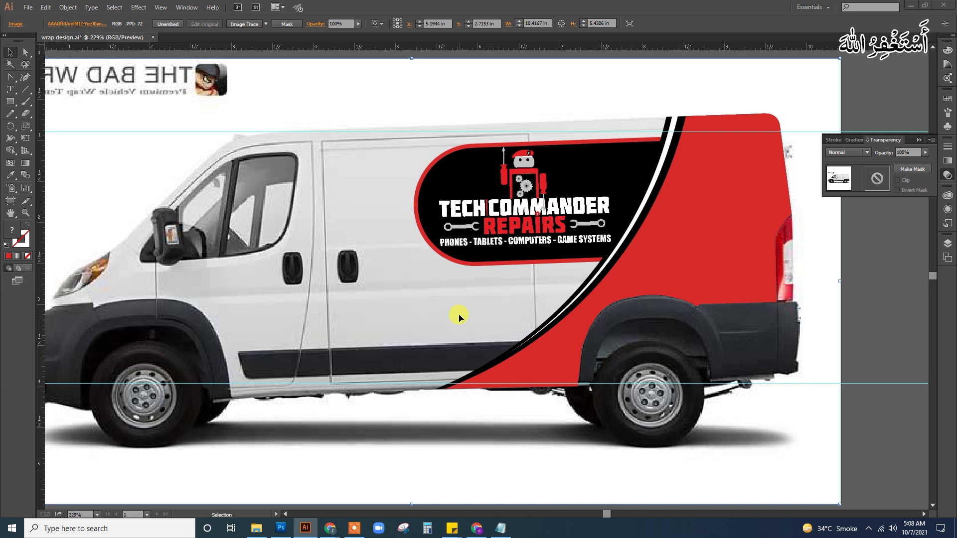
key(alt+Tab)
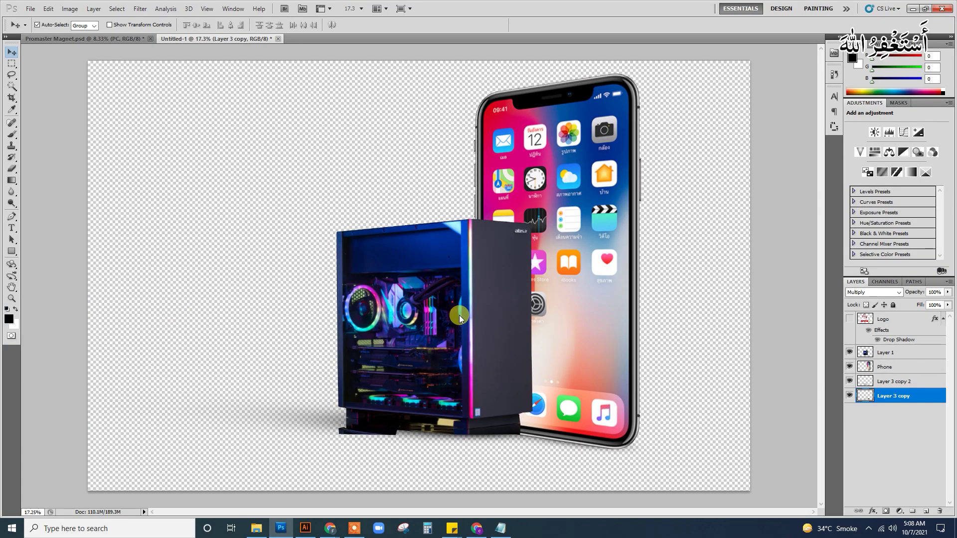
click(305, 528)
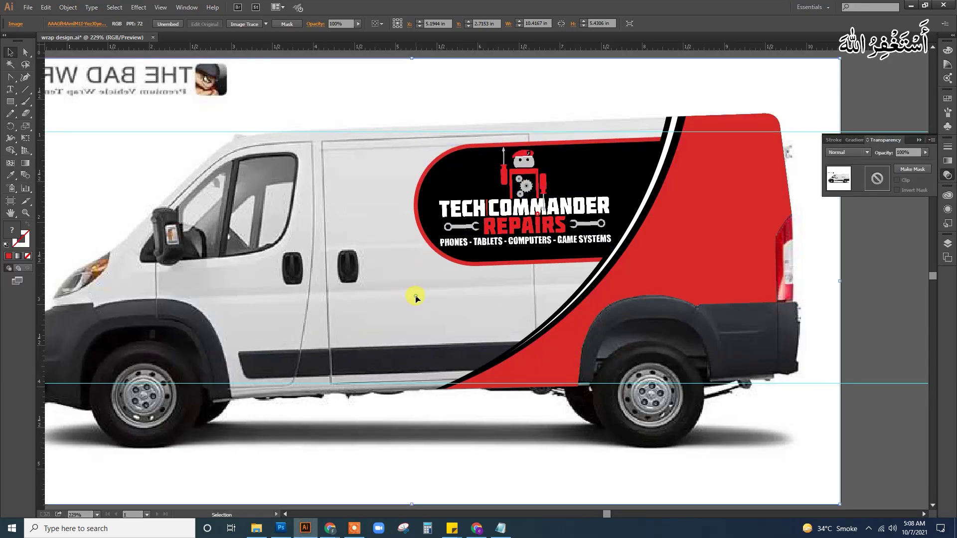
key(alt+f)
key(l)
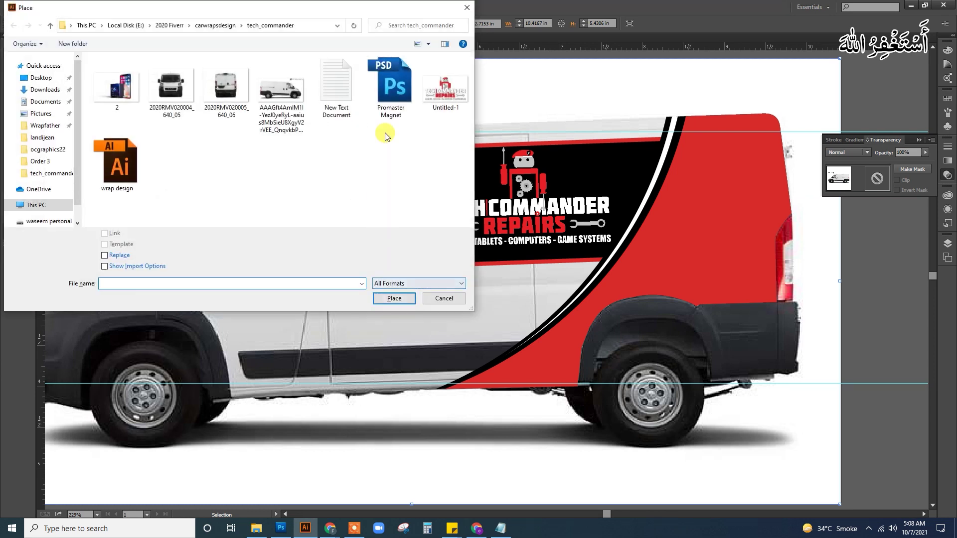
click(117, 87)
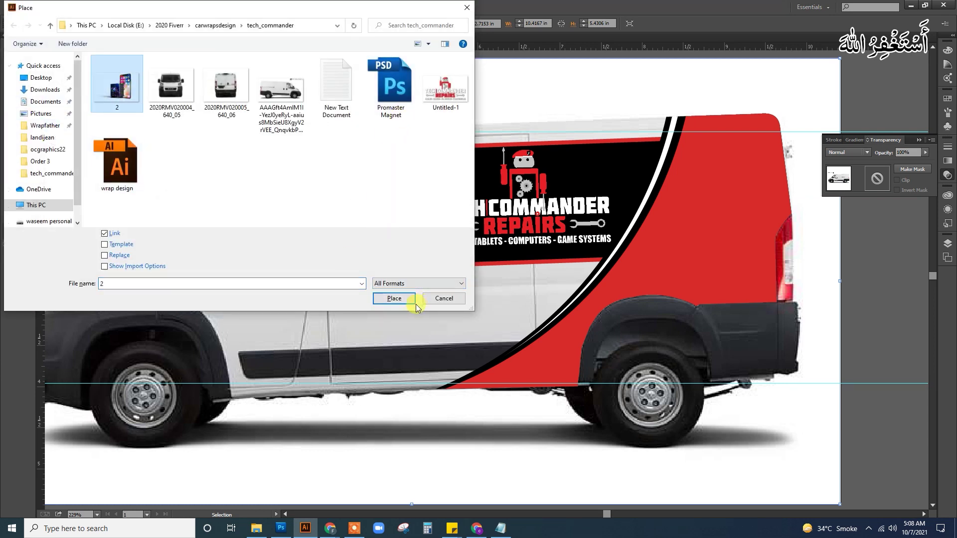
click(394, 298)
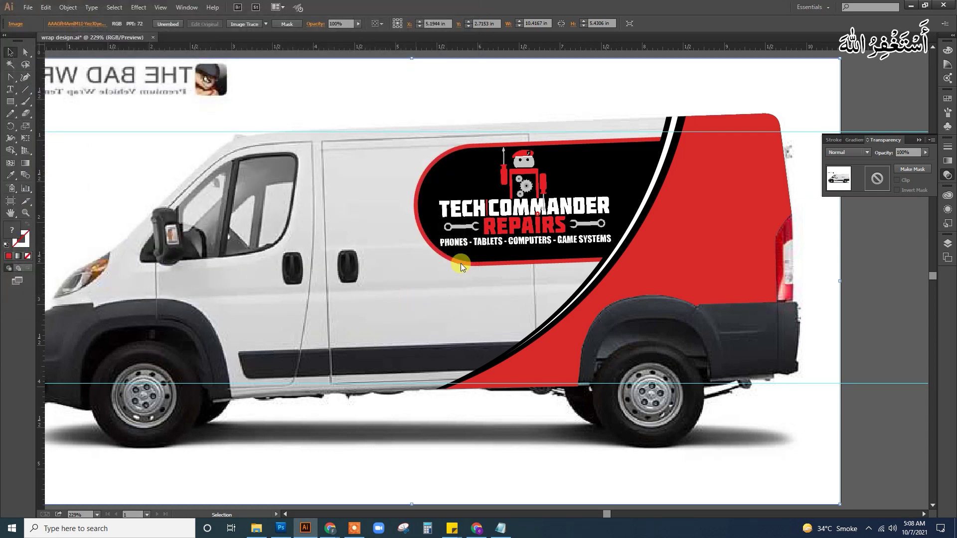
- Move, rotate, and scale the PC-and-phone image onto the van's red rear panel
drag(355, 123, 674, 379)
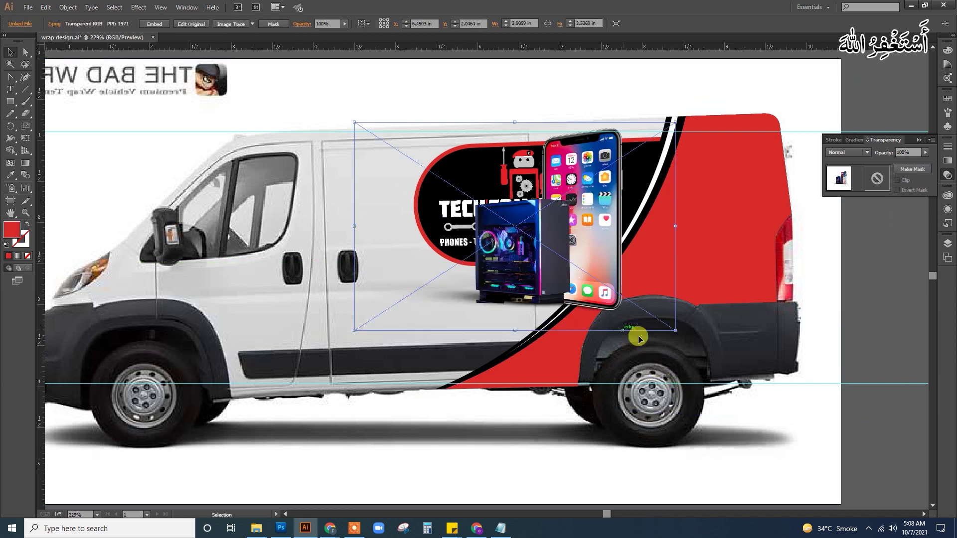
drag(677, 333, 679, 325)
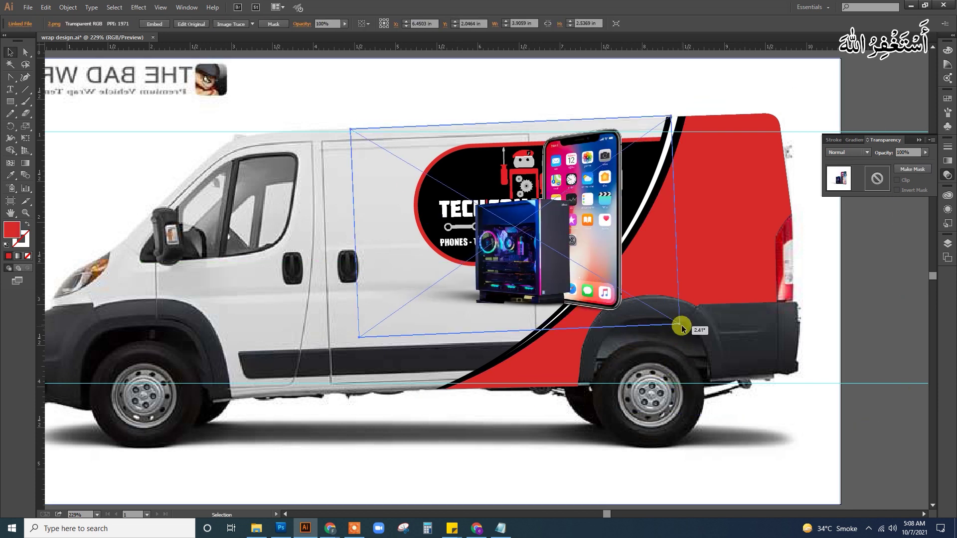
drag(562, 258, 708, 244)
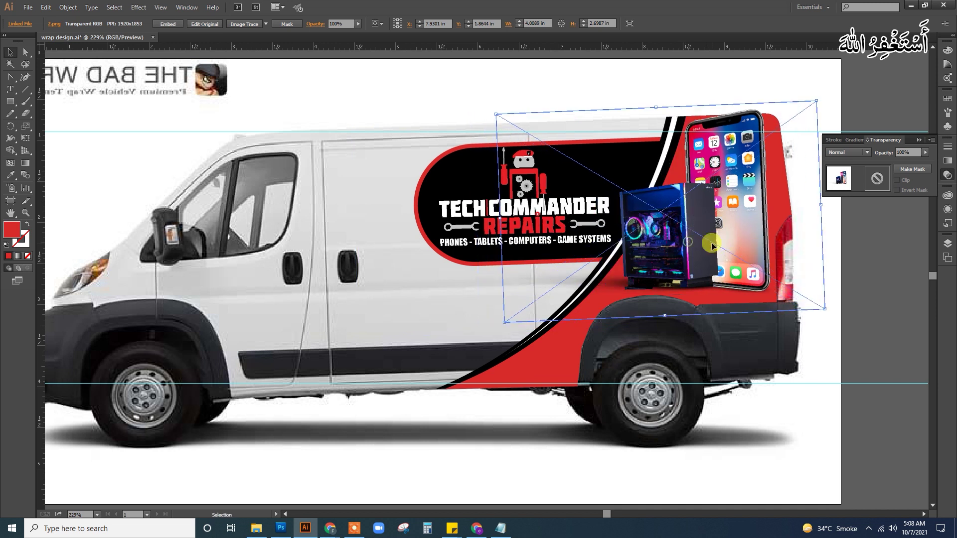
drag(824, 308, 811, 302)
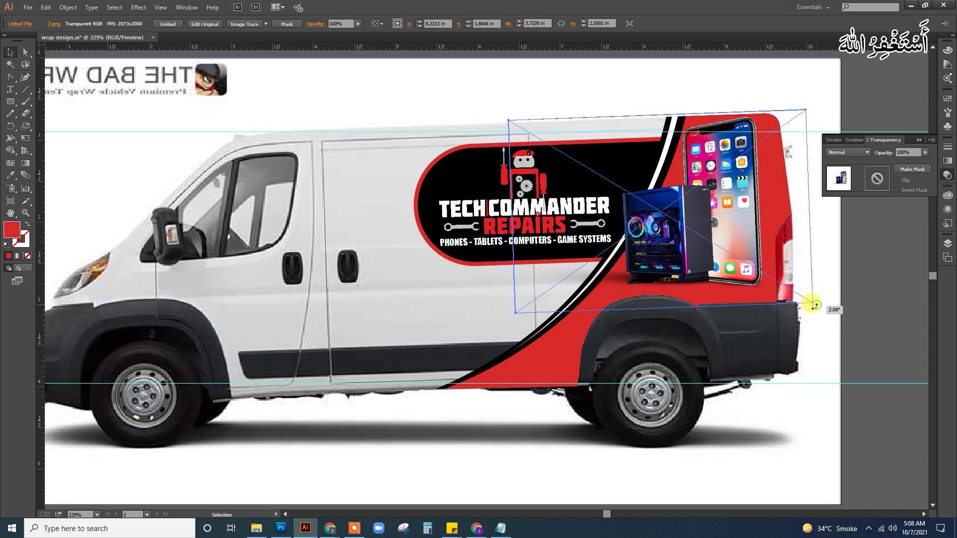
drag(718, 241, 717, 249)
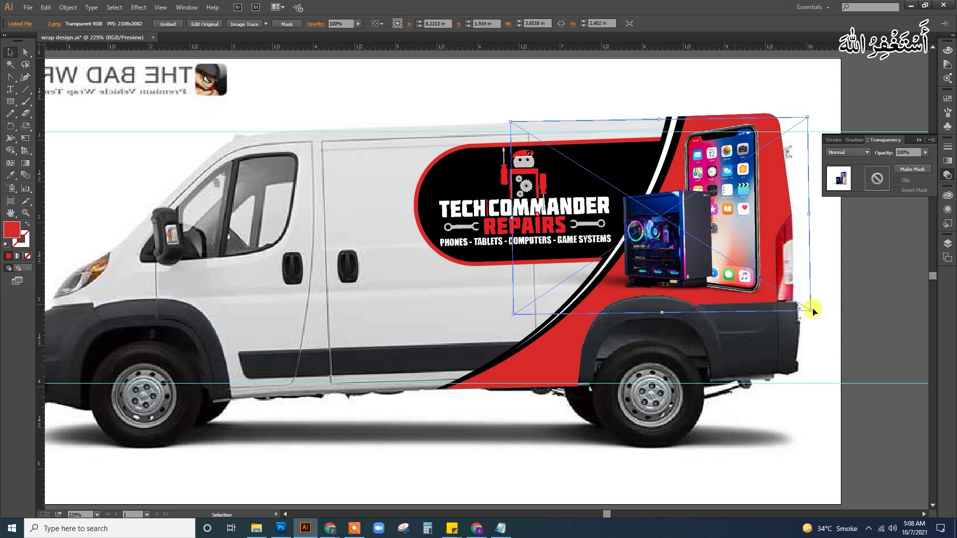
click(835, 372)
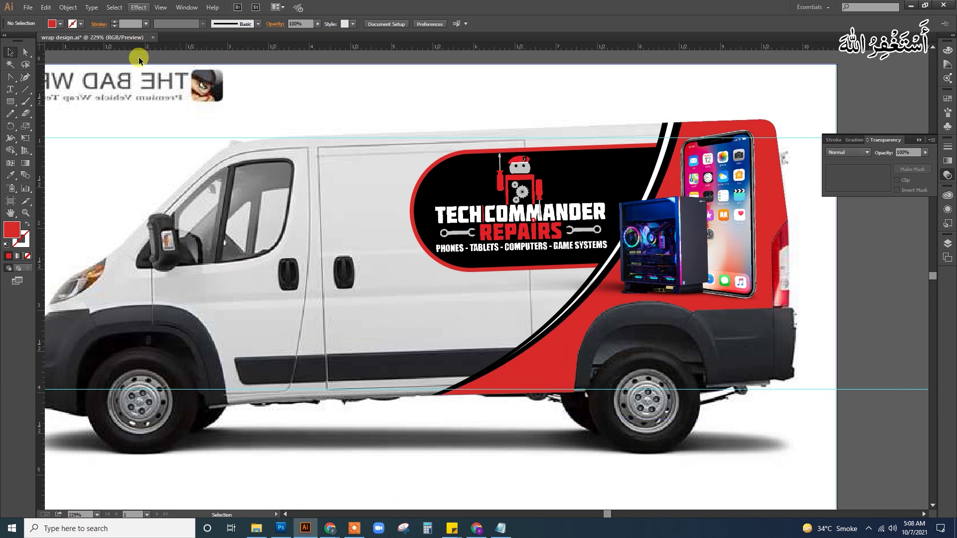
click(281, 528)
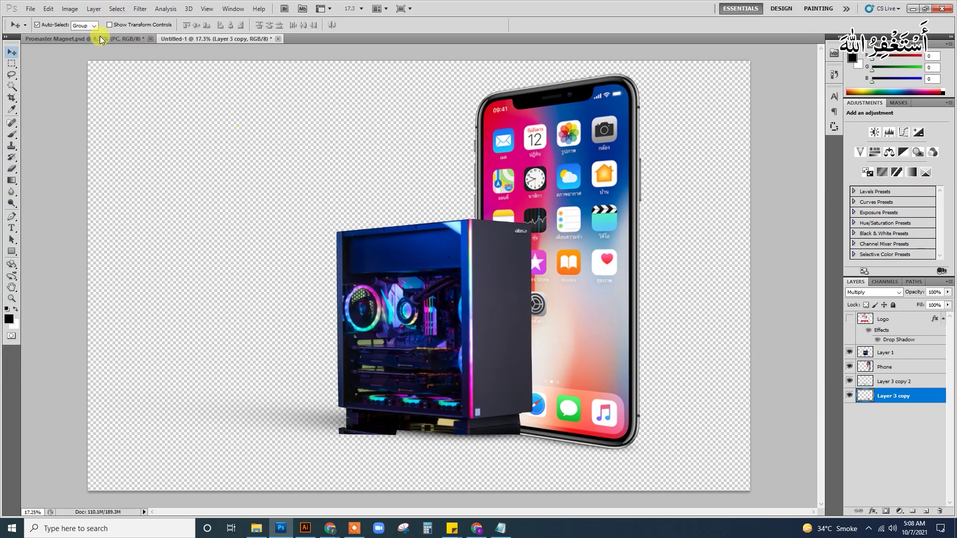
- In Promaster Magnet.psd, select and reposition the red TechCommanderRepairs.com Website text layer
click(84, 38)
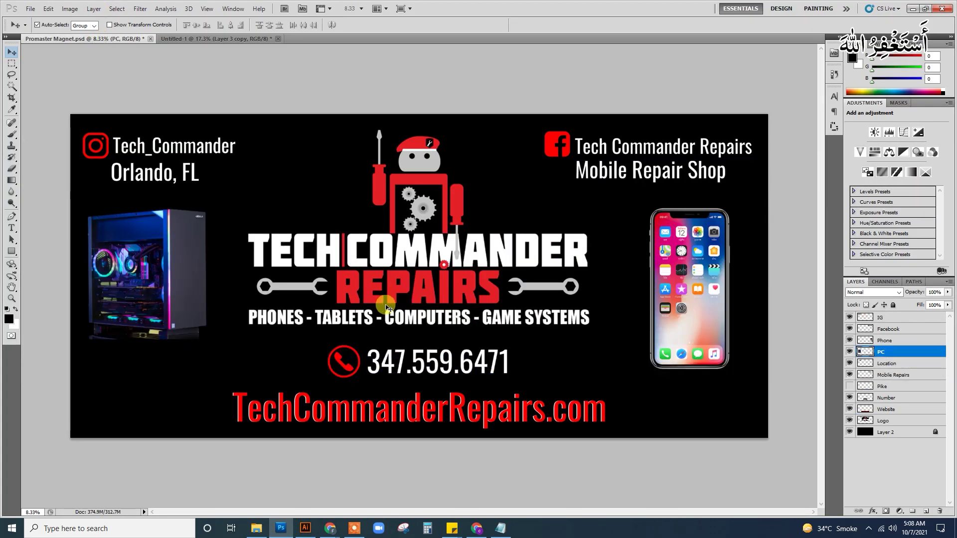
click(453, 404)
drag(454, 404, 459, 402)
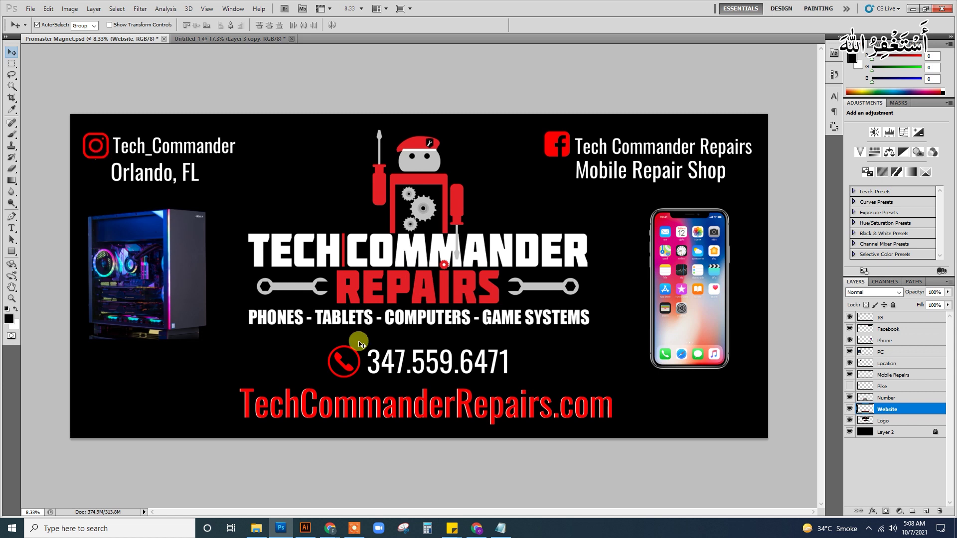
key(t)
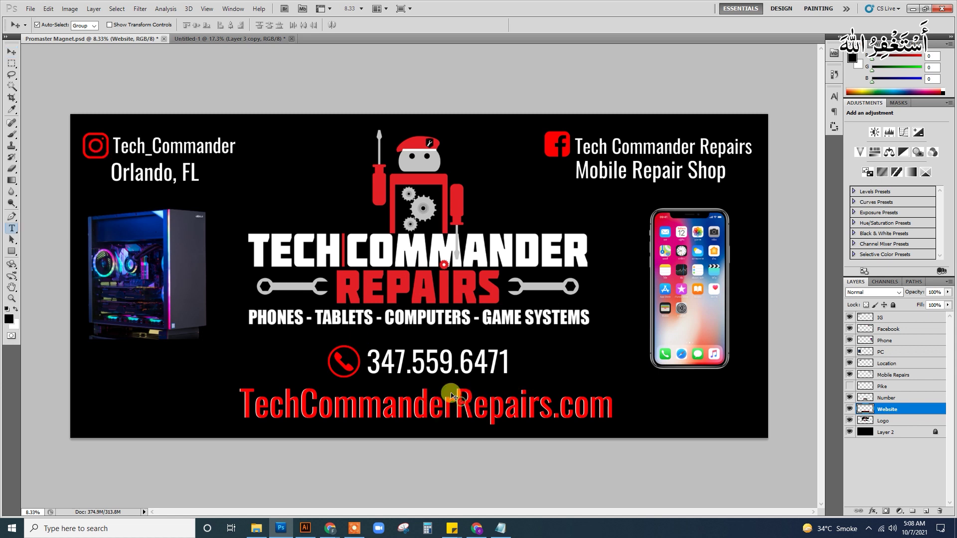
mouse_move(468, 407)
mouse_down()
mouse_move(462, 402)
mouse_move(299, 536)
mouse_up()
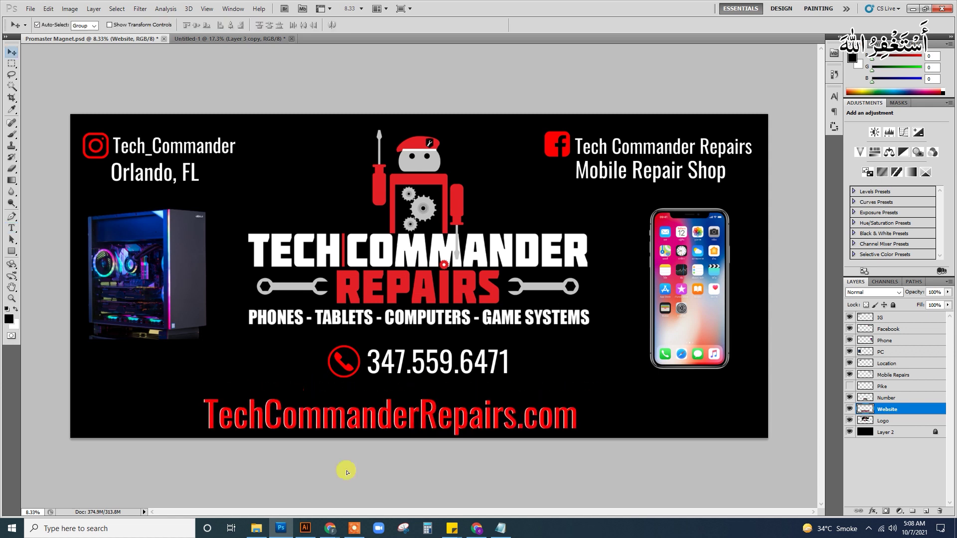
click(305, 528)
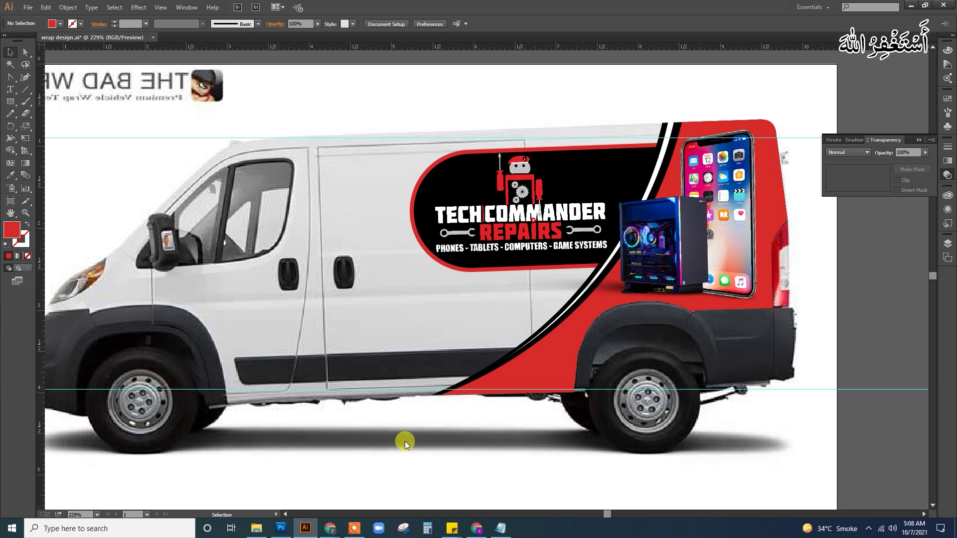
- Paste the red TechCommanderRepairs.com banner and shrink it to fit beneath the van
key(ctrl+v)
key(ctrl+minus)
key(ctrl+minus)
key(ctrl+minus)
key(ctrl+minus)
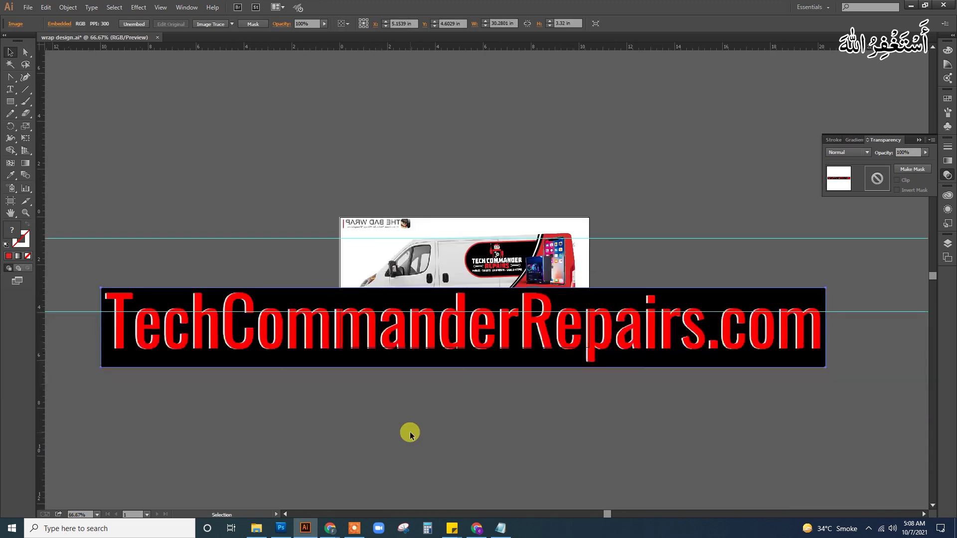
mouse_move(825, 367)
mouse_down()
mouse_move(539, 347)
mouse_move(532, 367)
mouse_up()
click(540, 378)
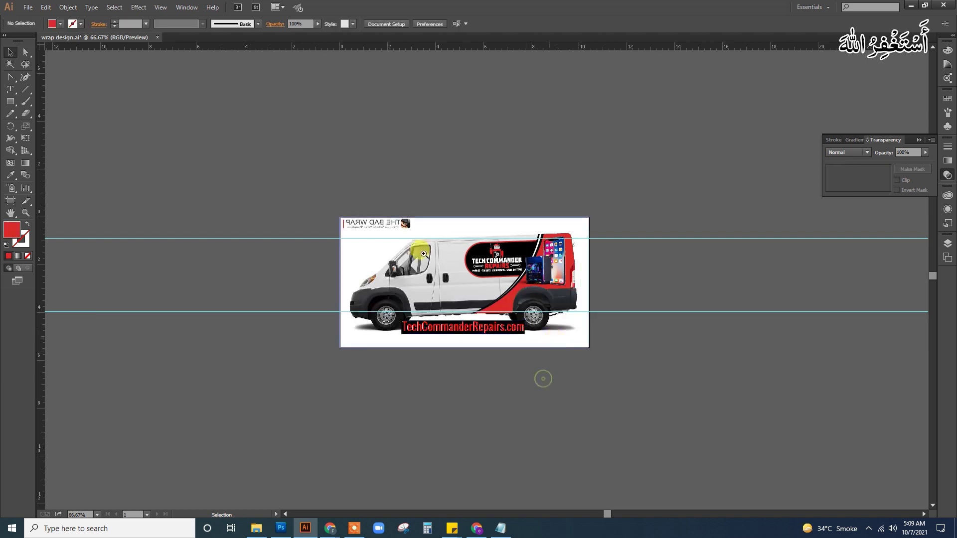
scroll(502, 415, up, 4)
drag(502, 415, 528, 406)
key(t)
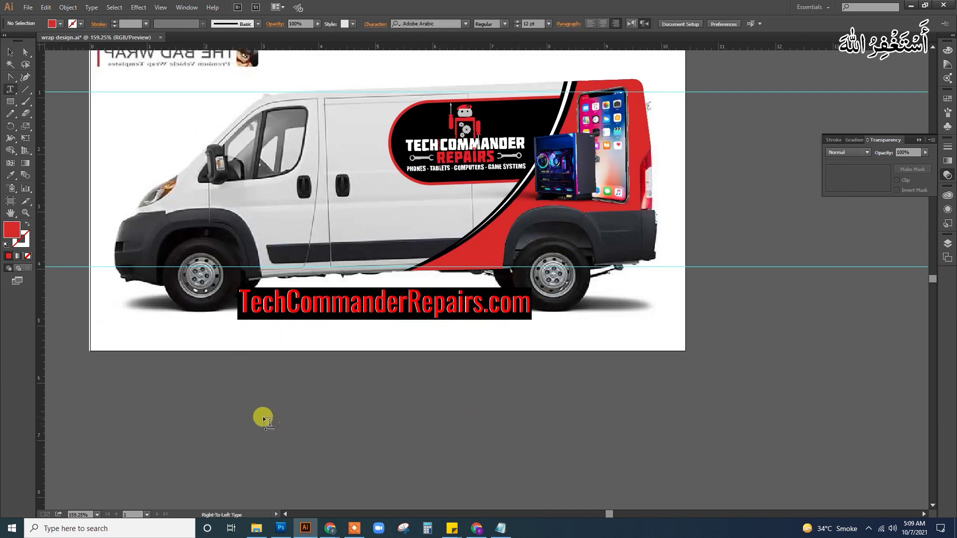
click(277, 410)
text(techcommanderrepairs.com)
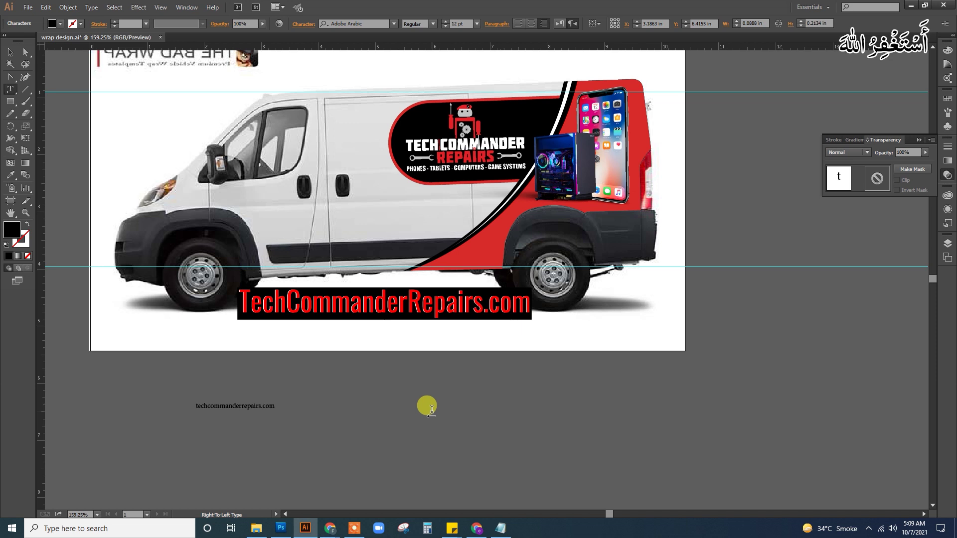
- Set the techcommanderrepairs.com text line in Swiss 721 Black Condensed BT
click(11, 52)
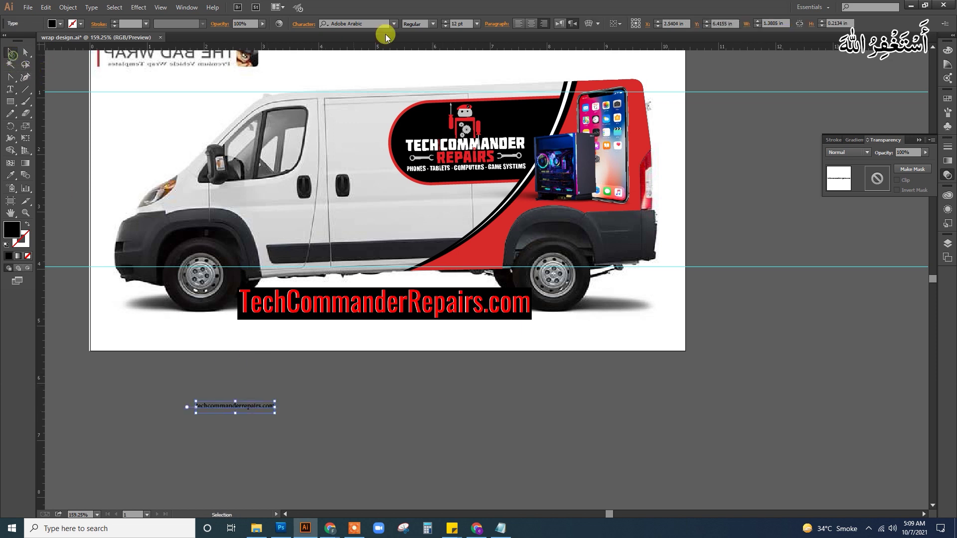
click(367, 23)
text(s)
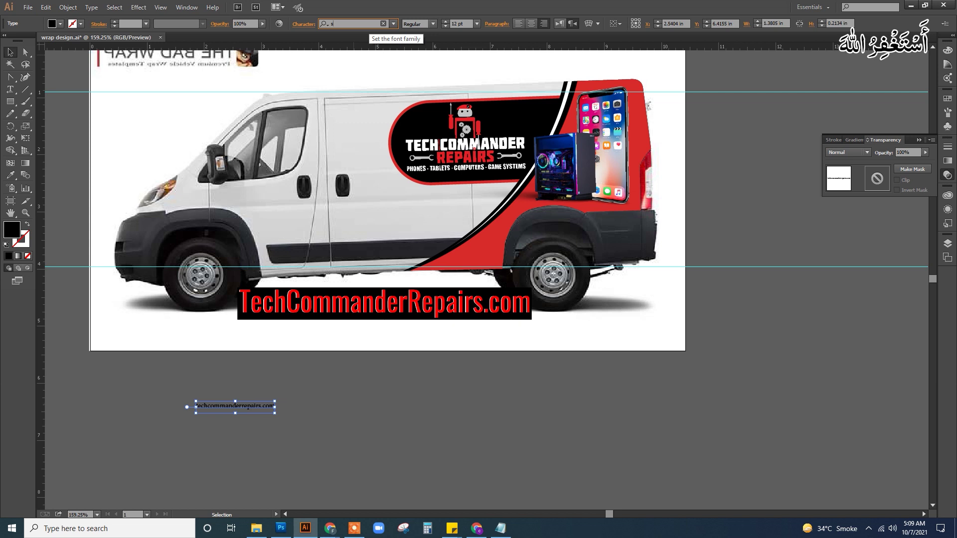
text(w)
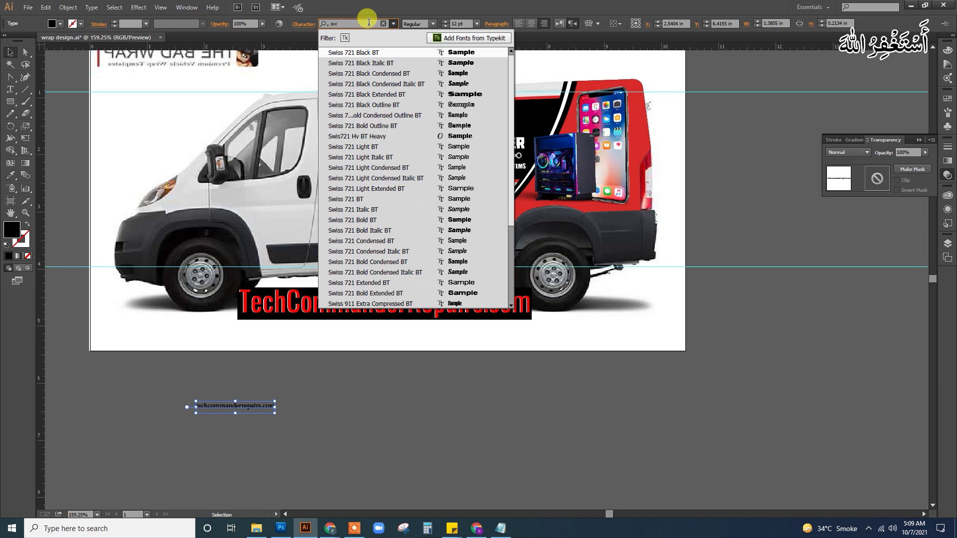
key(Down)
key(Down)
key(Down)
key(Down)
key(Down)
key(Down)
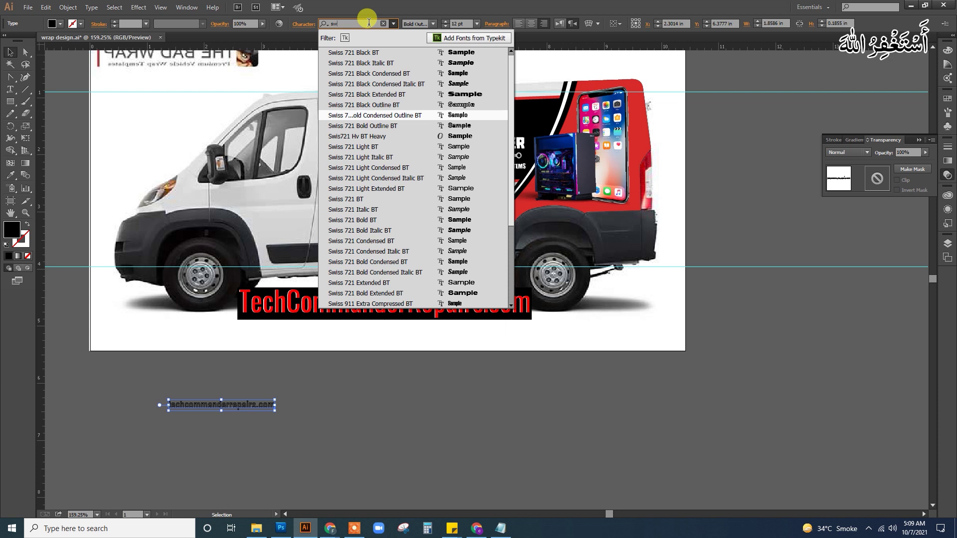
key(Down)
key(Down)
key(Down)
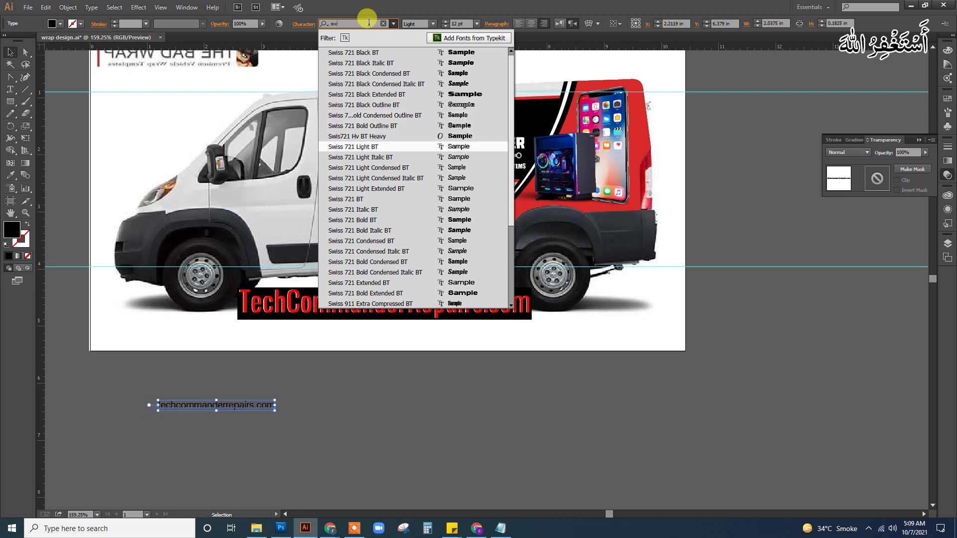
key(Down)
key(Down)
key(Down)
key(Down)
key(Down)
key(Up)
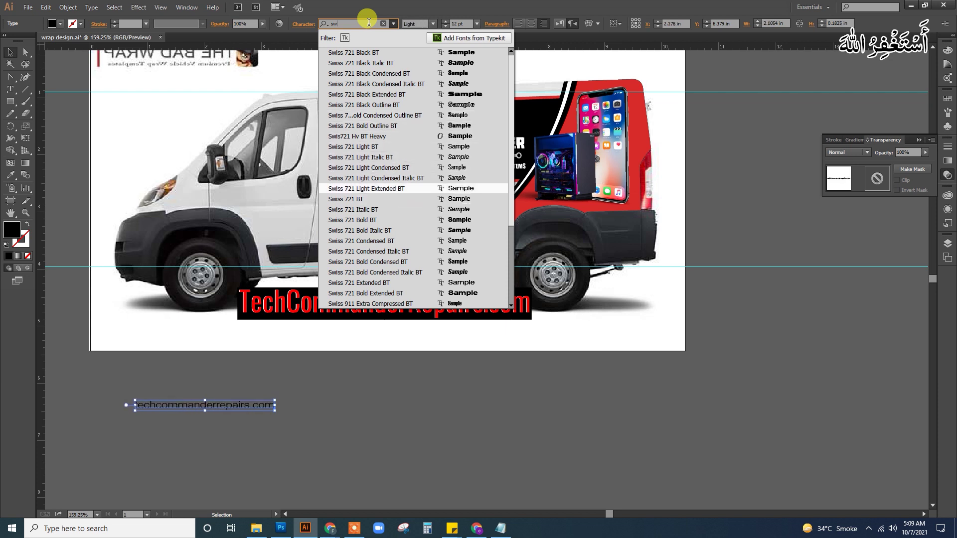
key(Up)
key(Up)
key(Up)
key(Up)
key(Up)
key(Up)
key(Up)
key(Return)
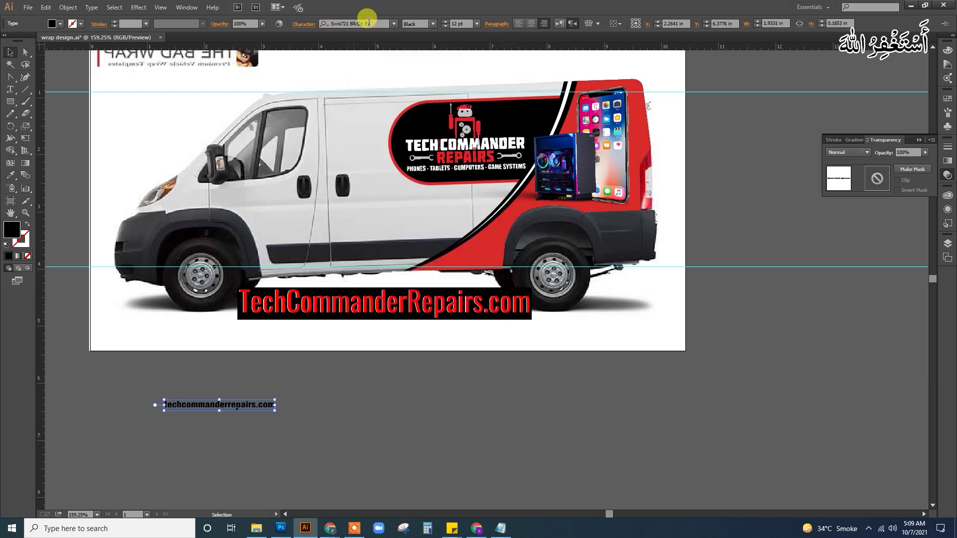
click(341, 431)
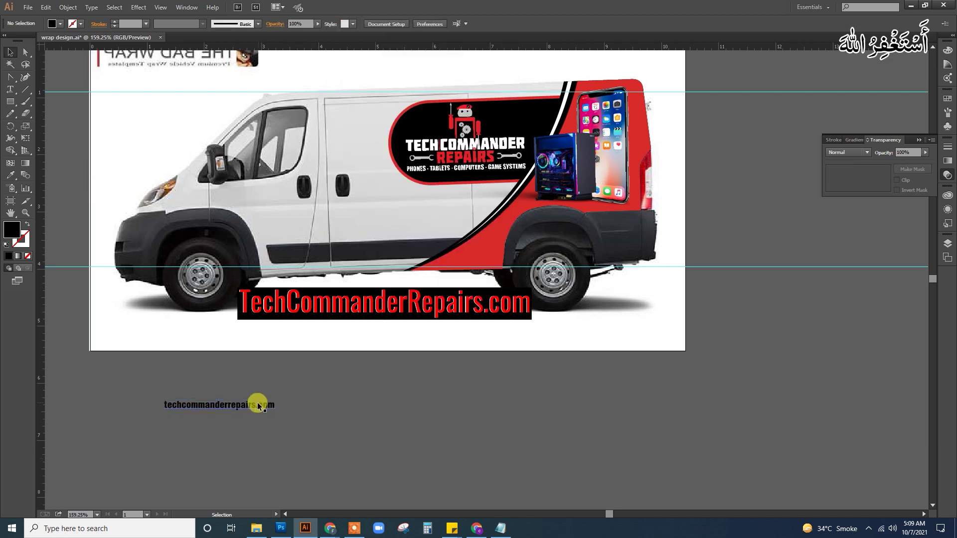
- Keep the website text below the artboard, zoom in, and change it to Title Case
drag(257, 404, 439, 214)
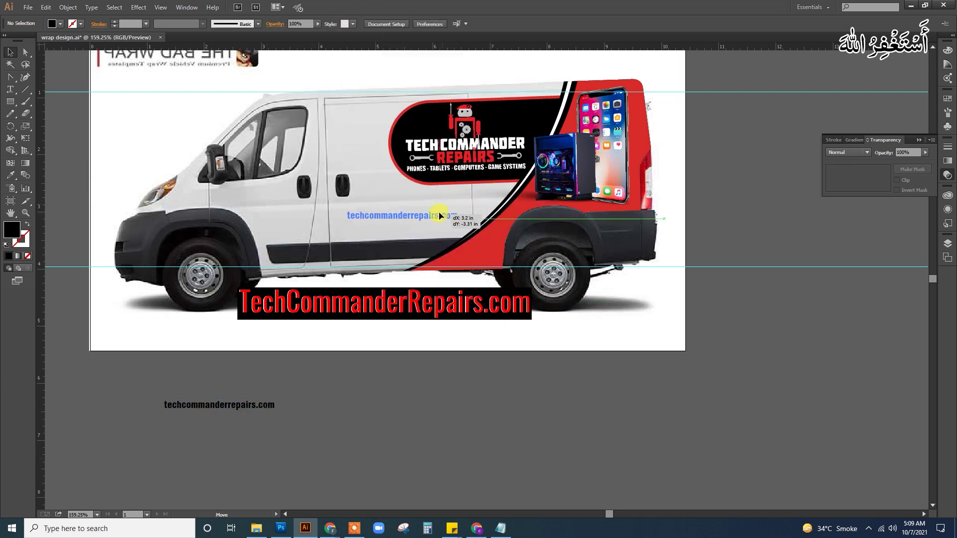
drag(439, 215, 438, 373)
key(z)
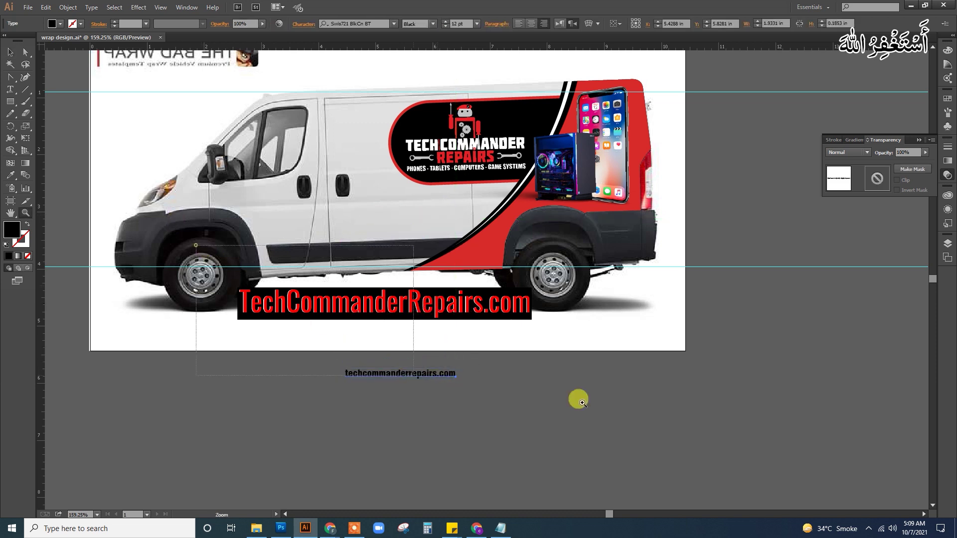
click(581, 401)
key(v)
click(91, 7)
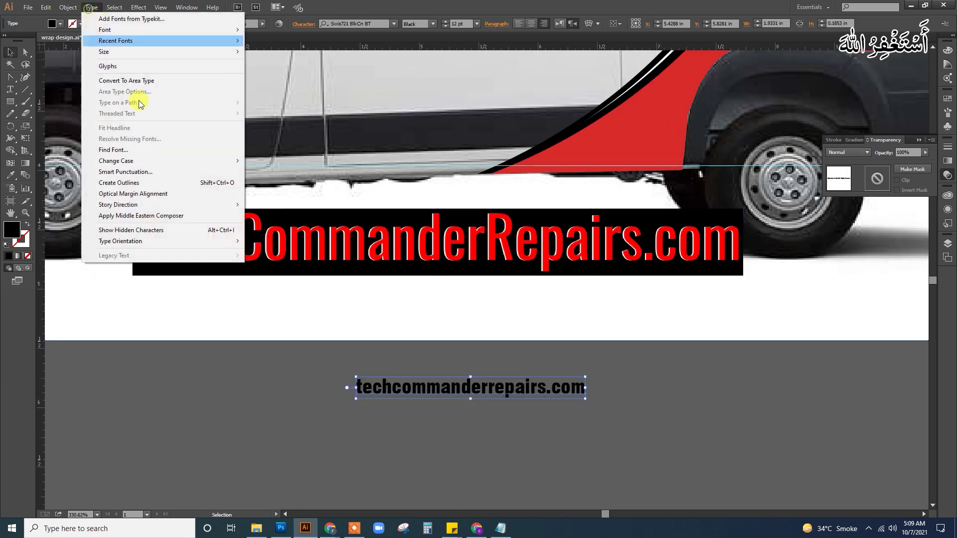
click(284, 182)
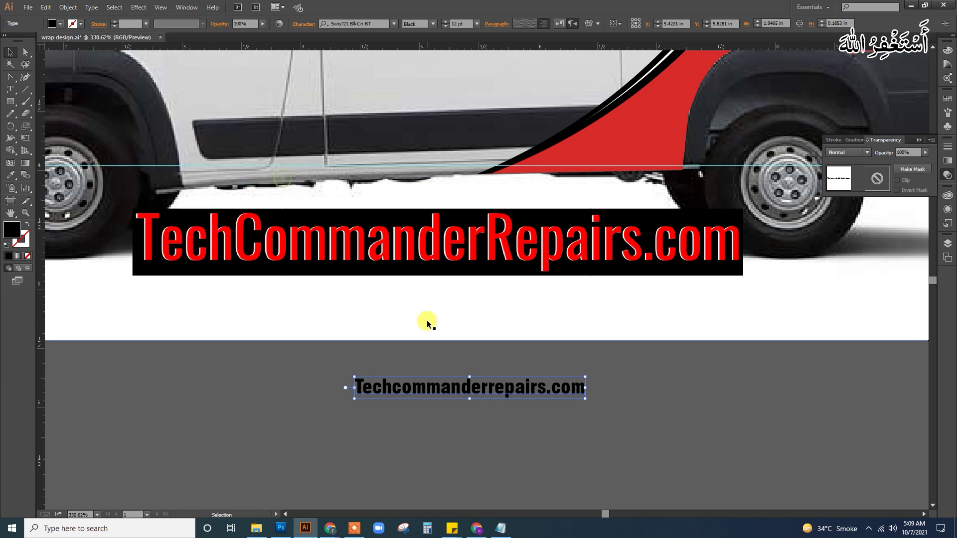
click(493, 438)
- Fix the capital letters so the line reads TechCommanderRepairs.com
key(t)
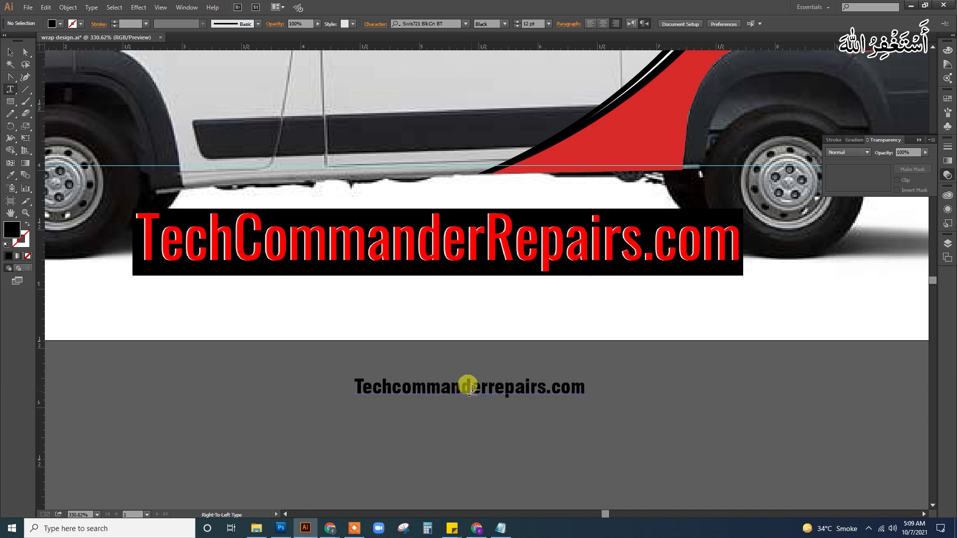
click(497, 387)
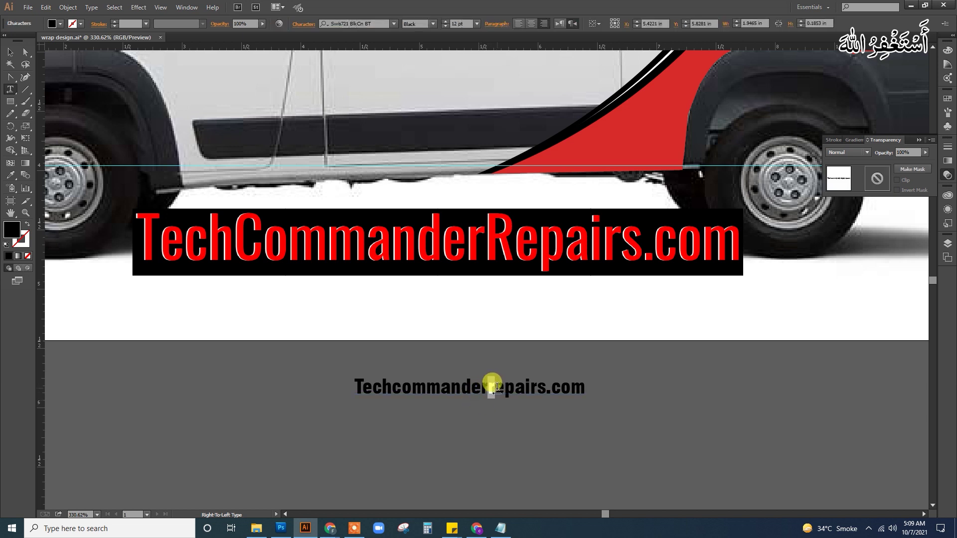
text(R)
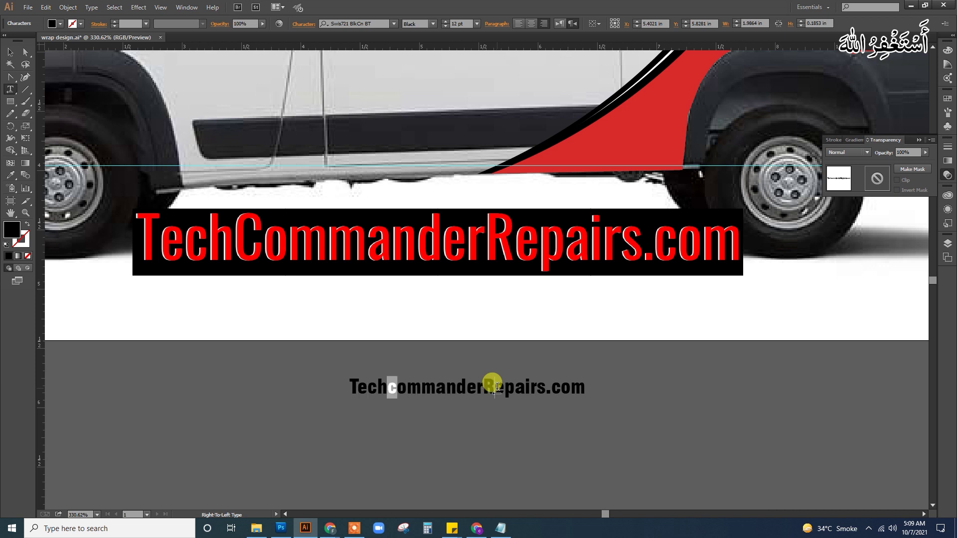
text(C)
key(Escape)
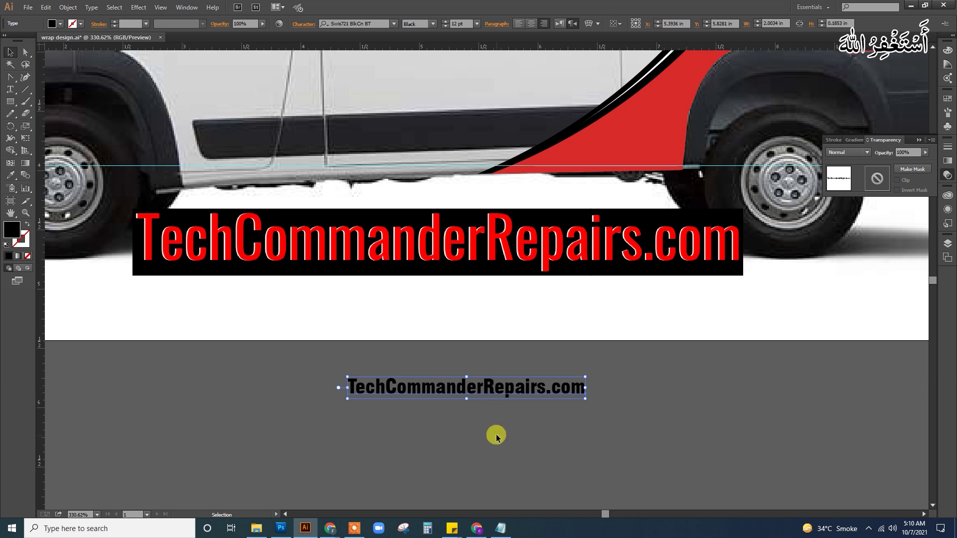
click(497, 437)
scroll(496, 436, down, 2)
- Move the website text onto the van door, tilt it to the van's lines and enlarge it
scroll(473, 418, up, 1)
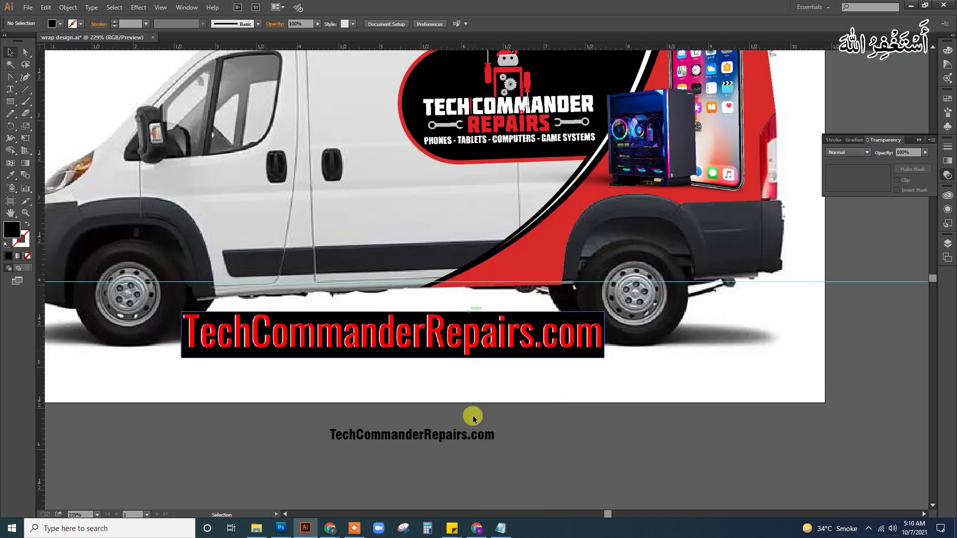
drag(475, 436, 471, 214)
scroll(507, 277, up, 2)
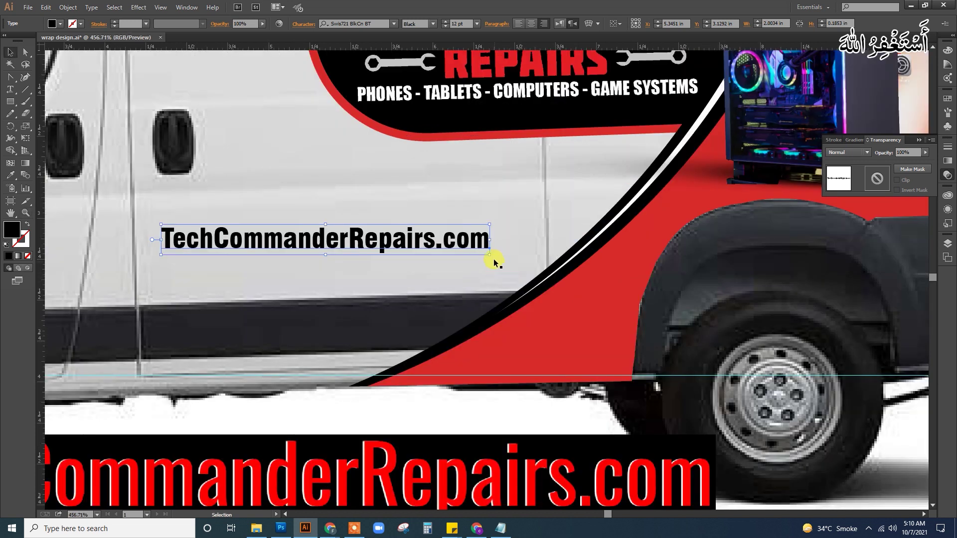
drag(493, 257, 533, 254)
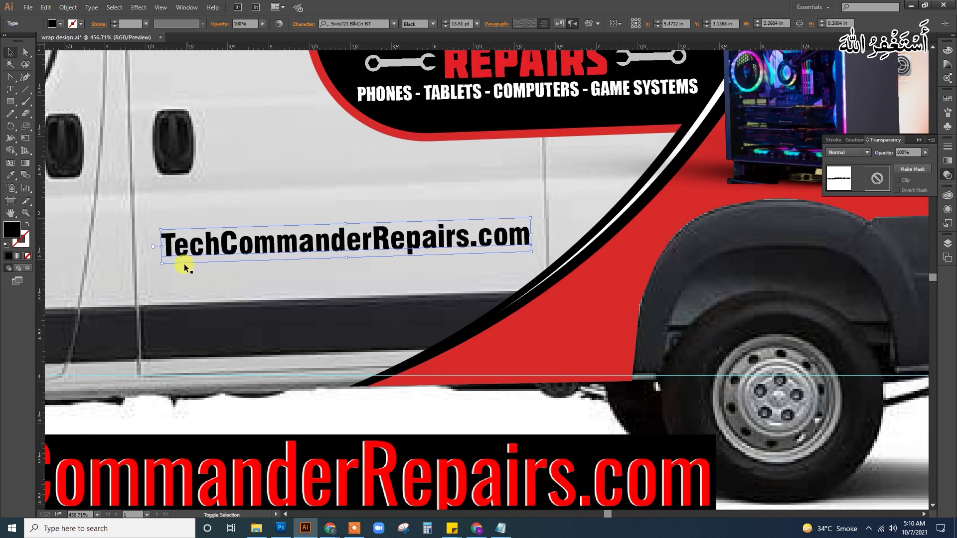
drag(164, 263, 143, 265)
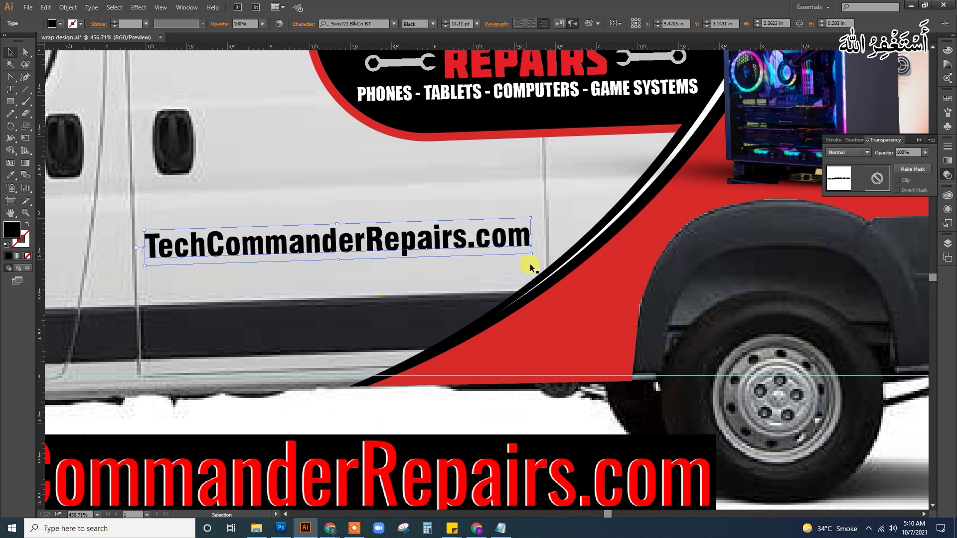
drag(532, 256, 528, 259)
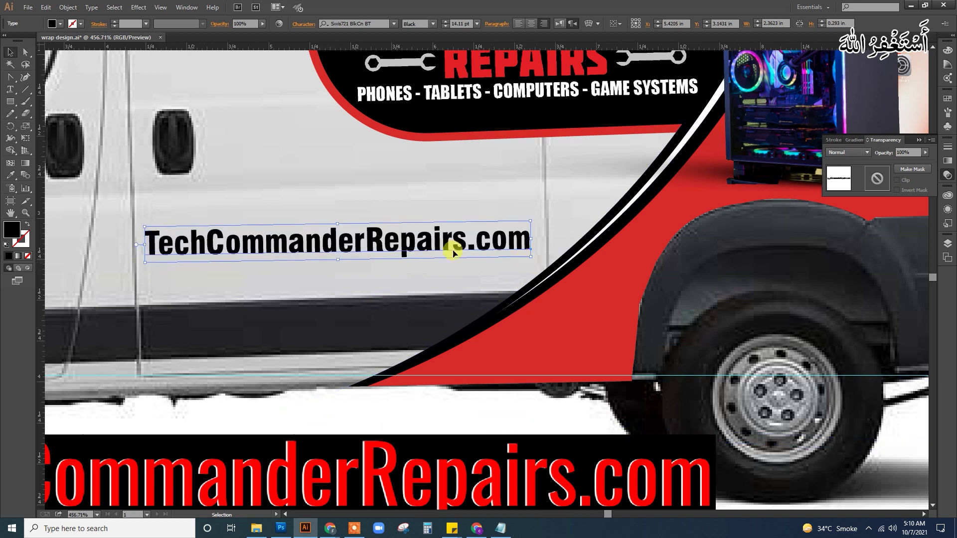
drag(405, 240, 405, 214)
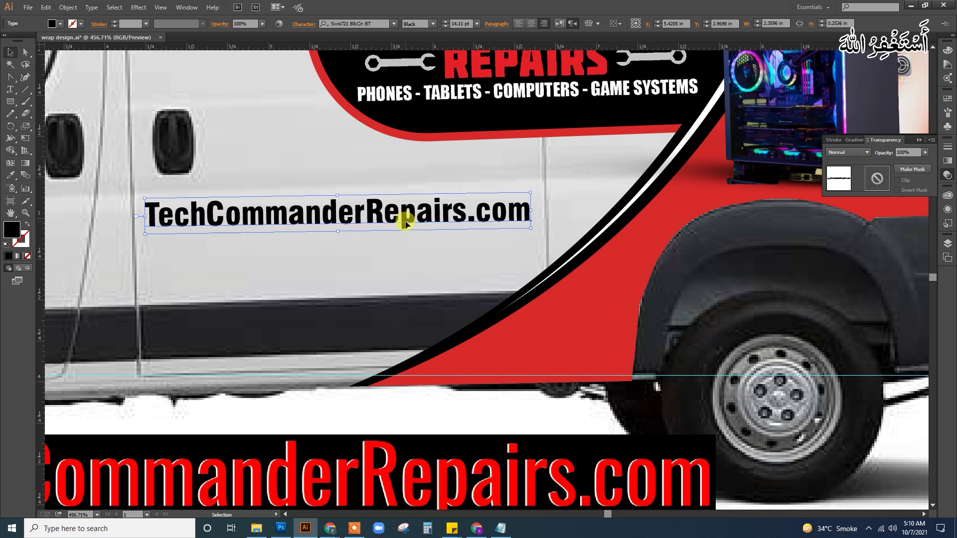
- Colour the website text red with the Eyedropper and duplicate it just below
key(i)
click(459, 456)
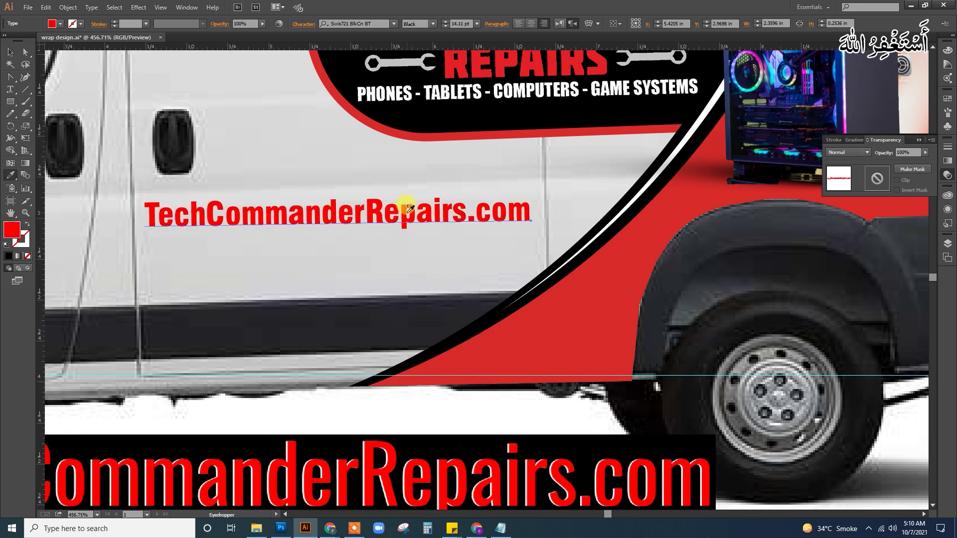
key(v)
drag(405, 219, 406, 260)
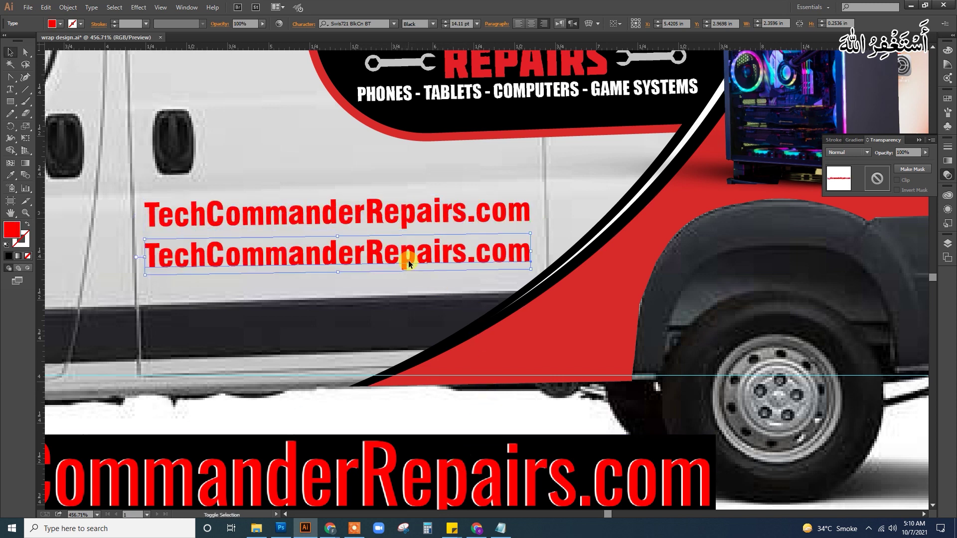
click(280, 528)
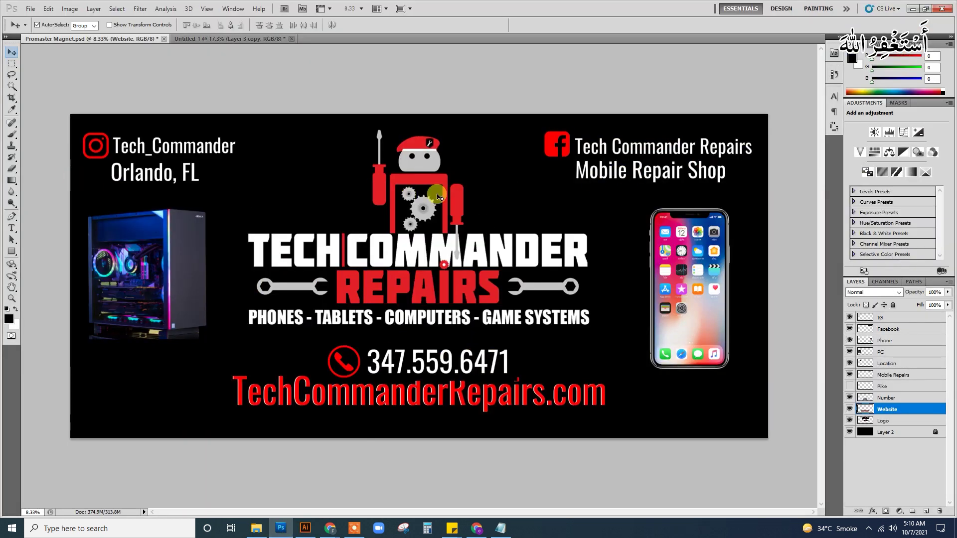
- Drag the Facebook icon and Tech Commander Repairs group from Photoshop into the Illustrator van-wrap file
click(557, 139)
drag(558, 140, 546, 135)
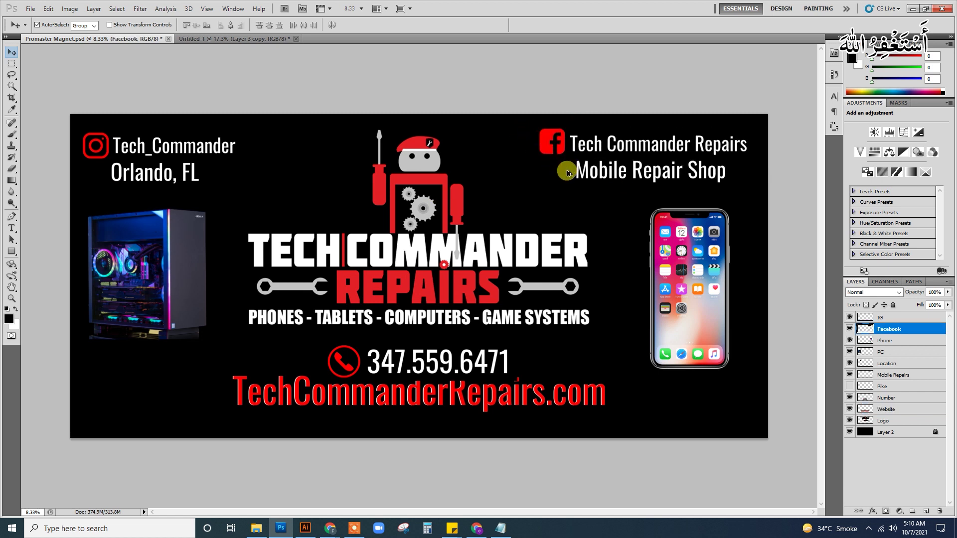
key(ctrl+z)
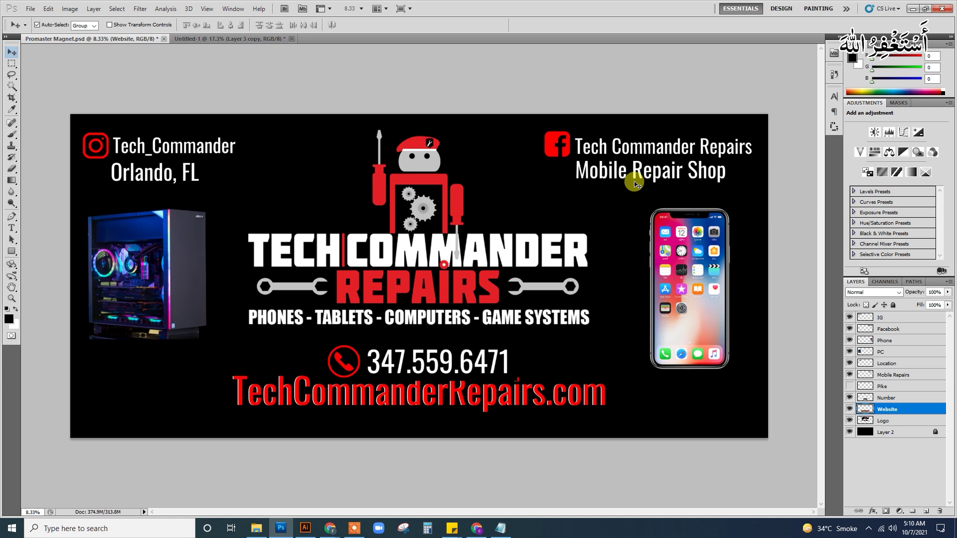
drag(166, 180, 249, 184)
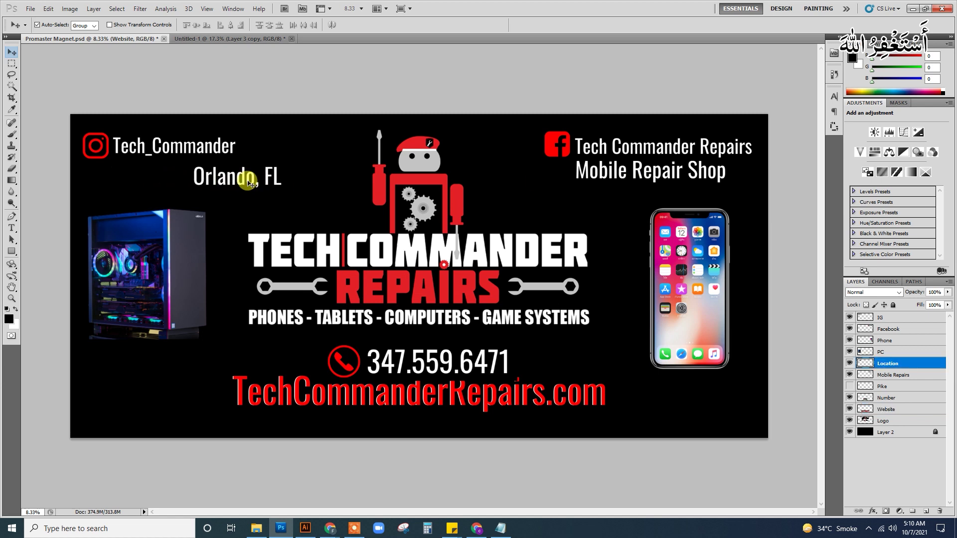
key(ctrl+z)
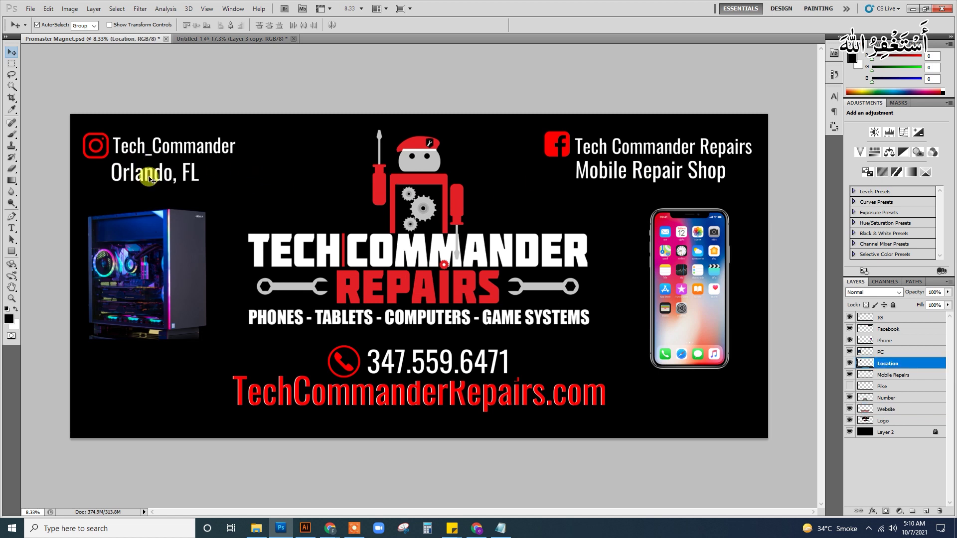
click(612, 174)
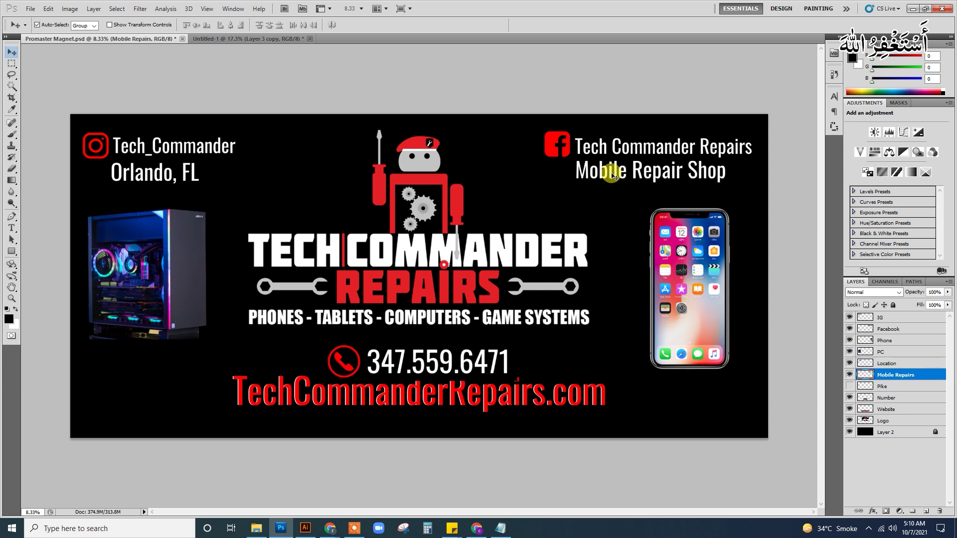
mouse_move(559, 148)
mouse_down()
mouse_move(543, 145)
mouse_move(310, 459)
mouse_up()
click(305, 528)
key(ctrl+1)
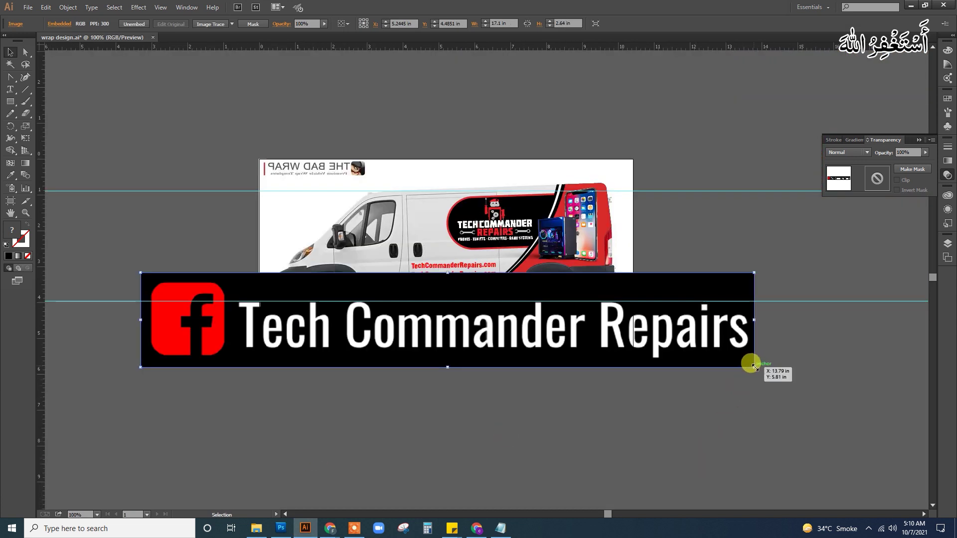
- Shrink the Facebook banner to a small label and move it onto the van door
drag(754, 367, 463, 325)
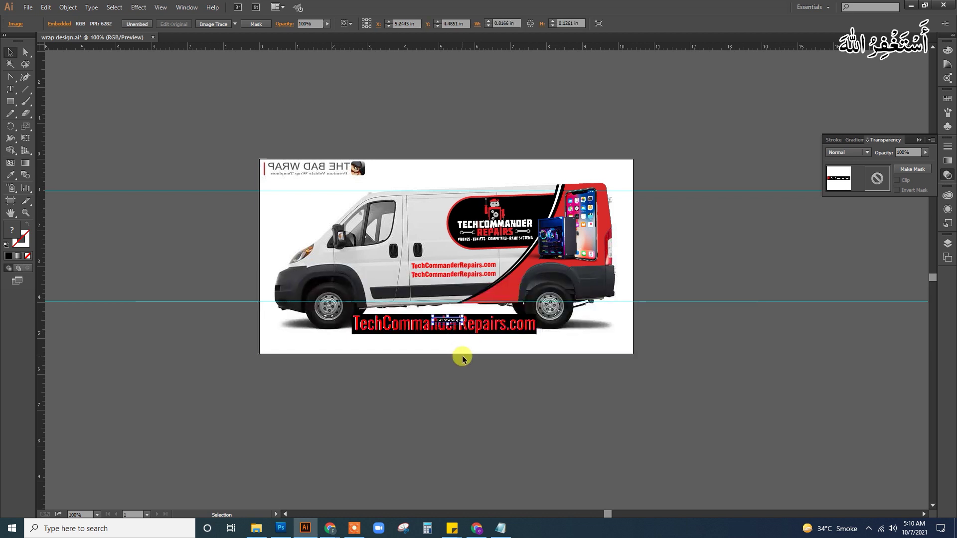
click(462, 359)
scroll(500, 371, up, 5)
drag(503, 406, 483, 292)
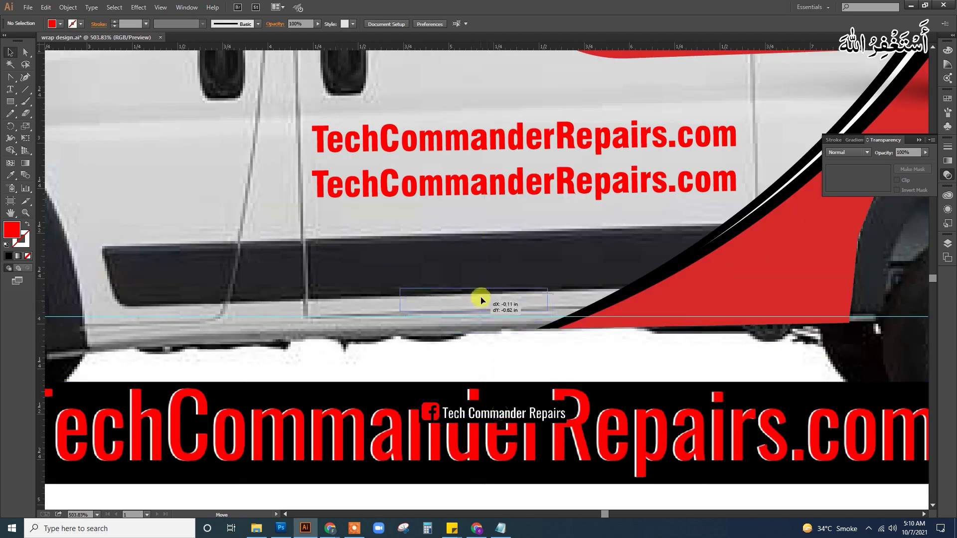
- Retype the second red website line as 'Tech Commander Repairs'
key(t)
triple_click(513, 181)
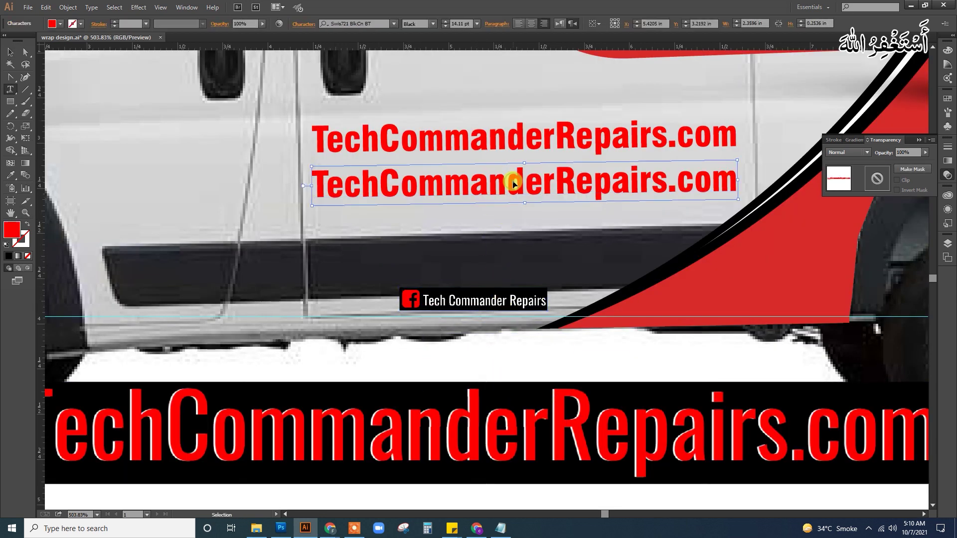
text(Tech)
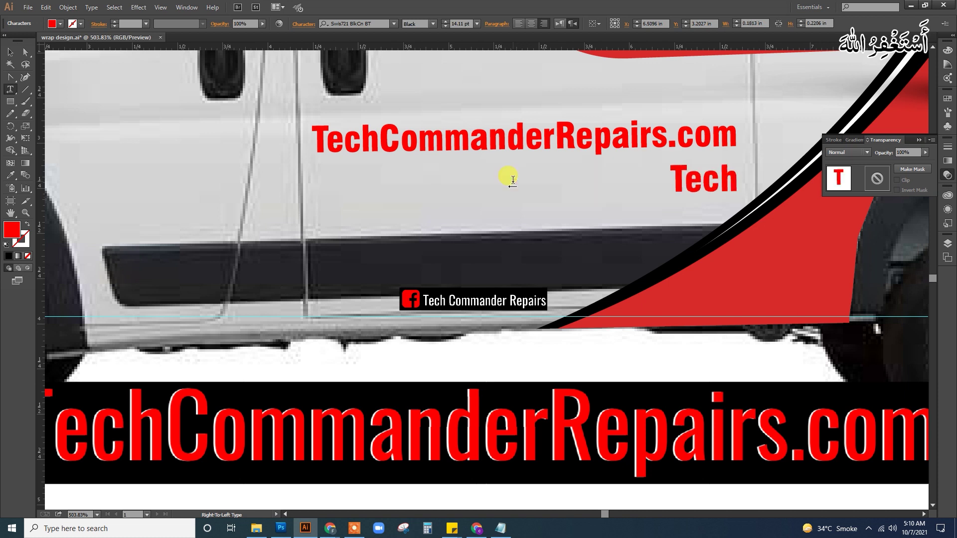
text( Comma)
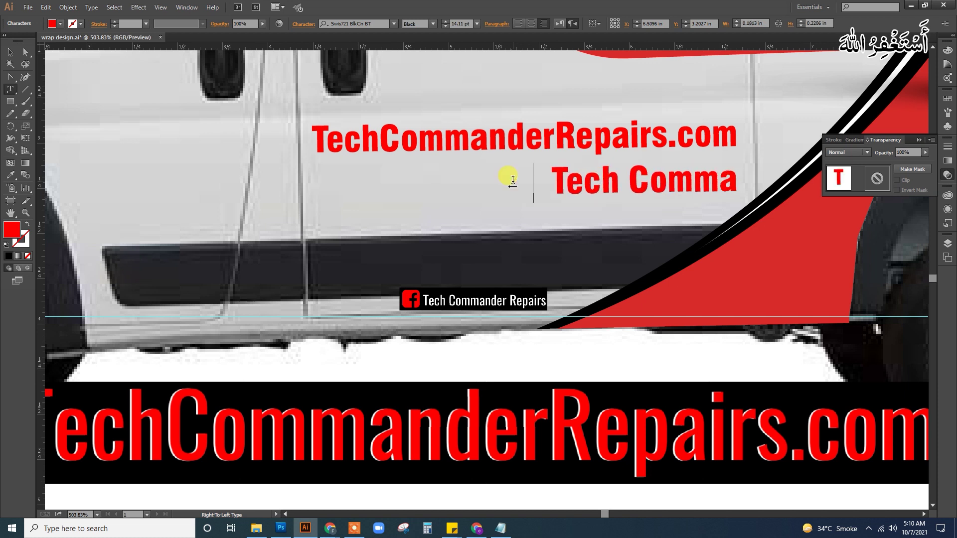
text(nder Re)
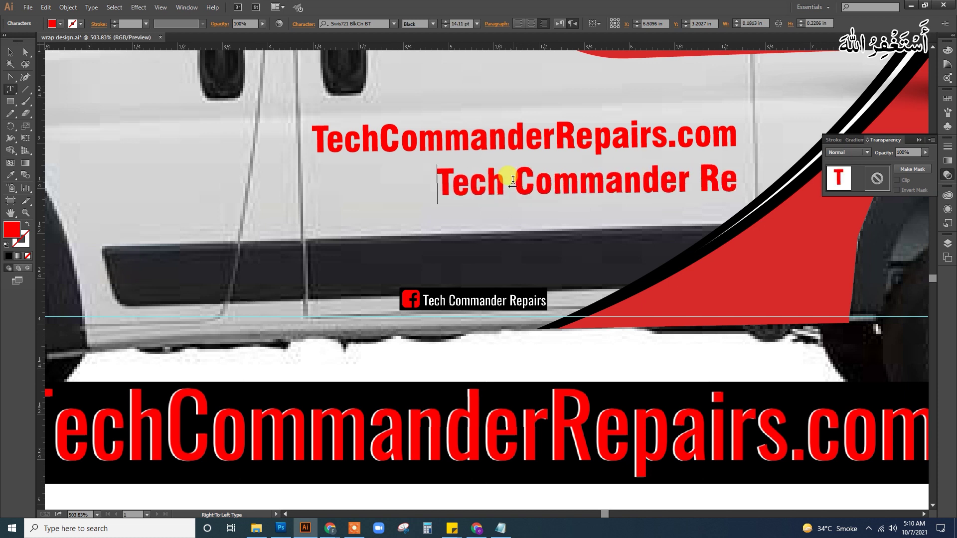
text(a)
key(BackSpace)
text(p)
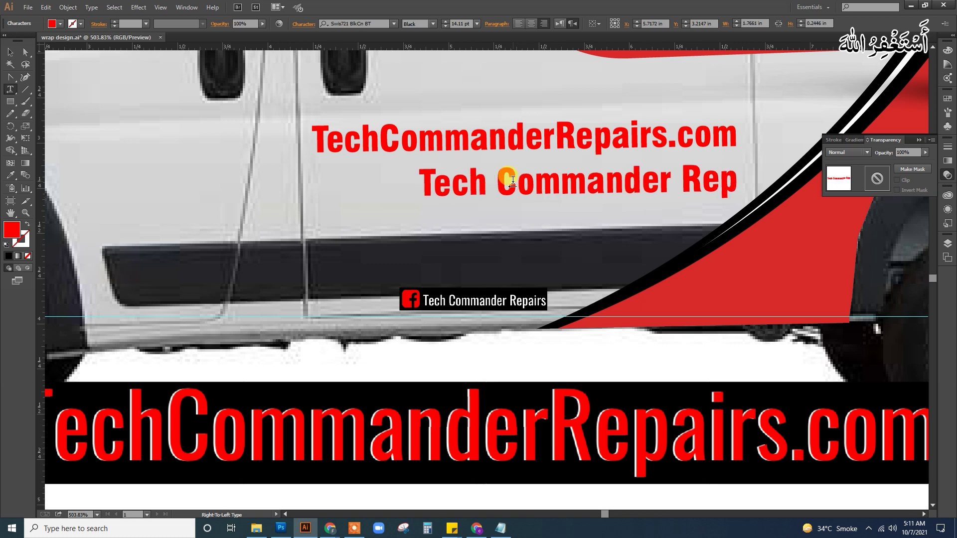
text(airs)
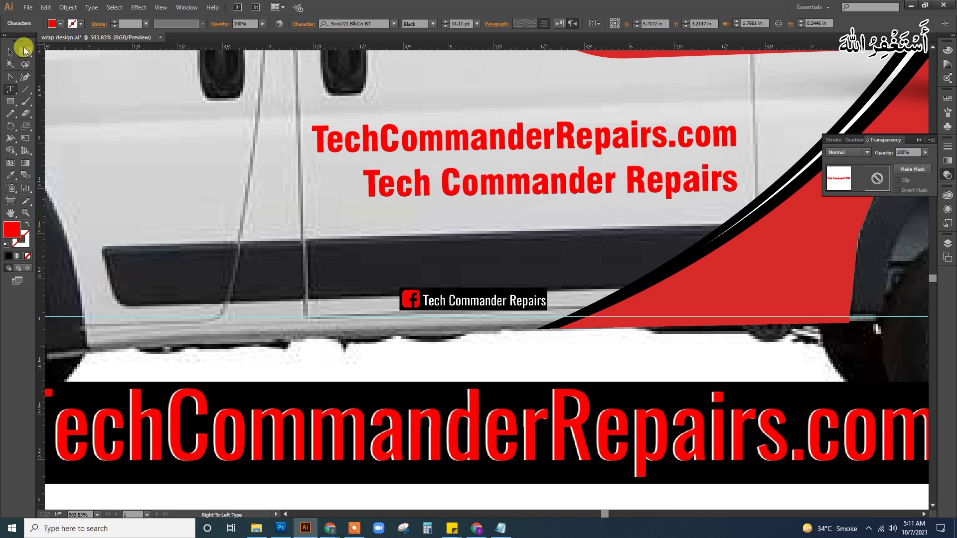
click(10, 51)
- Scale and position the Tech Commander Repairs line, then bring over the Tech_Commander Instagram graphic
drag(364, 205, 403, 199)
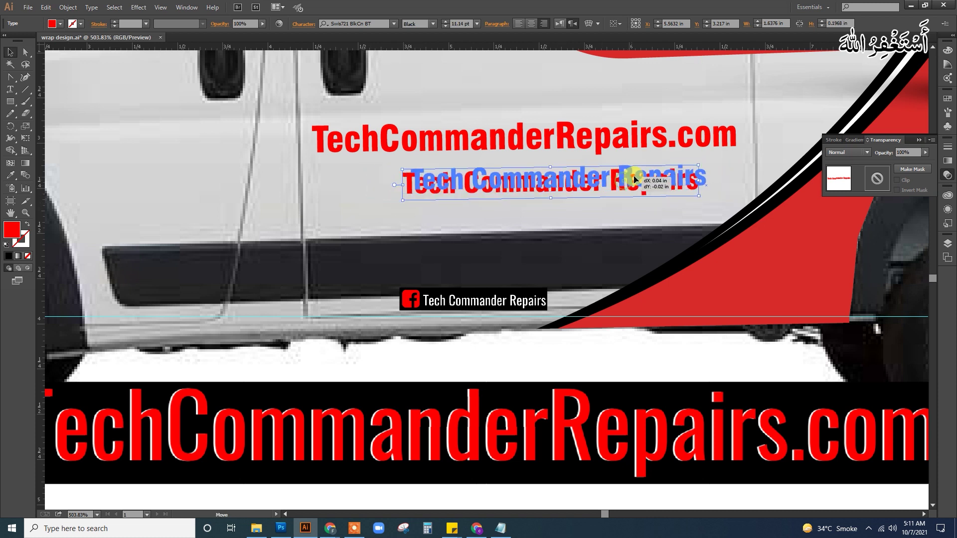
drag(623, 184, 634, 180)
drag(614, 134, 614, 129)
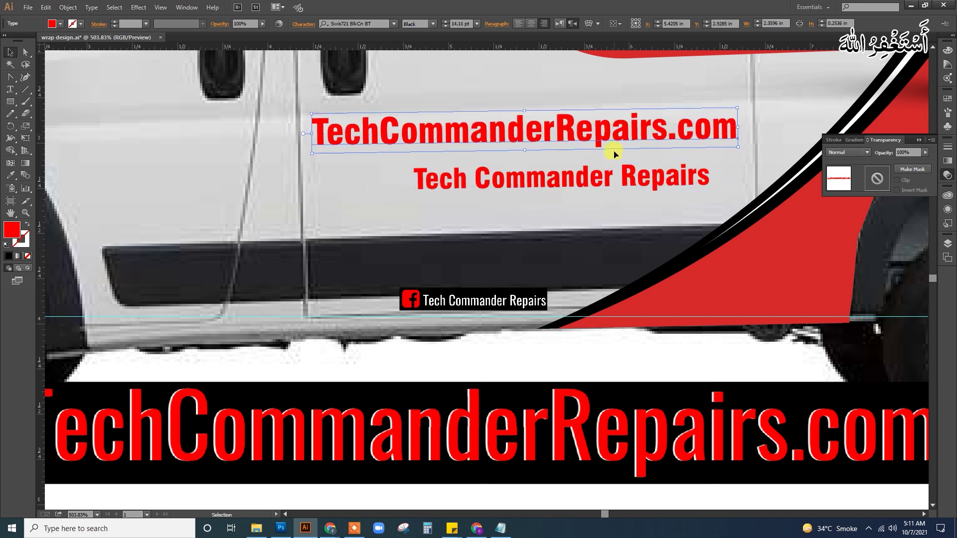
mouse_move(624, 179)
mouse_down()
mouse_move(653, 174)
mouse_move(578, 170)
mouse_up()
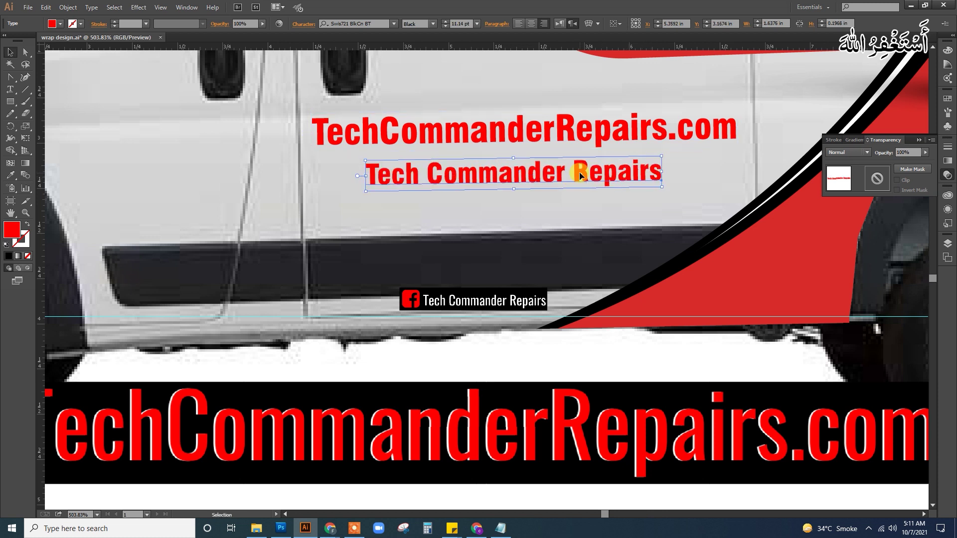
click(282, 528)
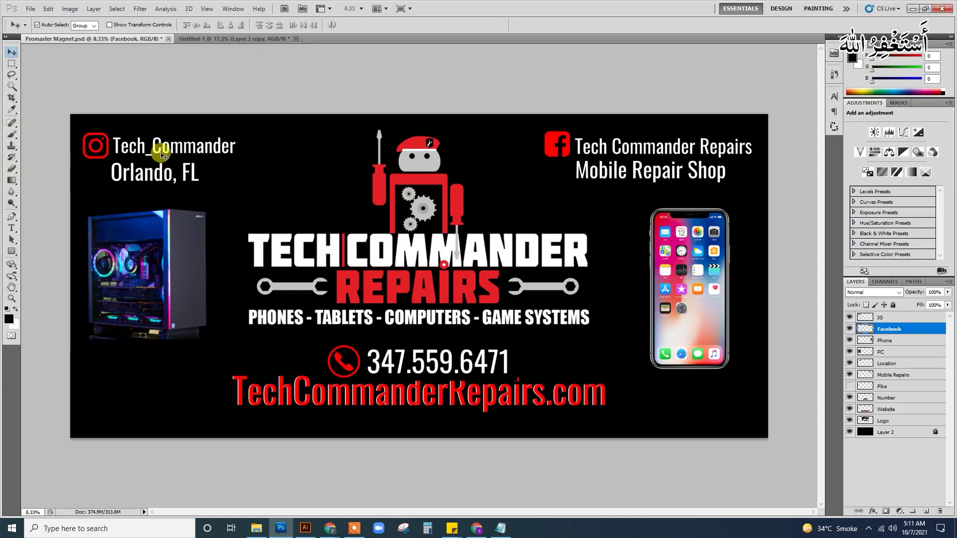
mouse_move(160, 144)
mouse_down()
mouse_move(337, 493)
mouse_move(332, 533)
mouse_move(393, 438)
mouse_up()
- Shrink the Tech_Commander banner into a small label on the van side
key(ctrl+minus)
key(ctrl+minus)
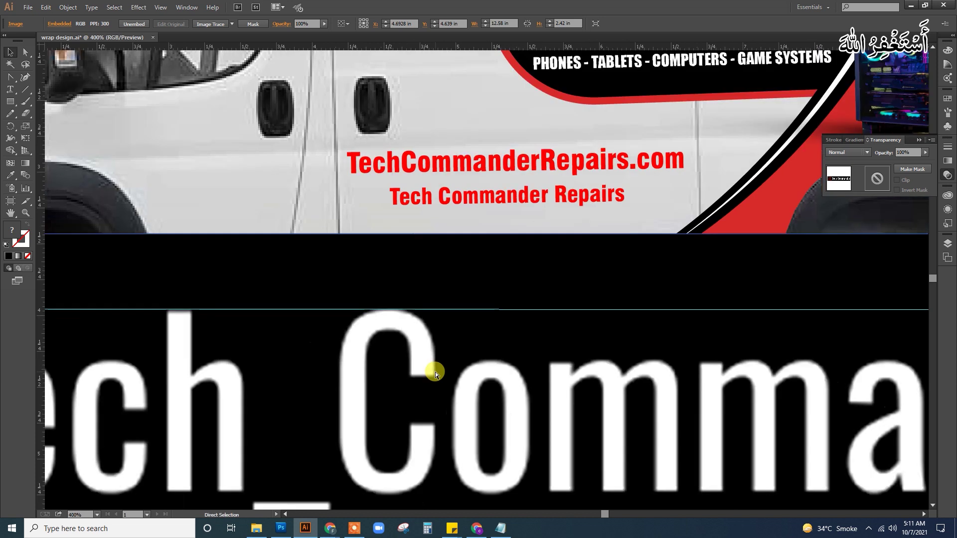
key(ctrl+minus)
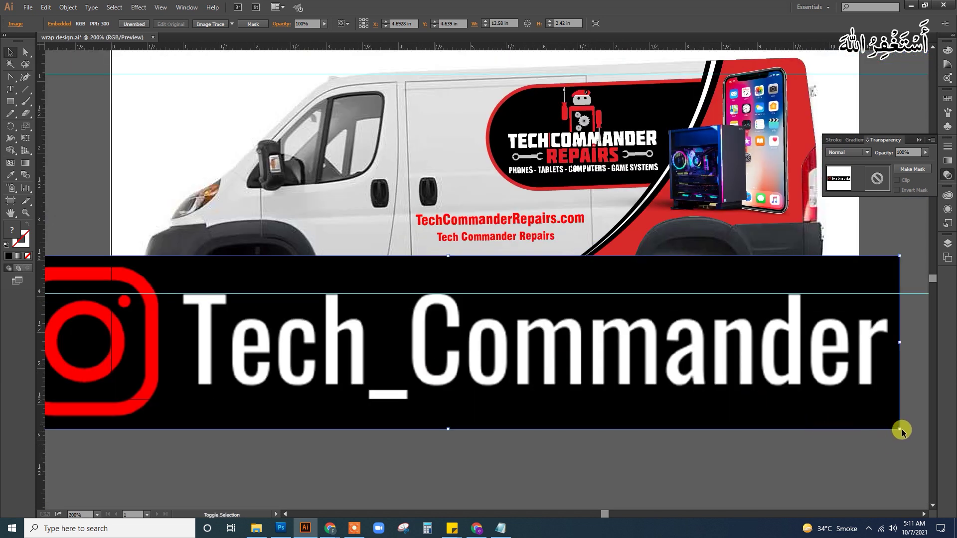
mouse_move(900, 430)
mouse_down()
mouse_move(474, 341)
mouse_move(521, 256)
mouse_up()
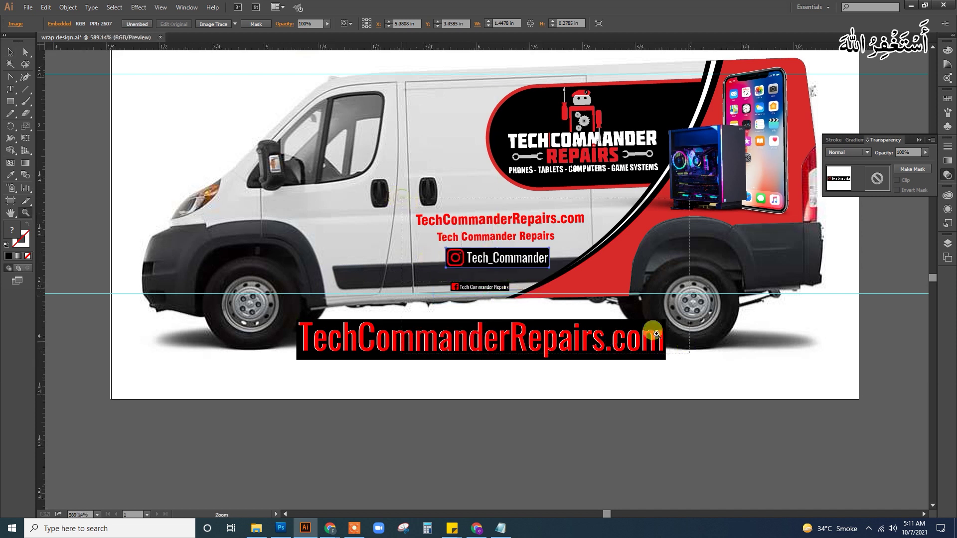
drag(412, 195, 693, 362)
drag(408, 236, 420, 315)
- Add the Tech_Commander text line and left-align the two-line name block under the website text
key(t)
click(324, 167)
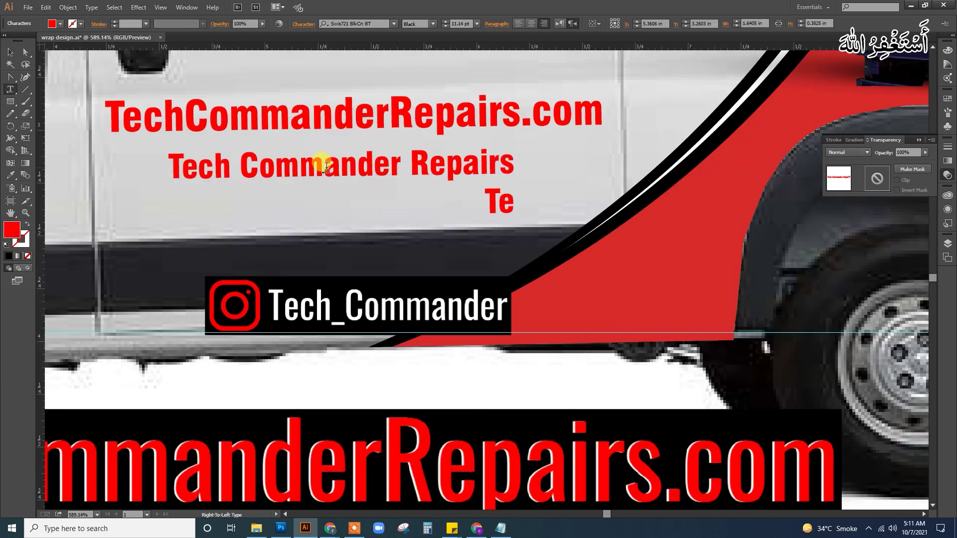
text(_TechCo)
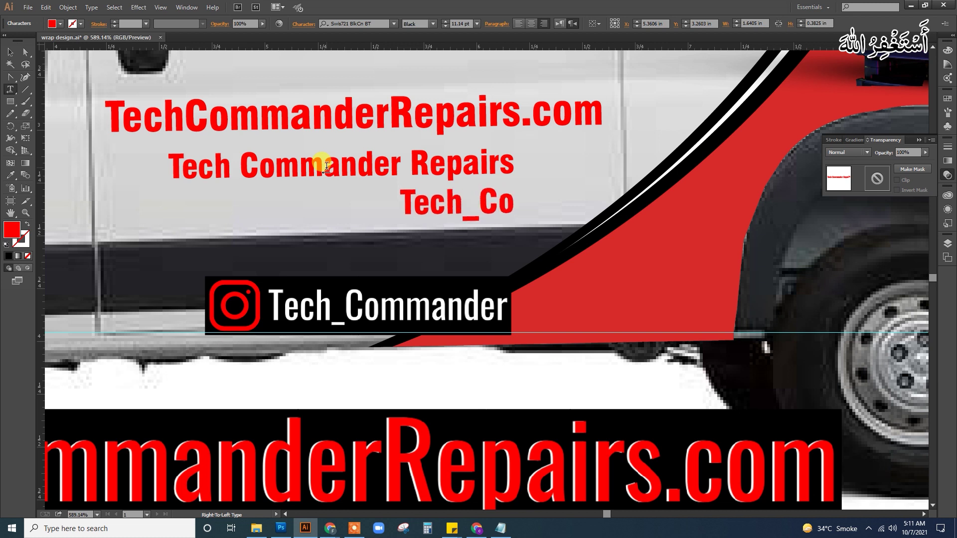
text(mmander)
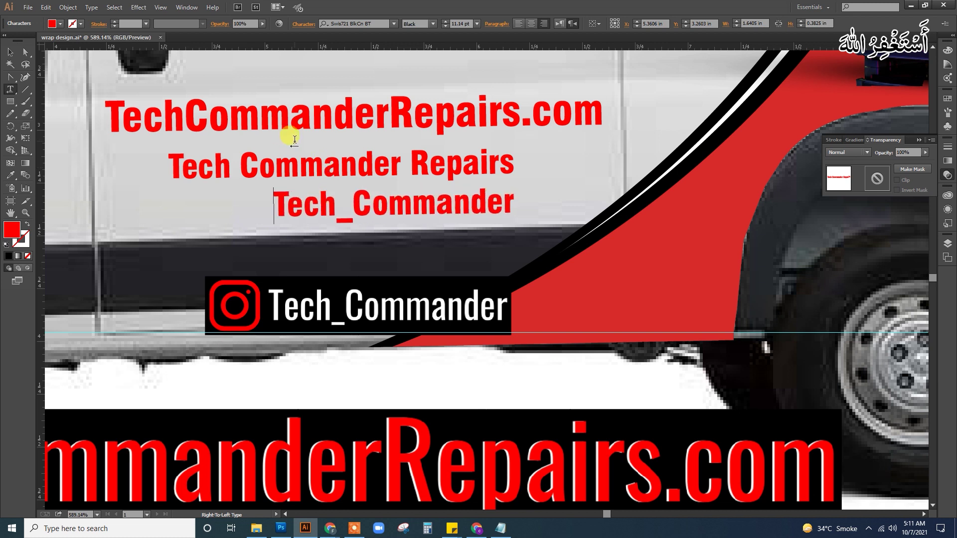
click(9, 52)
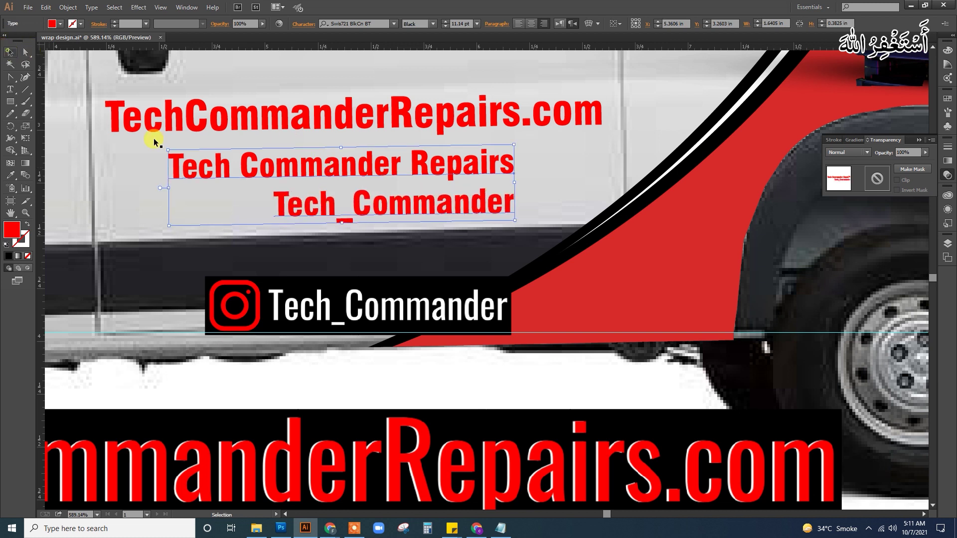
click(519, 25)
drag(647, 205, 309, 200)
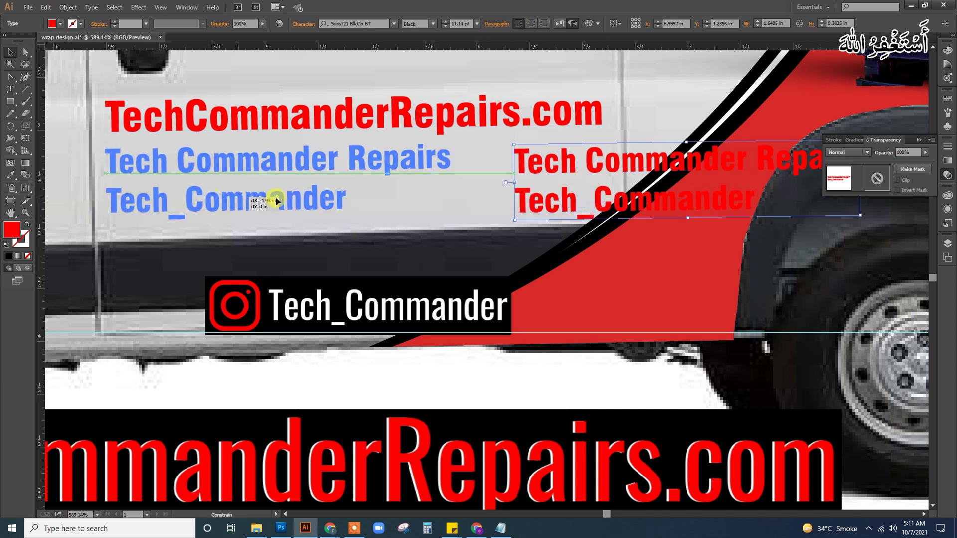
click(396, 284)
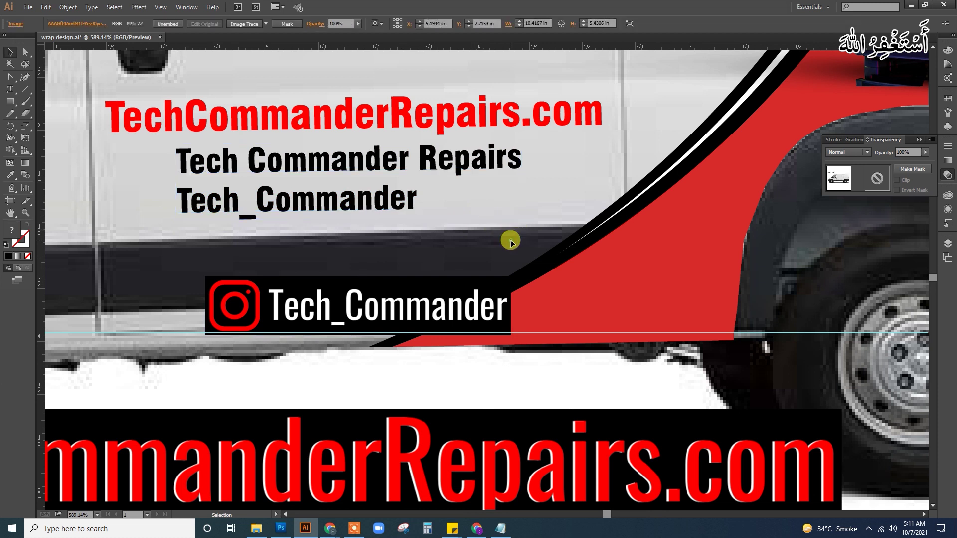
key(ctrl+minus)
key(ctrl+minus)
key(ctrl+minus)
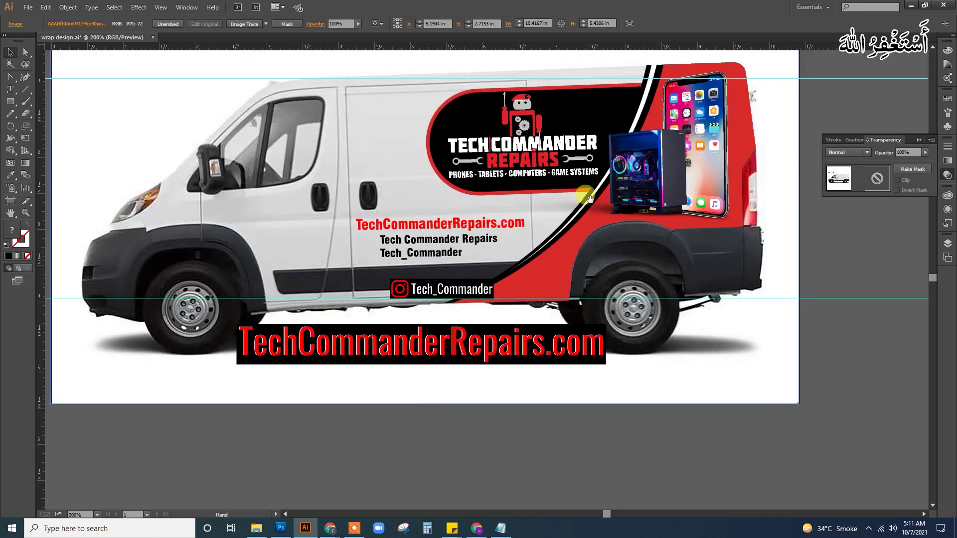
drag(590, 178, 495, 298)
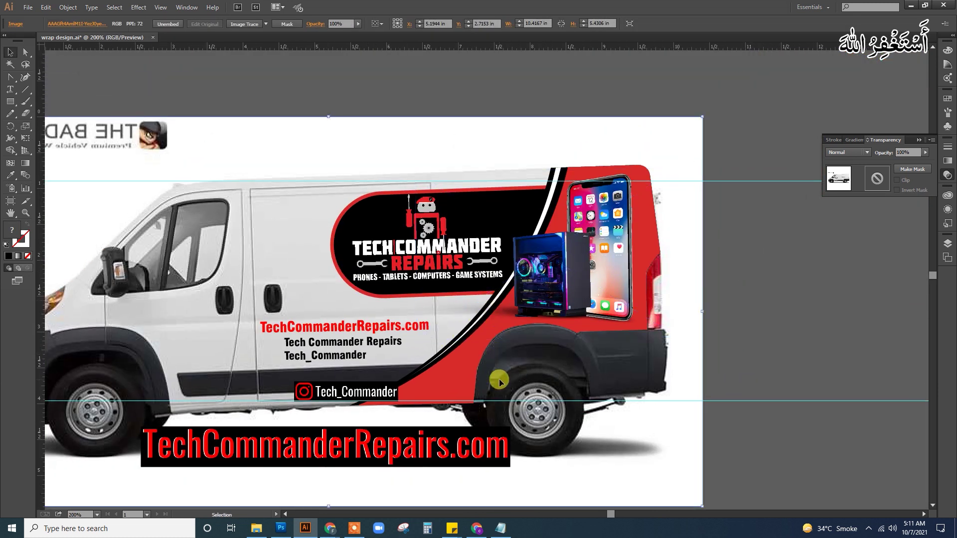
click(256, 528)
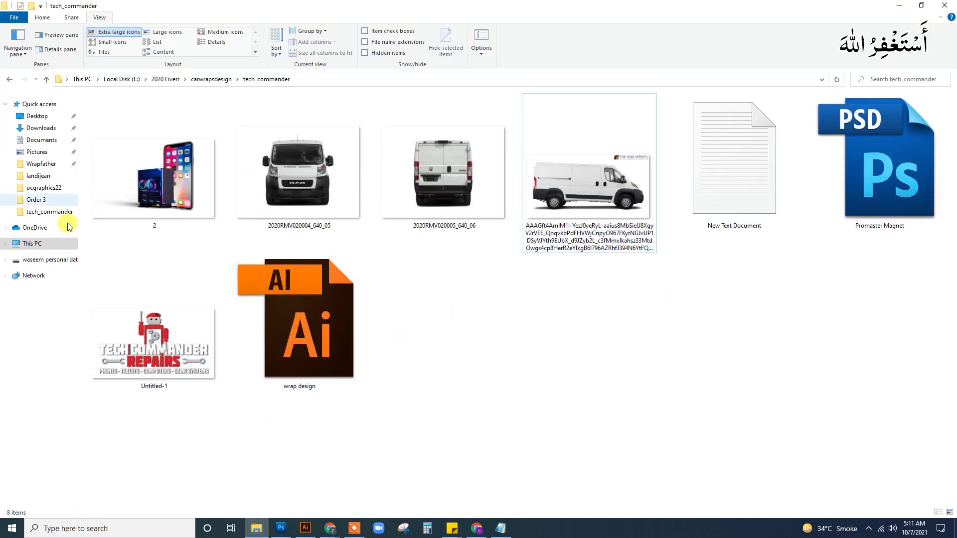
- Browse to Local Disk (E:) > 2020 > icon with Extra large icons and open 145.eps
mouse_move(32, 243)
click(6, 243)
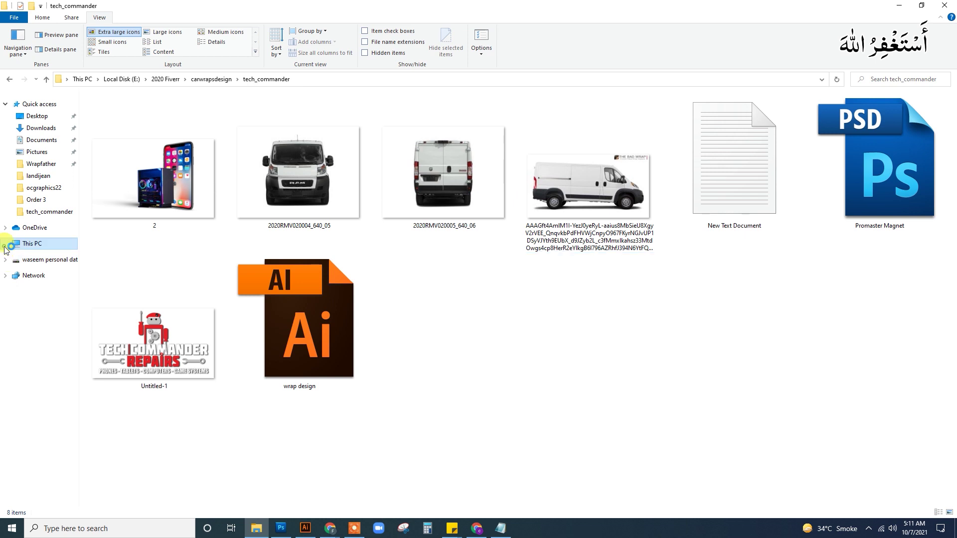
click(48, 351)
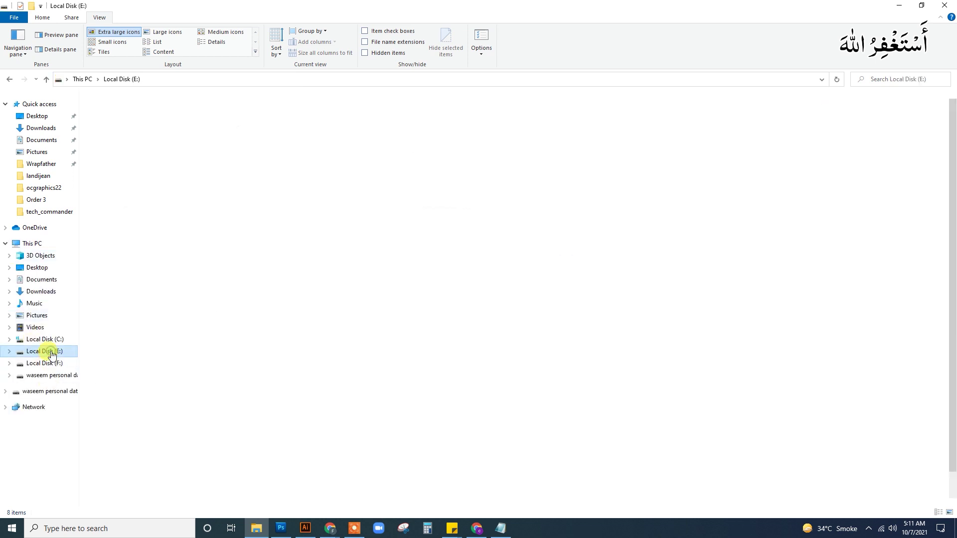
double_click(108, 111)
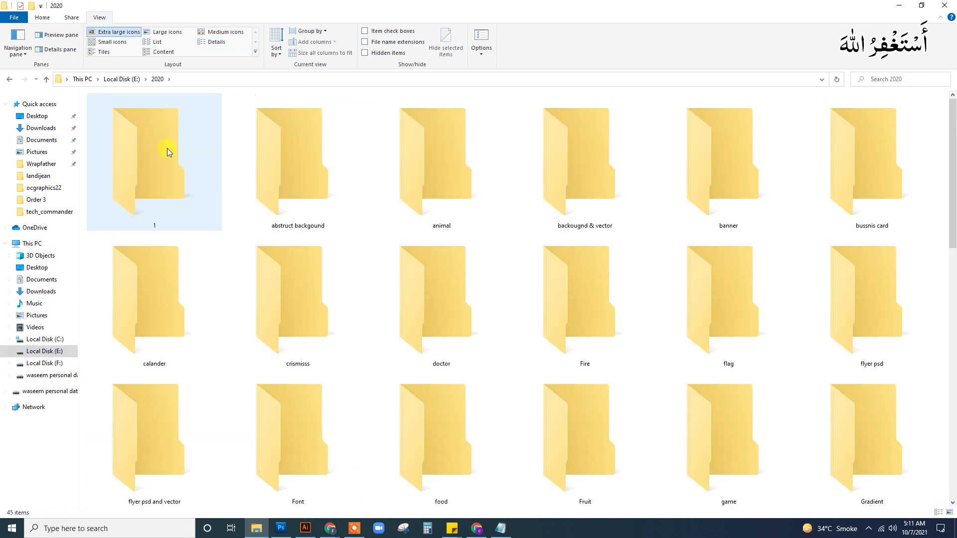
click(273, 144)
scroll(273, 143, down, 3)
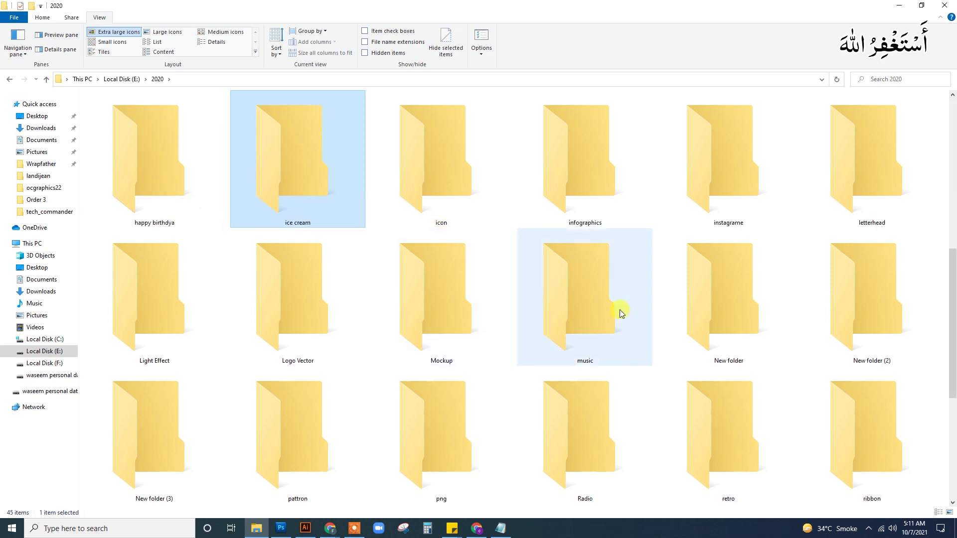
click(438, 178)
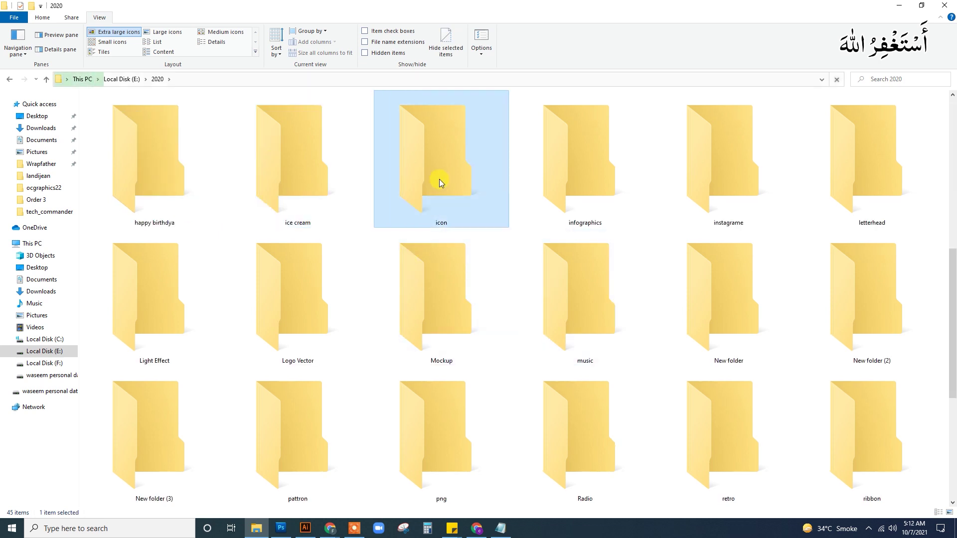
double_click(439, 146)
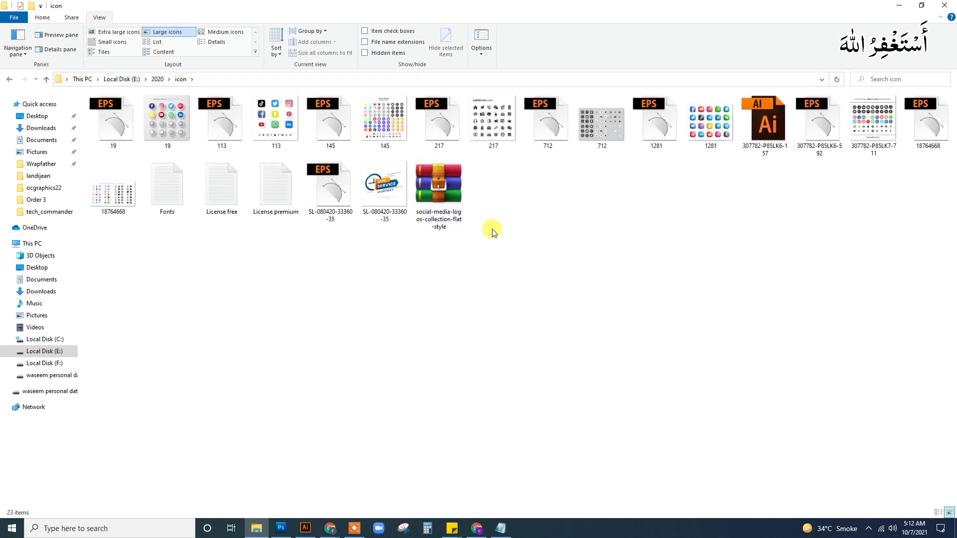
click(113, 34)
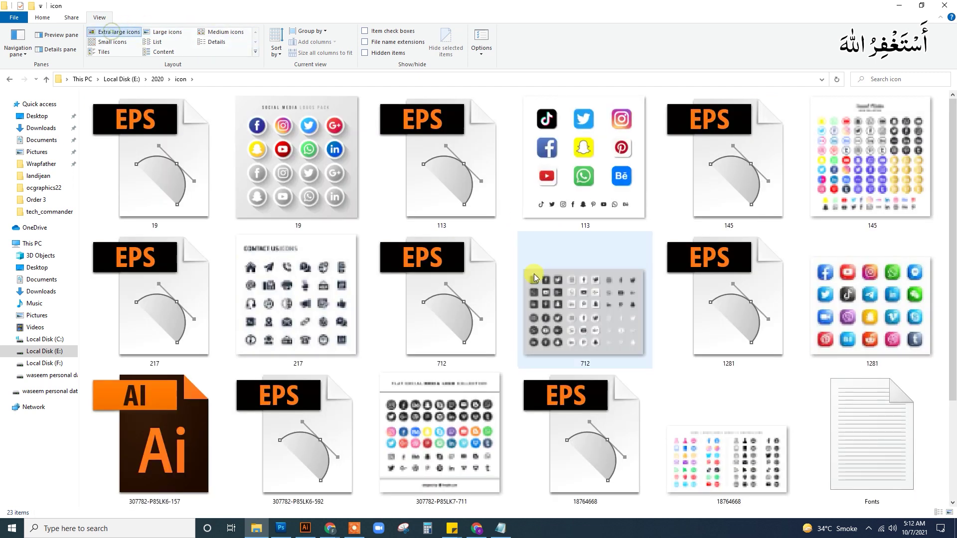
click(757, 182)
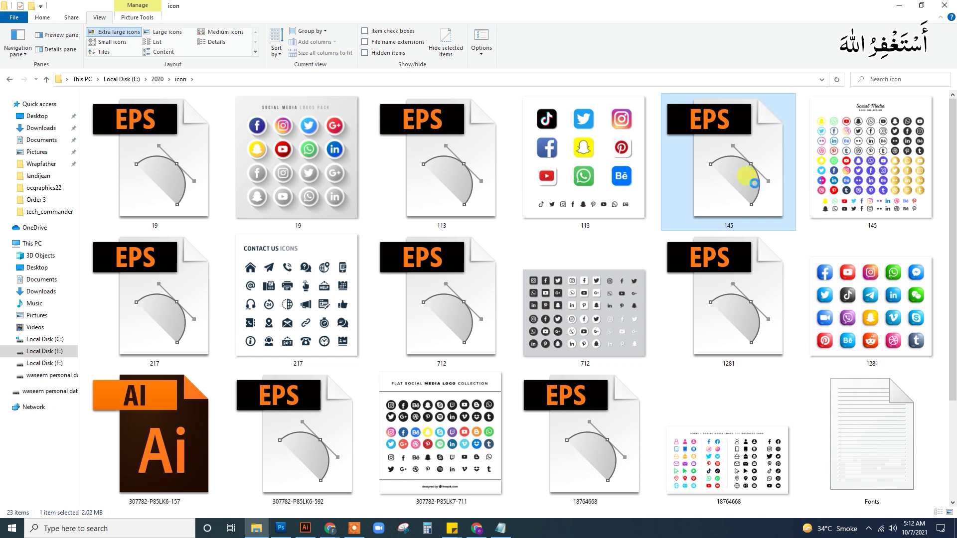
key(alt+Tab)
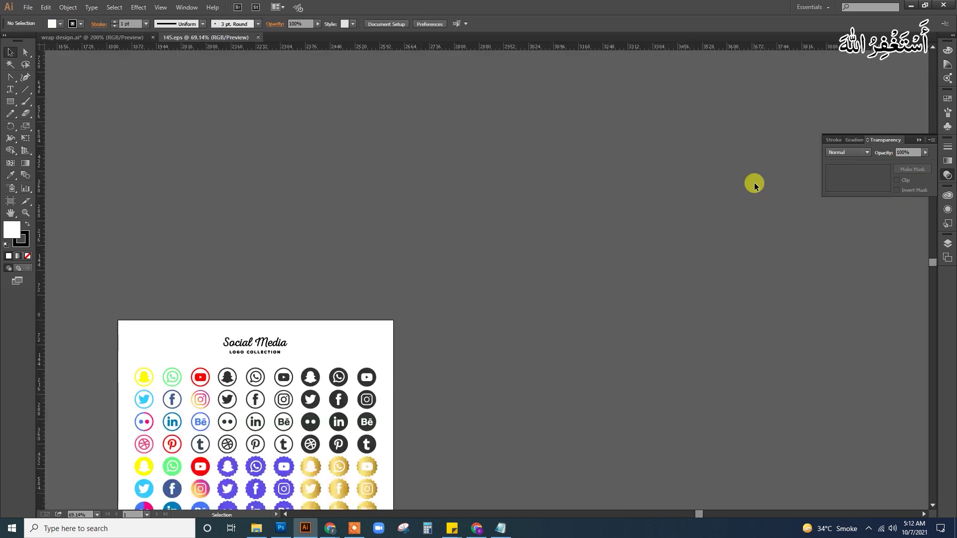
- Zoom into the 145.eps icon sheet and drag the dark Facebook icon off the artboard
key(z)
drag(454, 439, 349, 379)
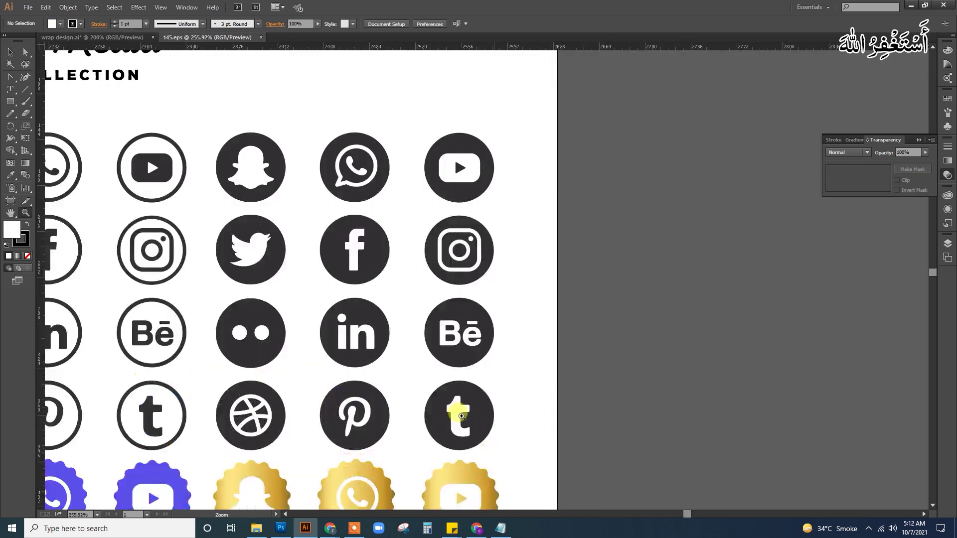
scroll(295, 280, down, 1)
key(v)
right_click(347, 196)
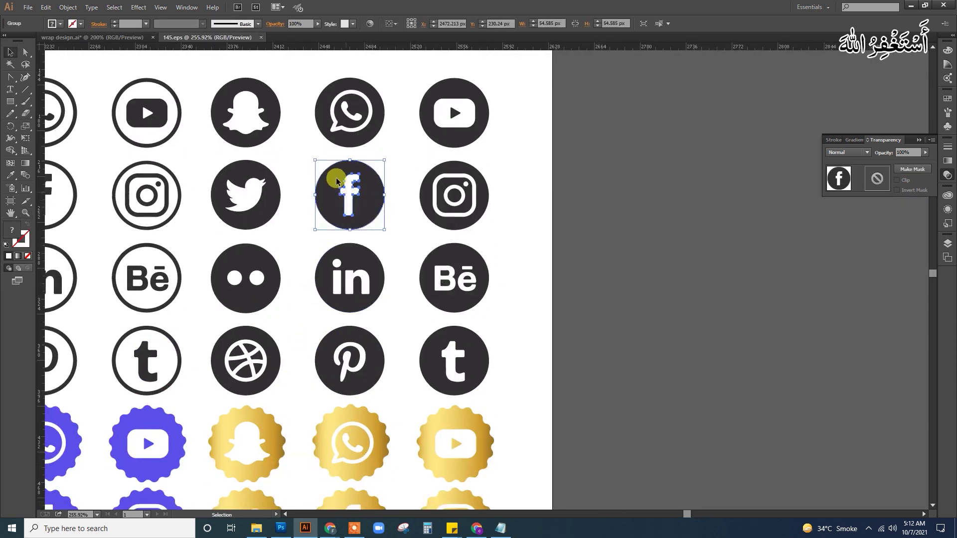
mouse_move(348, 196)
mouse_down()
mouse_move(473, 191)
mouse_move(758, 286)
mouse_up()
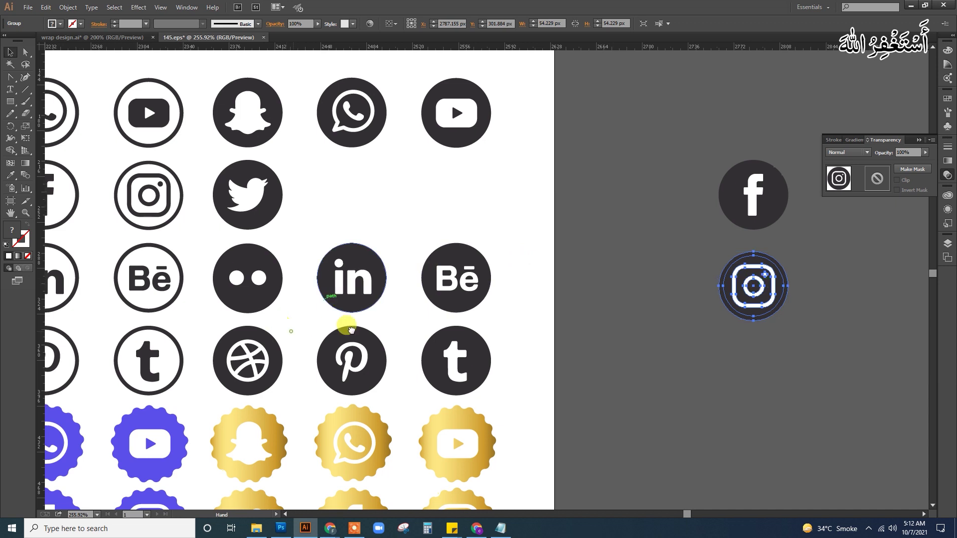
drag(346, 321, 611, 321)
mouse_move(519, 316)
mouse_down()
mouse_move(584, 324)
mouse_move(424, 201)
mouse_up()
drag(506, 363, 420, 248)
drag(684, 342, 538, 342)
mouse_move(453, 394)
mouse_down()
mouse_move(553, 372)
mouse_move(547, 306)
mouse_move(681, 303)
mouse_move(492, 176)
mouse_move(375, 314)
mouse_up()
- Select the dark Facebook and Instagram icons and paste them into the van wrap design
key(a)
drag(242, 147, 485, 312)
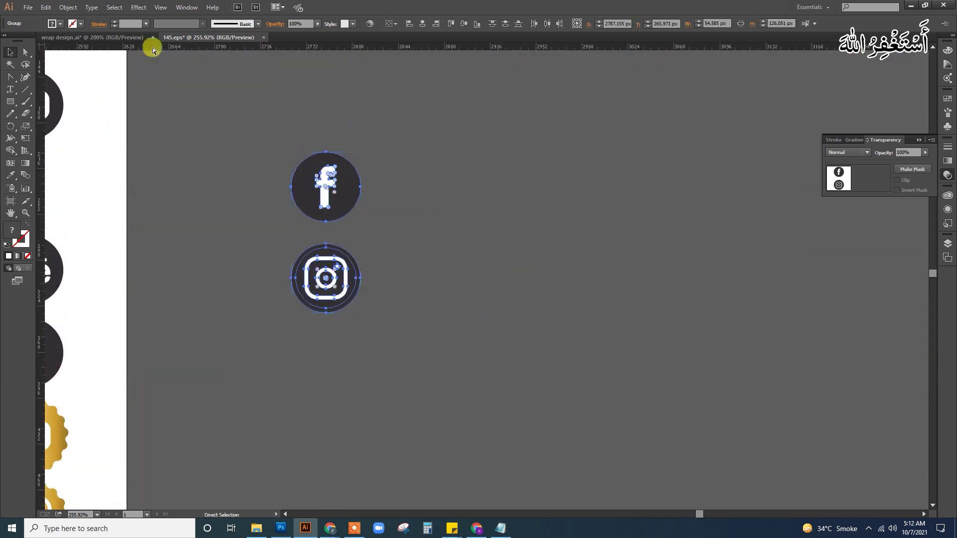
click(121, 38)
key(ctrl+v)
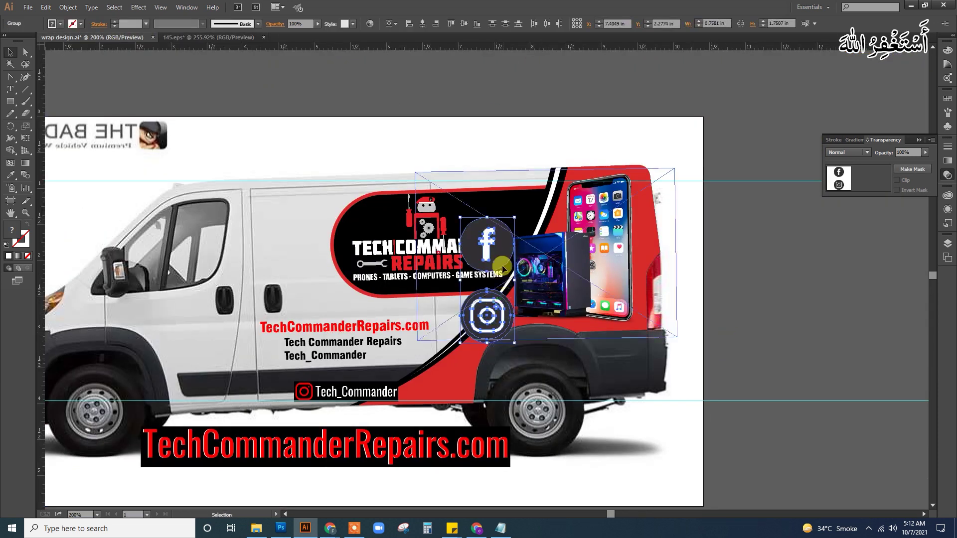
- Place the Facebook and Instagram icons beside the Tech Commander Repairs and Tech_Commander lines
mouse_move(443, 260)
mouse_down()
mouse_move(313, 296)
mouse_move(291, 343)
mouse_up()
key(z)
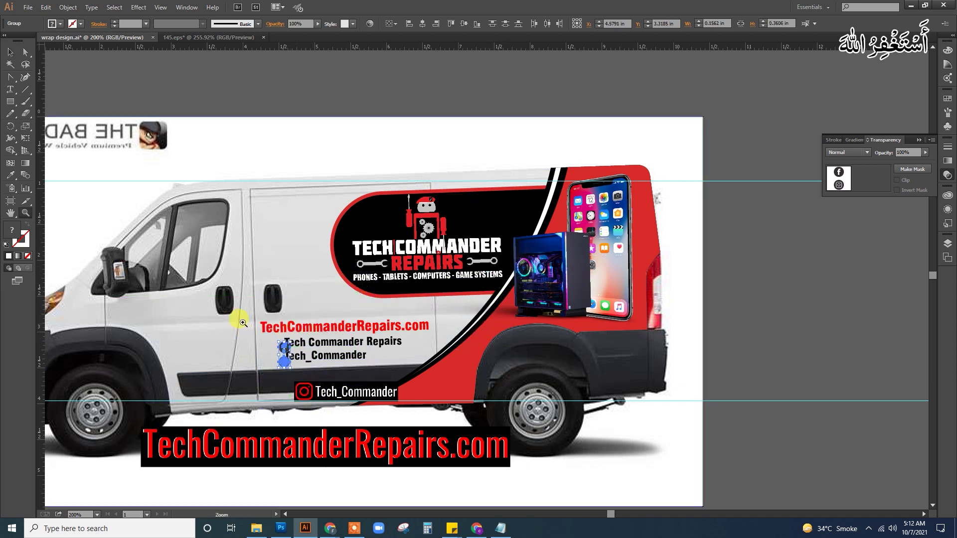
drag(243, 323, 353, 393)
key(v)
mouse_move(391, 203)
mouse_down()
mouse_move(286, 170)
mouse_move(290, 178)
mouse_up()
drag(294, 269, 306, 279)
drag(294, 189, 294, 183)
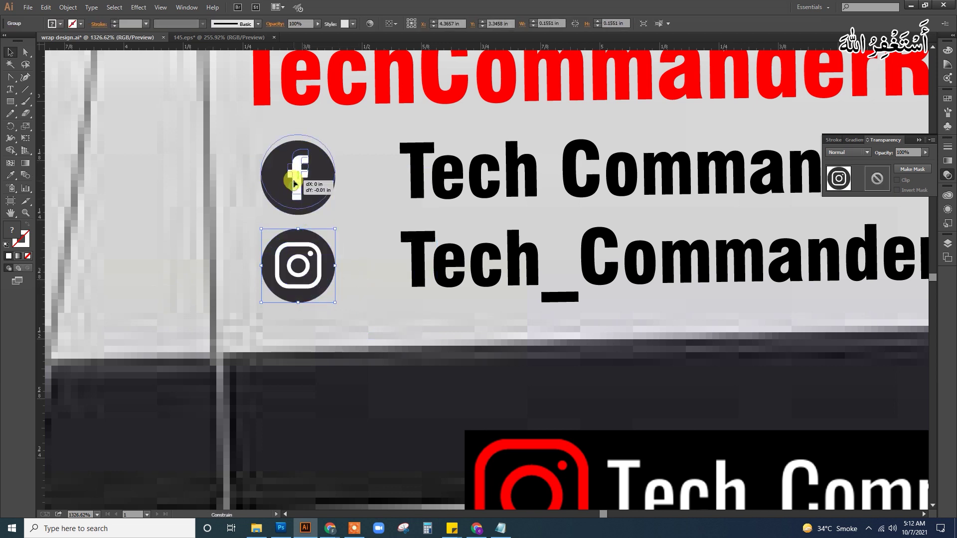
drag(302, 269, 304, 264)
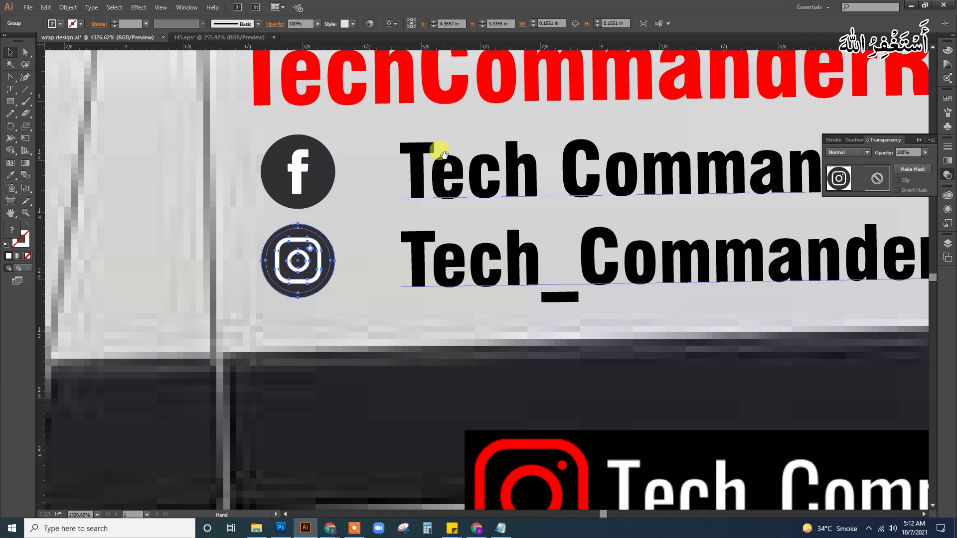
- Fill the Facebook icon's circle with the heading red using the Eyedropper
drag(438, 149, 277, 299)
click(126, 332)
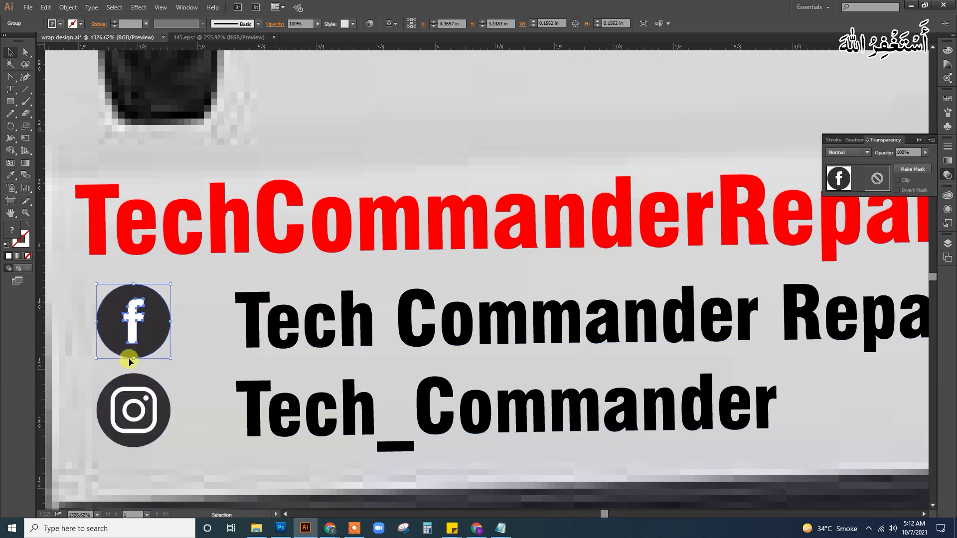
click(133, 392)
click(139, 326)
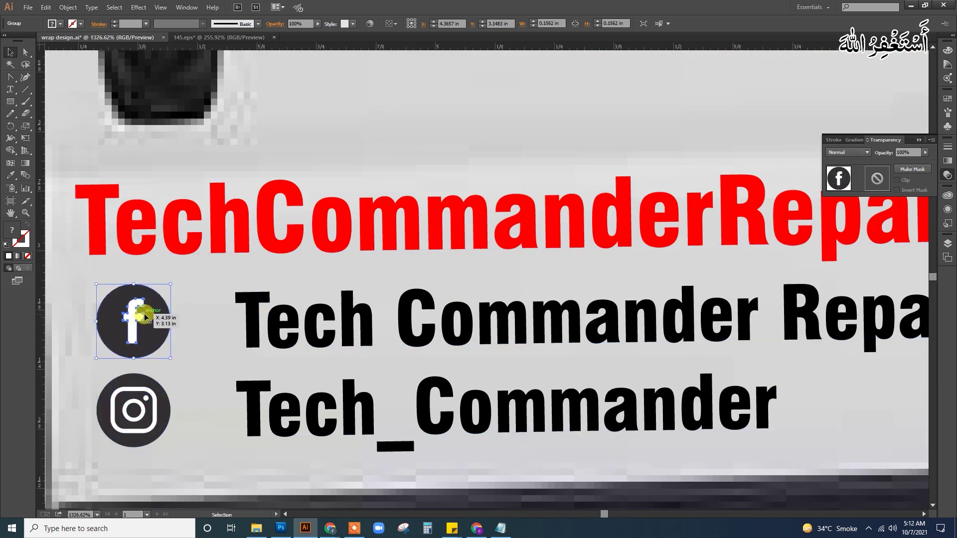
double_click(161, 333)
key(i)
click(165, 320)
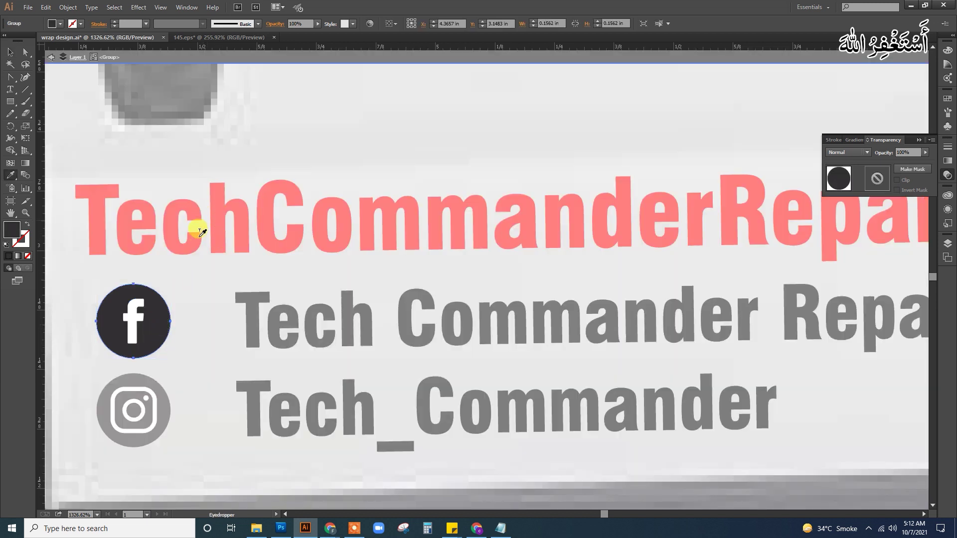
key(Escape)
click(219, 207)
- Fill the Instagram icon's circle with the same heading red
key(v)
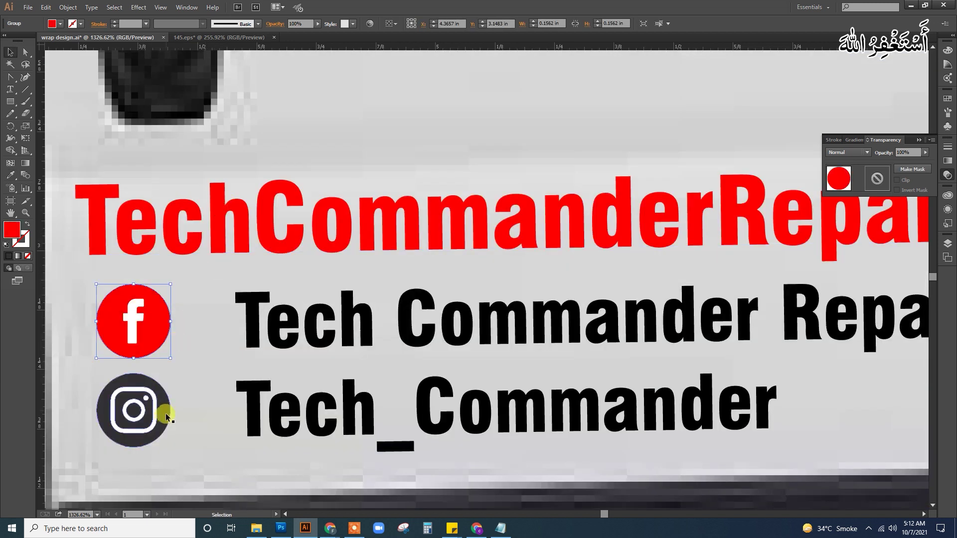
double_click(167, 418)
double_click(167, 417)
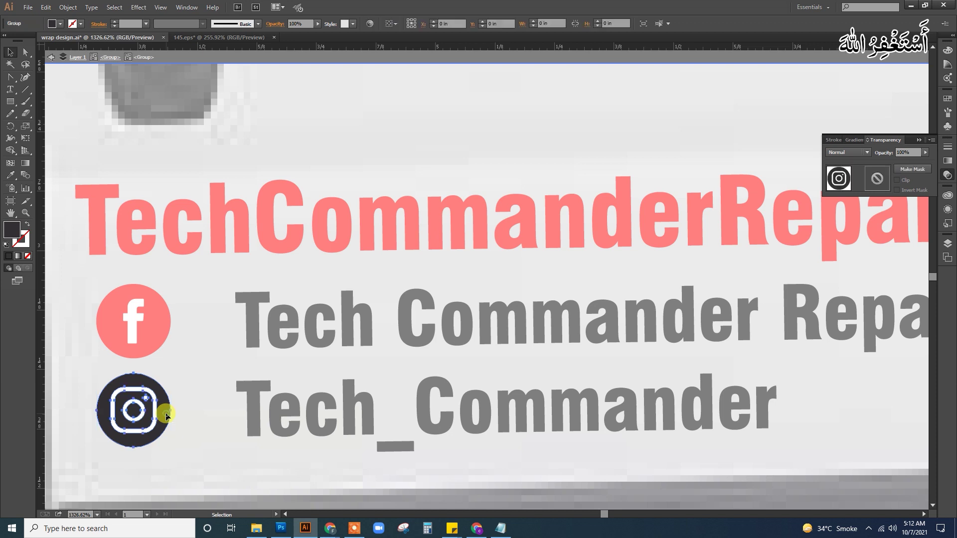
click(165, 417)
key(Escape)
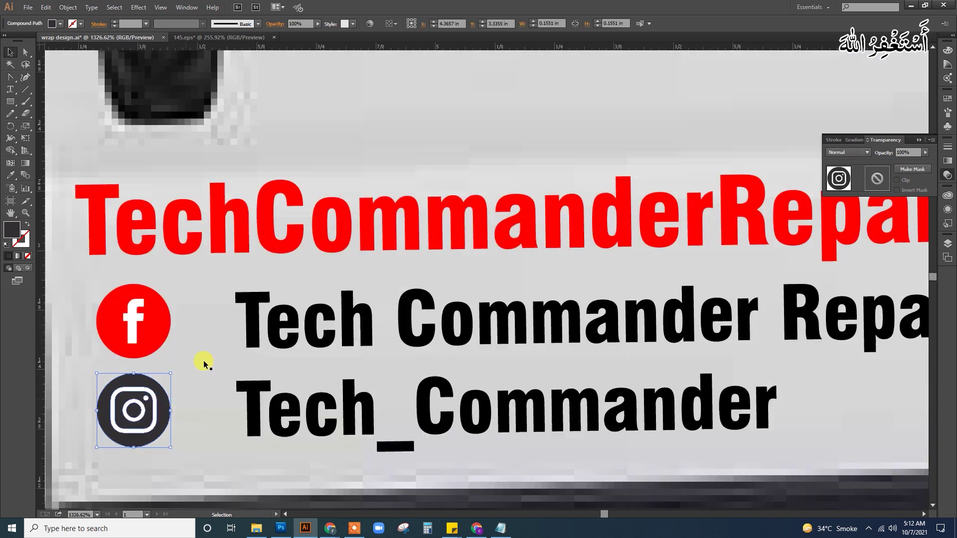
key(i)
click(162, 318)
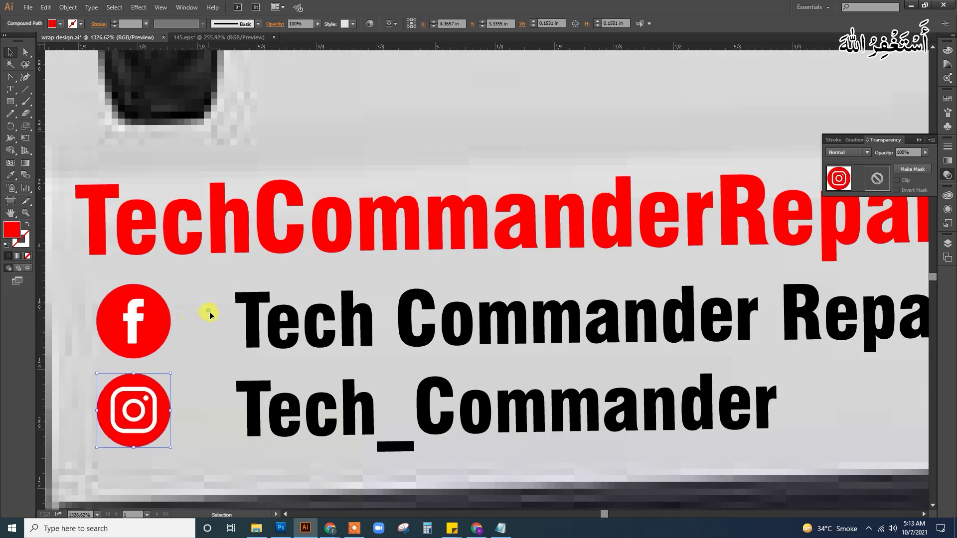
click(209, 314)
key(ctrl+0)
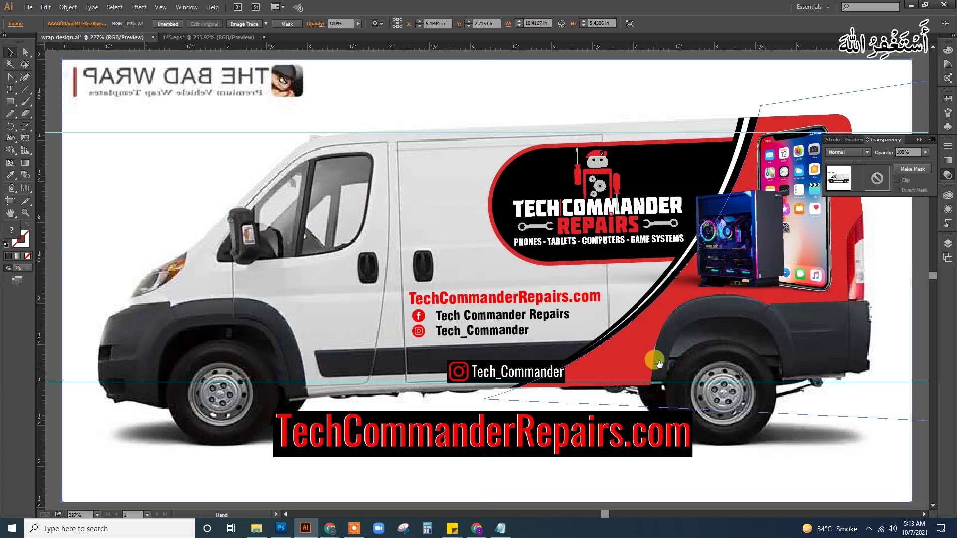
- Undo the large website banner and delete the leftover small label below the van
drag(656, 368, 501, 360)
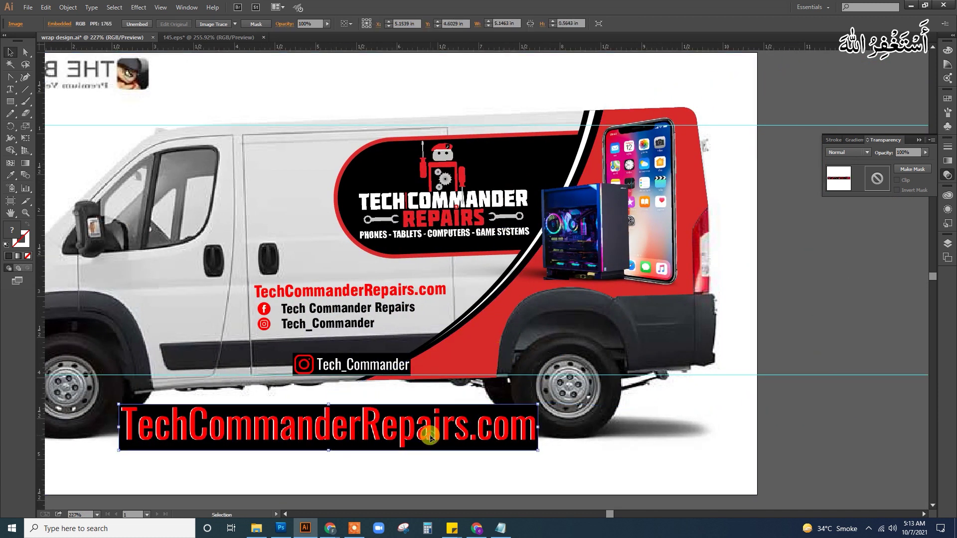
key(ctrl+z)
key(ctrl+z)
key(ctrl+z)
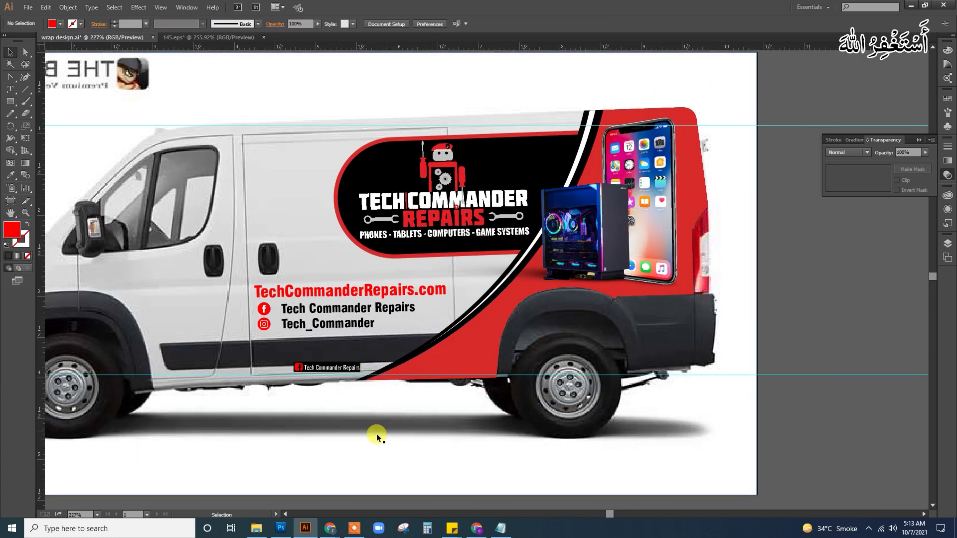
drag(341, 369, 400, 437)
key(Delete)
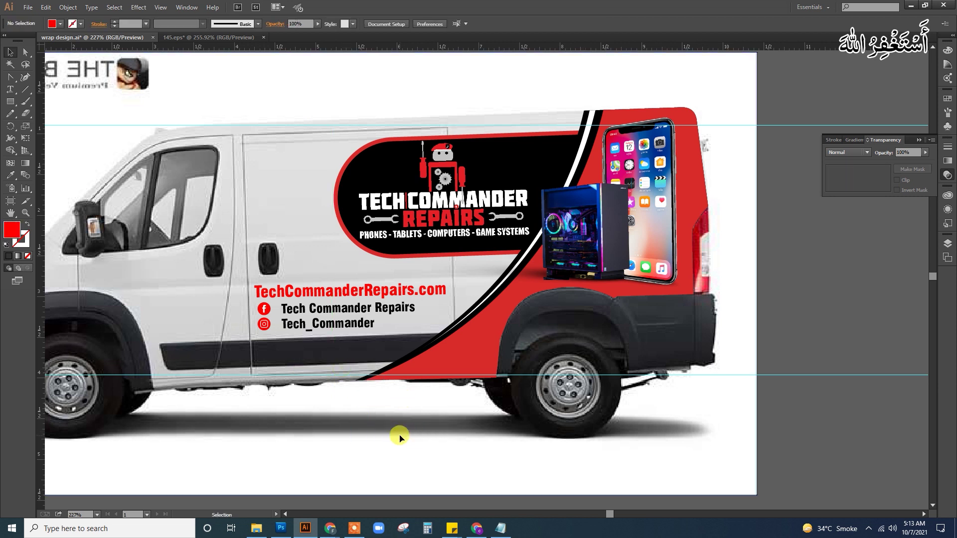
- Zoom in on the van's lower side text and bring in the Orlando, FL text from Photoshop
key(ctrl+minus)
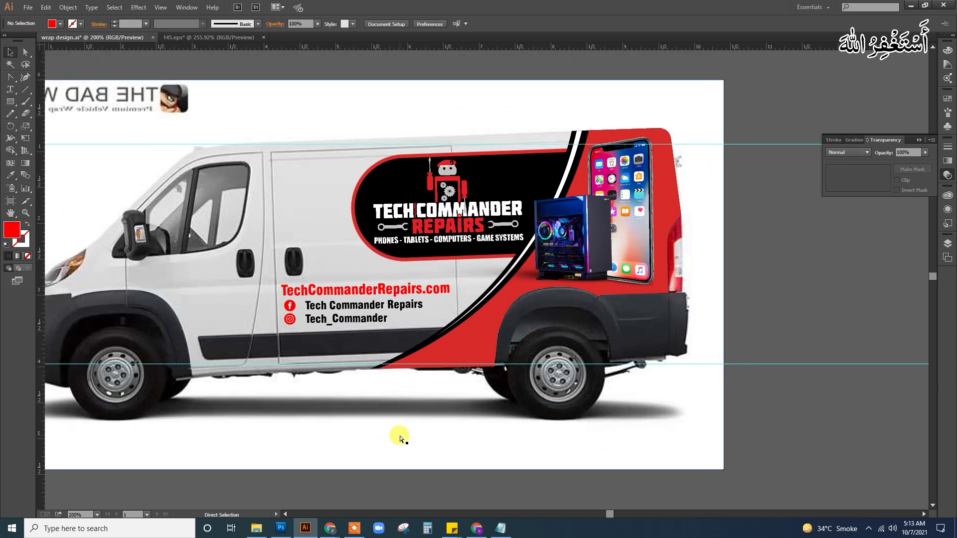
key(ctrl+minus)
key(z)
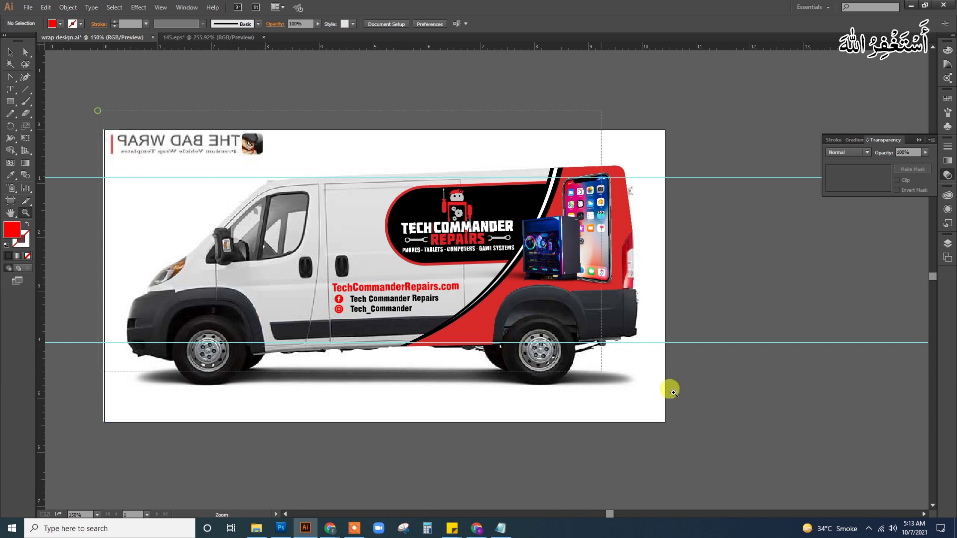
drag(712, 421, 585, 391)
drag(521, 354, 481, 320)
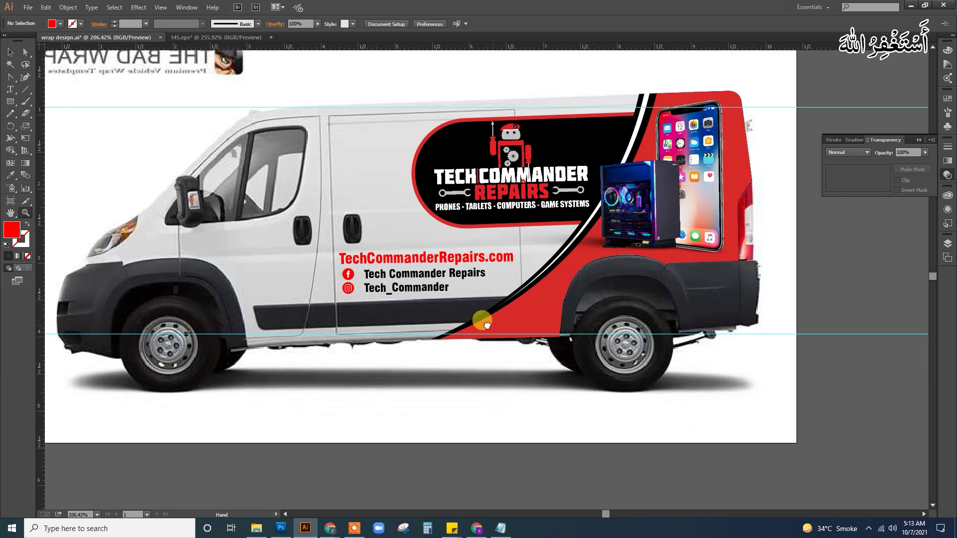
mouse_move(280, 207)
mouse_down()
mouse_move(692, 379)
mouse_move(519, 367)
mouse_up()
key(v)
click(306, 527)
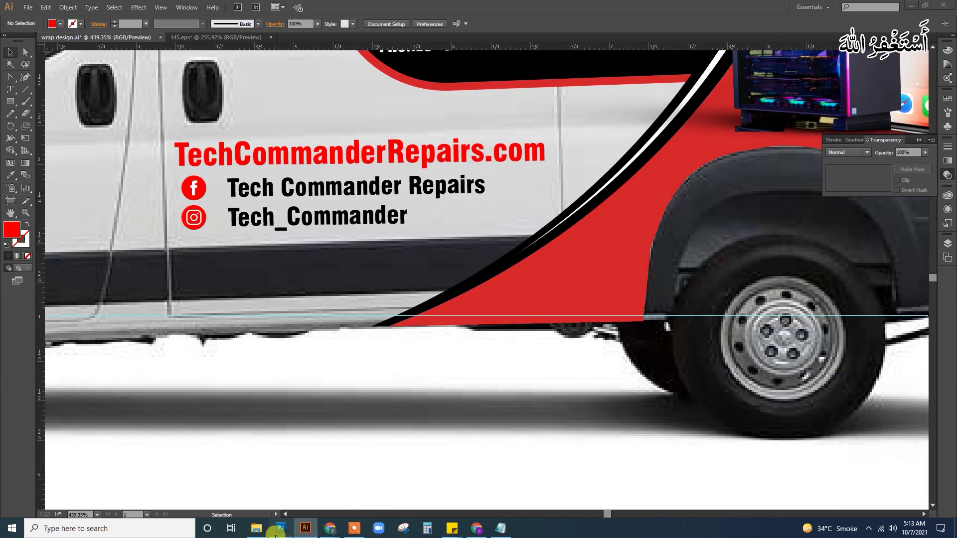
mouse_move(156, 175)
mouse_down()
mouse_move(305, 532)
mouse_move(407, 413)
mouse_up()
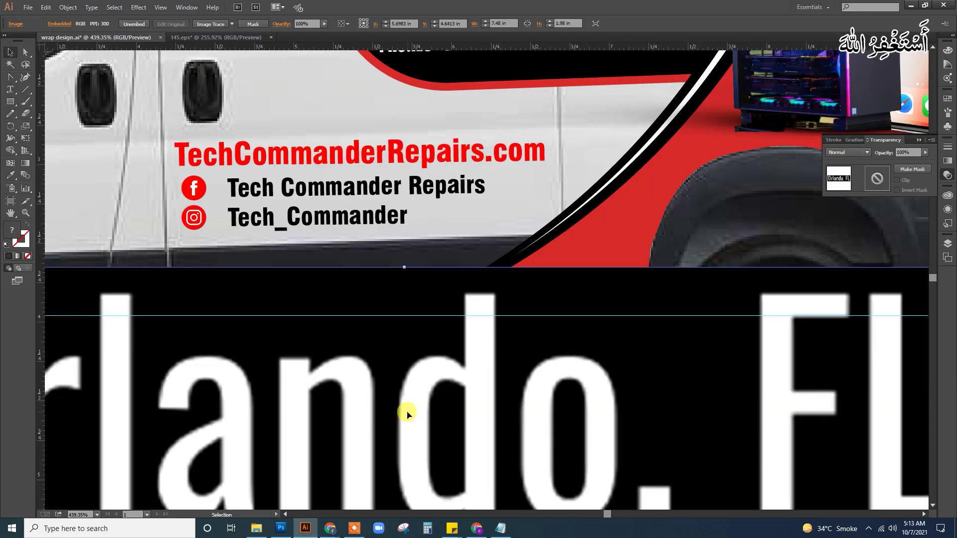
- Shrink the Orlando, FL image to a small label and place it below the van's rear
scroll(418, 286, down, 3)
key(ctrl+1)
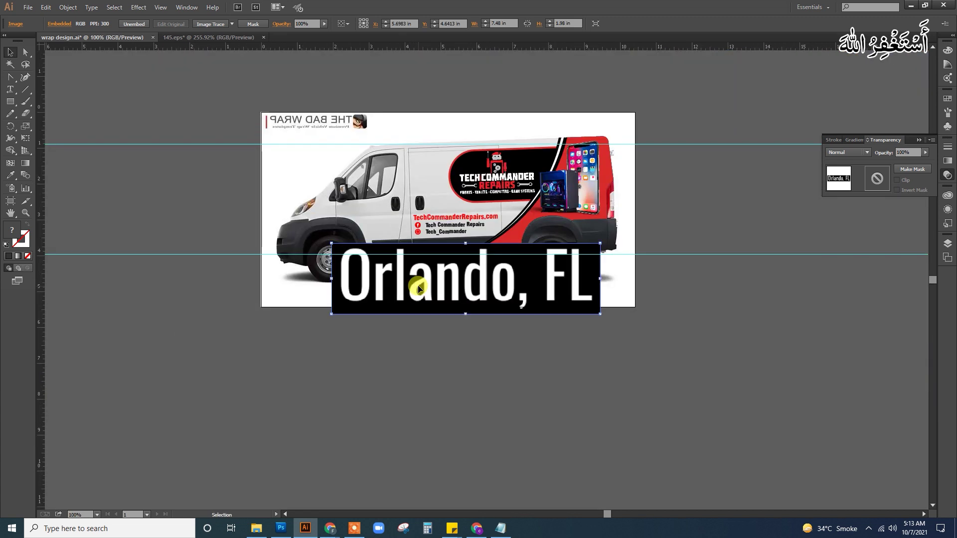
key(z)
drag(690, 353, 689, 352)
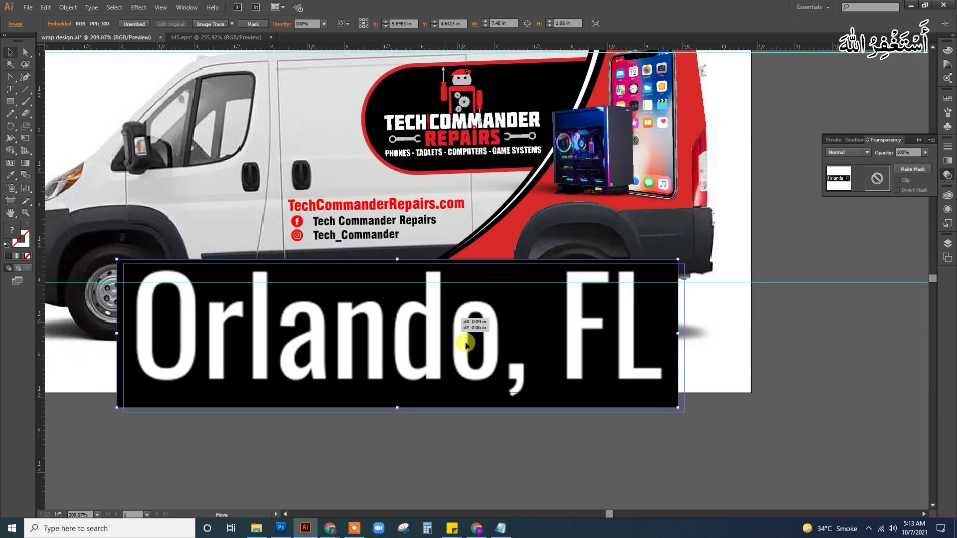
key(v)
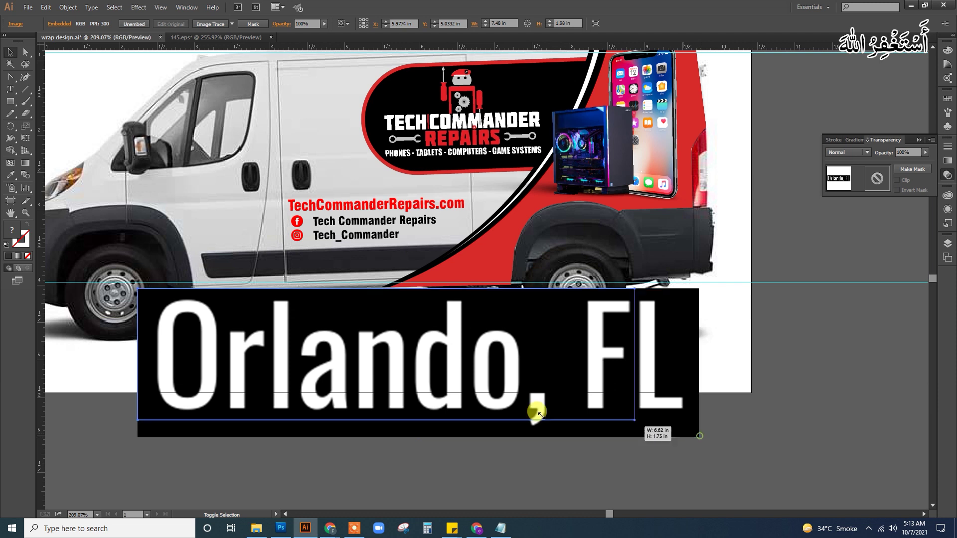
drag(700, 438, 224, 343)
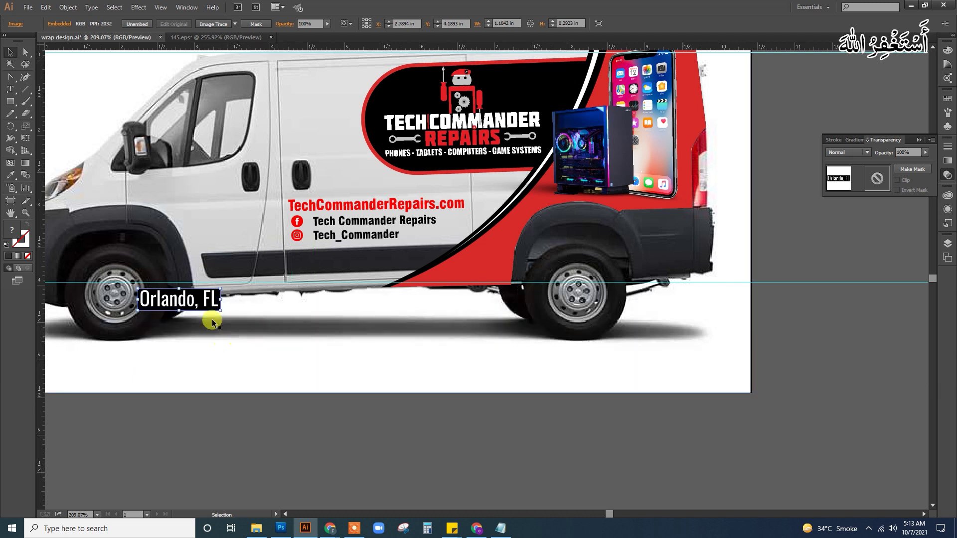
drag(180, 301, 443, 325)
- Alt-drag a copy of the social text block onto the red rear panel and retype it as Orlando, FL
key(z)
click(471, 268)
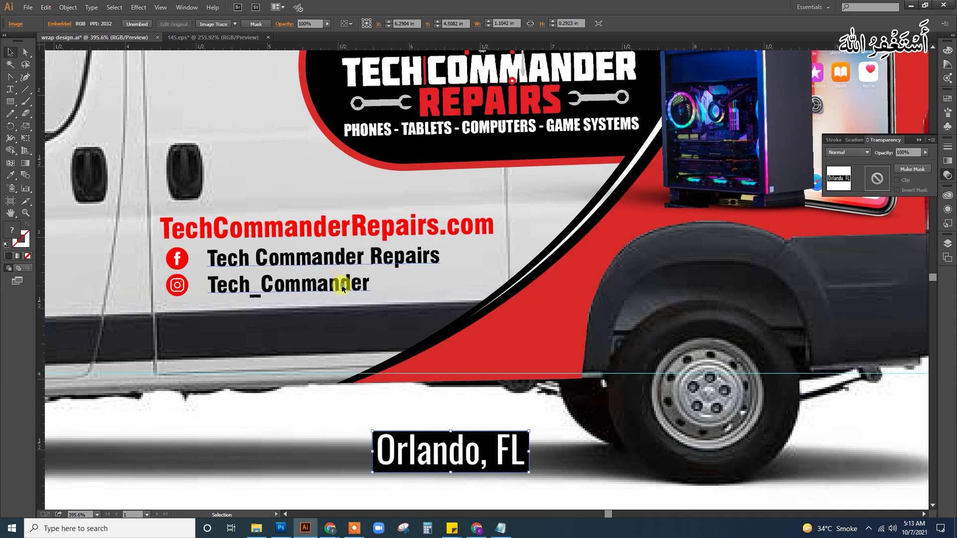
click(343, 288)
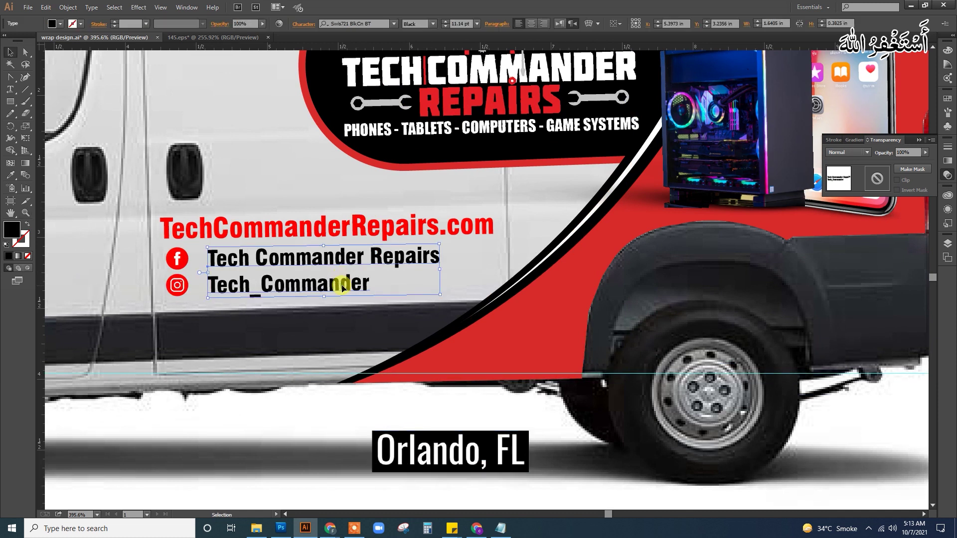
drag(344, 294, 597, 365)
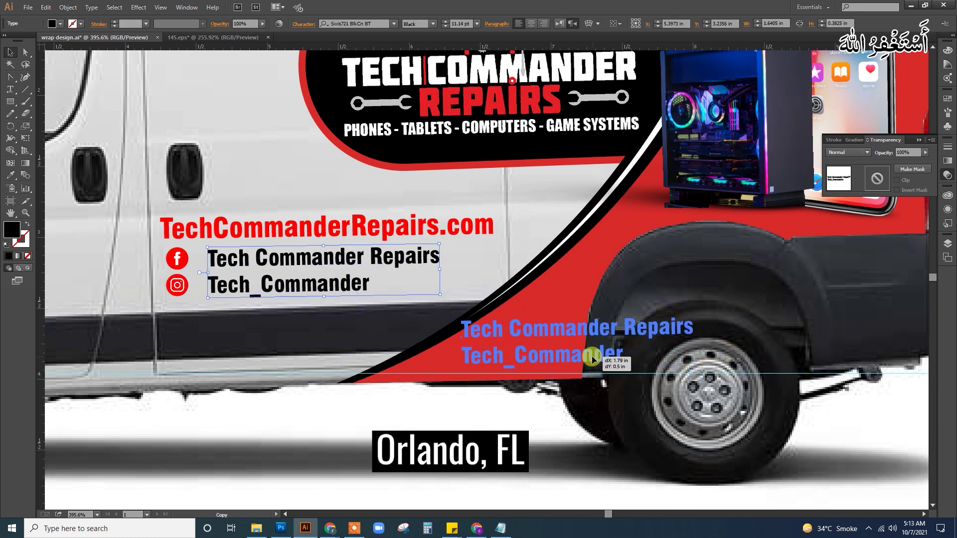
key(t)
key(ctrl+a)
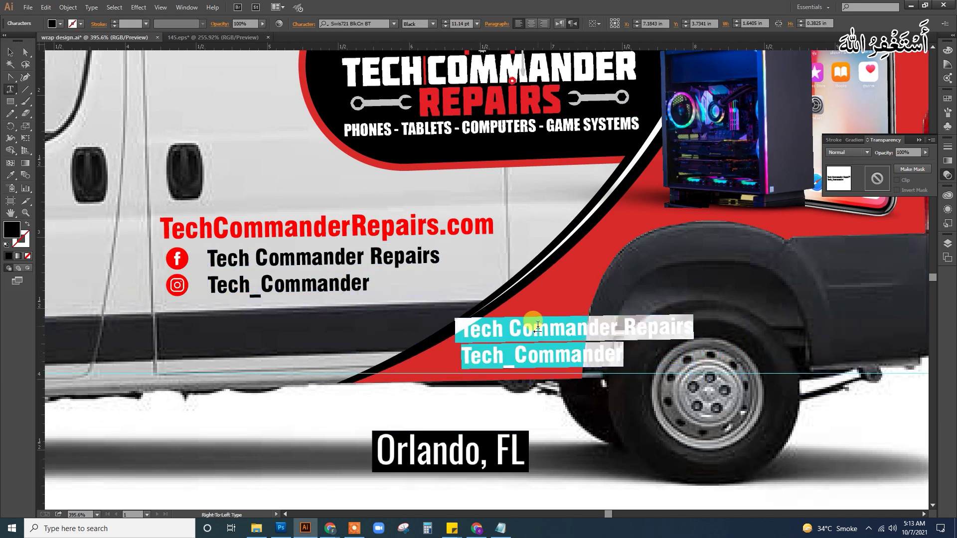
text(0)
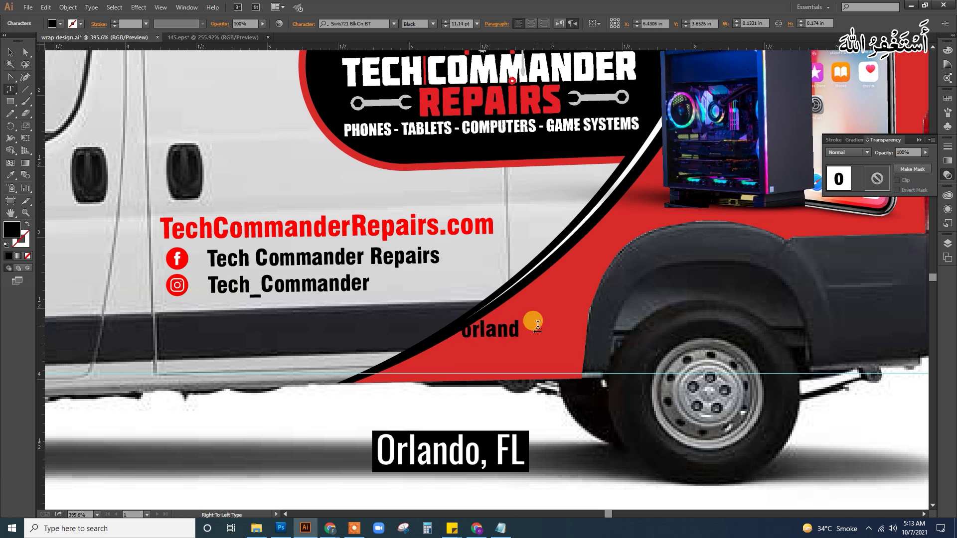
text( FL)
key(Escape)
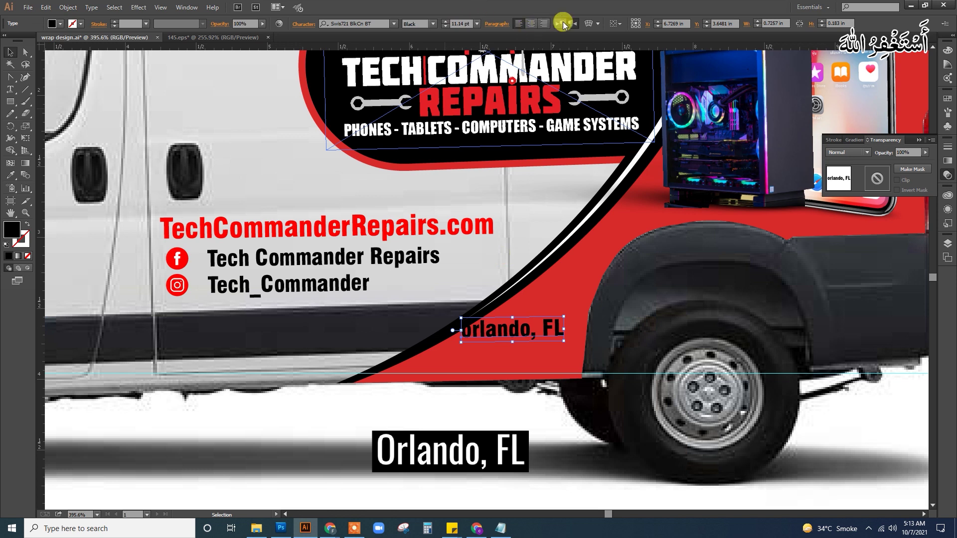
- Change the paragraph alignment of the Orlando, FL text and position it on the red panel
click(563, 25)
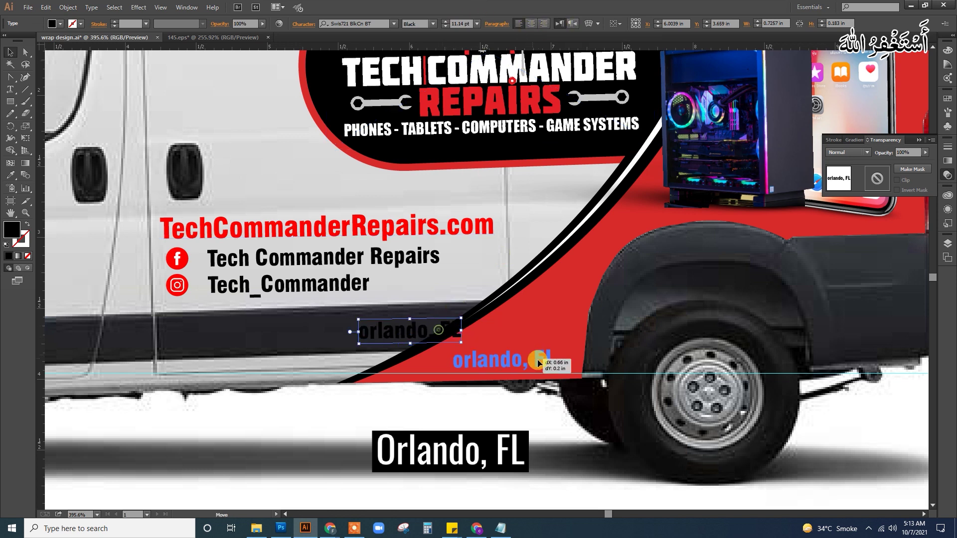
drag(537, 360, 531, 354)
double_click(506, 352)
click(460, 334)
text(O)
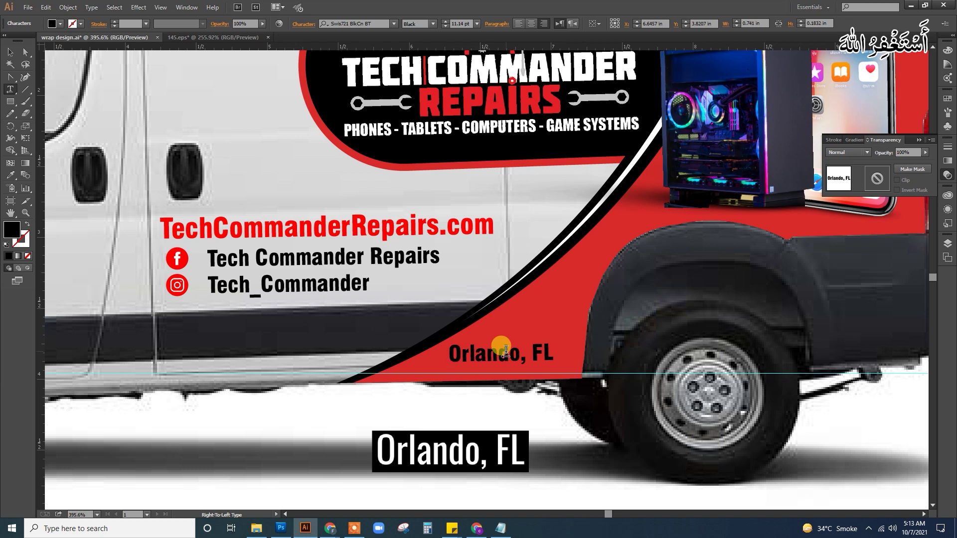
key(Escape)
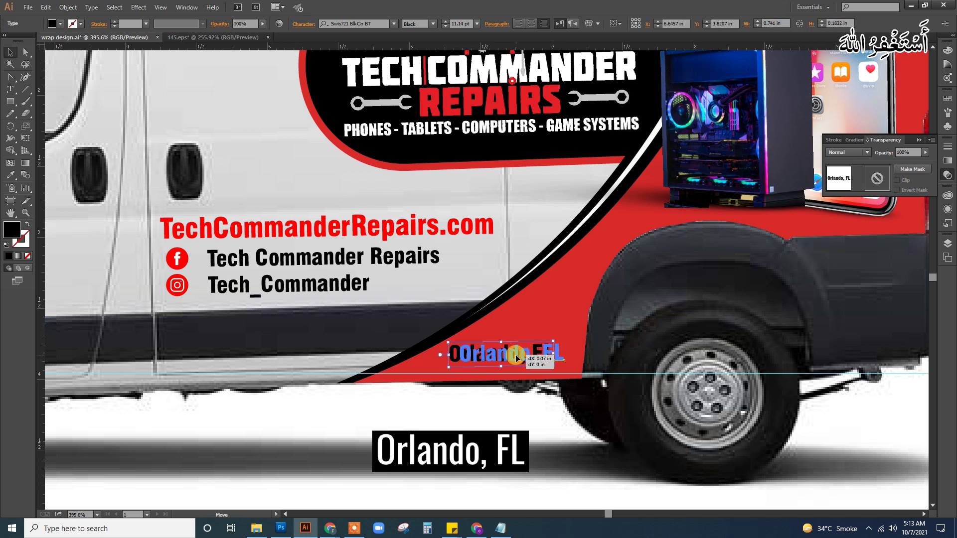
- Set the Orlando, FL text fill to pure white in the Color Picker
key(i)
click(563, 294)
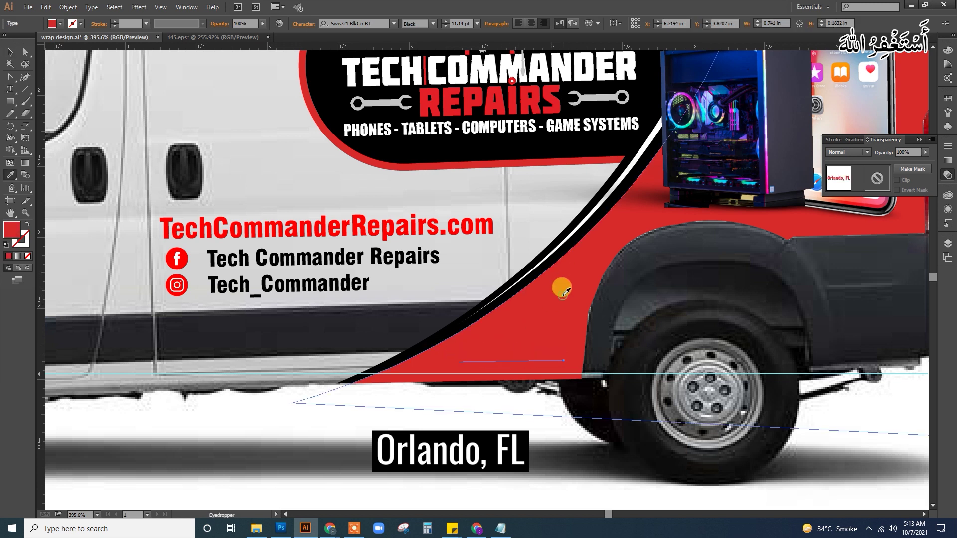
click(543, 207)
double_click(13, 228)
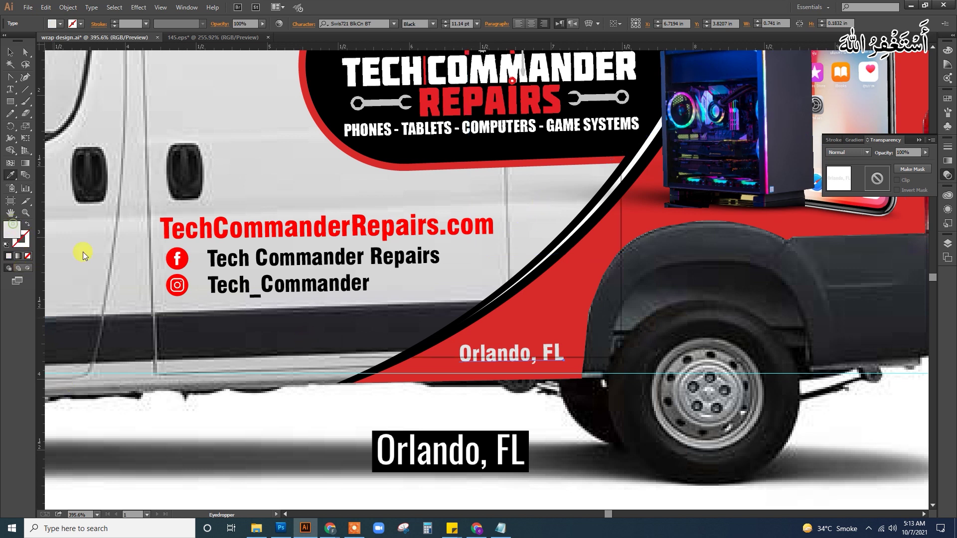
click(347, 197)
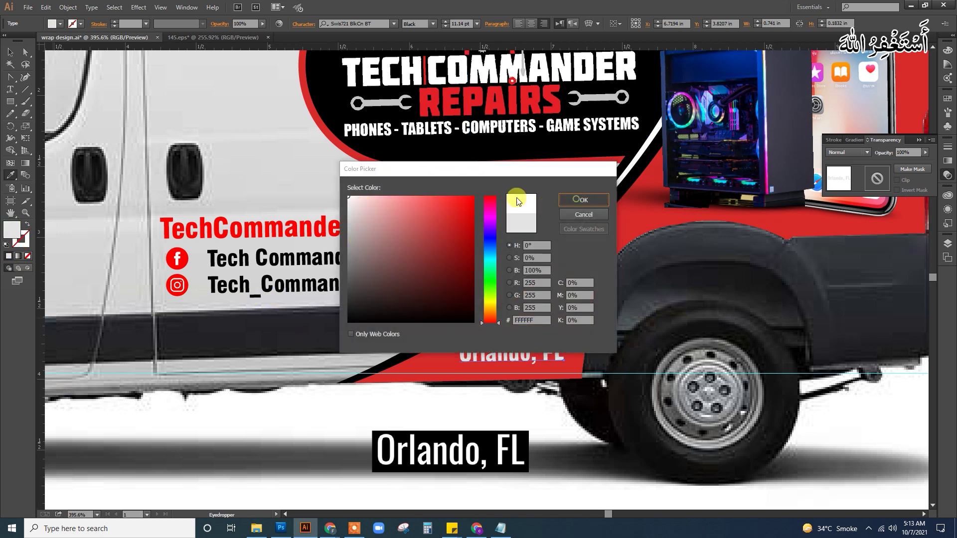
click(584, 199)
key(v)
click(280, 158)
key(ctrl+0)
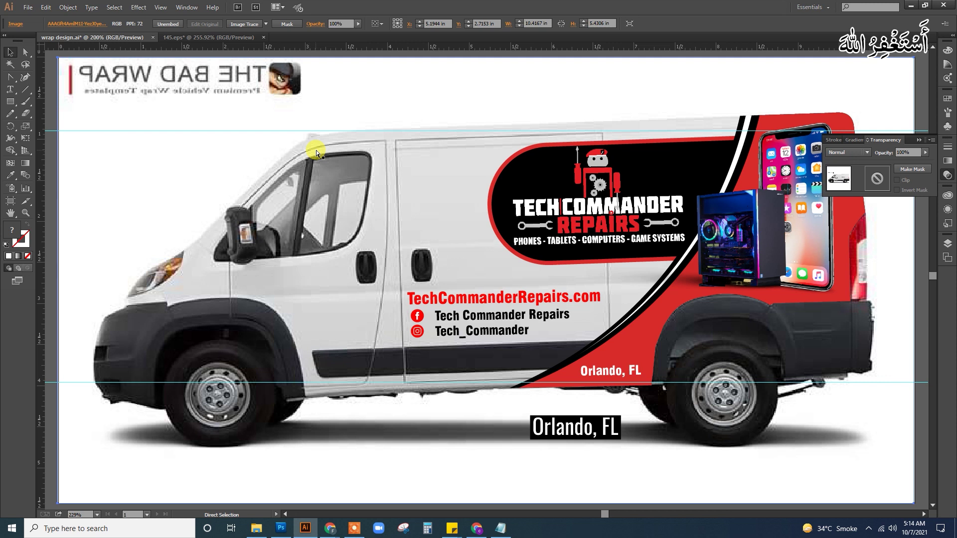
- Duplicate the van artboard to the side of the original
key(ctrl+1)
click(651, 401)
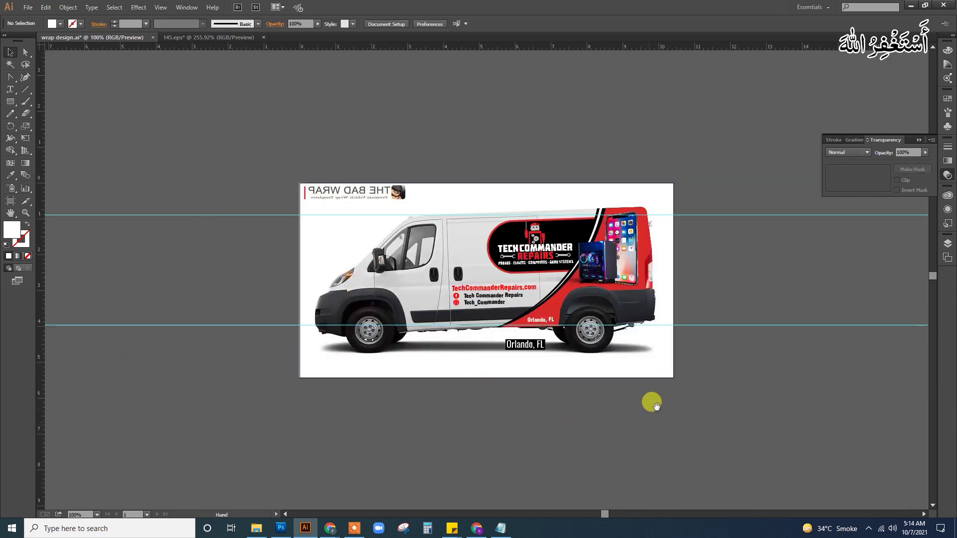
scroll(536, 399, right, 5)
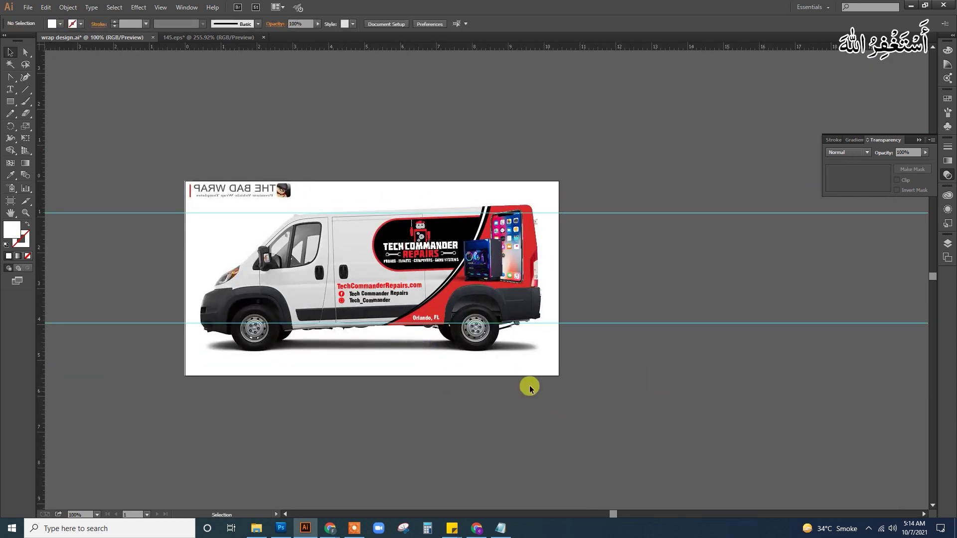
click(450, 374)
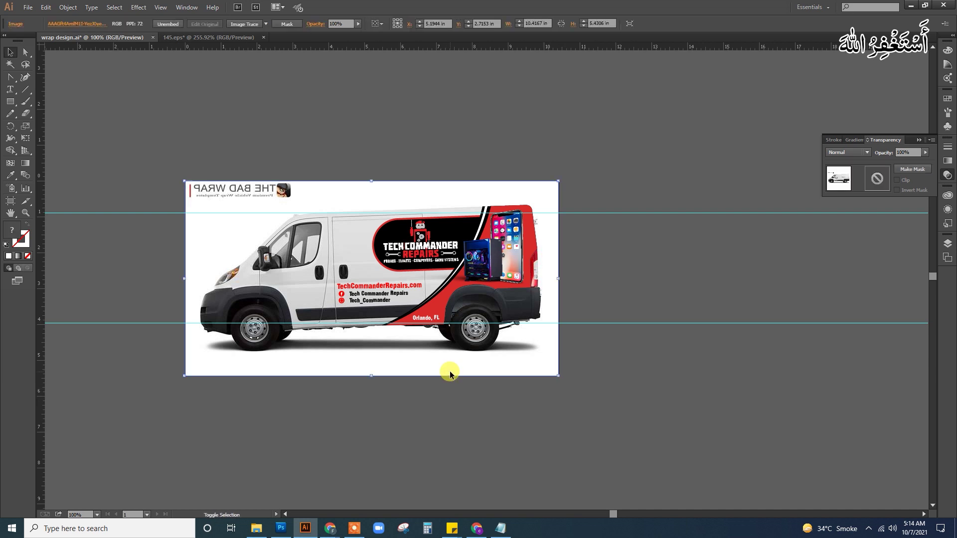
key(shift+o)
drag(309, 291, 771, 291)
drag(763, 397, 431, 419)
key(v)
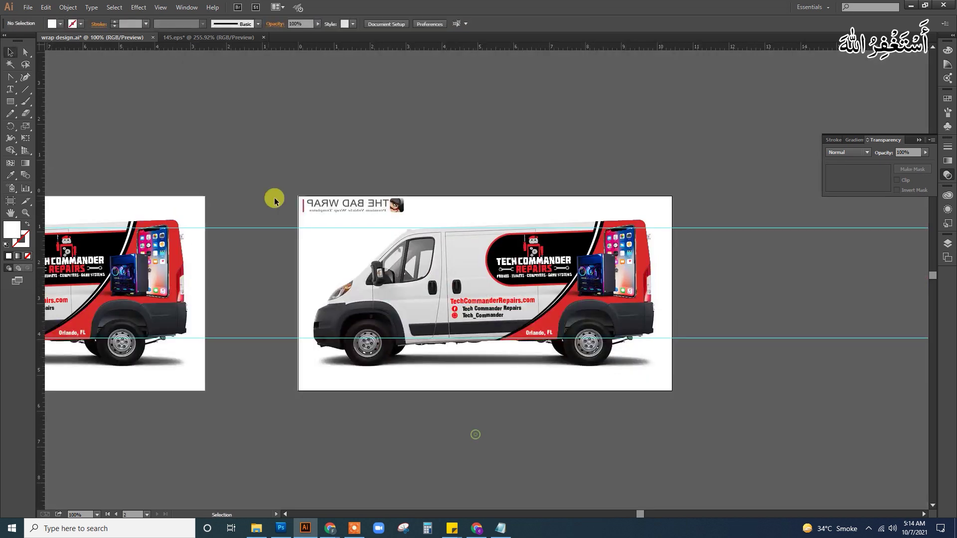
- Reflect the copied van artwork across the vertical axis
drag(726, 421, 536, 255)
right_click(536, 255)
mouse_move(583, 325)
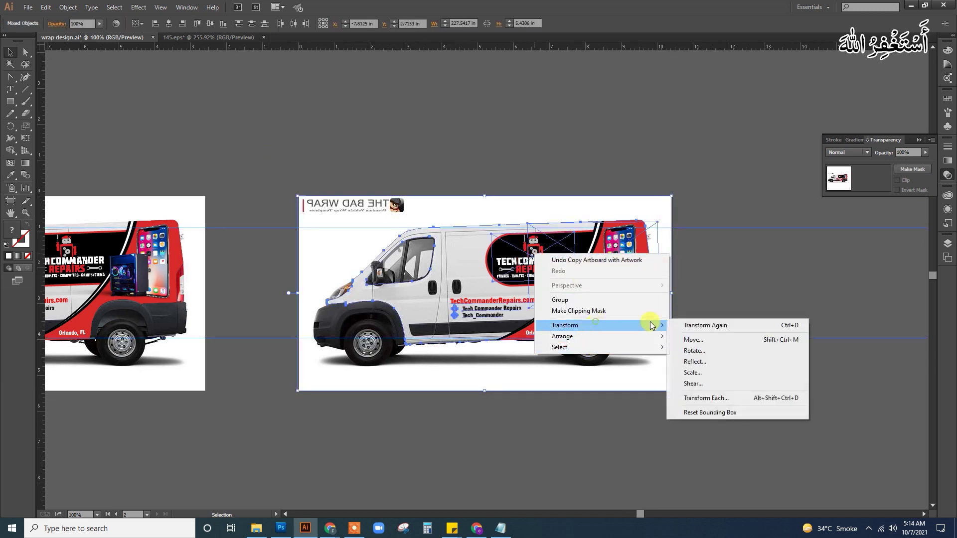
click(700, 361)
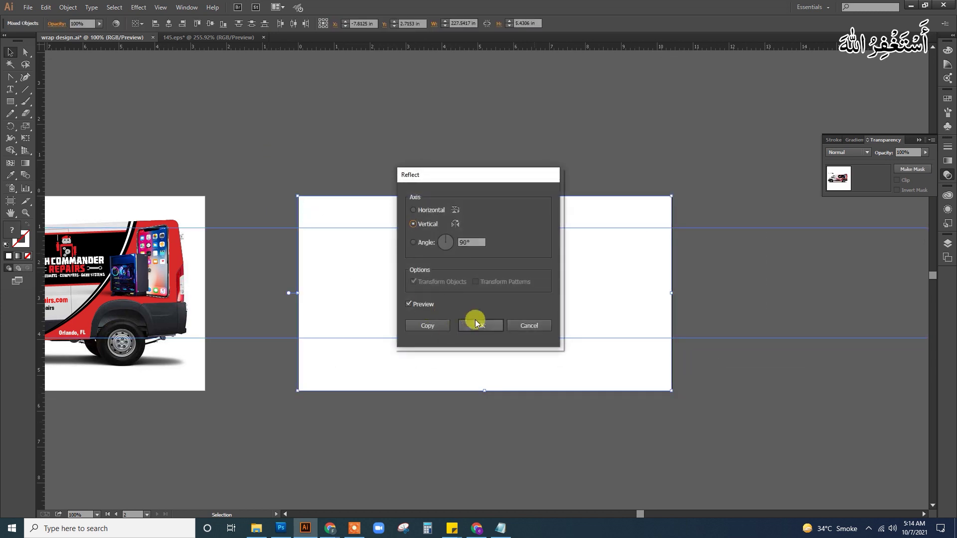
click(436, 210)
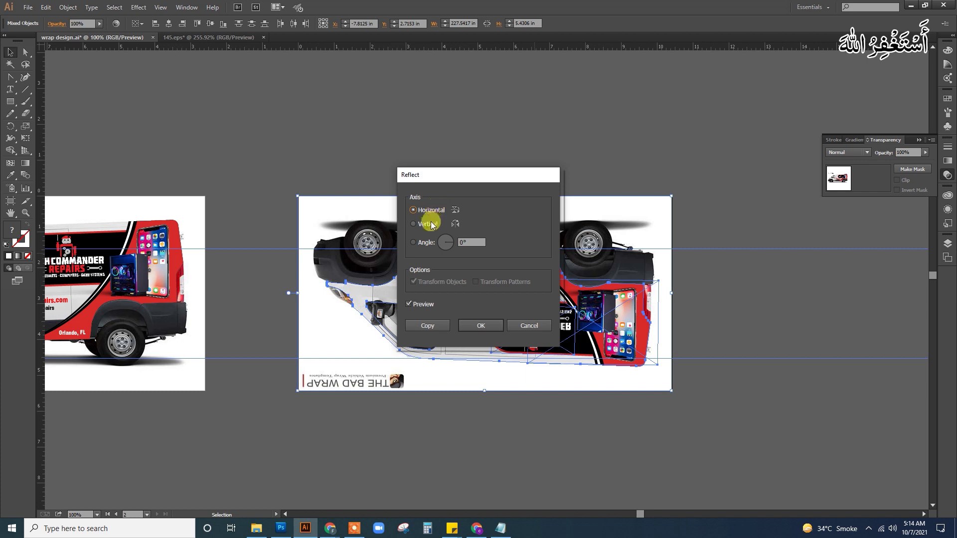
click(432, 224)
click(500, 326)
key(ctrl+minus)
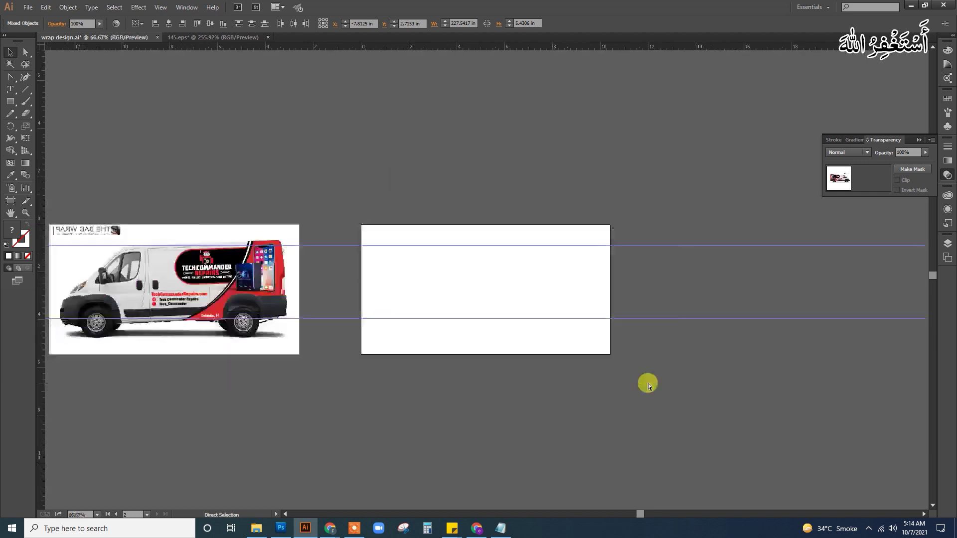
key(ctrl+minus)
key(ctrl+minus)
- Move the mirrored van onto the empty third artboard and zoom in on it
drag(156, 278, 469, 282)
key(ctrl+shift+a)
key(z)
drag(412, 252, 572, 321)
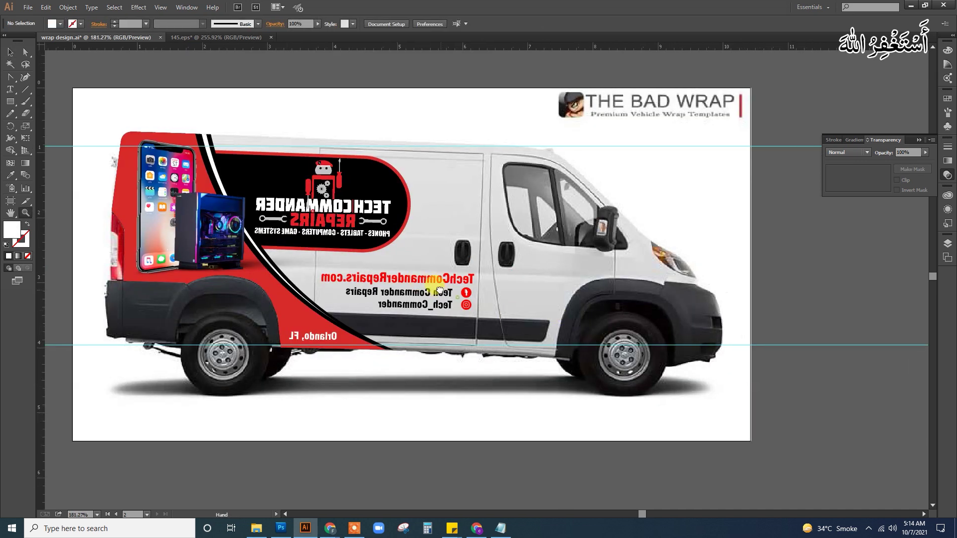
key(v)
key(z)
drag(92, 100, 355, 308)
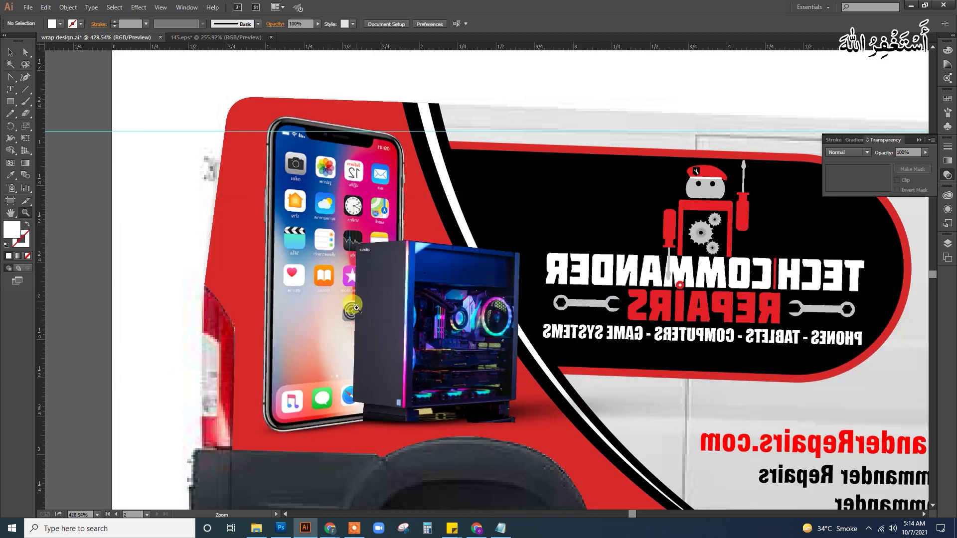
- Reflect the logo vertically so it reads correctly, then tilt and nudge it into place
drag(764, 288, 383, 197)
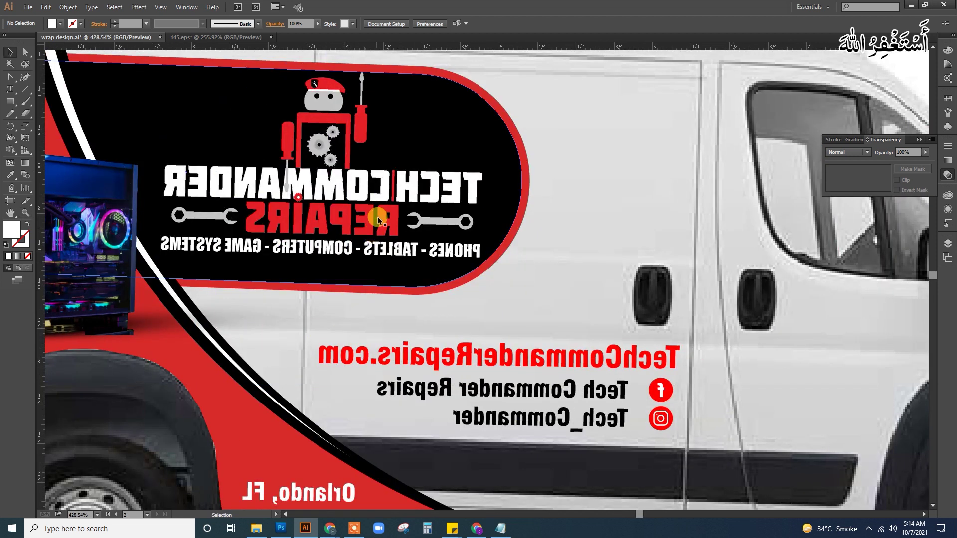
key(v)
click(383, 197)
right_click(383, 197)
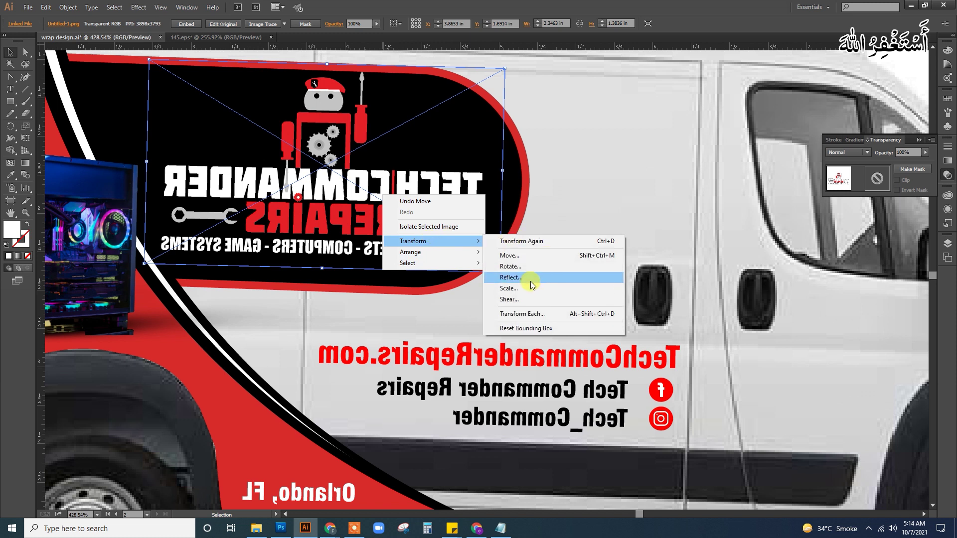
click(529, 279)
click(480, 327)
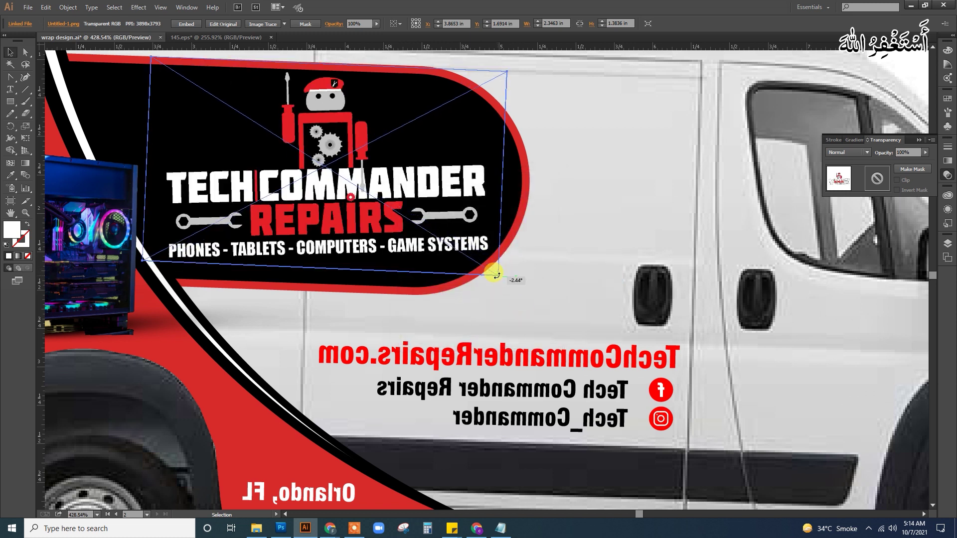
drag(508, 268, 497, 274)
drag(439, 225, 436, 230)
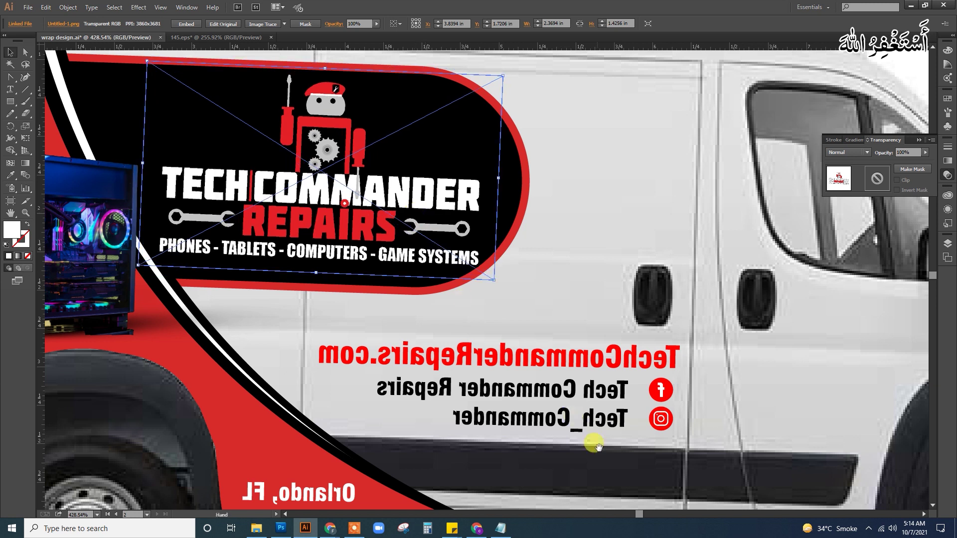
- Reflect the website, name lines and social icons block vertically
drag(596, 447, 461, 296)
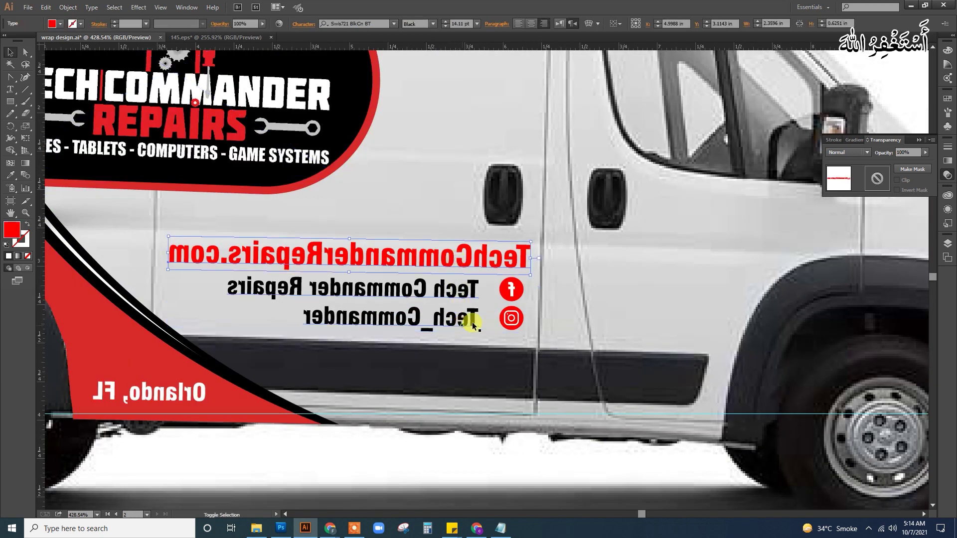
drag(466, 324, 528, 279)
right_click(514, 280)
mouse_move(544, 351)
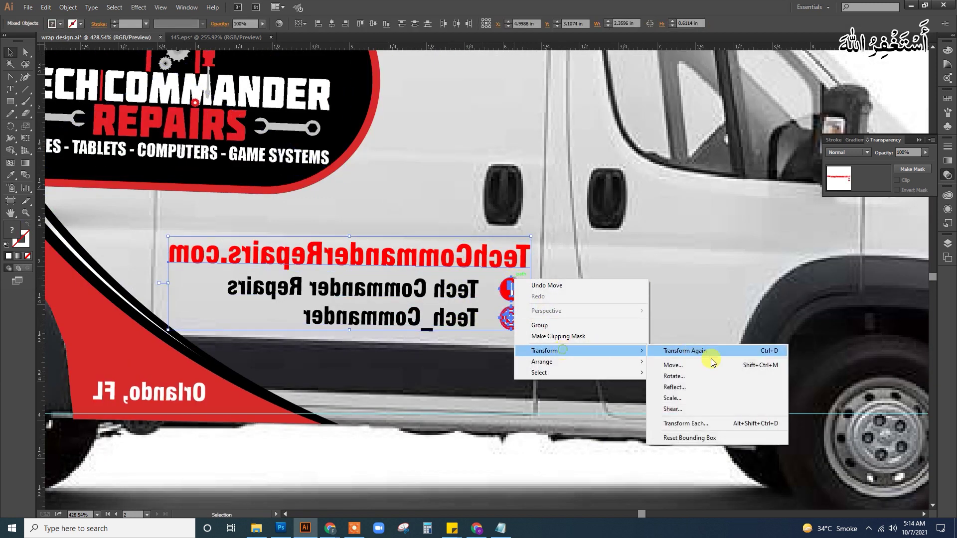
click(692, 385)
click(478, 324)
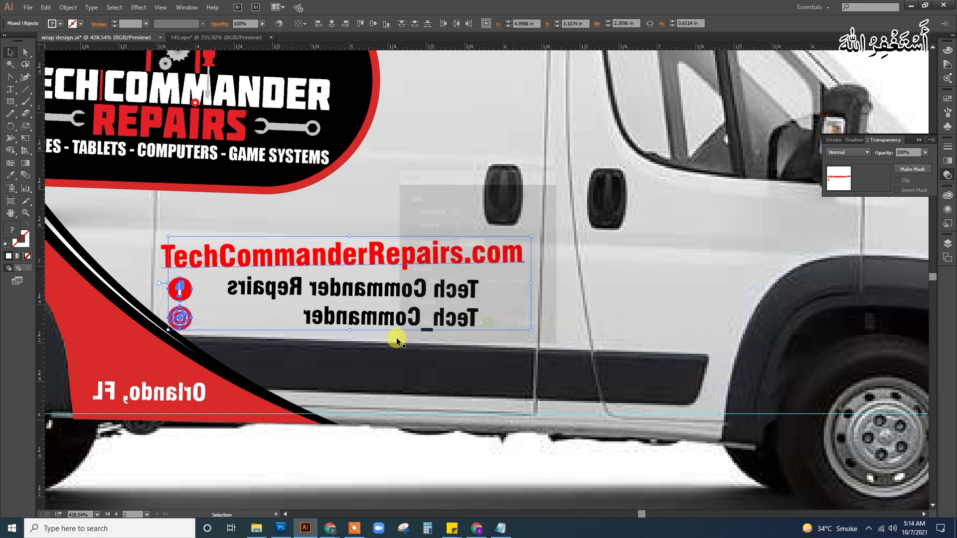
- Reflect the two name lines again and move them back beside the icons
right_click(410, 291)
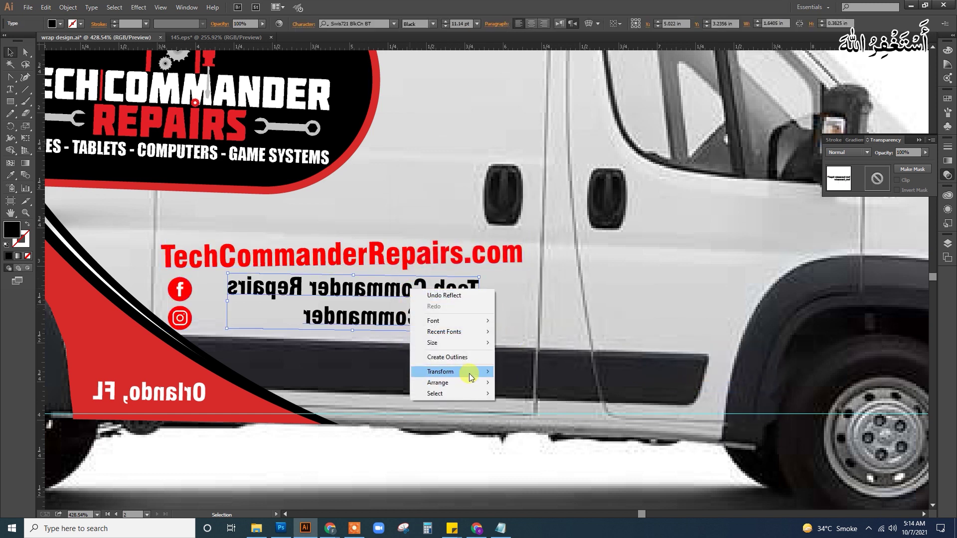
click(545, 417)
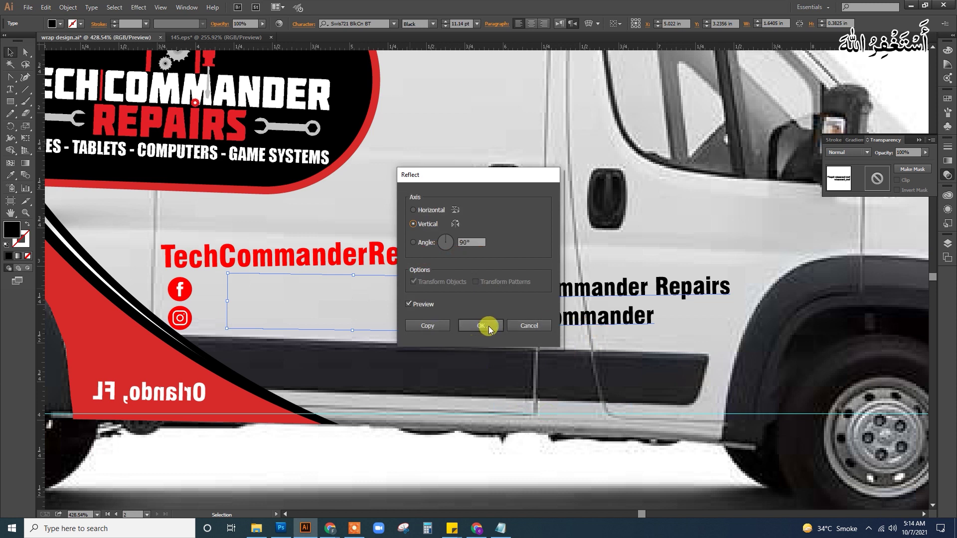
click(481, 325)
drag(608, 322, 341, 316)
- Tilt the website text, name lines and Facebook and Instagram icons to follow the van's angle
shift+click(320, 262)
shift+click(182, 289)
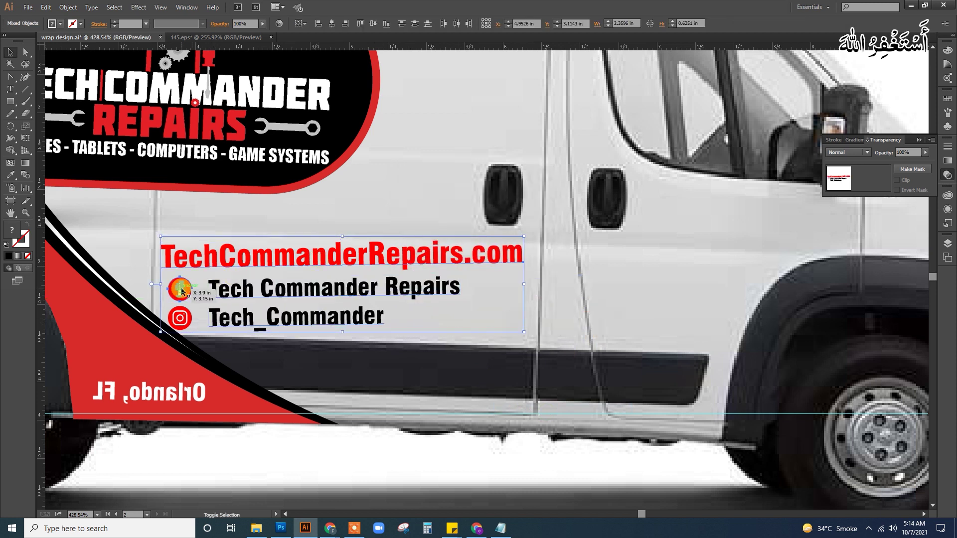
shift+click(178, 318)
drag(527, 334, 519, 346)
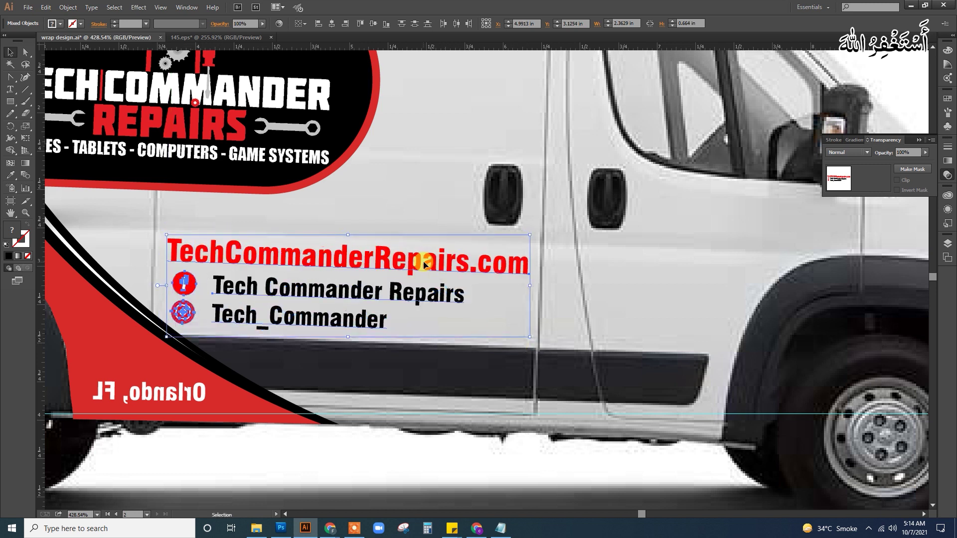
click(631, 278)
key(ctrl+0)
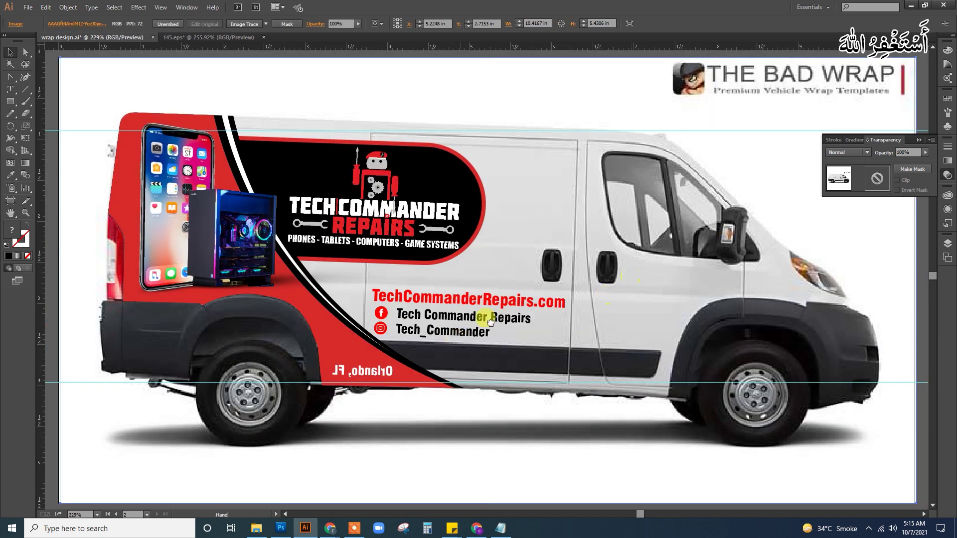
- Reflect the Orlando, FL text vertically and move it back onto the red panel
scroll(418, 313, up, 5)
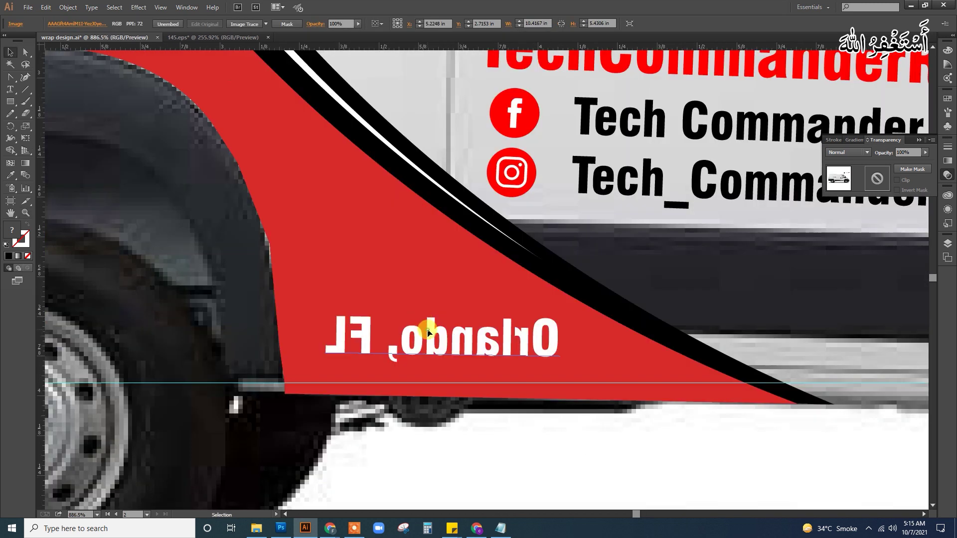
right_click(428, 332)
click(548, 451)
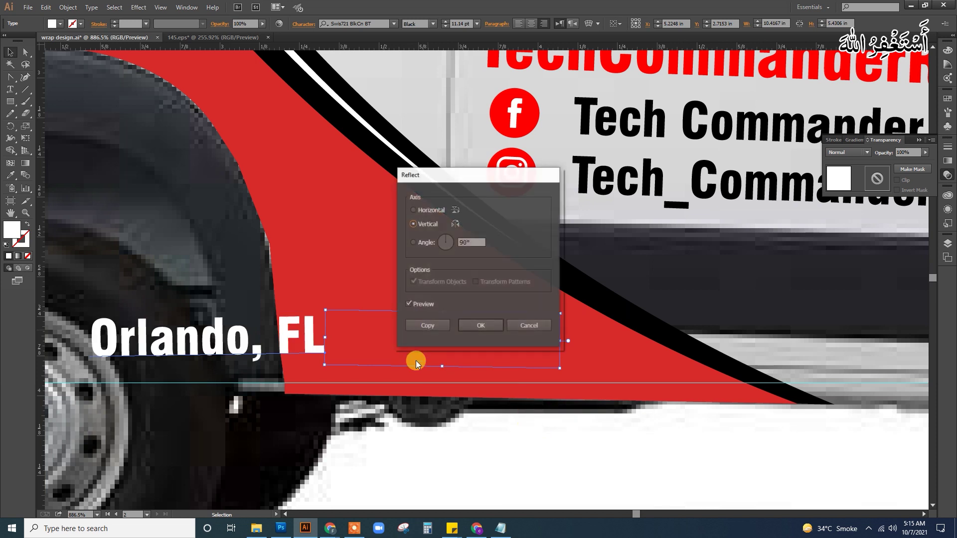
click(481, 324)
drag(302, 347, 527, 348)
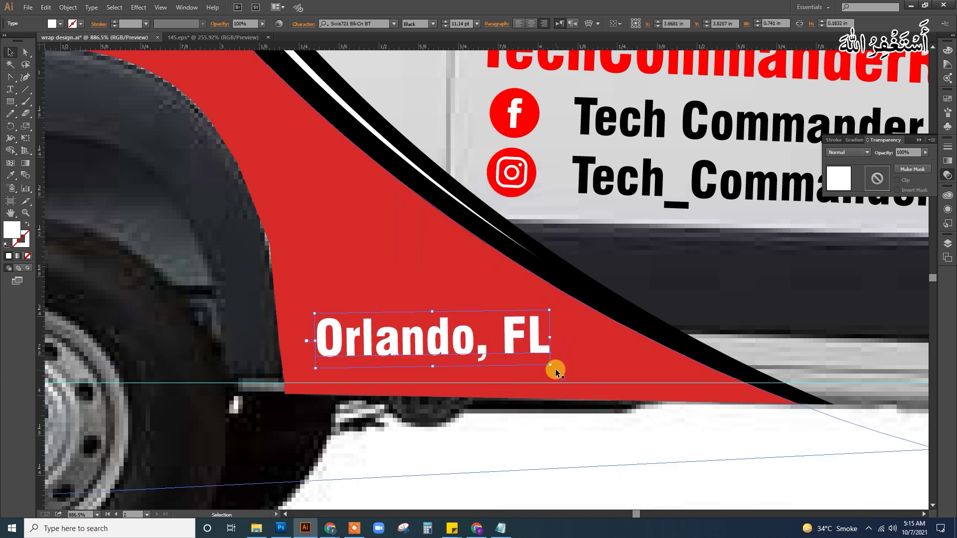
click(345, 234)
click(491, 343)
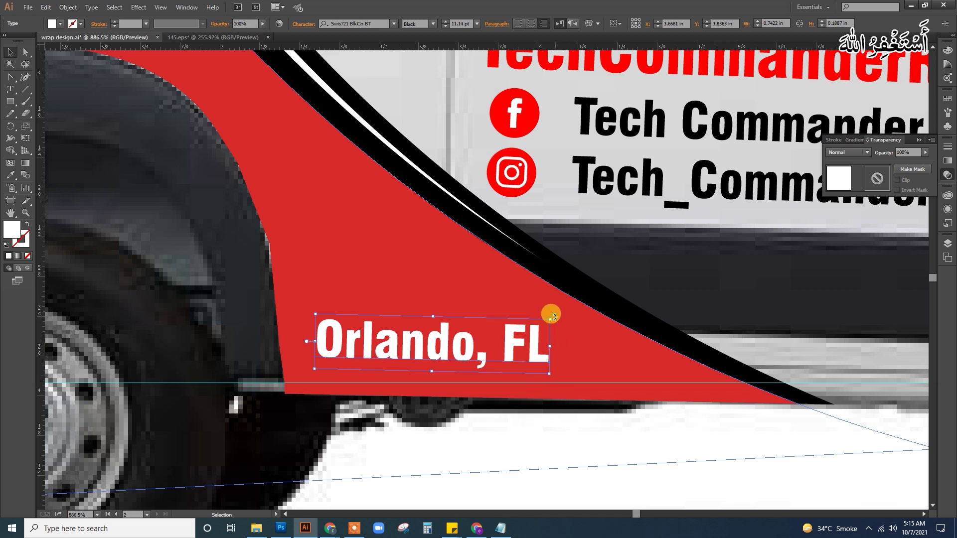
click(408, 260)
- Zoom out to show both van sides together
key(ctrl+0)
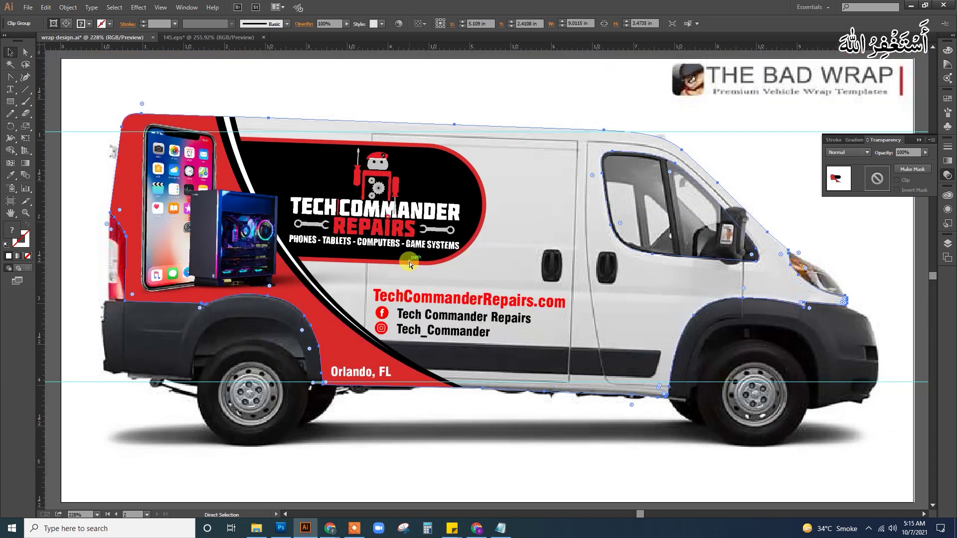
key(ctrl+minus)
click(423, 450)
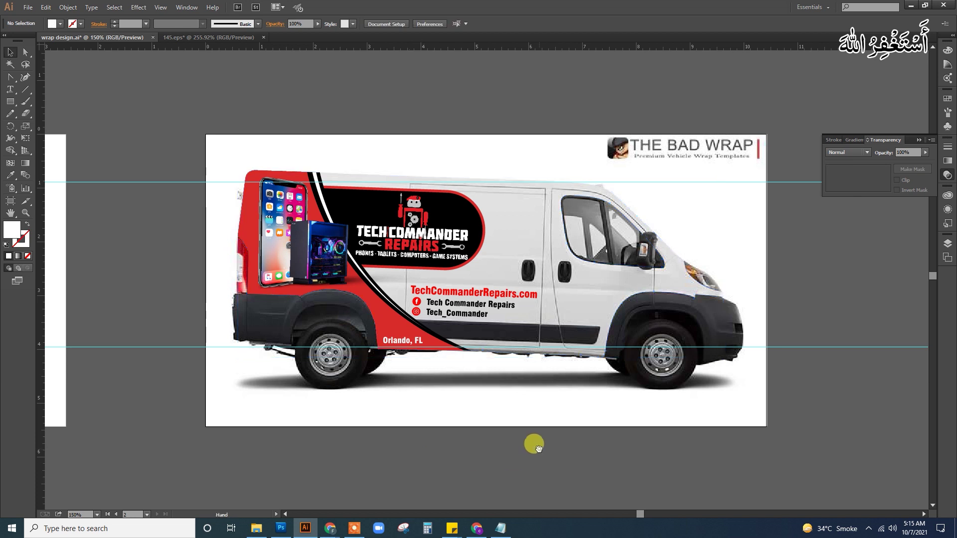
key(ctrl+minus)
key(ctrl+minus)
key(ctrl+minus)
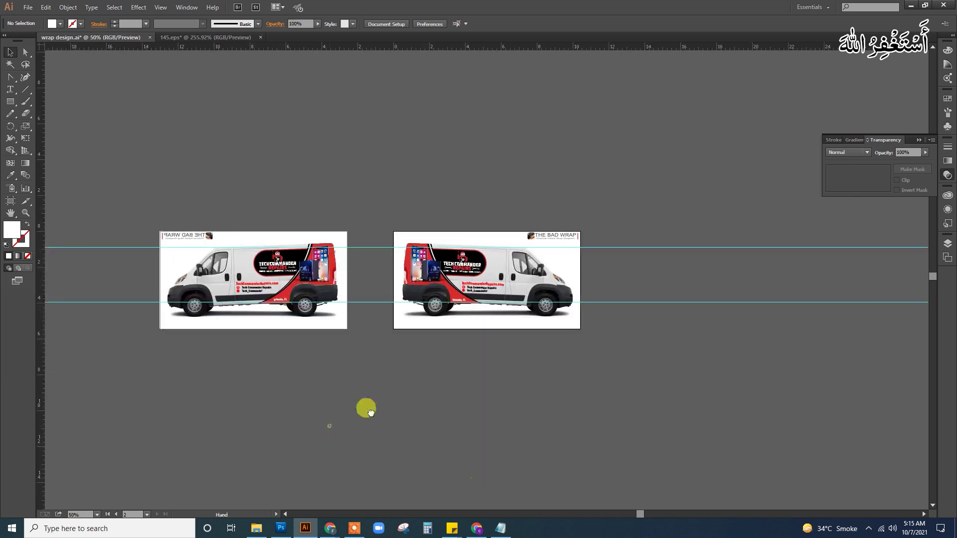
drag(154, 165, 713, 372)
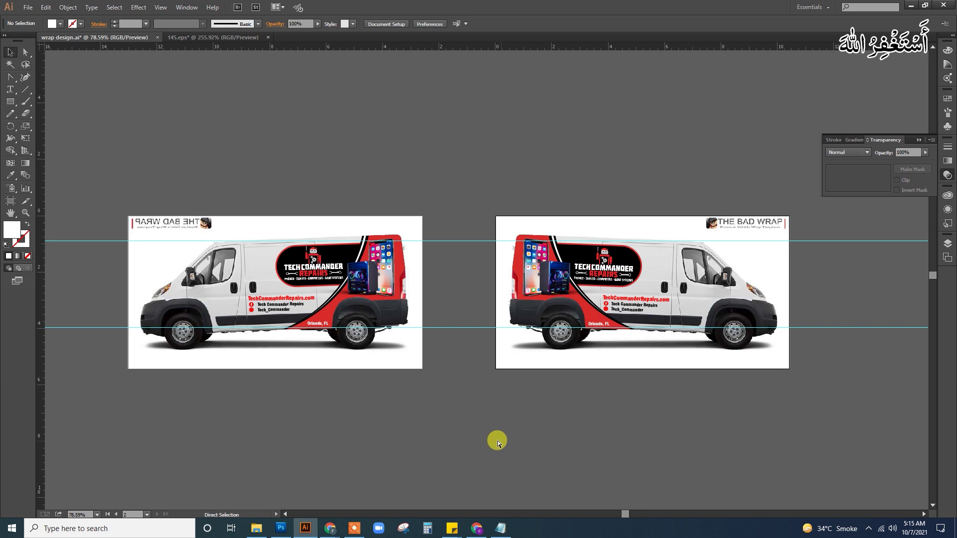
click(476, 528)
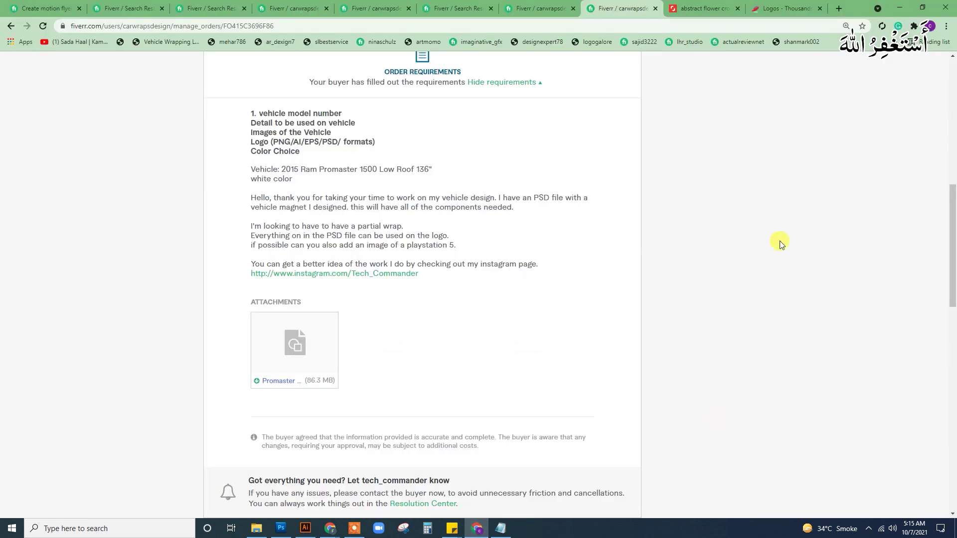
drag(952, 249, 932, 94)
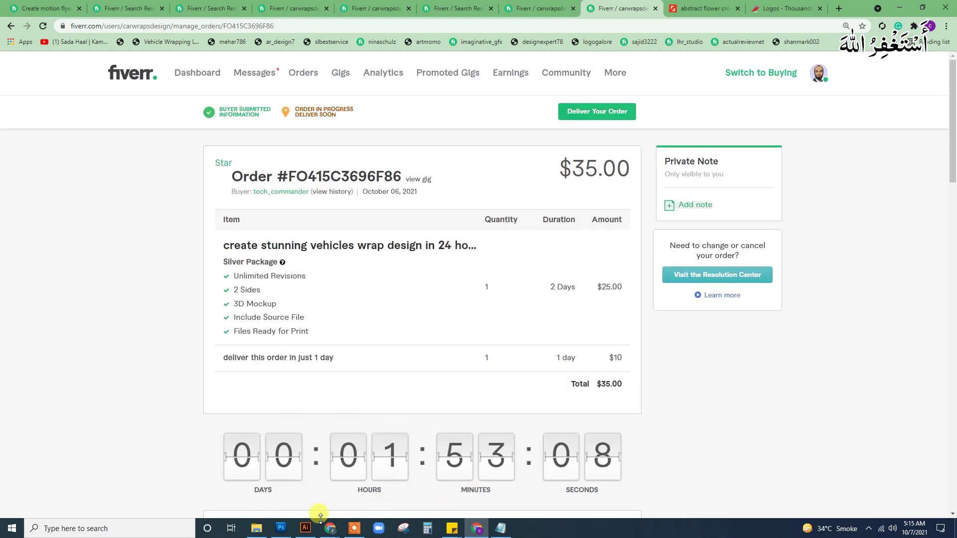
click(305, 527)
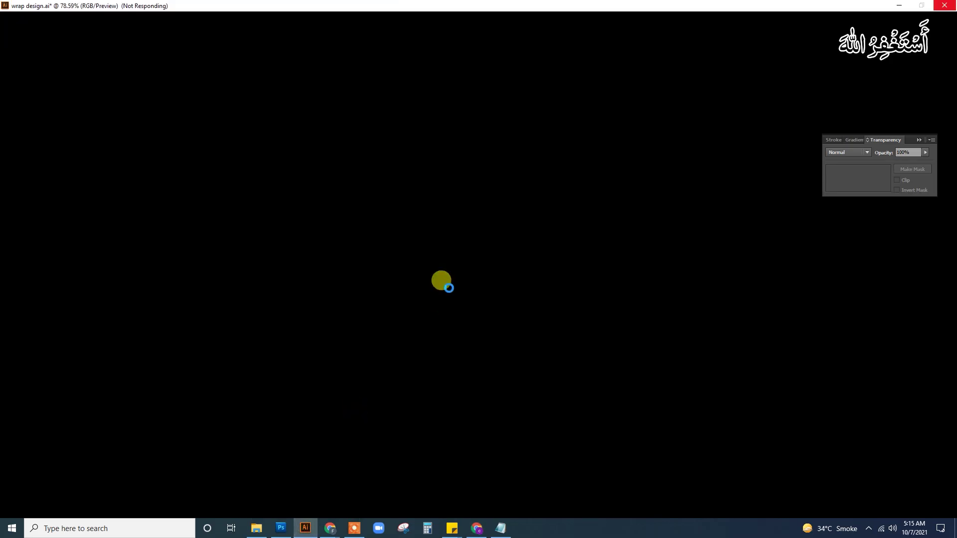
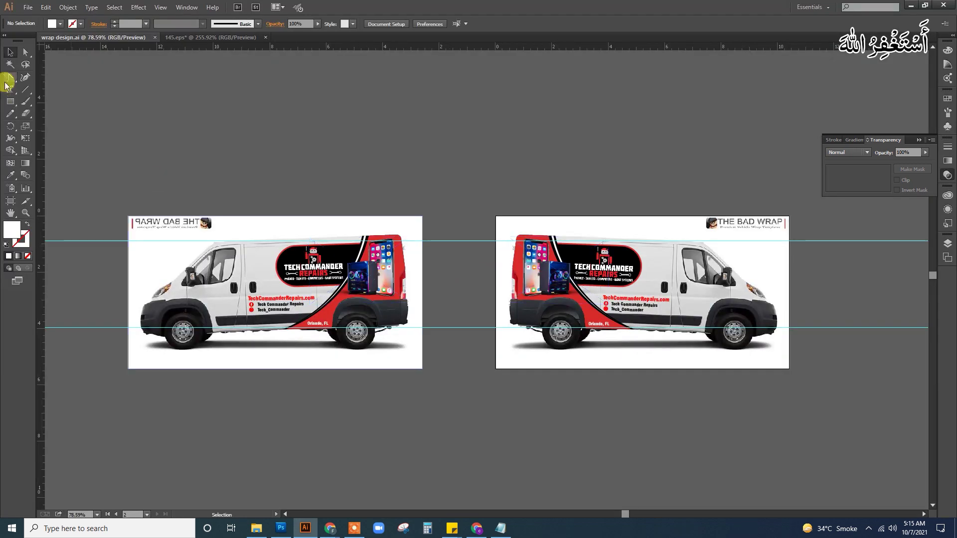
- Export artboards 1-2 as separate 'wrap design' JPEGs at High (300 ppi) resolution
click(27, 8)
click(62, 205)
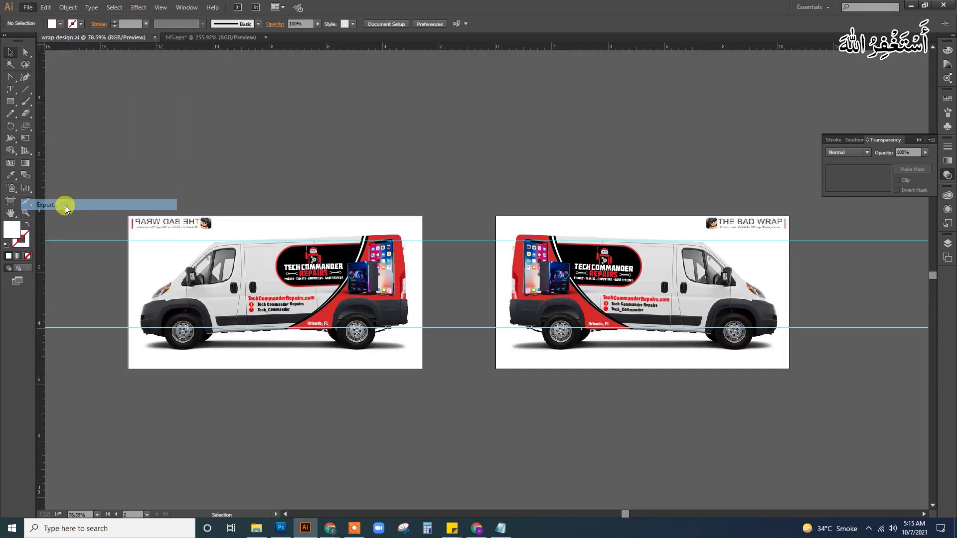
click(112, 233)
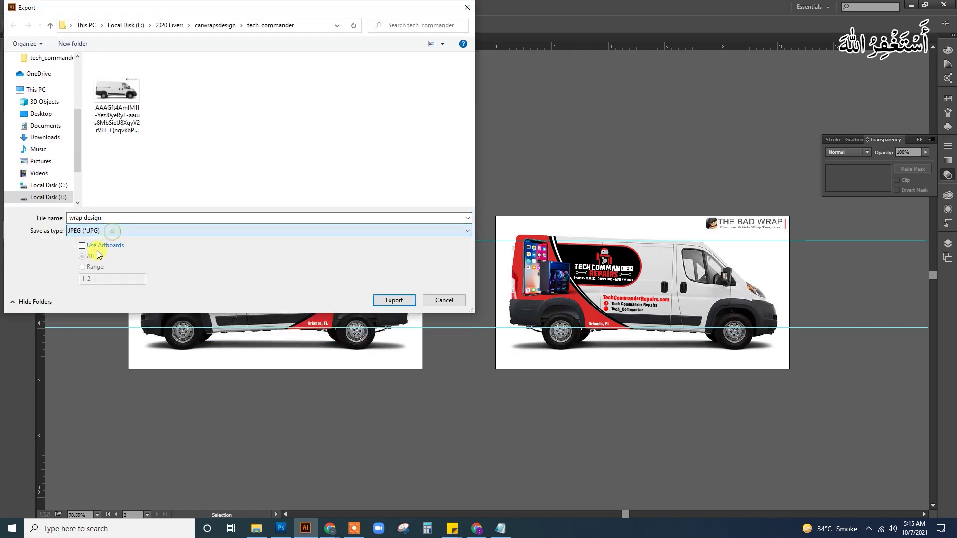
click(98, 245)
click(91, 267)
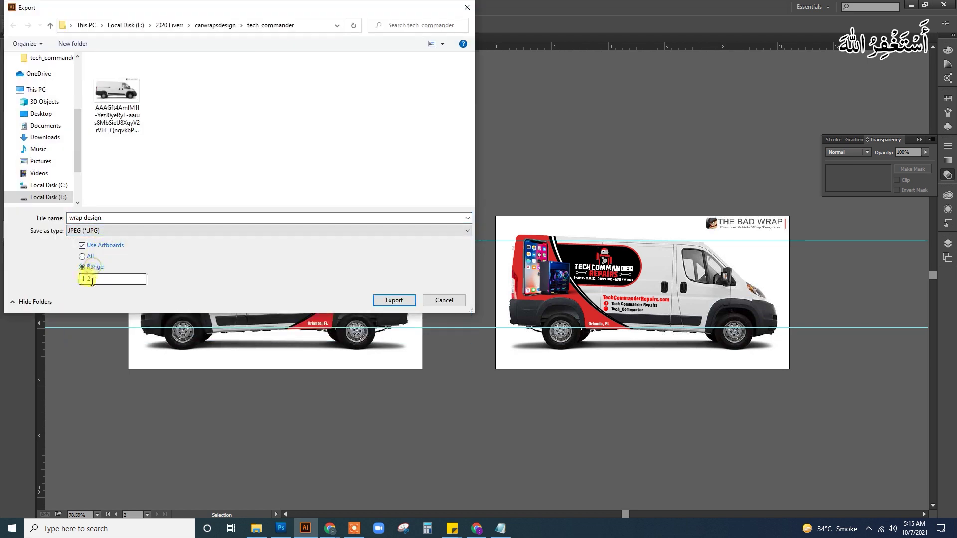
click(391, 300)
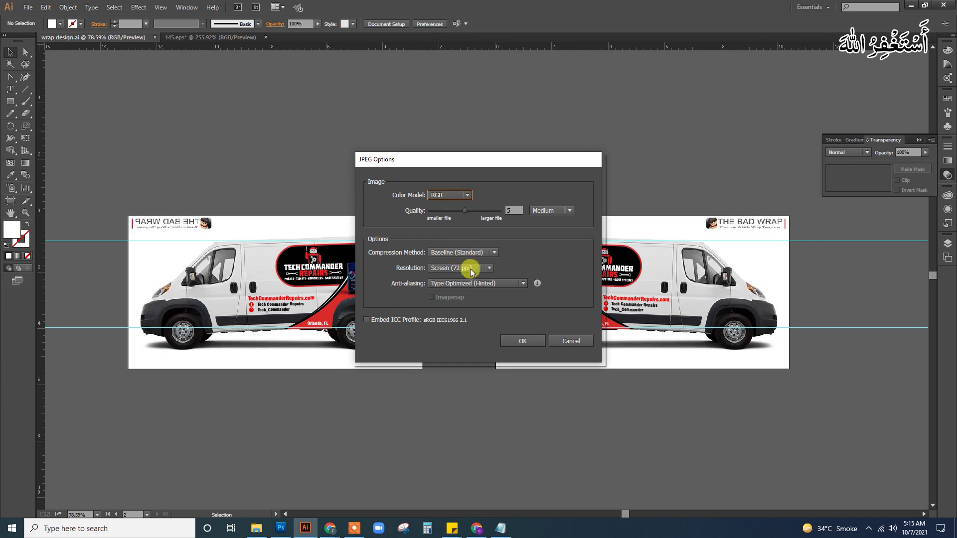
click(470, 269)
click(476, 301)
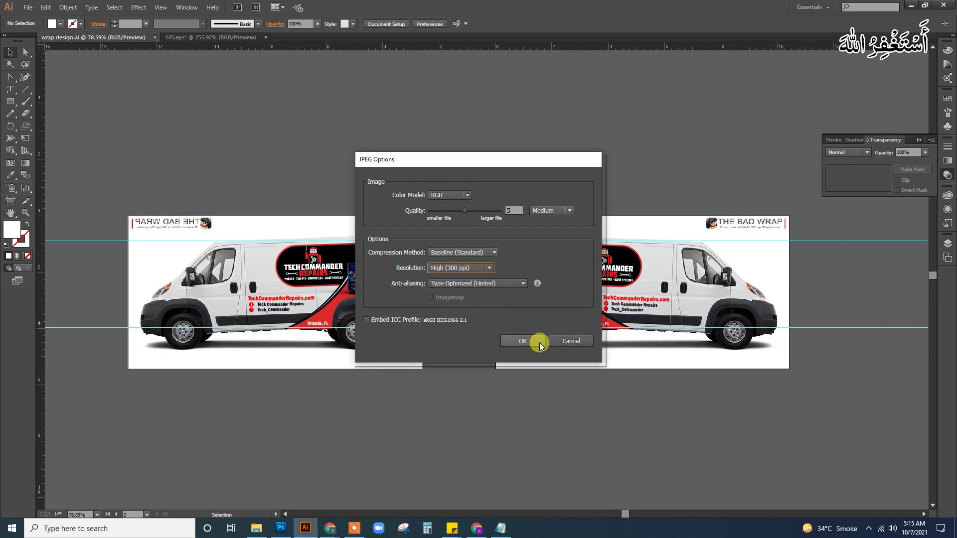
click(537, 341)
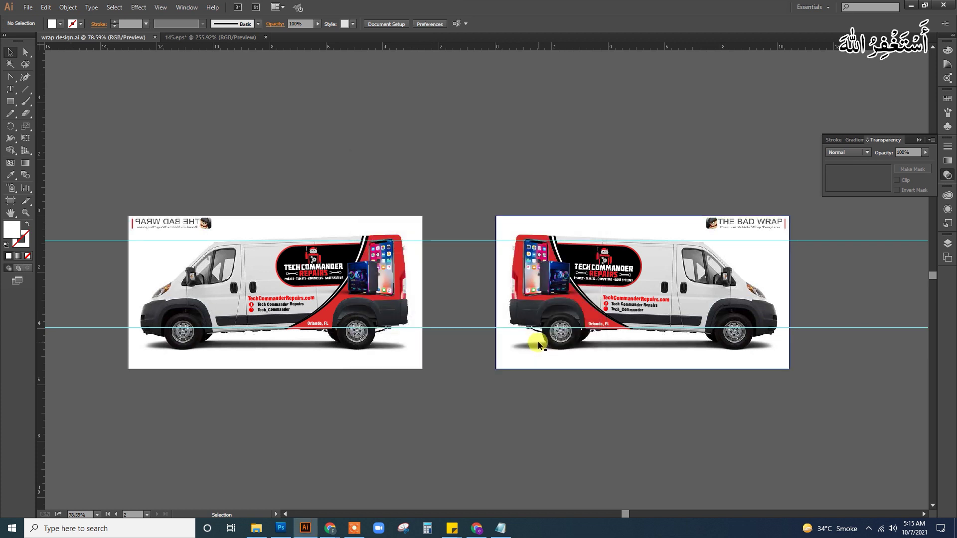
- Switch to the Fiverr order in the browser and open its delivery form
click(477, 529)
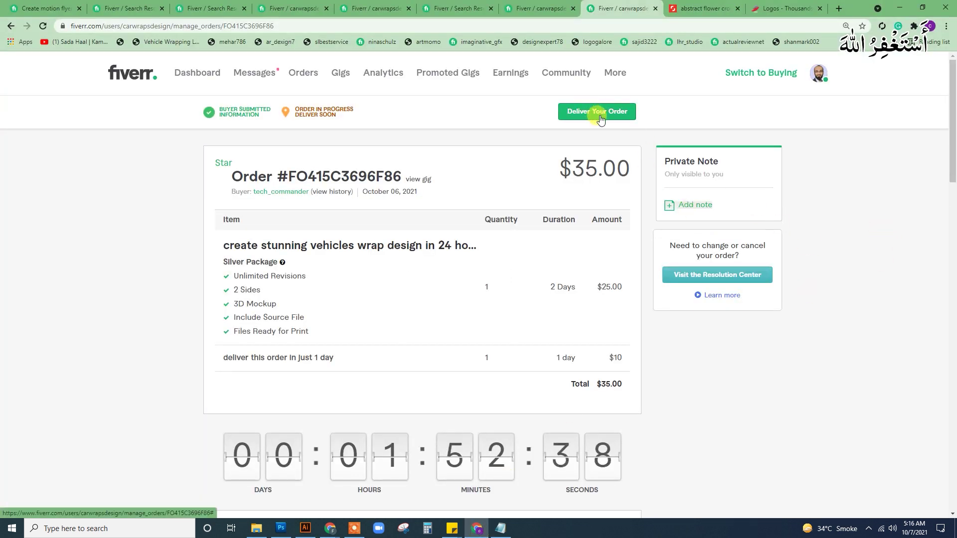
scroll(941, 105, down, 10)
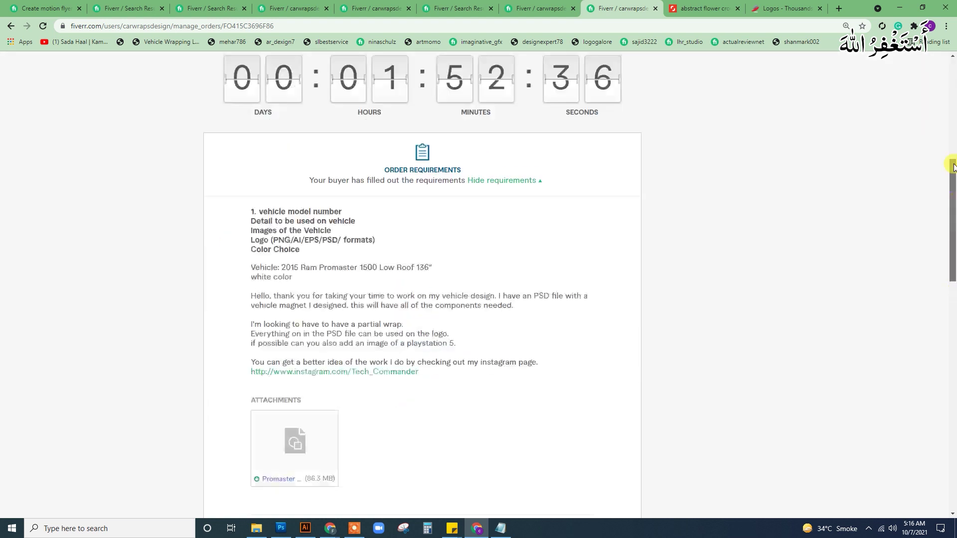
scroll(942, 105, up, 10)
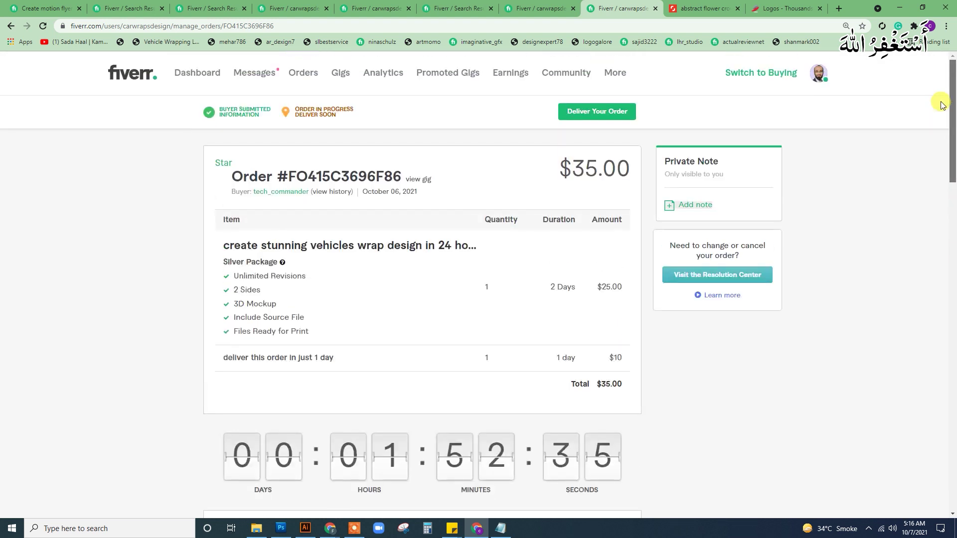
click(607, 114)
click(476, 252)
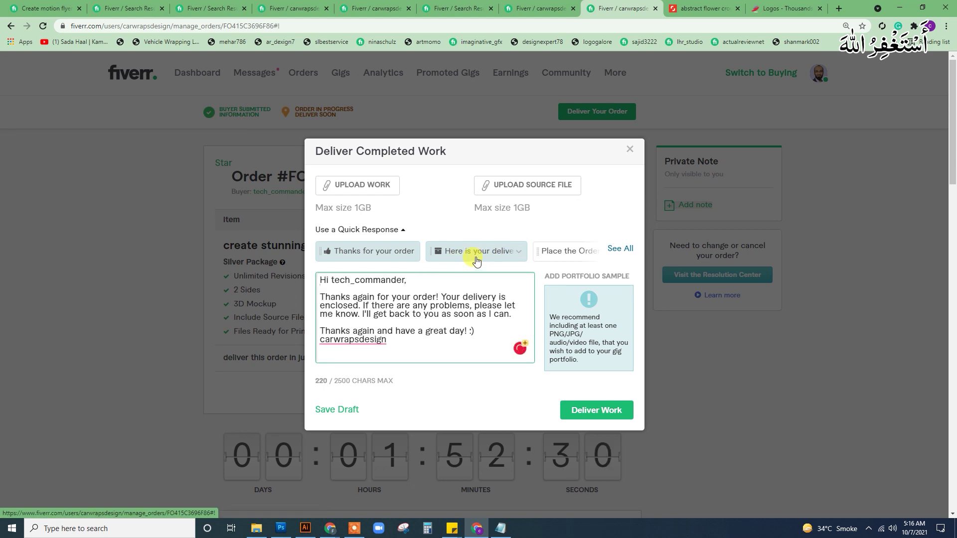
- Upload both wrap design JPEGs from E:\2020 Fiverr\carwrapsdesign\tech_commander as the work
click(378, 187)
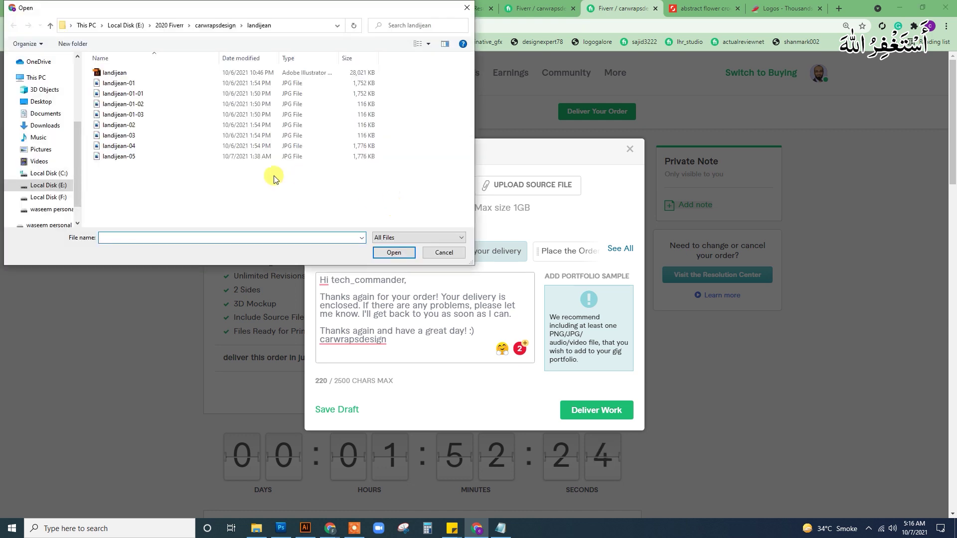
click(48, 186)
double_click(115, 85)
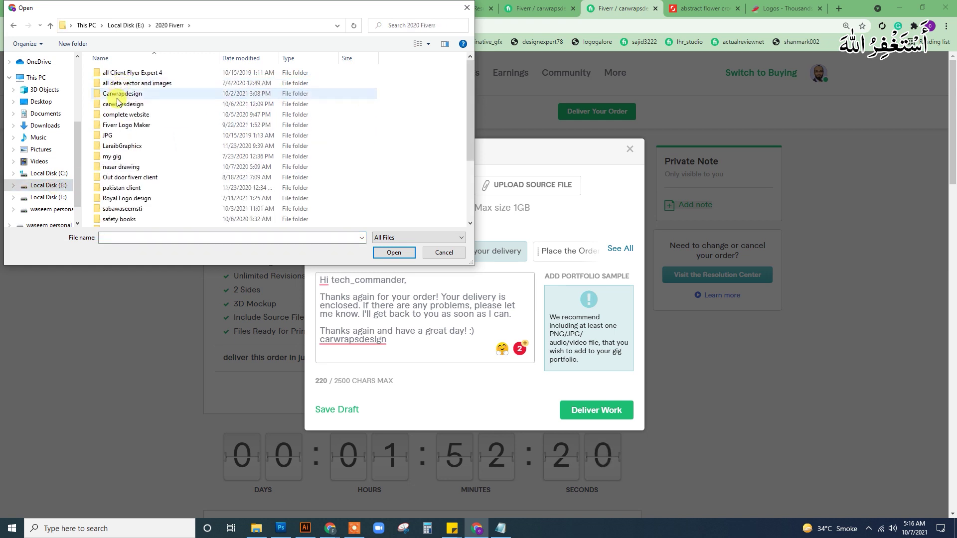
double_click(119, 104)
double_click(117, 86)
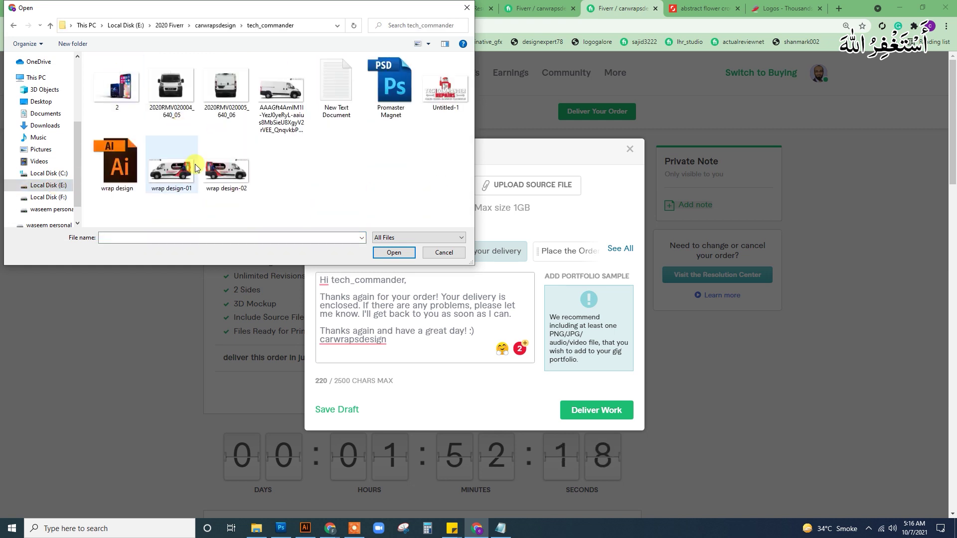
drag(293, 167, 172, 175)
click(405, 252)
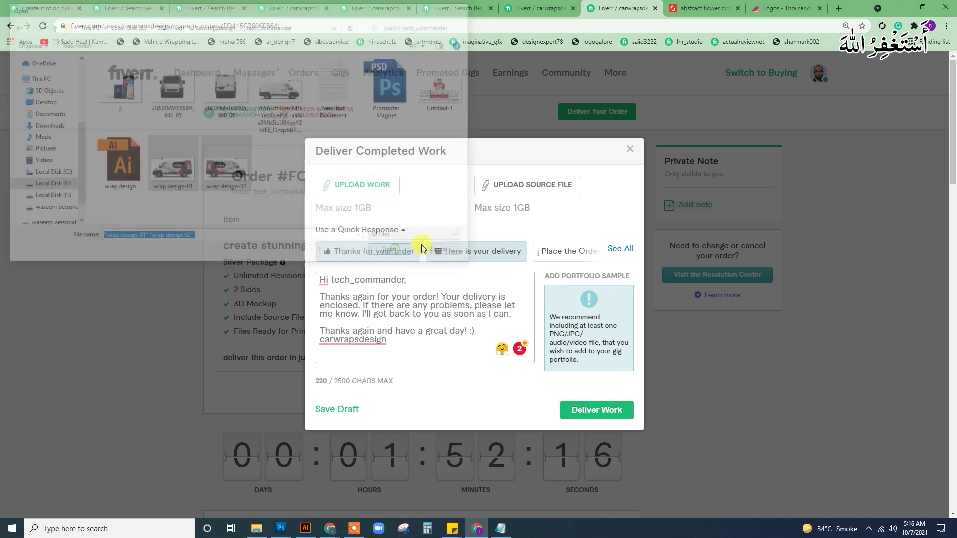
- Attach the same two wrap design JPEGs as source files
click(343, 180)
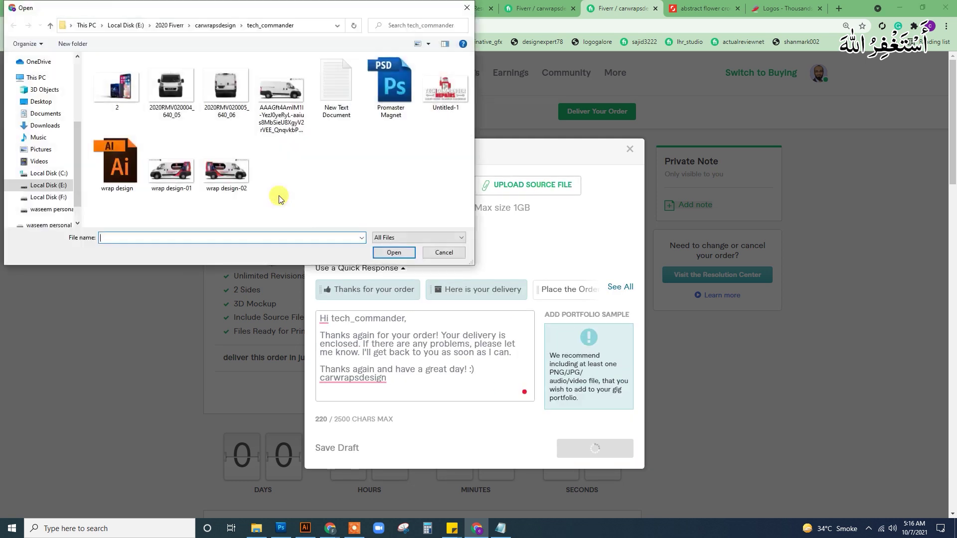
drag(280, 195, 183, 176)
click(405, 253)
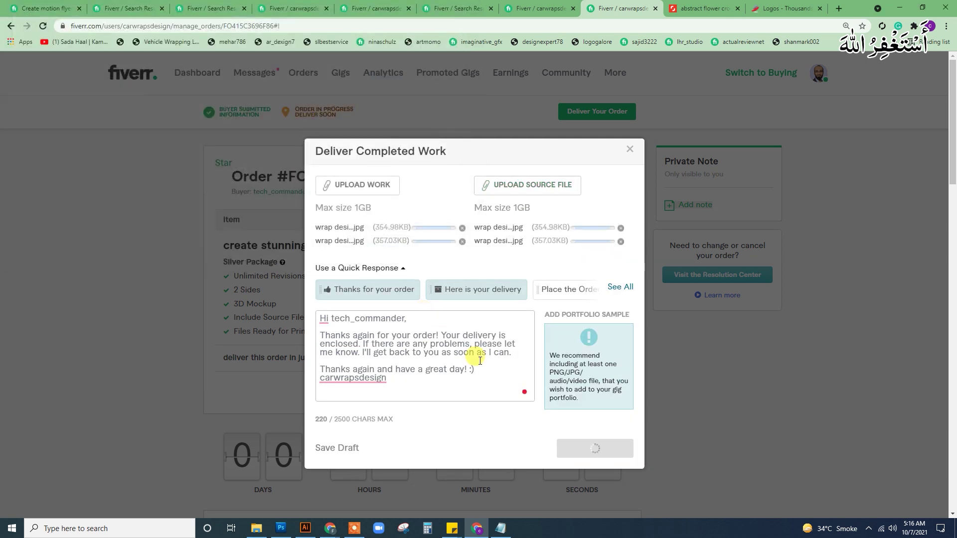
- Add the note 'alised then i dleiver another all side with pirnitng' under the greeting
click(413, 317)
key(Return)
key(Return)
text(fin)
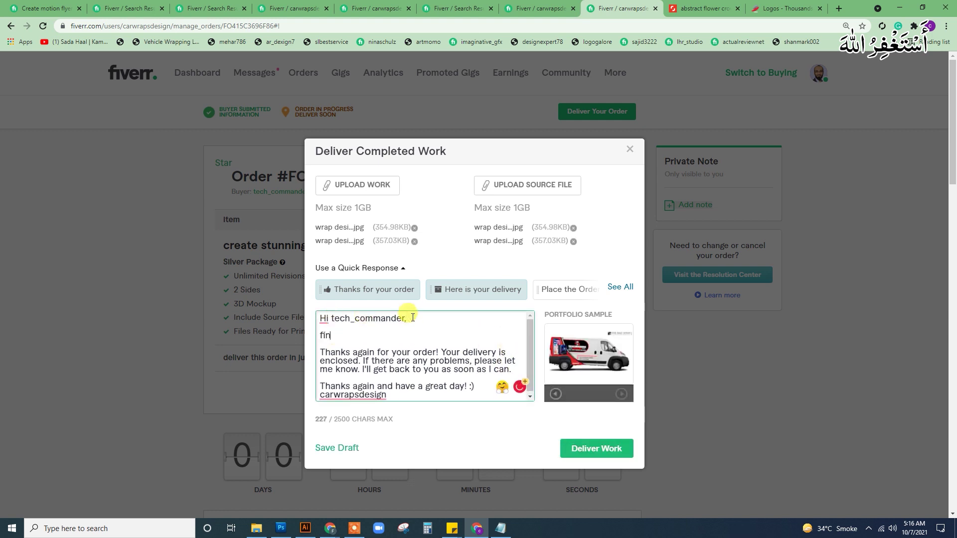
text(alised then i dleiver)
text( another all)
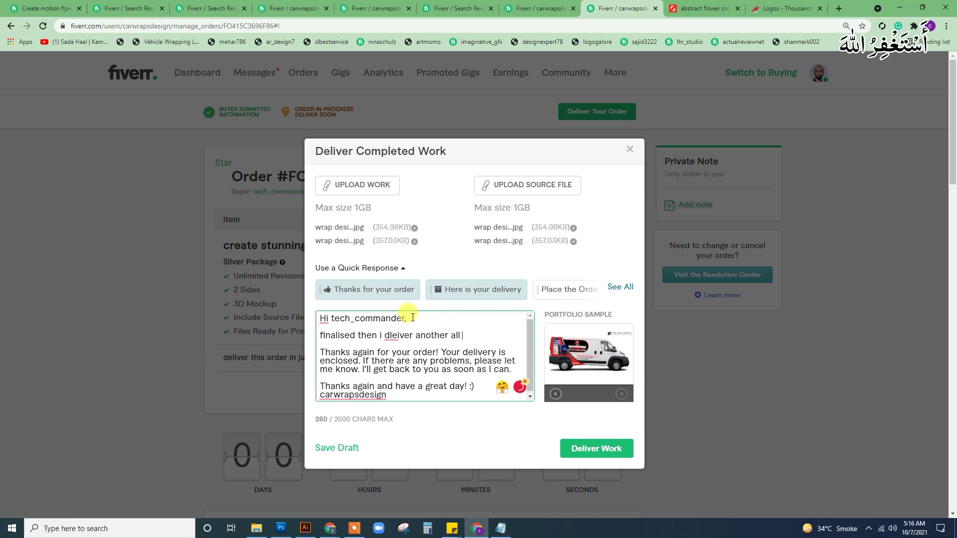
text( side with p)
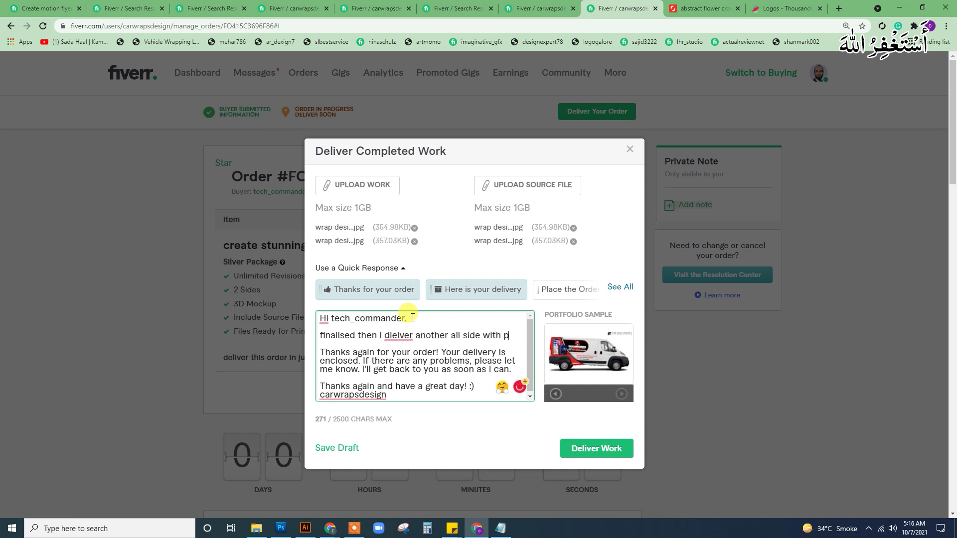
text(irnitng file)
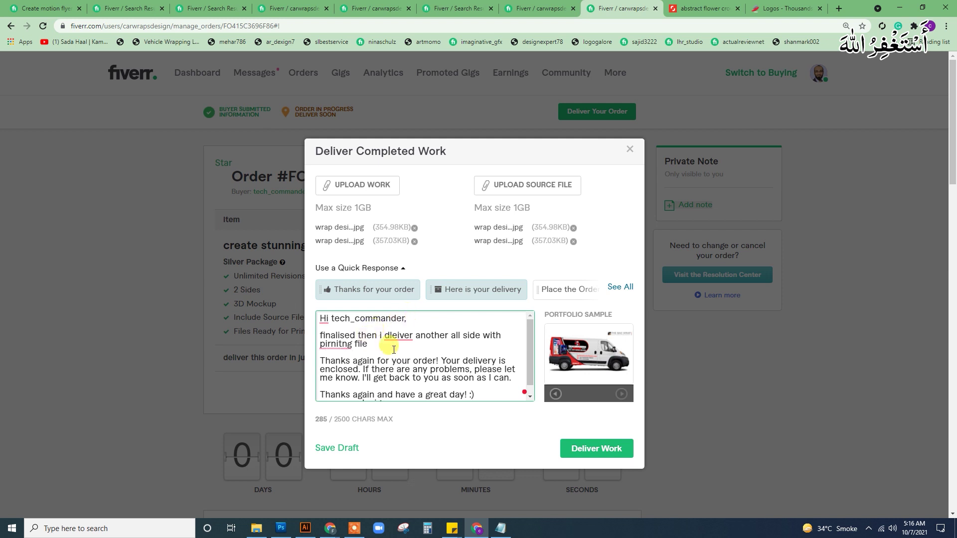
- Correct the note's spelling to 'deliver' and 'printing', then deliver the work
right_click(404, 339)
click(423, 347)
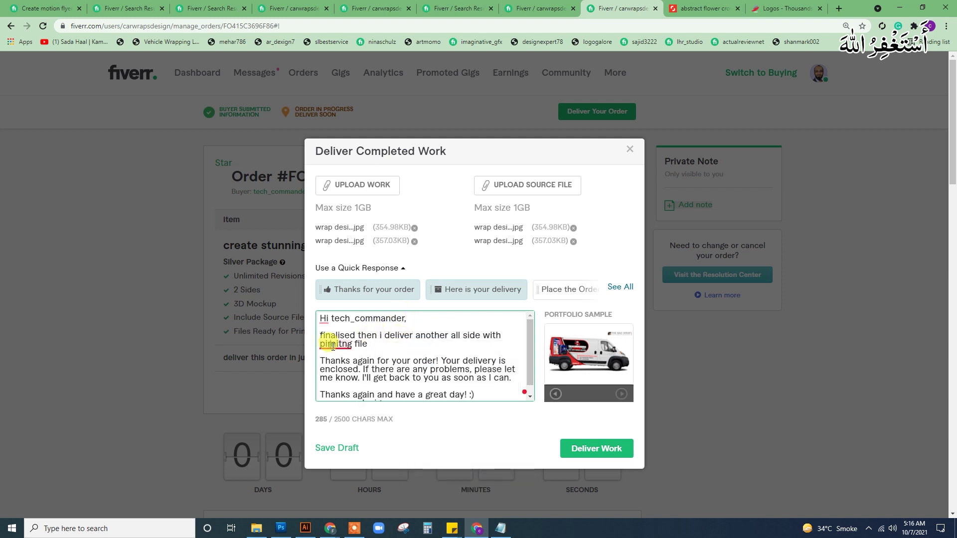
click(336, 364)
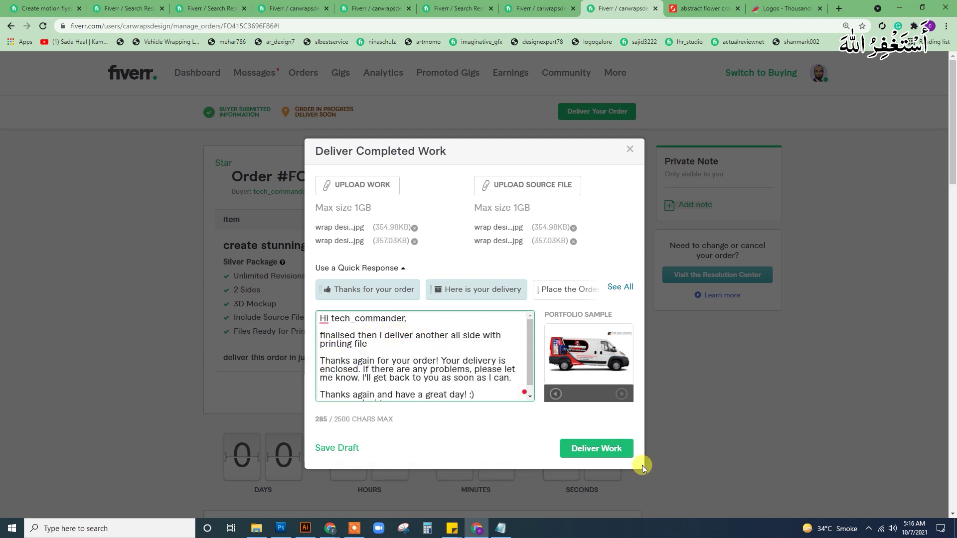
click(609, 449)
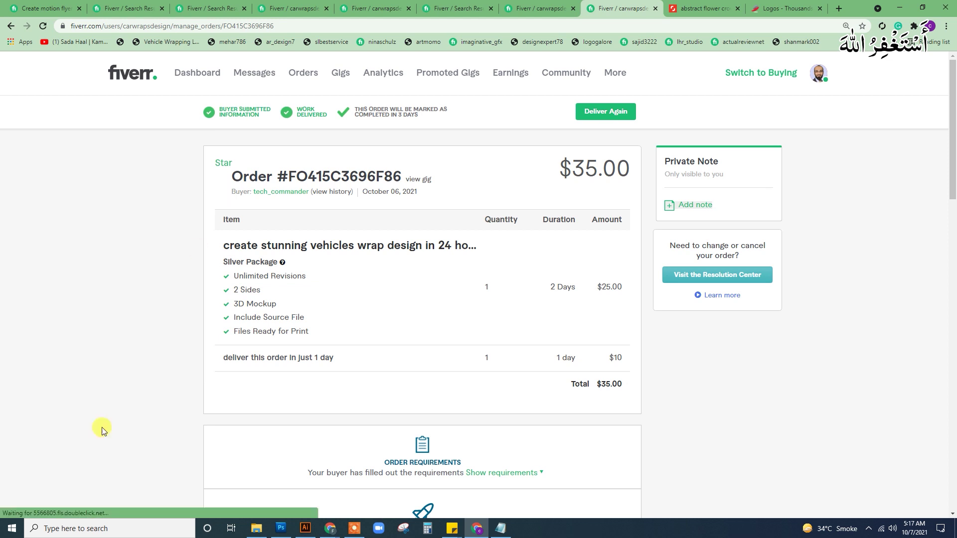
mouse_move(330, 528)
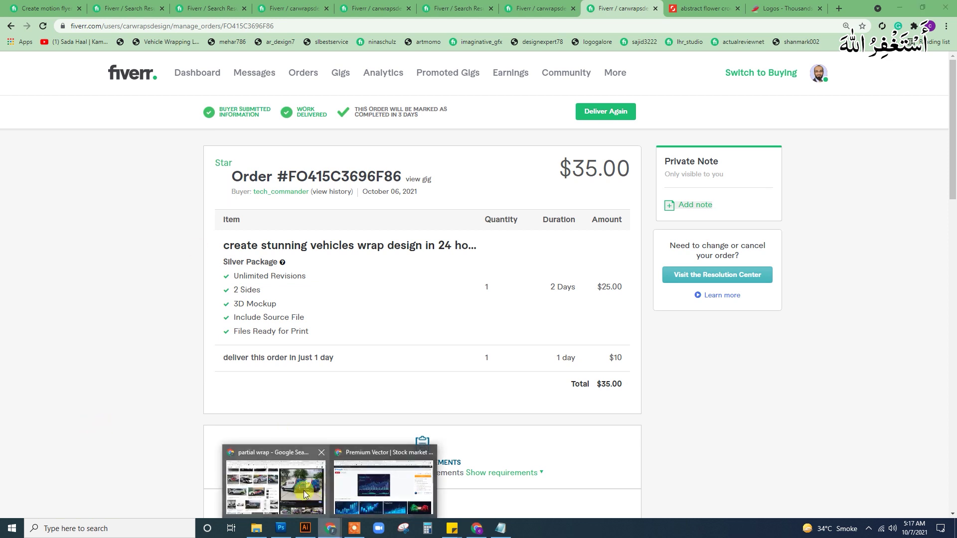
- Leave the Fiverr order and bring up the Sargodha Training Institute YouTube channel tab
click(302, 487)
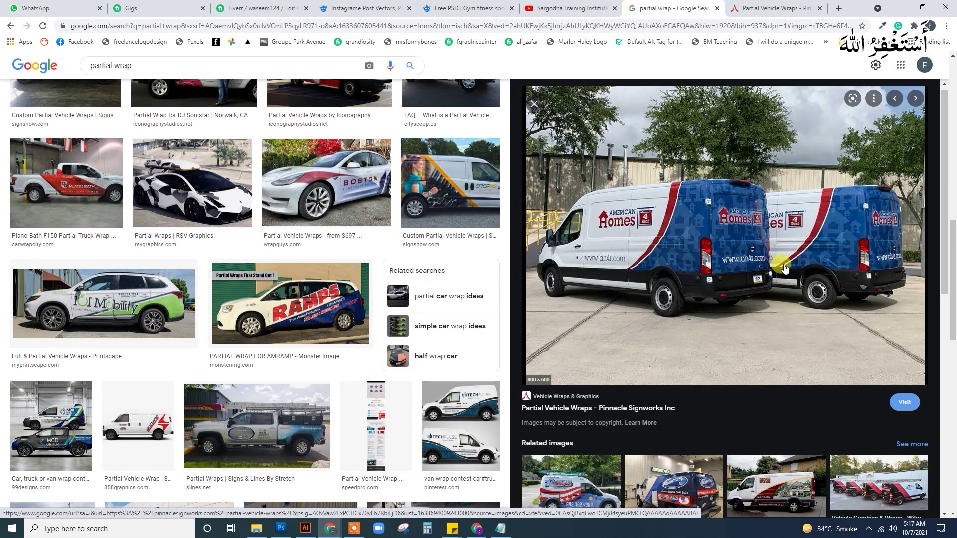
click(581, 9)
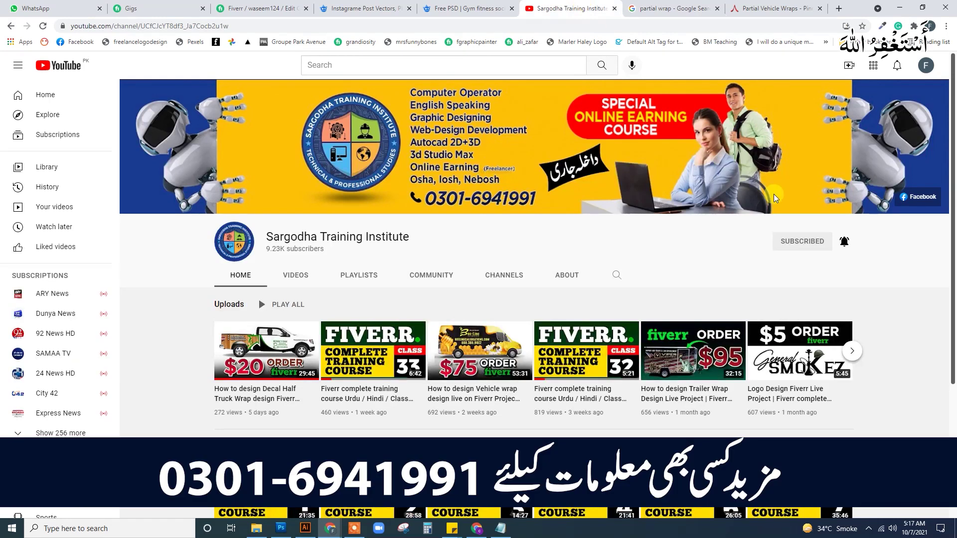